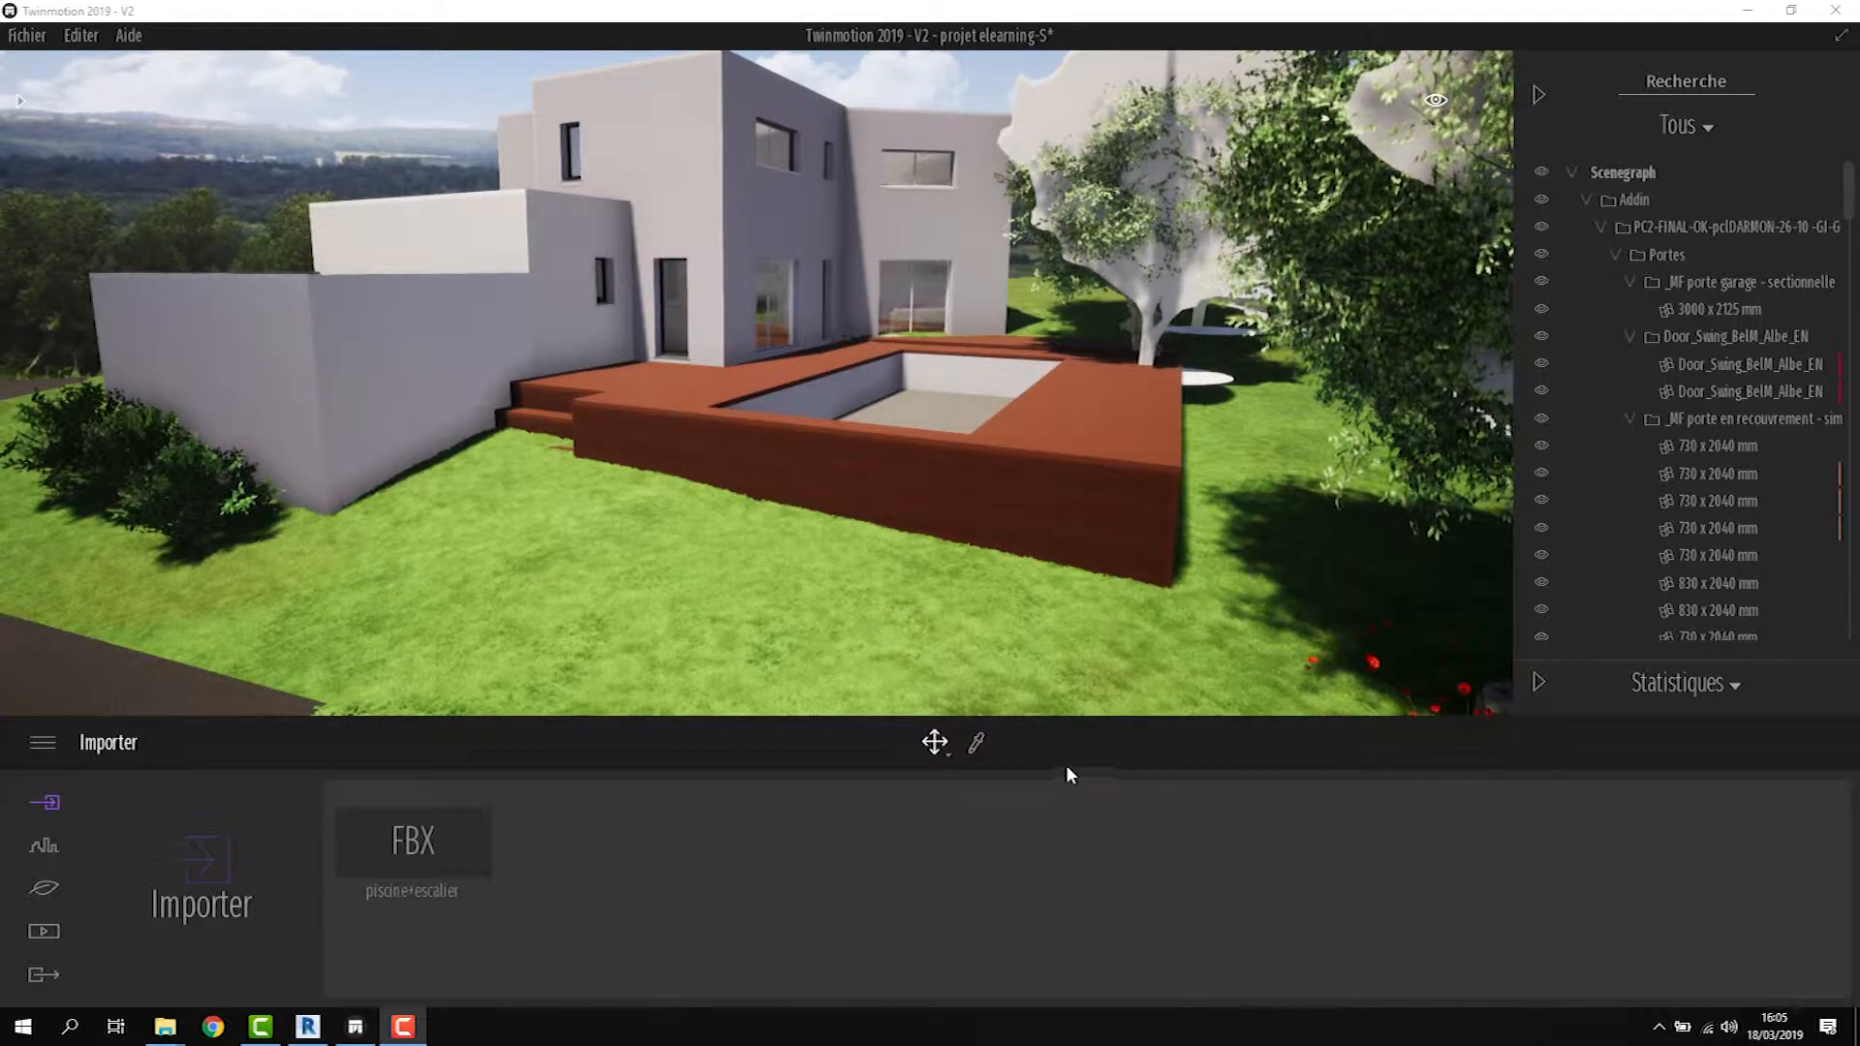
# Sample the pool deck's material with the material picker and look at its colour texture settings
pyautogui.click(977, 746)
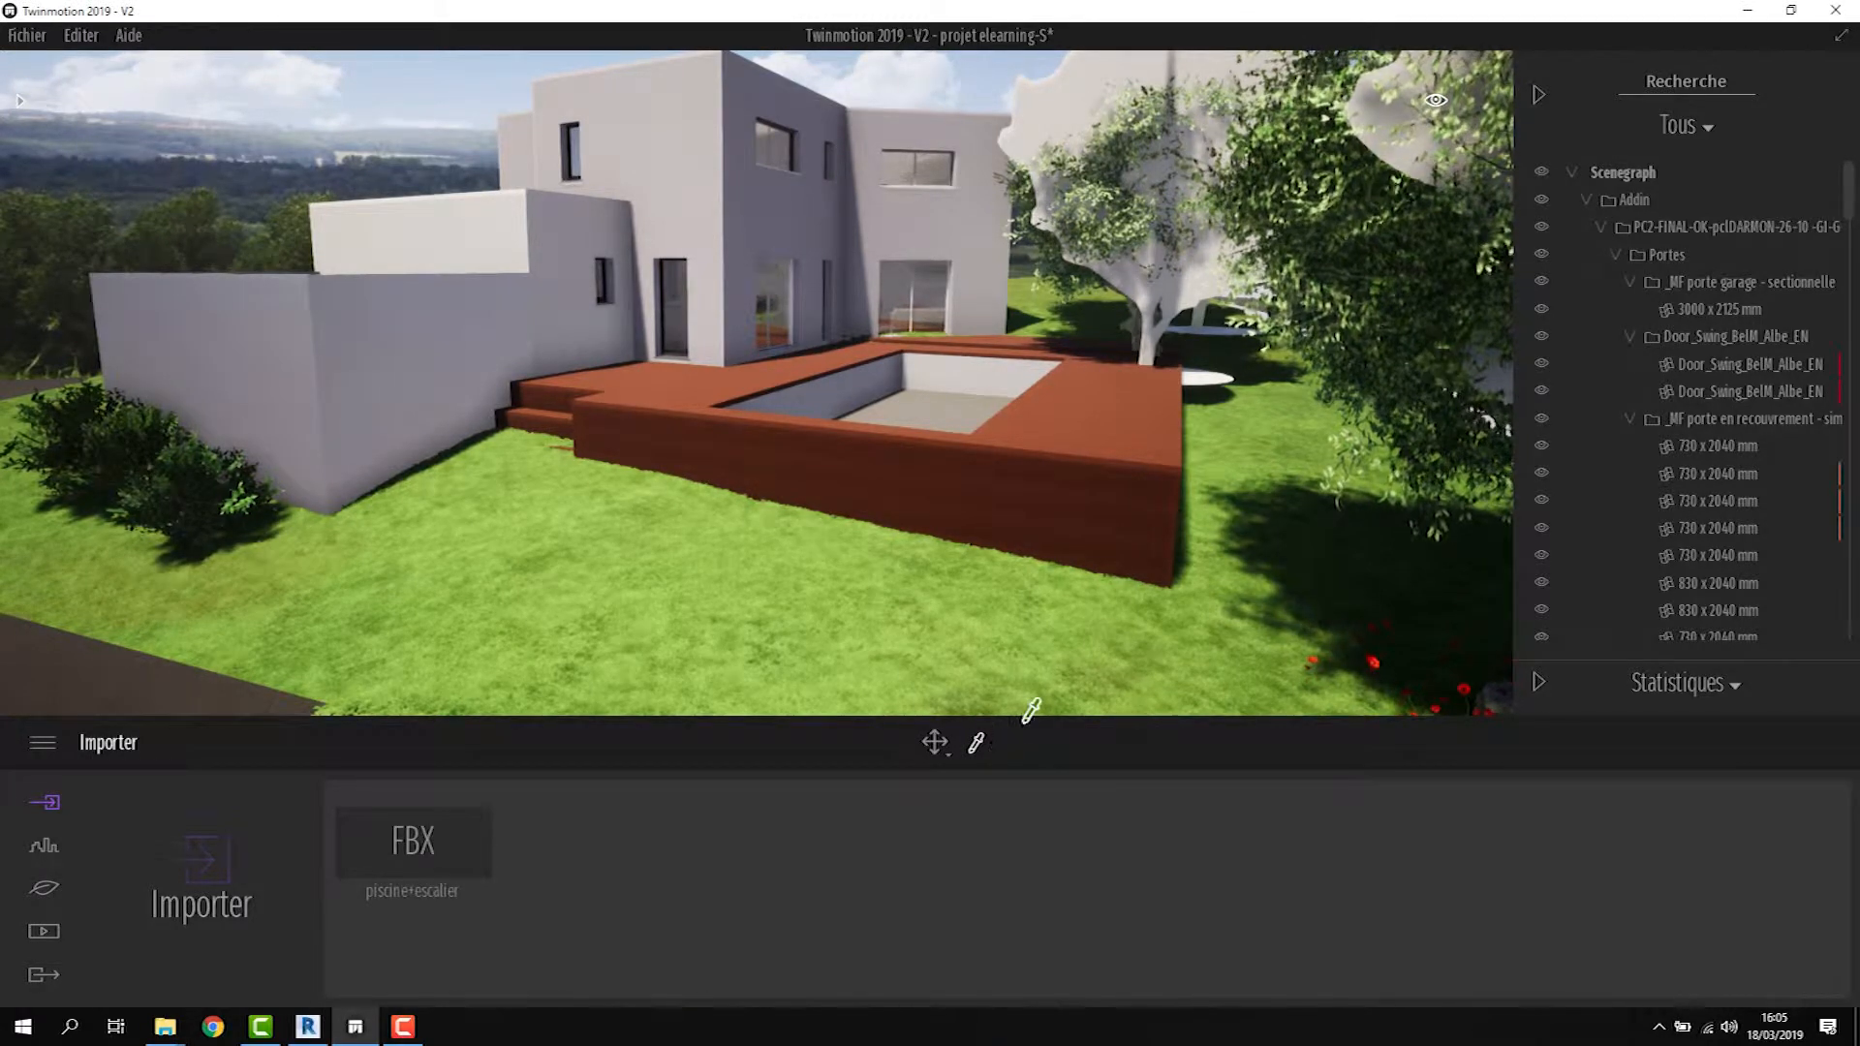
pyautogui.click(1050, 460)
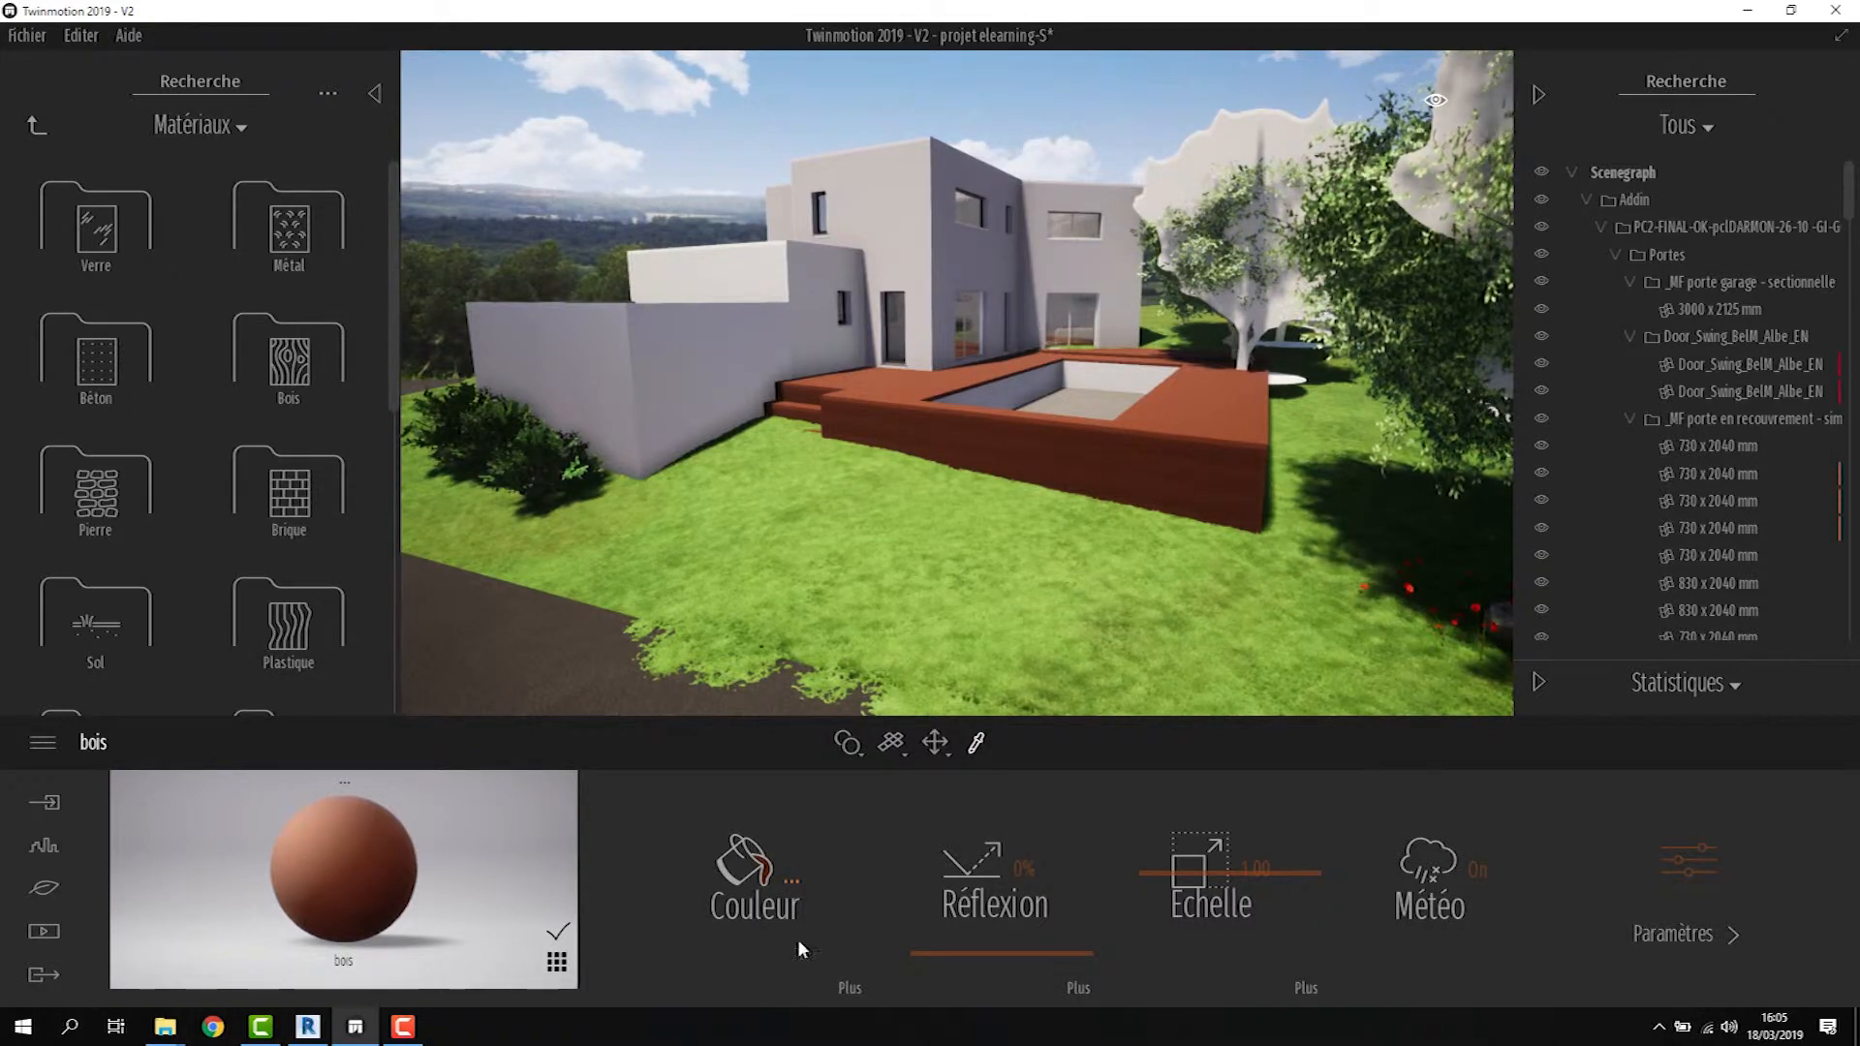
pyautogui.click(849, 989)
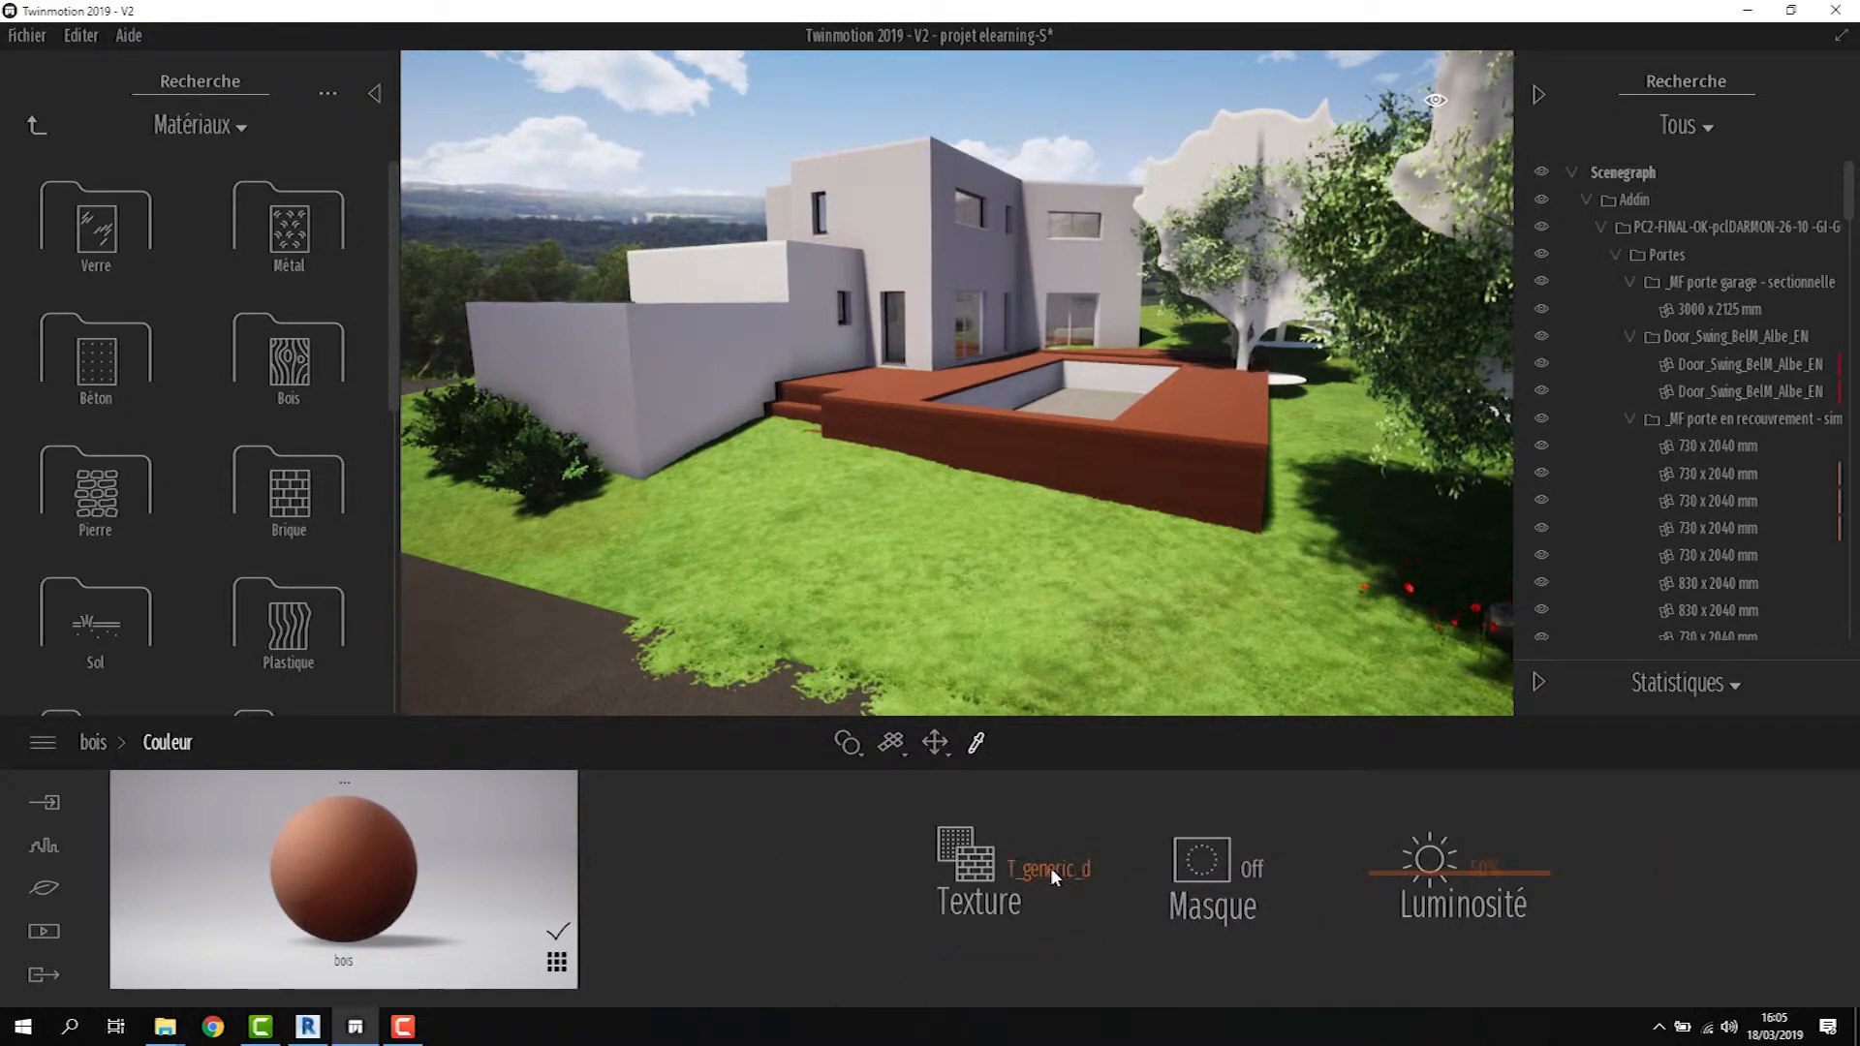
pyautogui.click(95, 744)
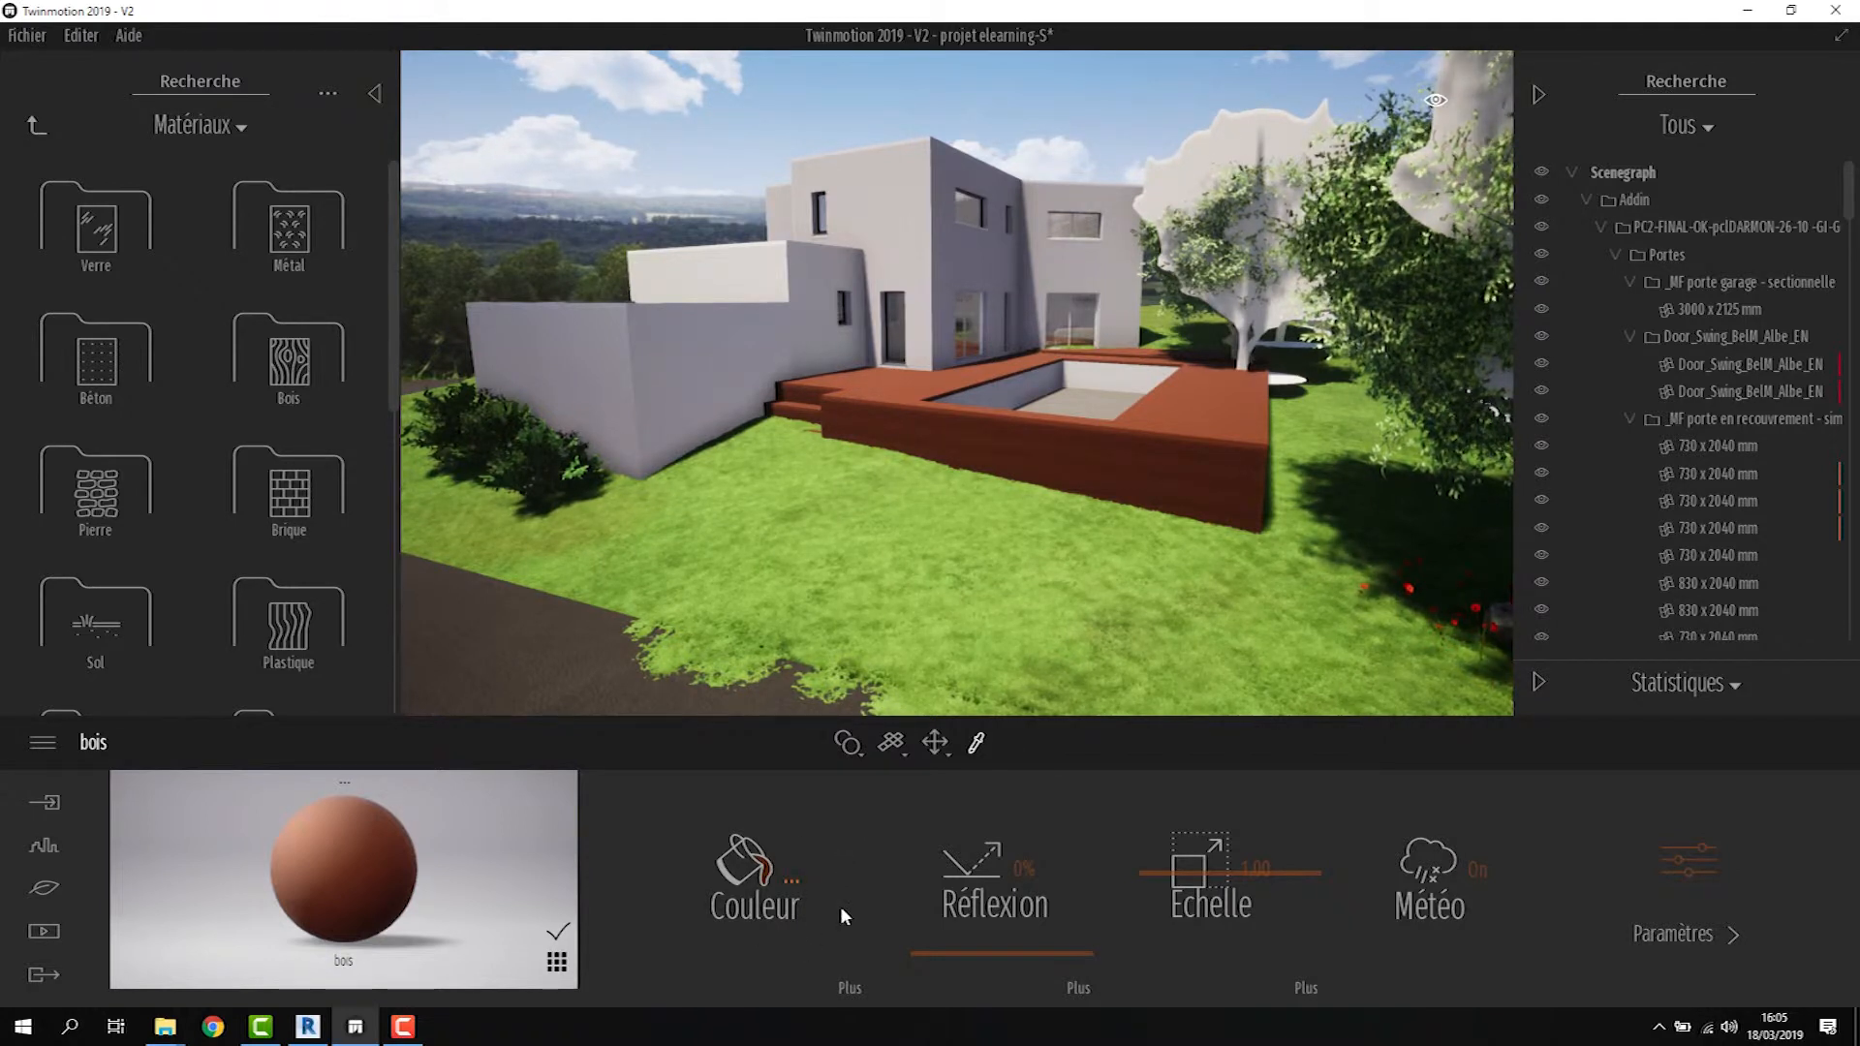
# Change the deck material's colour to light grey, RGB 183, 187, 182 (B7BBB6)
pyautogui.click(793, 882)
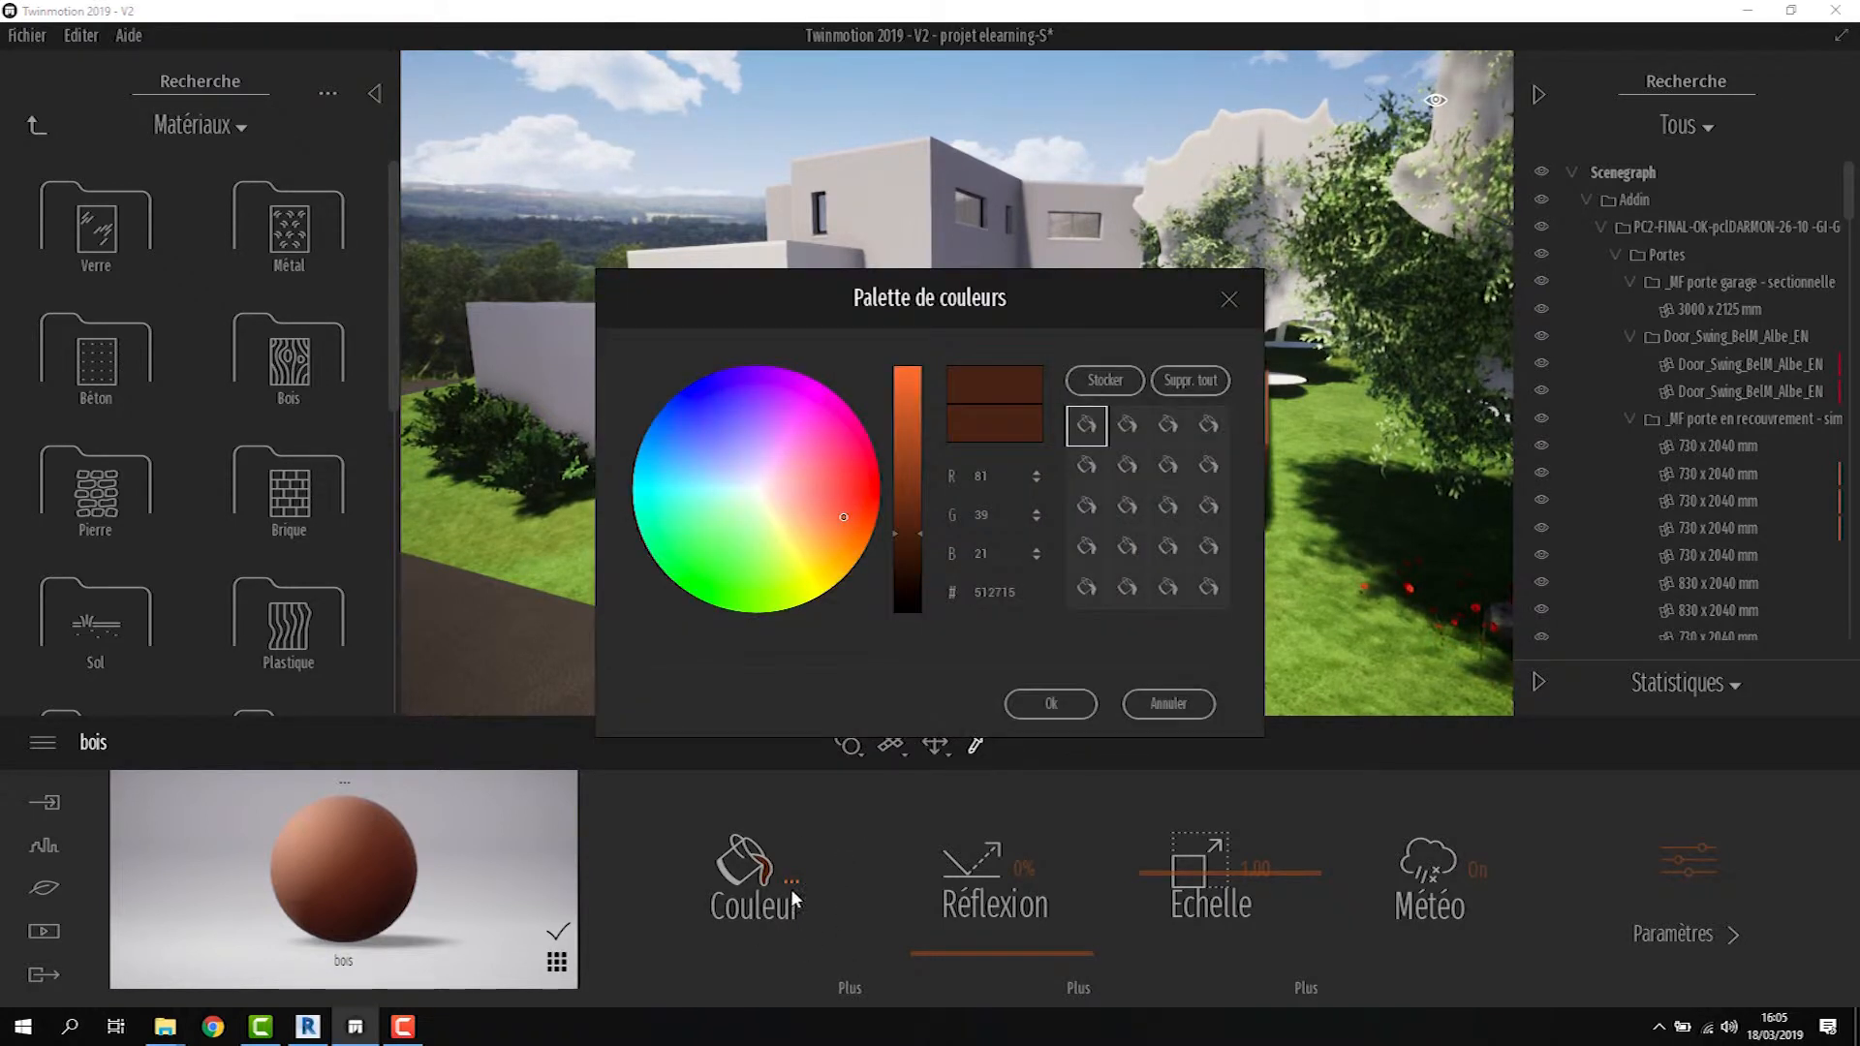
pyautogui.moveTo(844, 517); pyautogui.dragTo(759, 500)
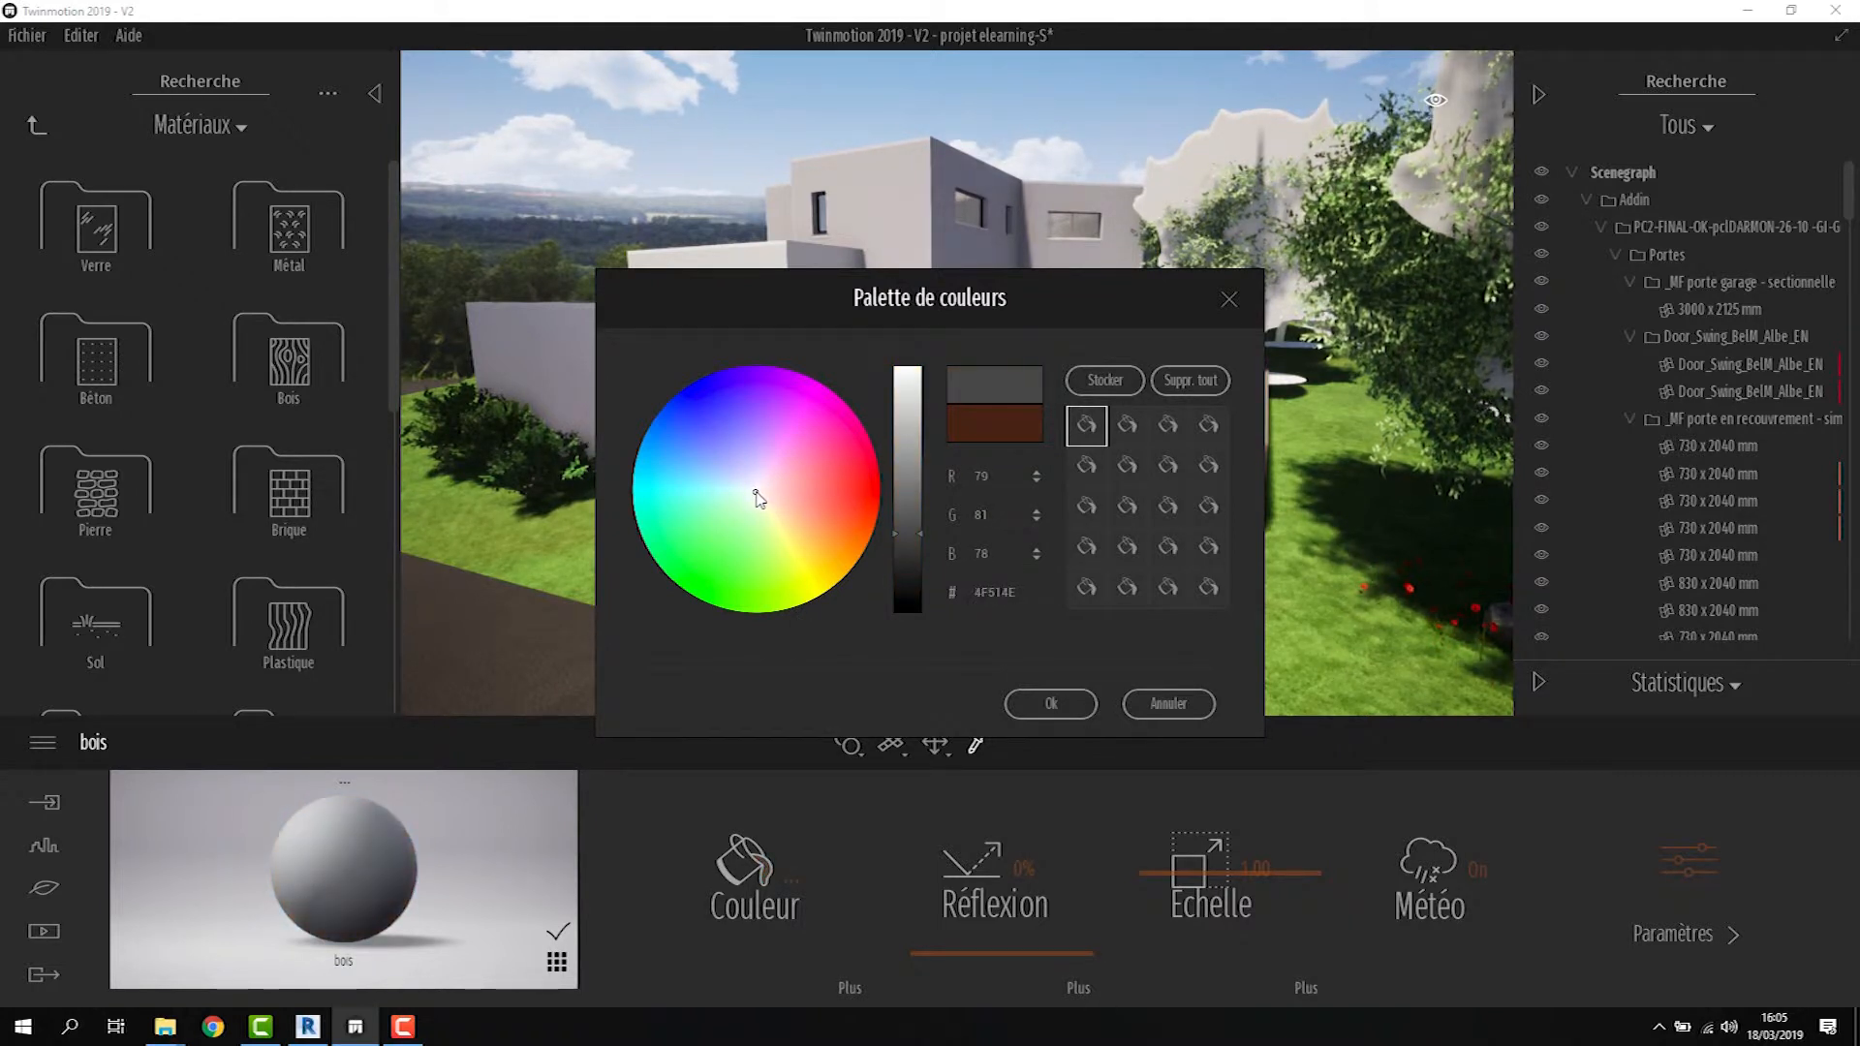
pyautogui.moveTo(898, 492); pyautogui.dragTo(904, 436)
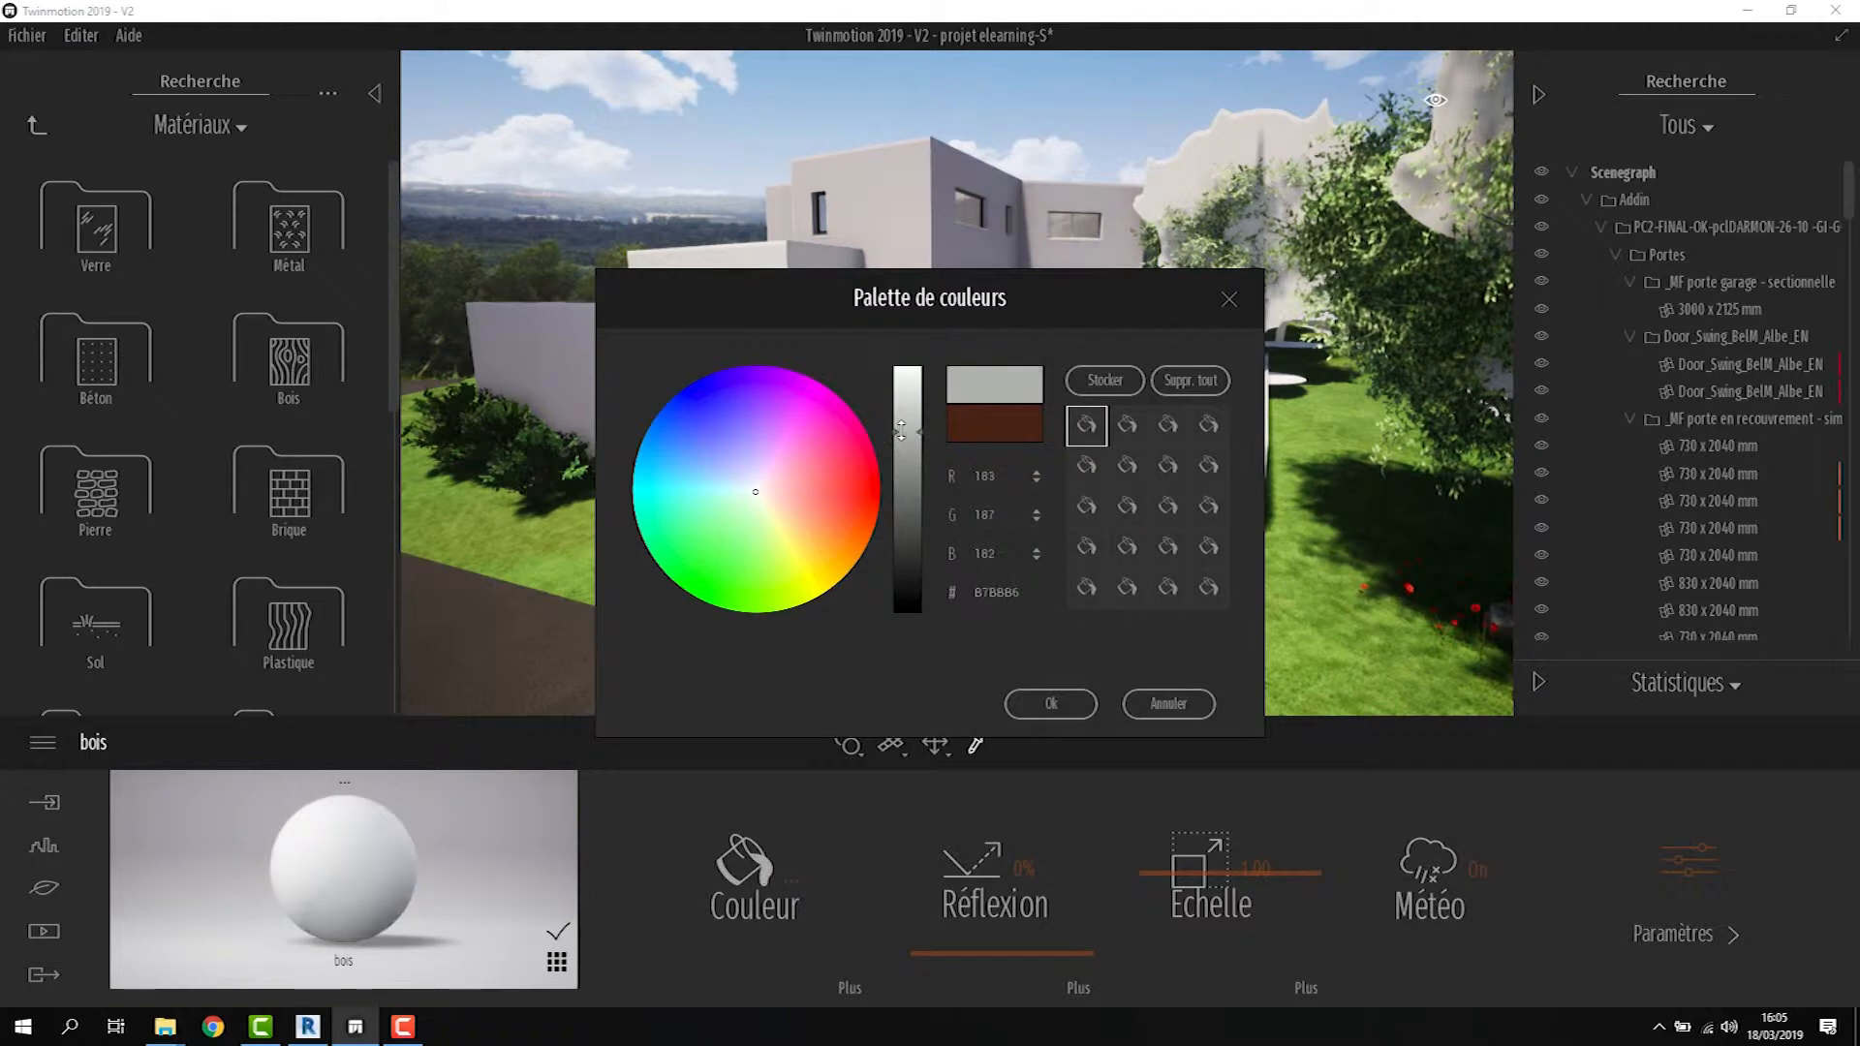
pyautogui.click(1051, 704)
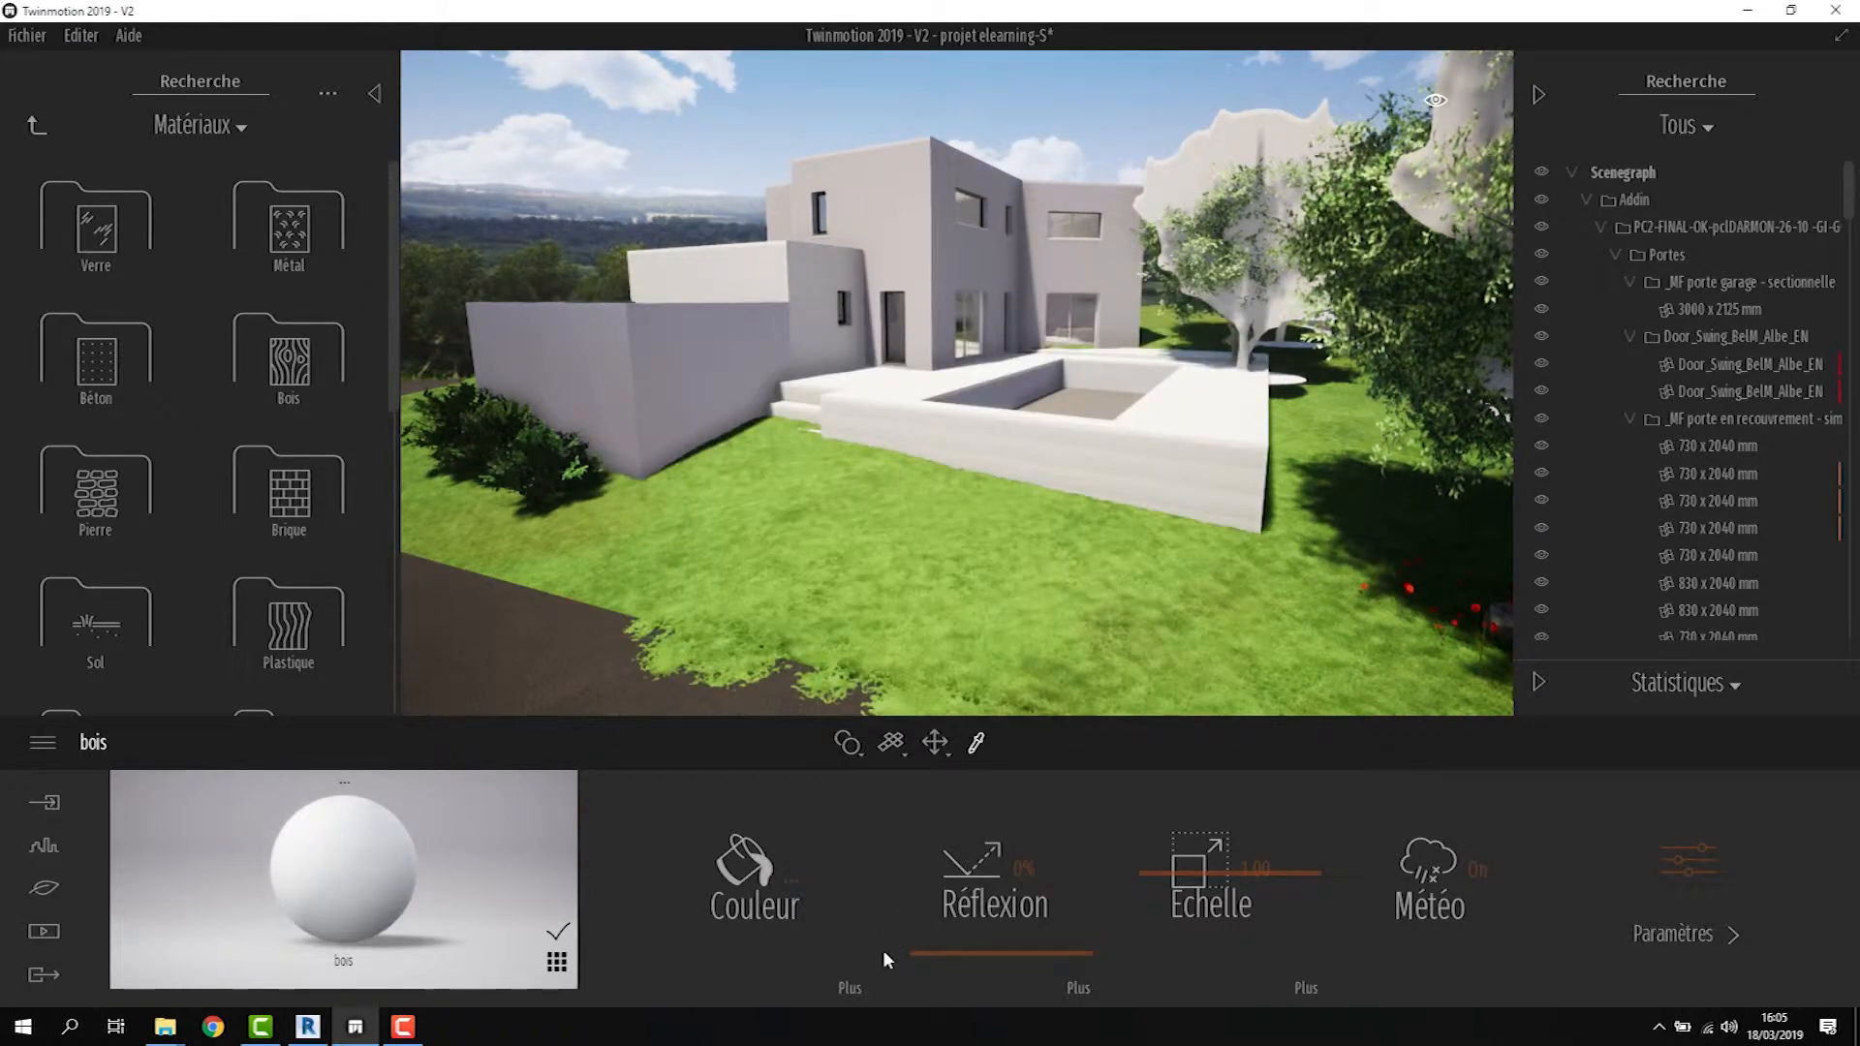
# Start replacing the deck material's colour texture and browse through the desktop Textures shortcut to the 3 > Mats folder
pyautogui.click(850, 988)
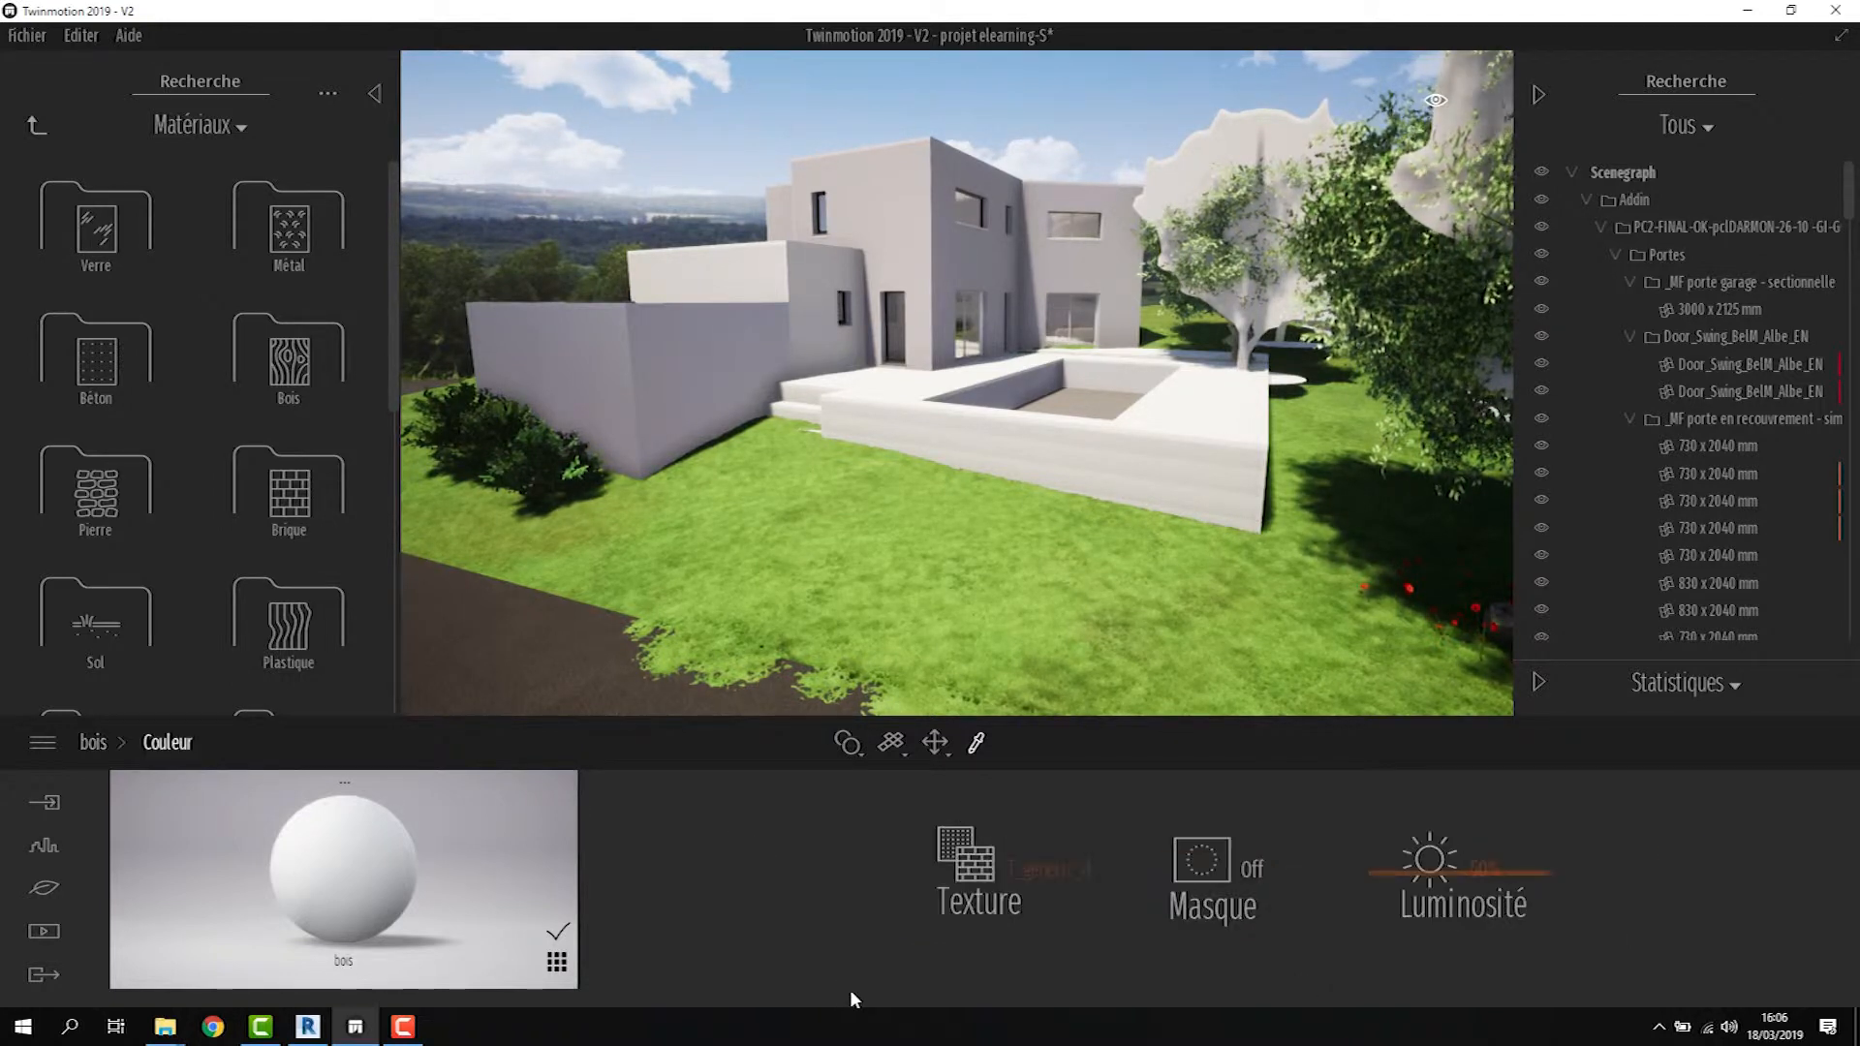
pyautogui.rightClick(1059, 876)
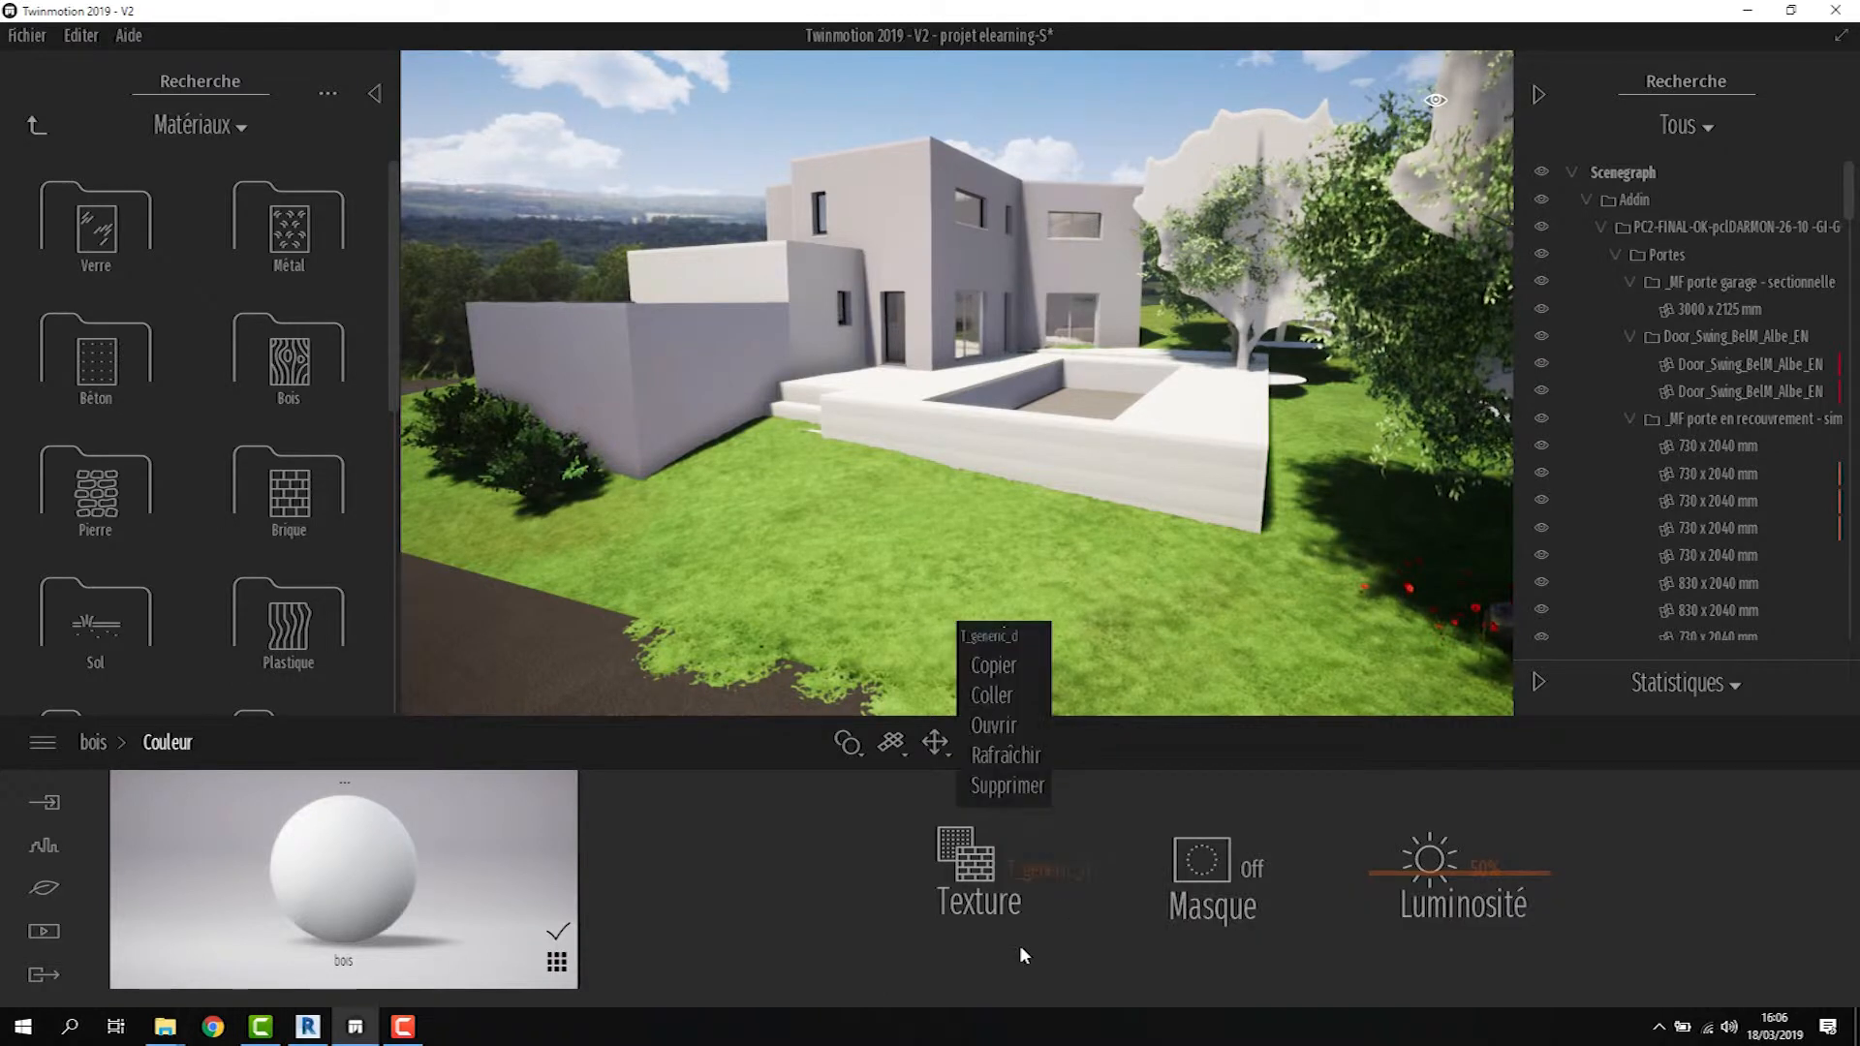
pyautogui.click(993, 729)
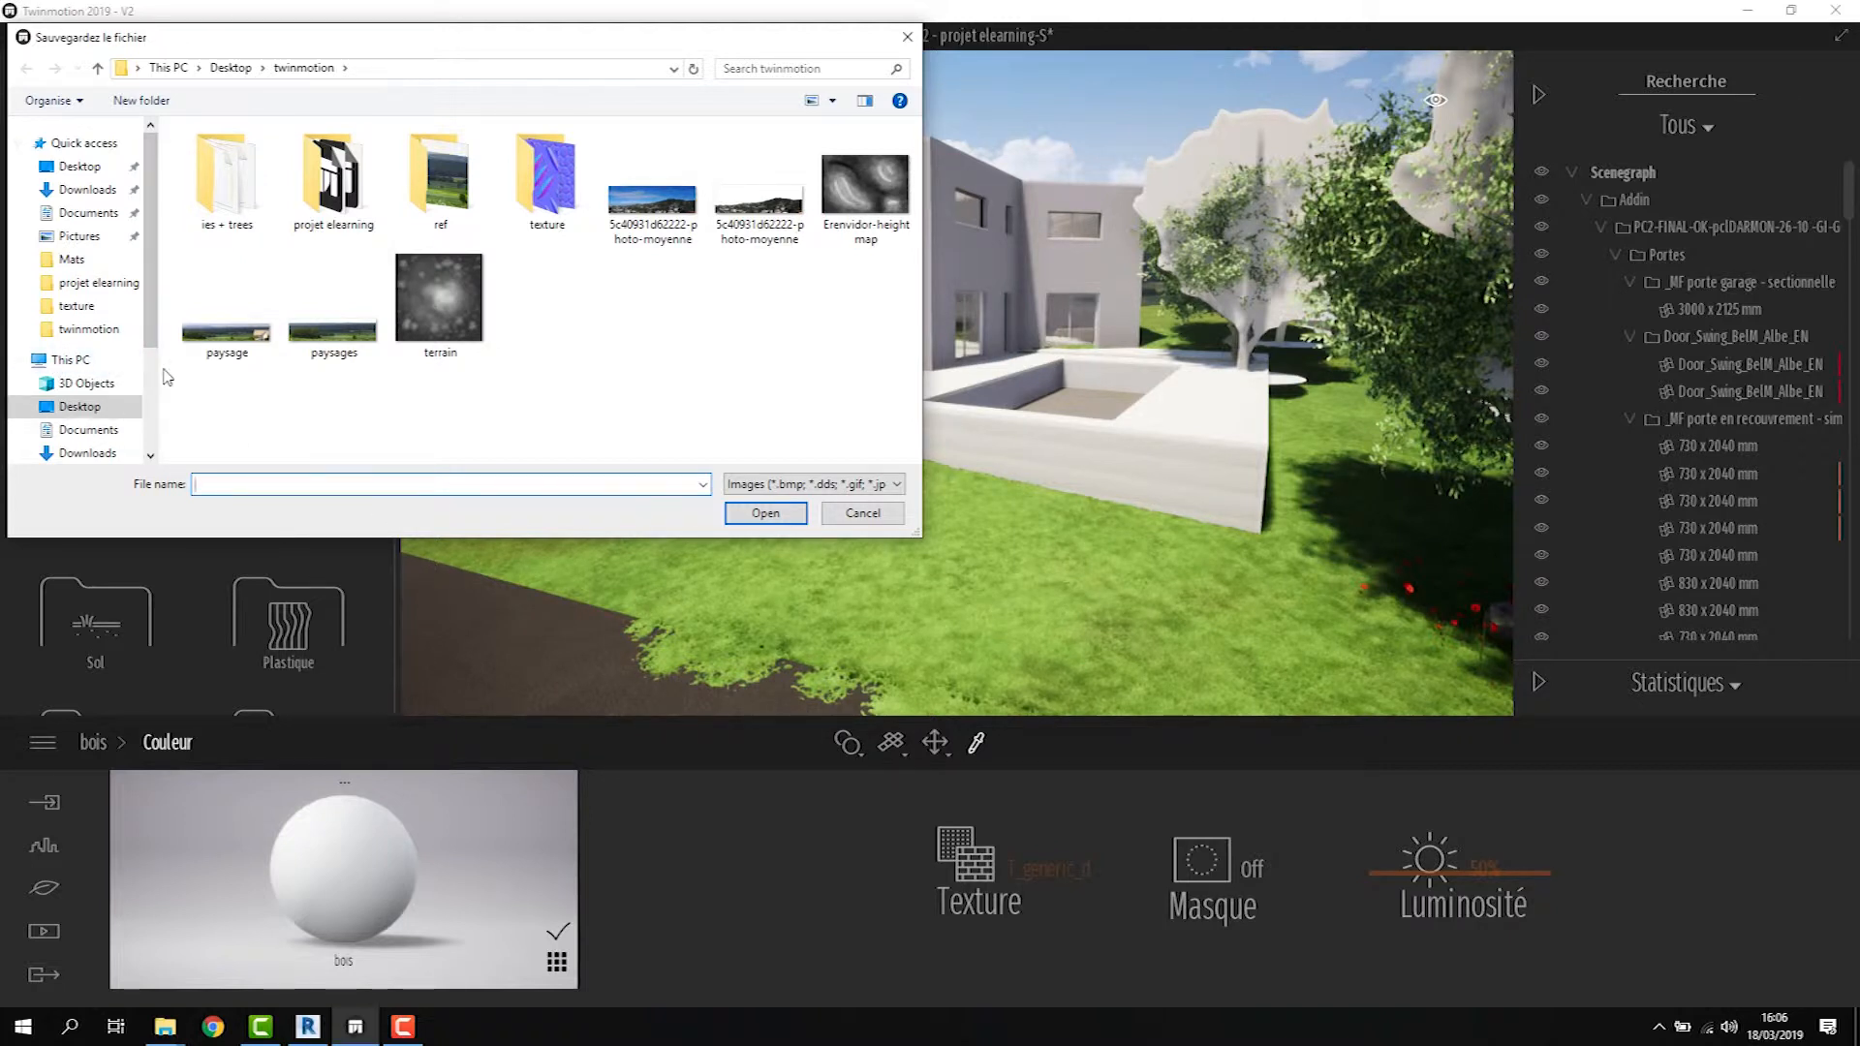
pyautogui.click(80, 166)
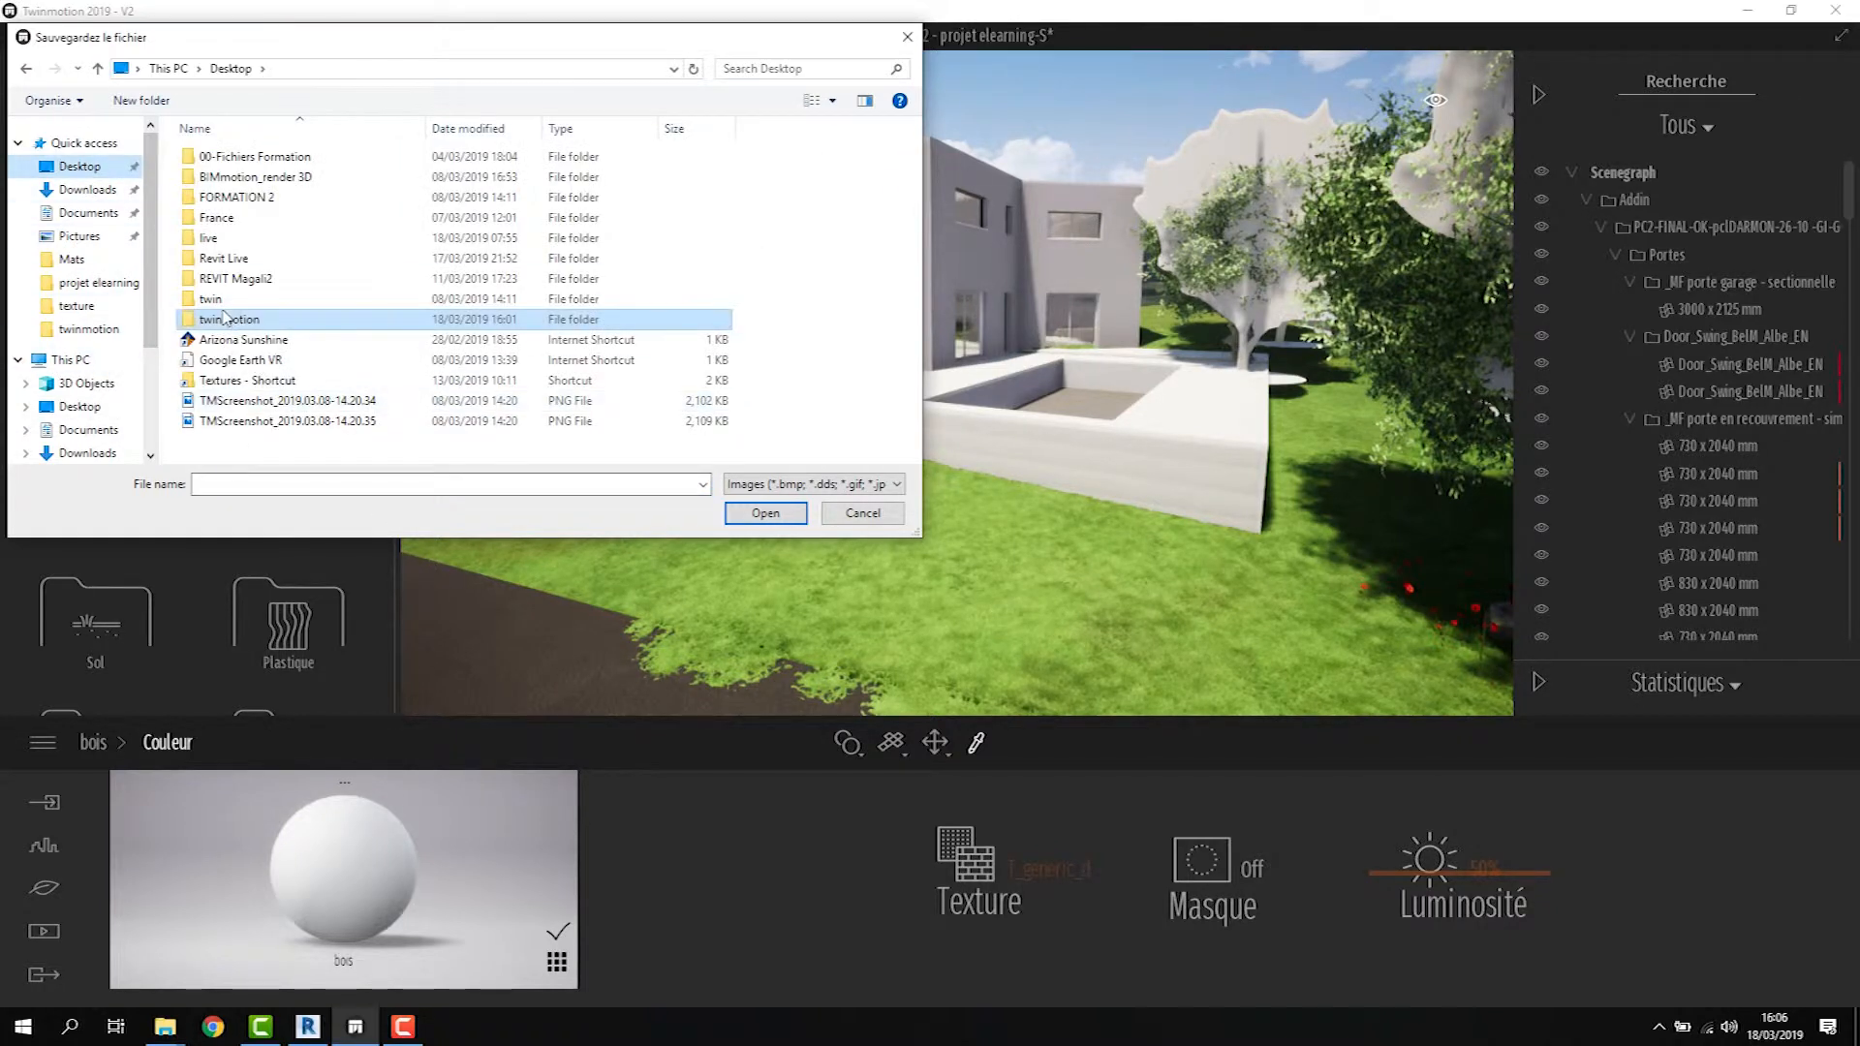
pyautogui.click(240, 380)
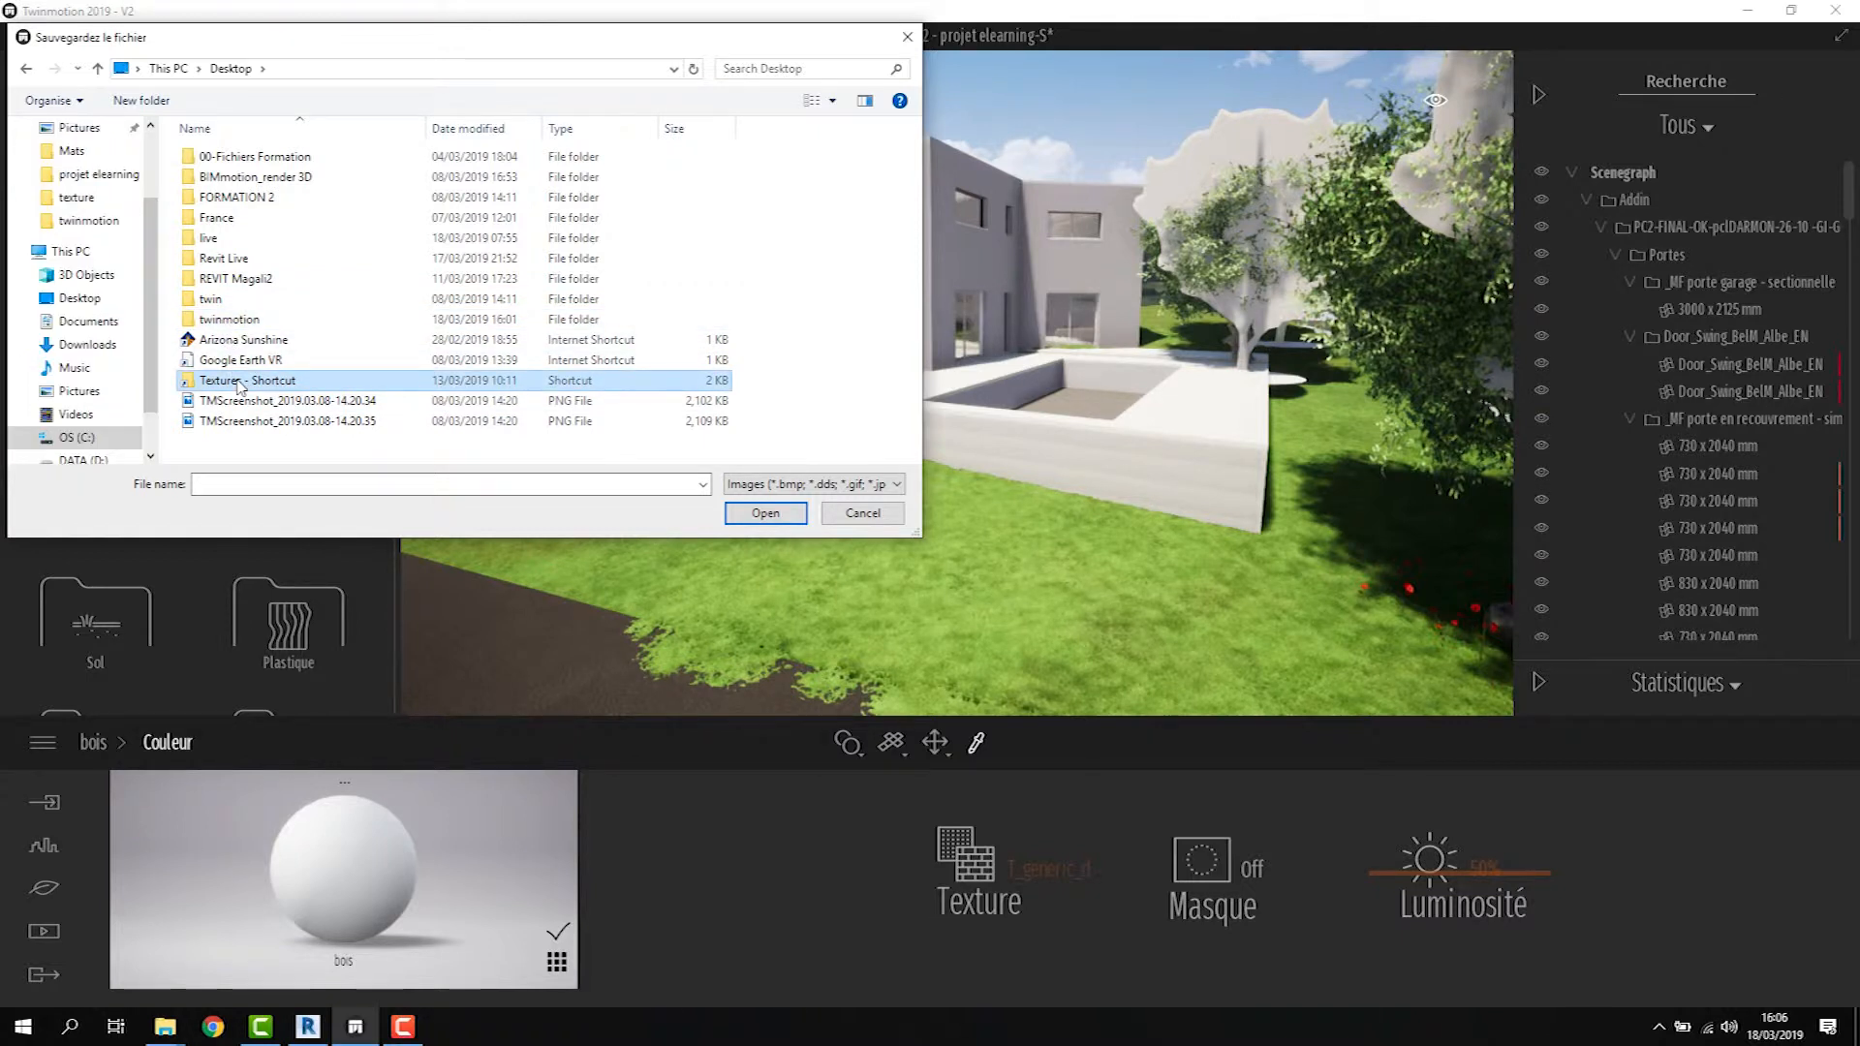
pyautogui.doubleClick(241, 381)
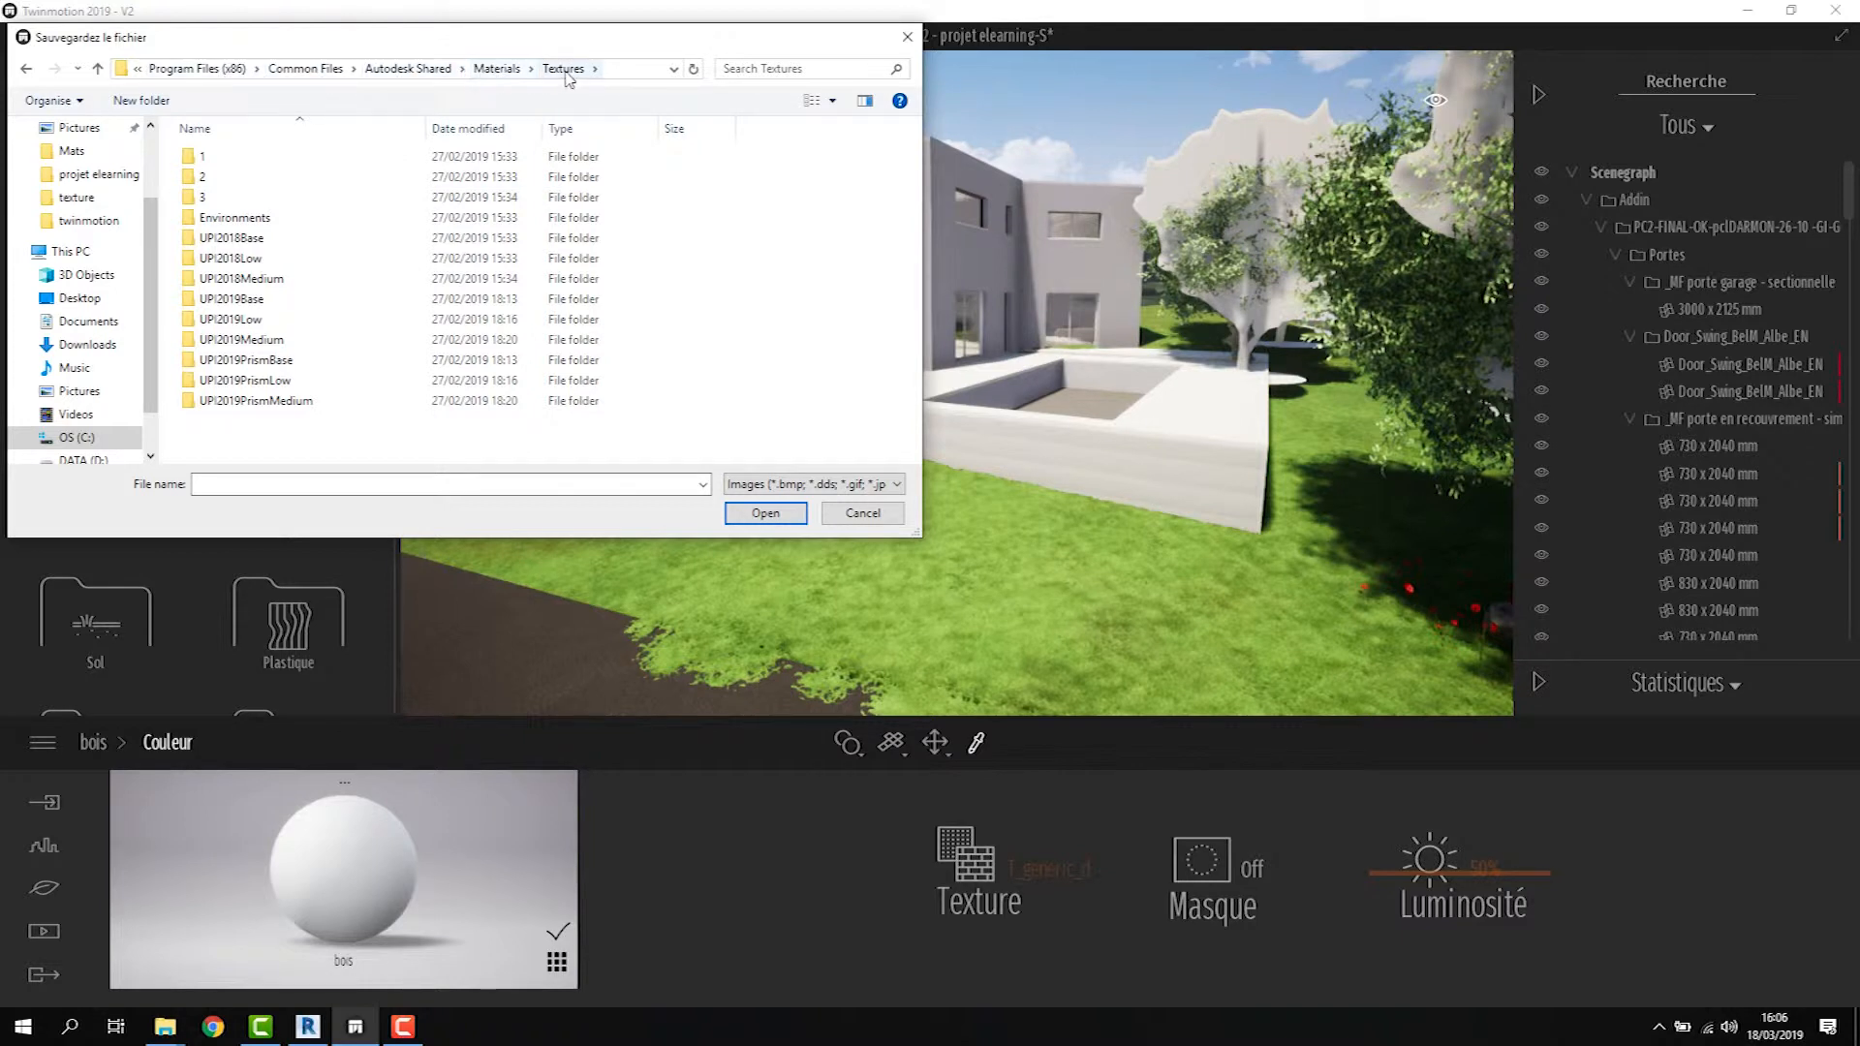
pyautogui.doubleClick(204, 197)
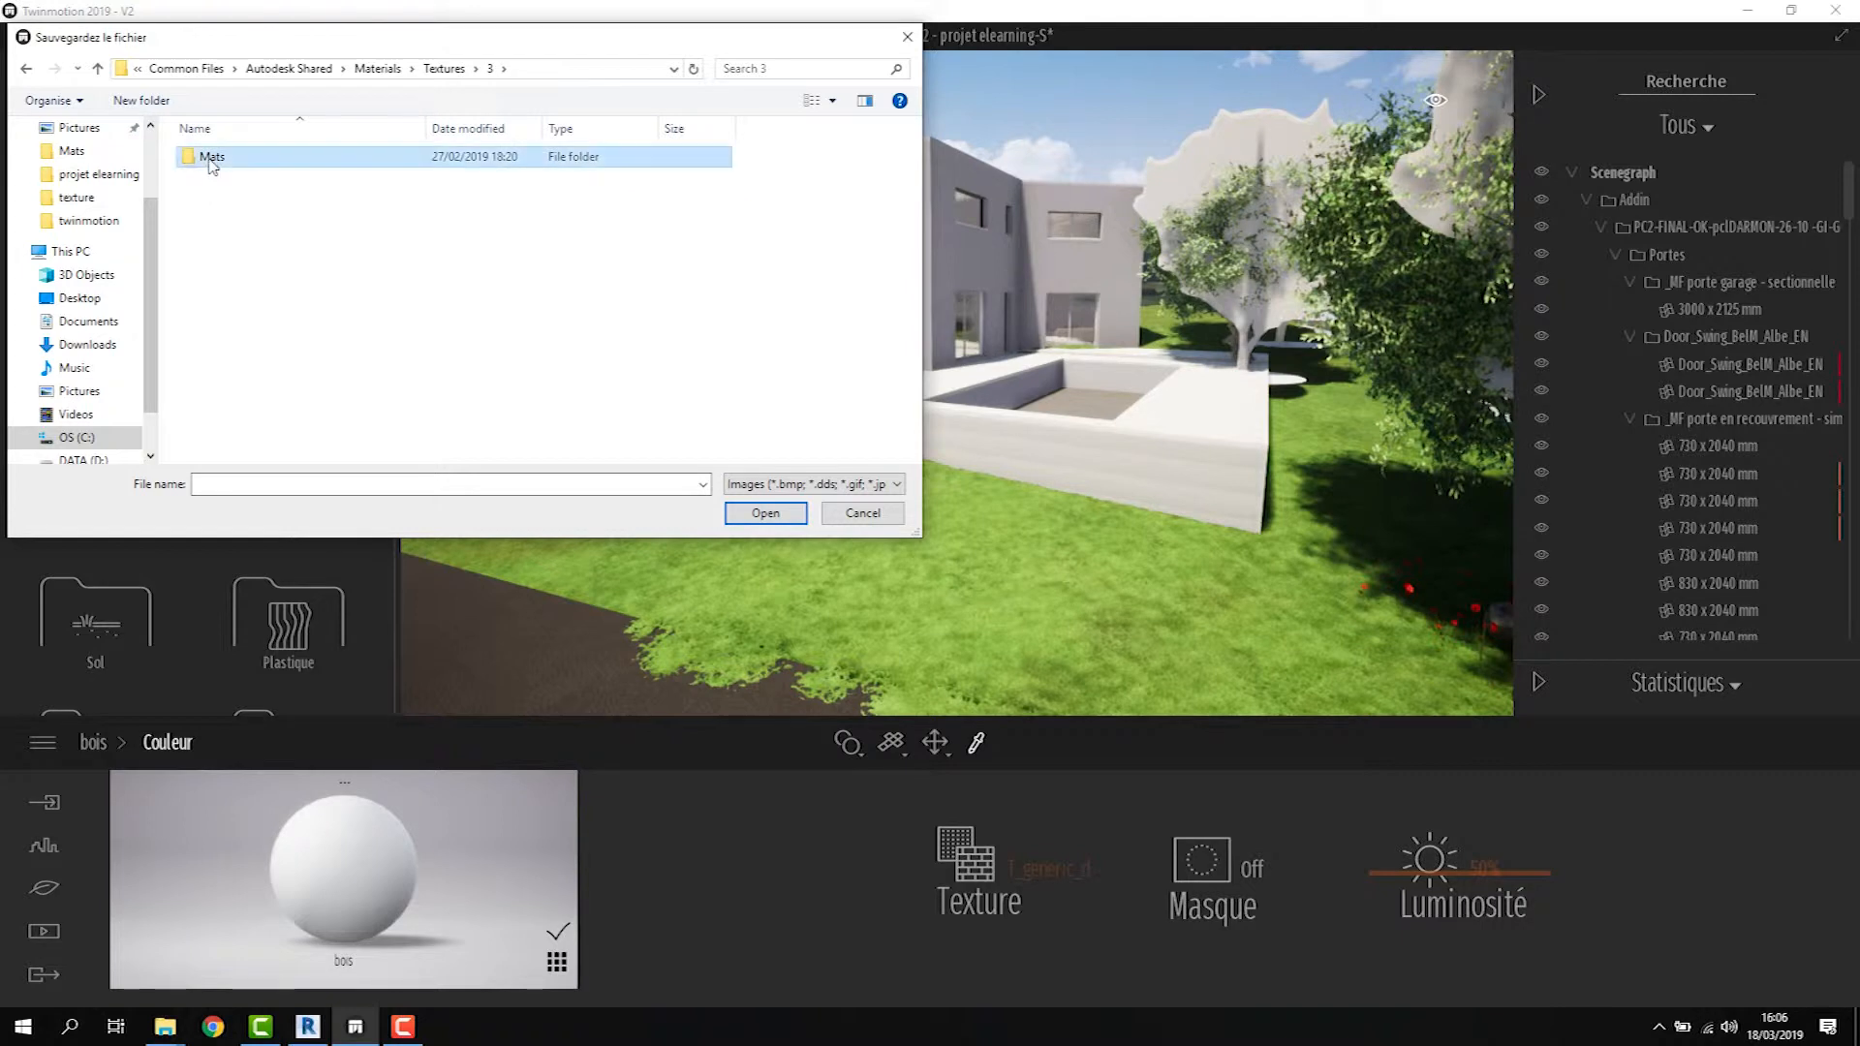
pyautogui.doubleClick(205, 158)
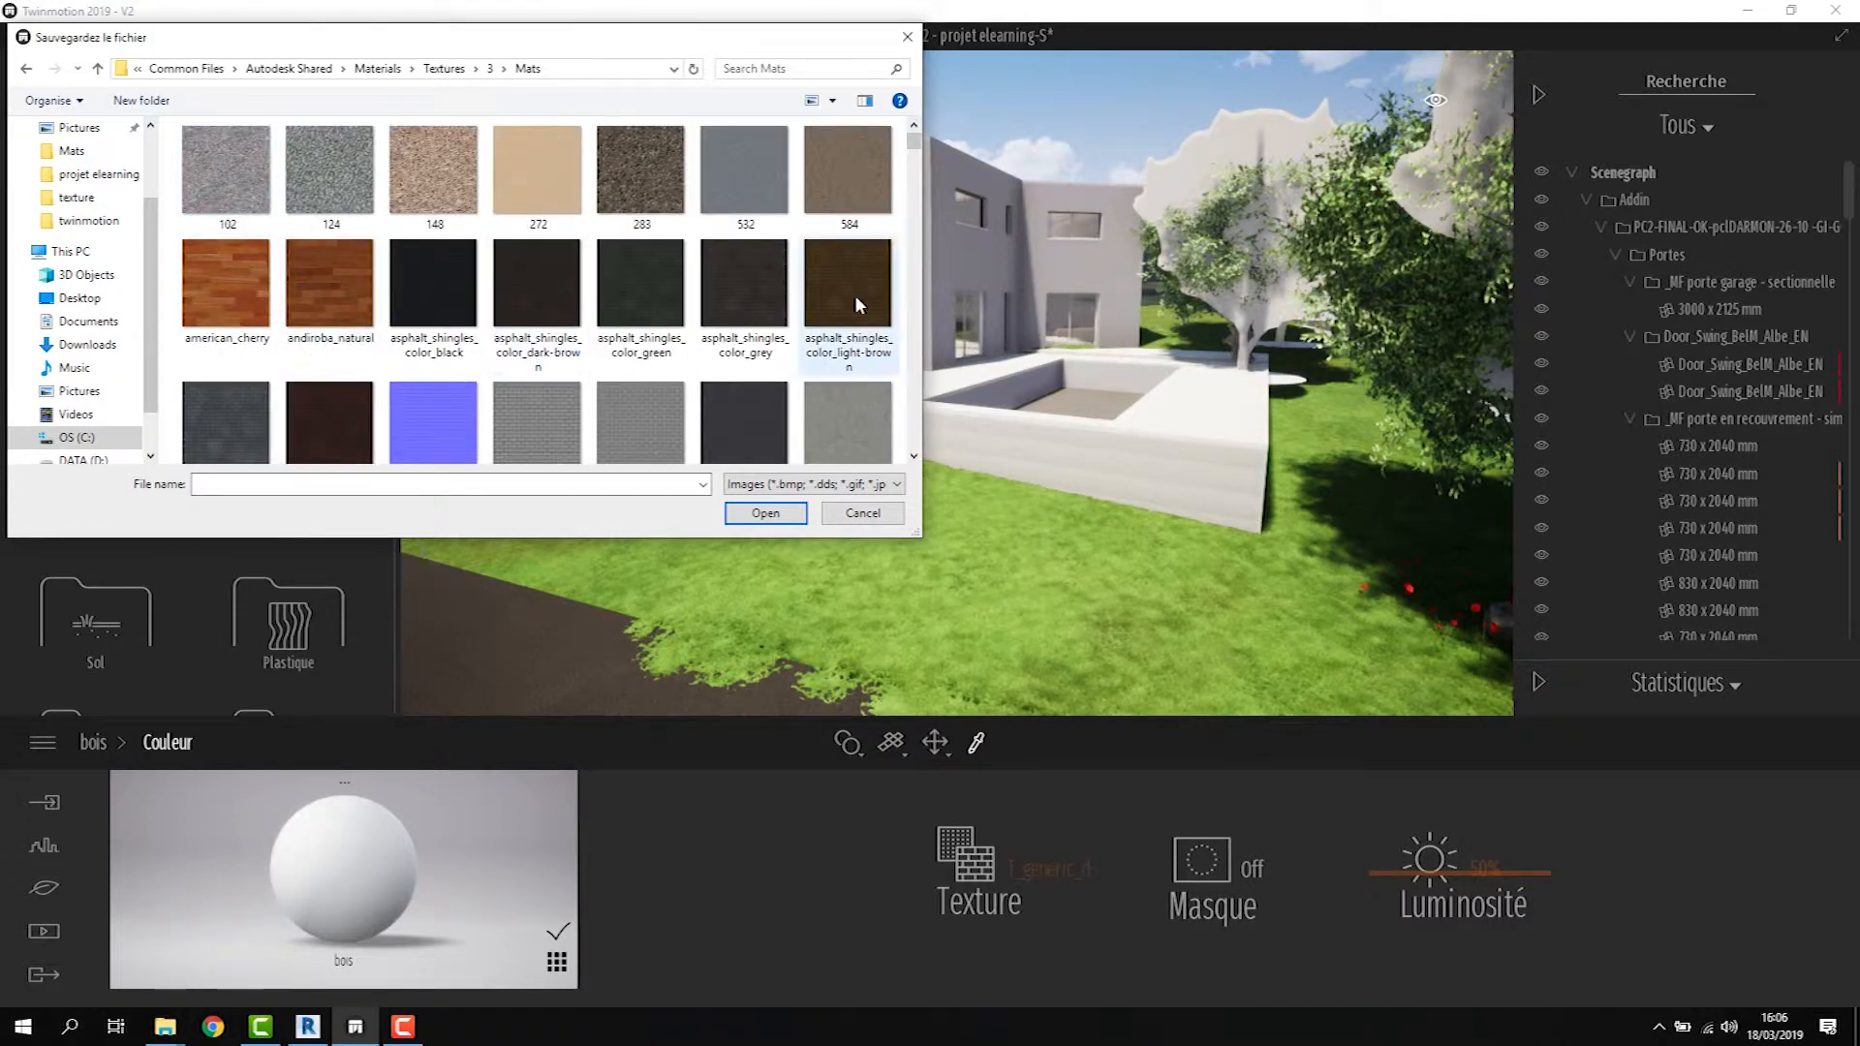
# Find the grey wood boards image, Woods - Plastics.Finish Carpentry.Wood.Boards.bump, and load it as the deck material's texture
pyautogui.moveTo(908, 163); pyautogui.dragTo(869, 433)
pyautogui.scroll(2, 845, 402)
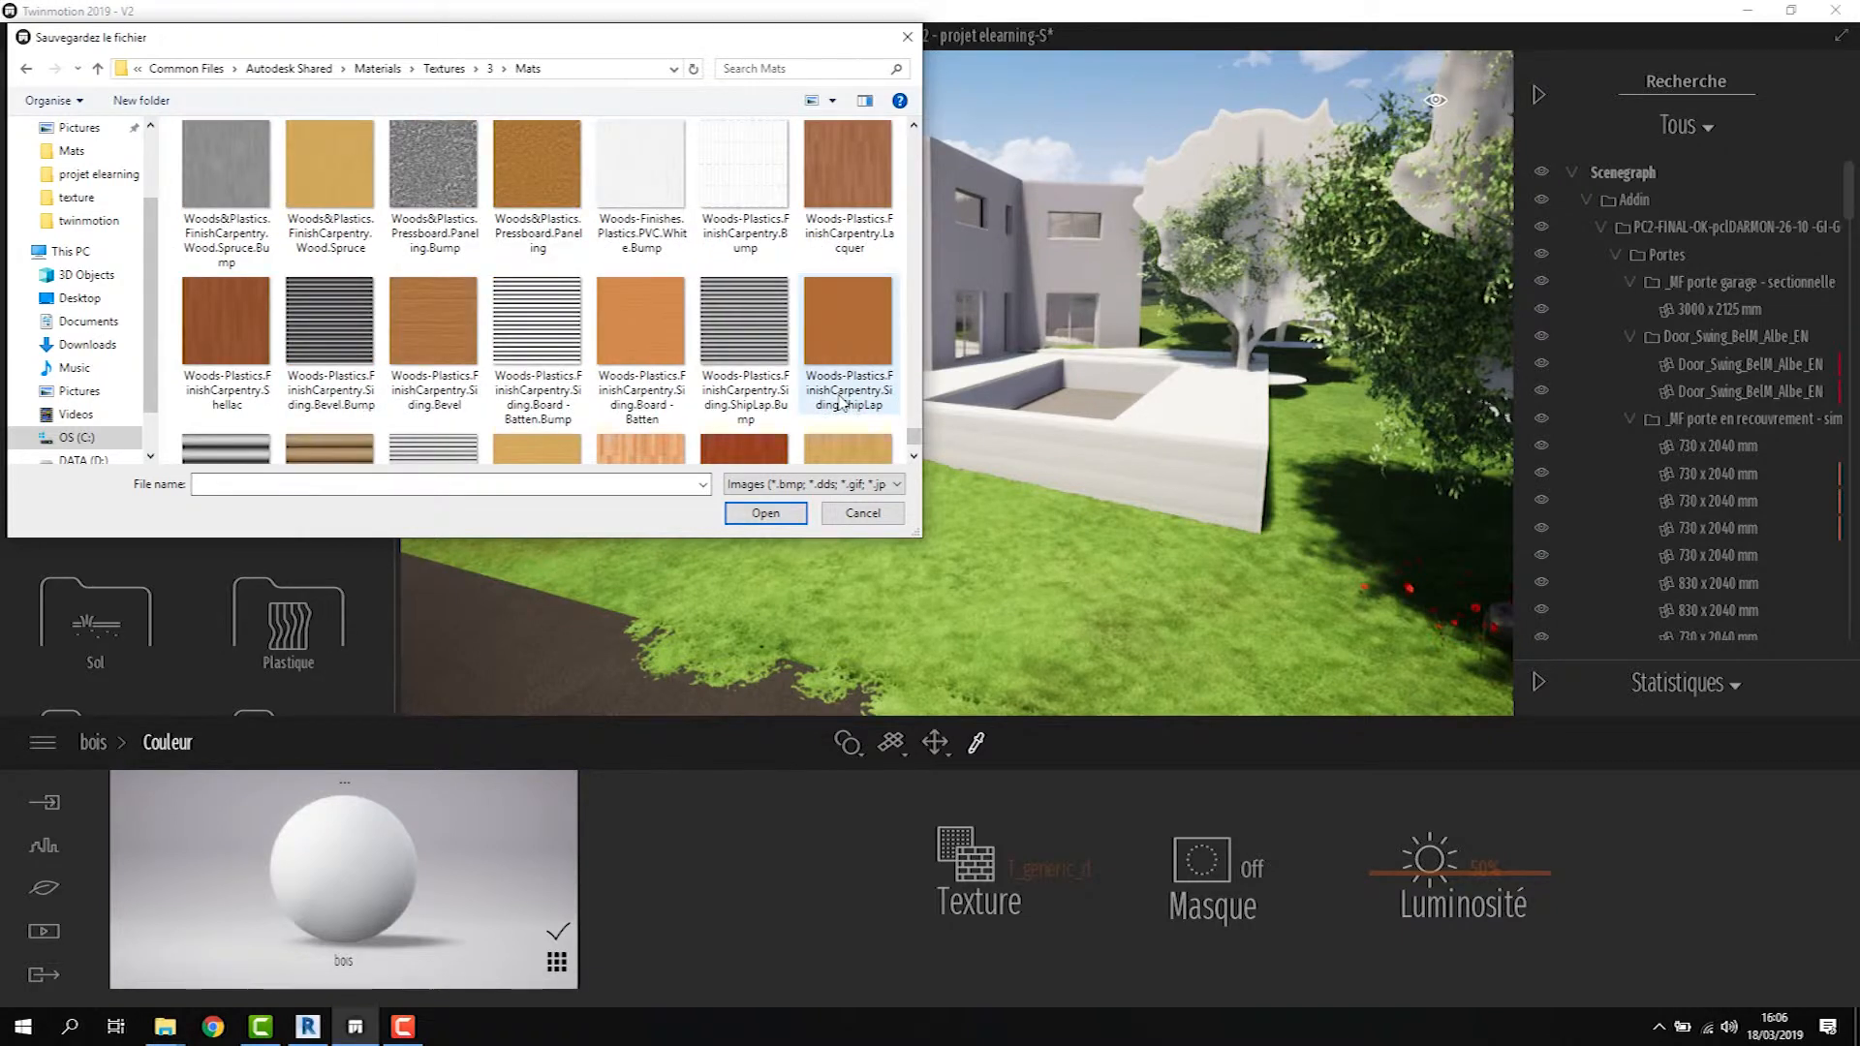
pyautogui.click(752, 354)
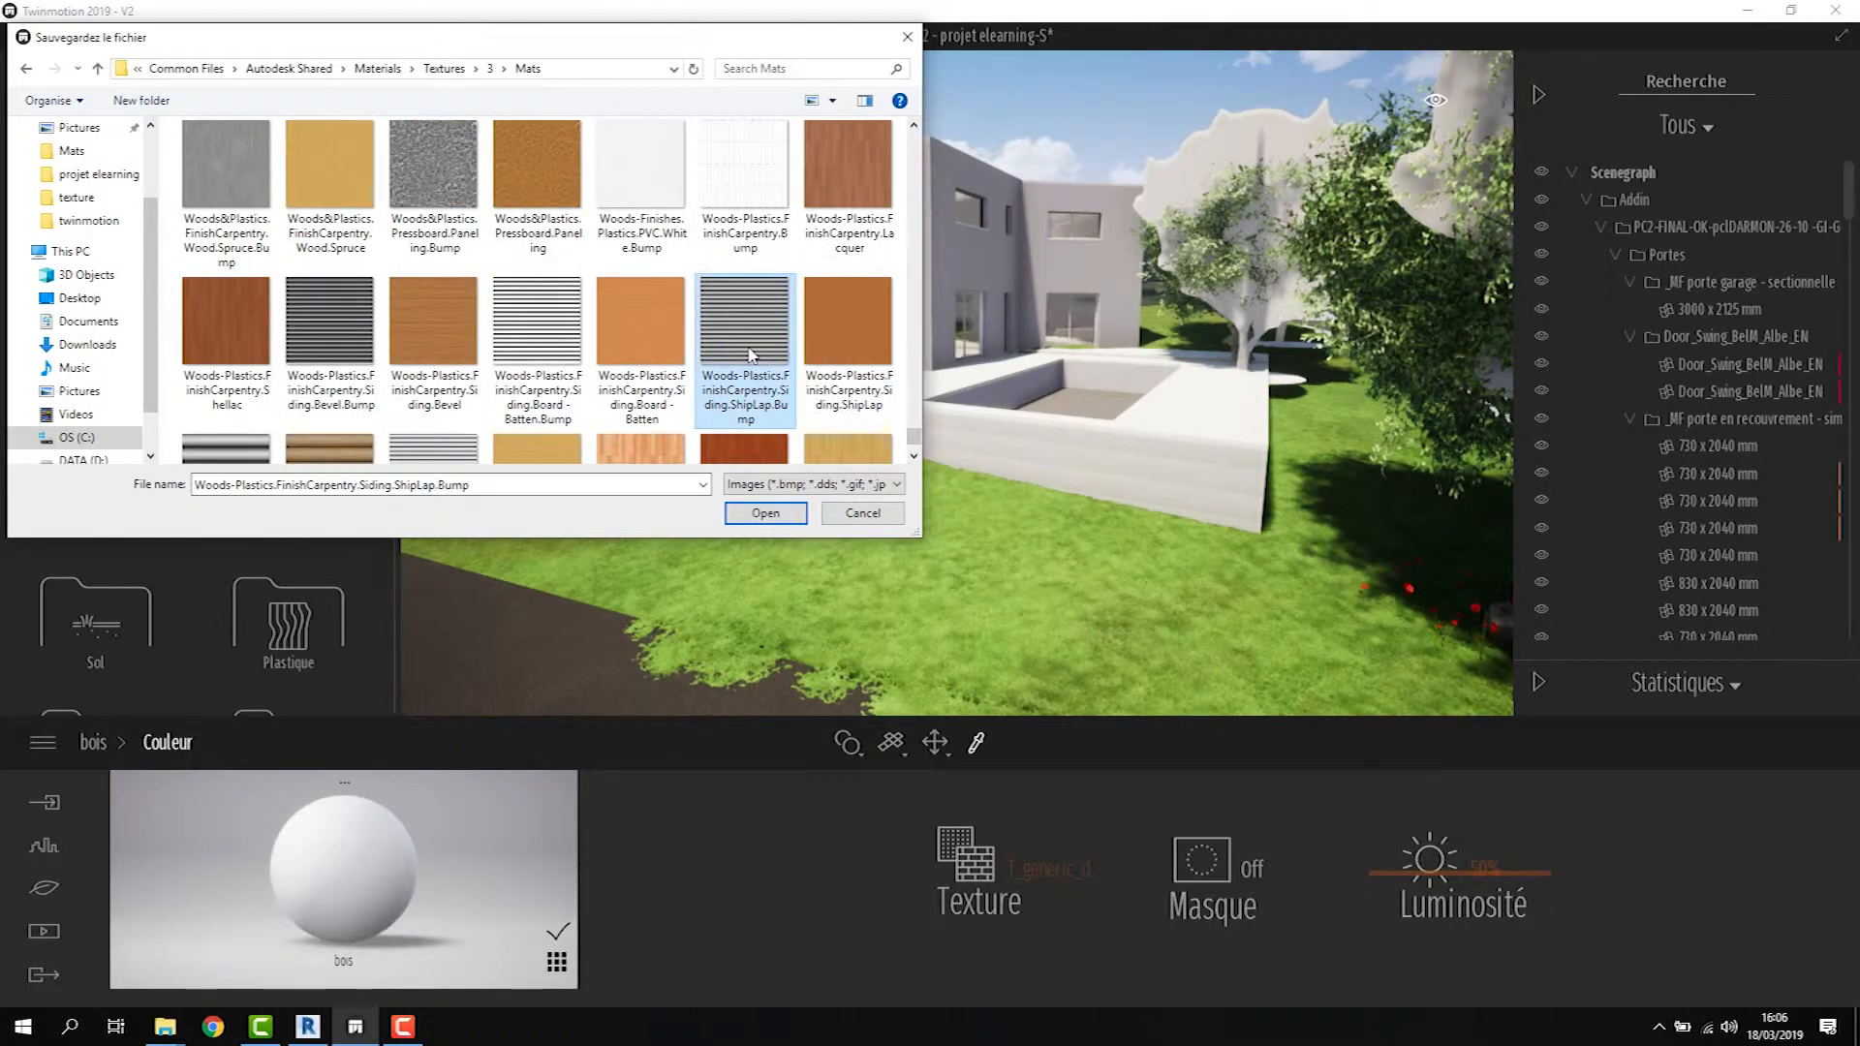
pyautogui.scroll(10, 752, 355)
pyautogui.scroll(5, 752, 354)
pyautogui.scroll(8, 752, 355)
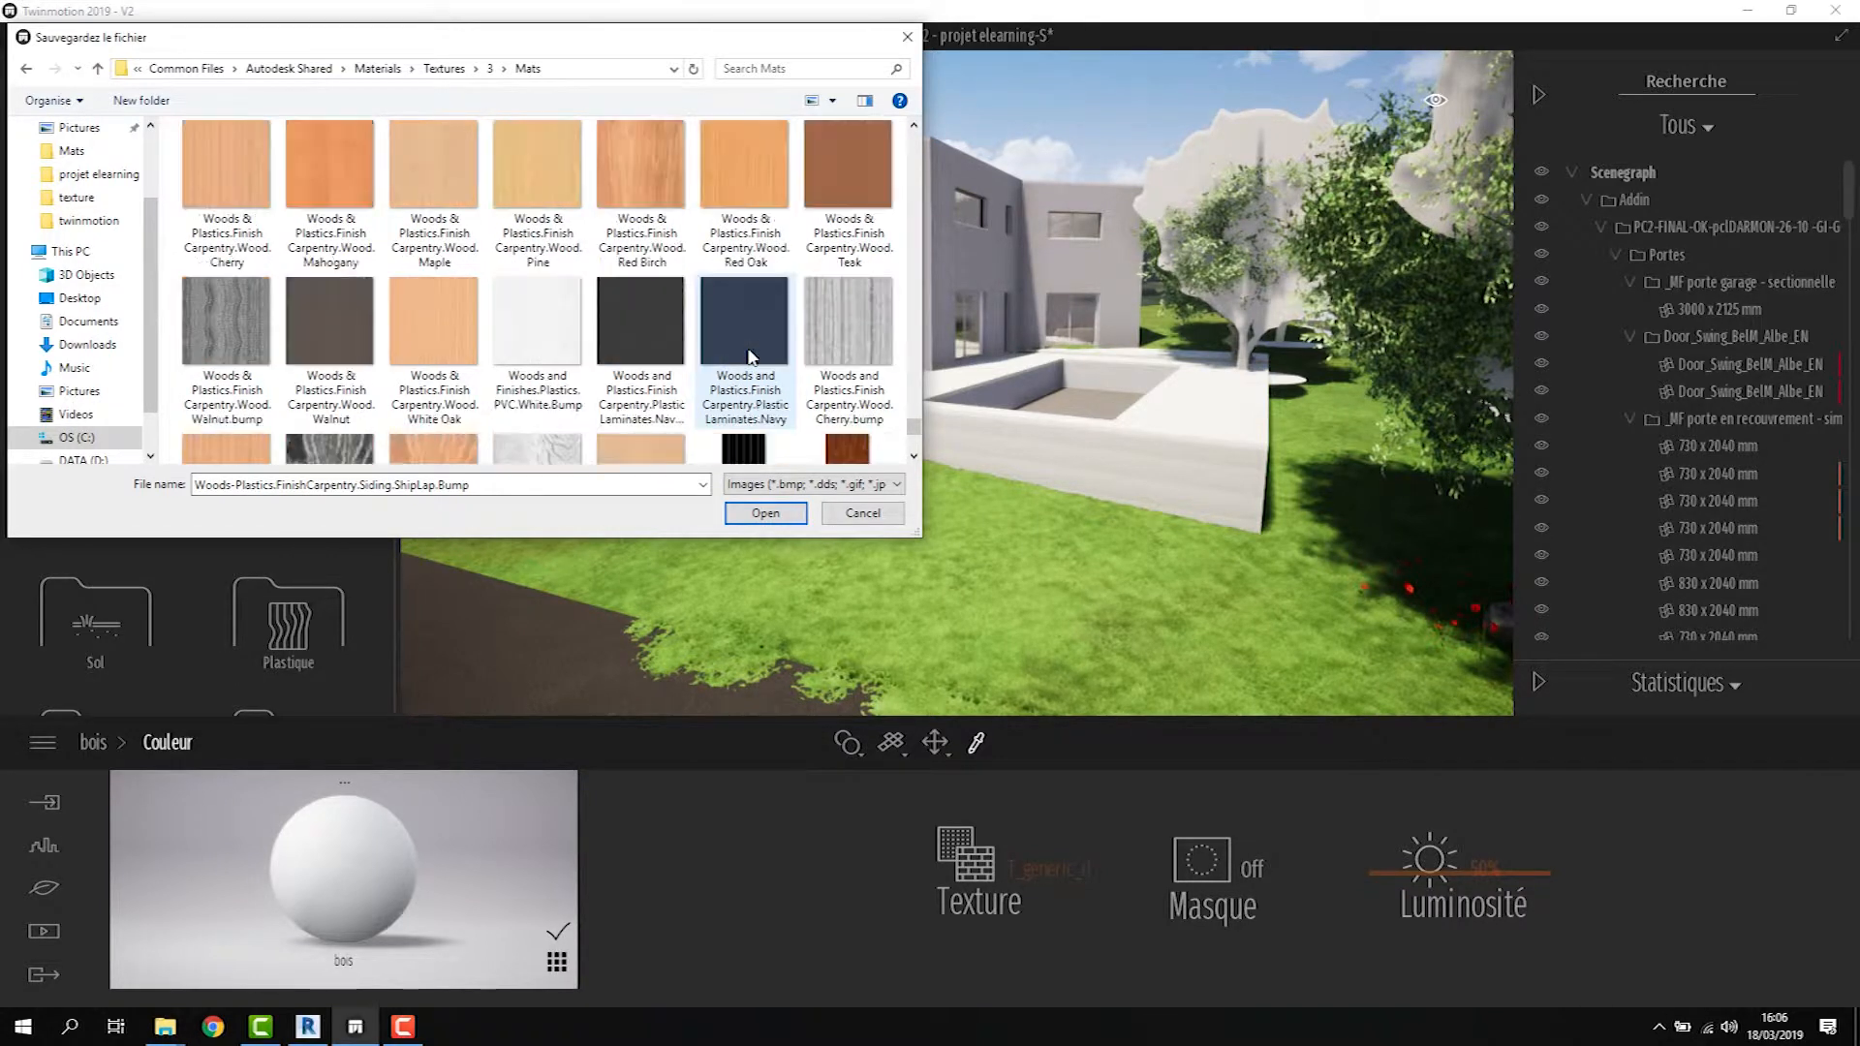
pyautogui.scroll(3, 752, 354)
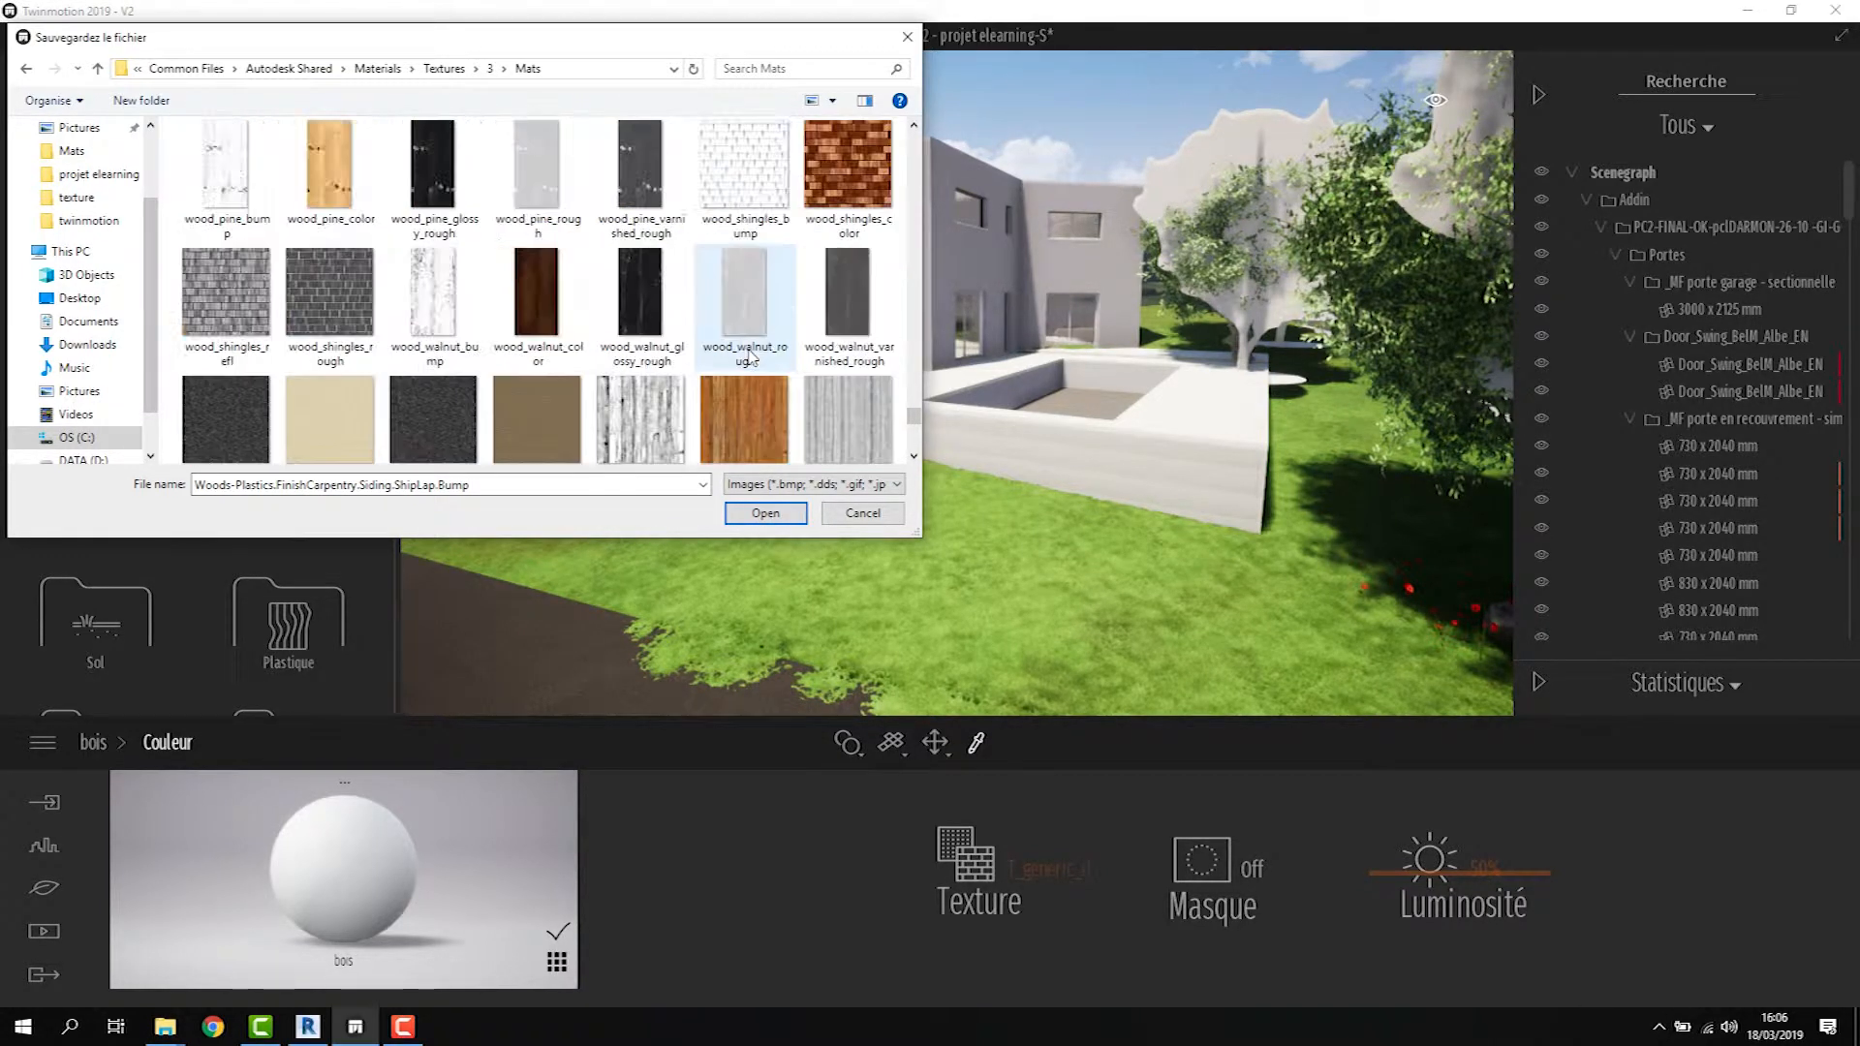
pyautogui.scroll(-1, 752, 355)
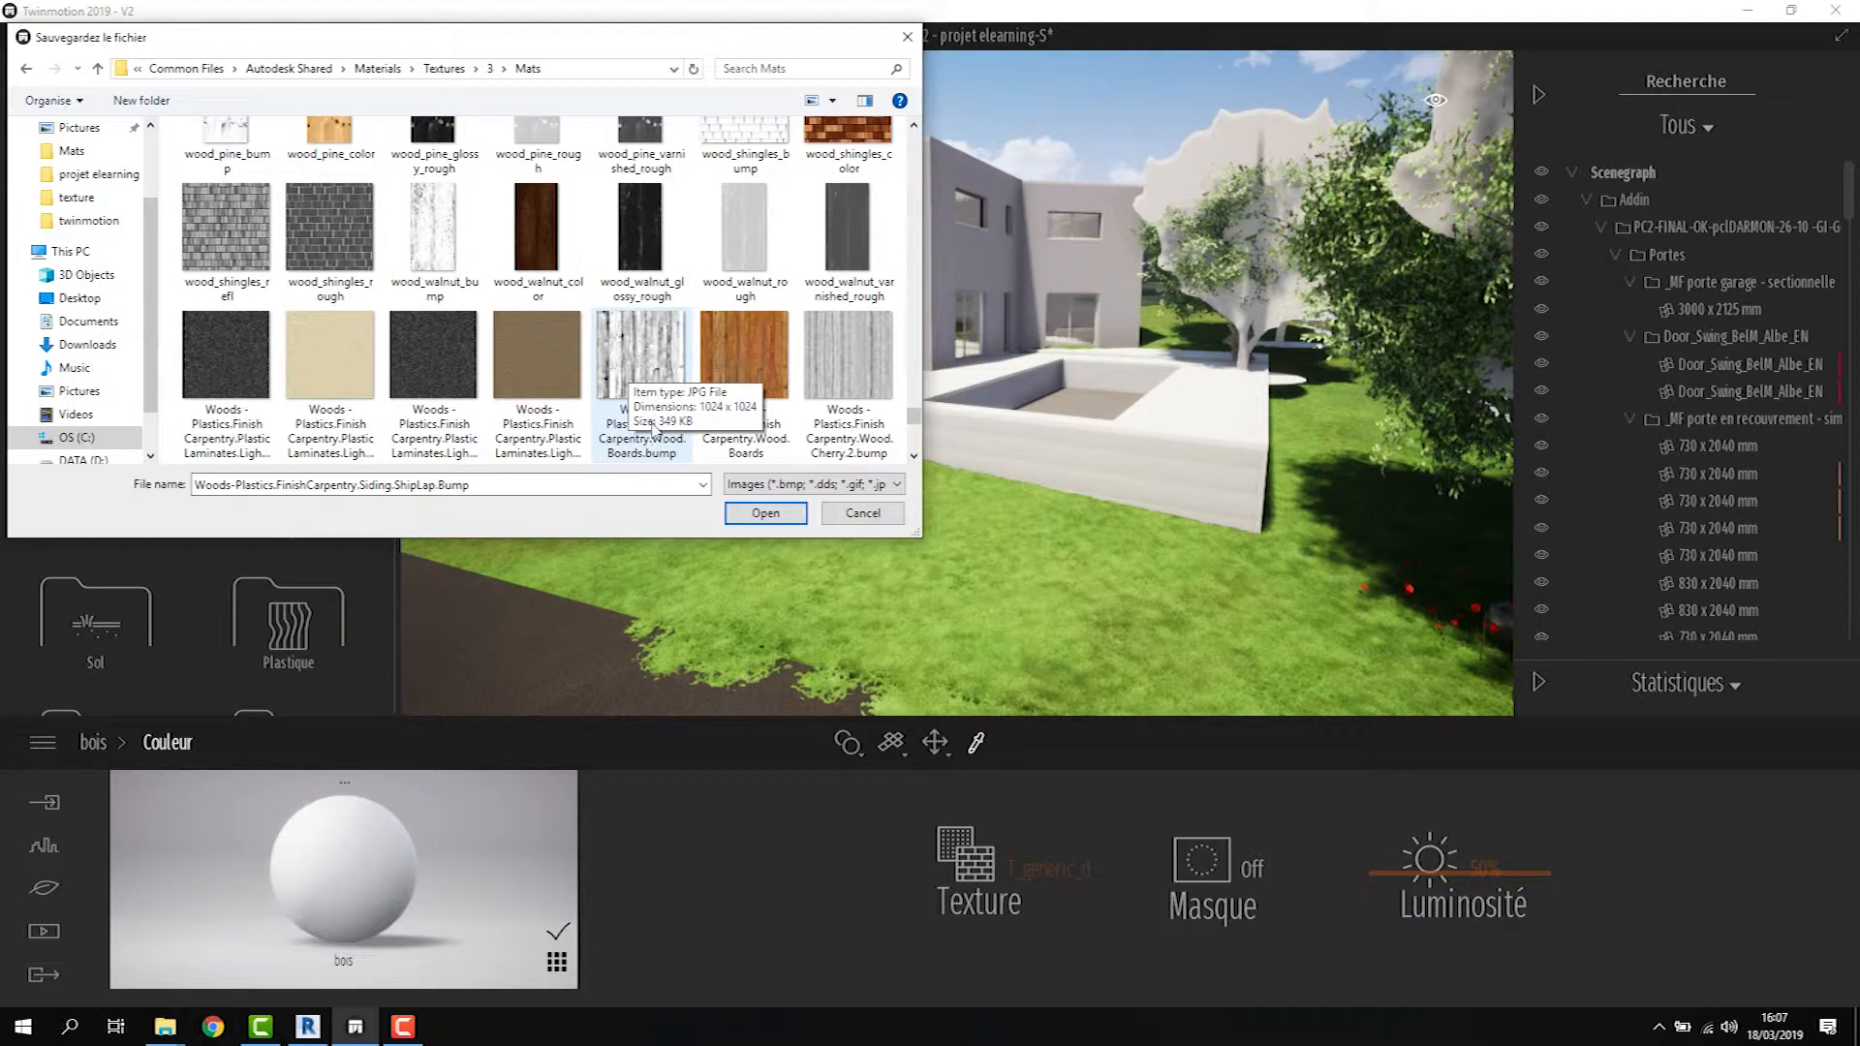
pyautogui.doubleClick(651, 359)
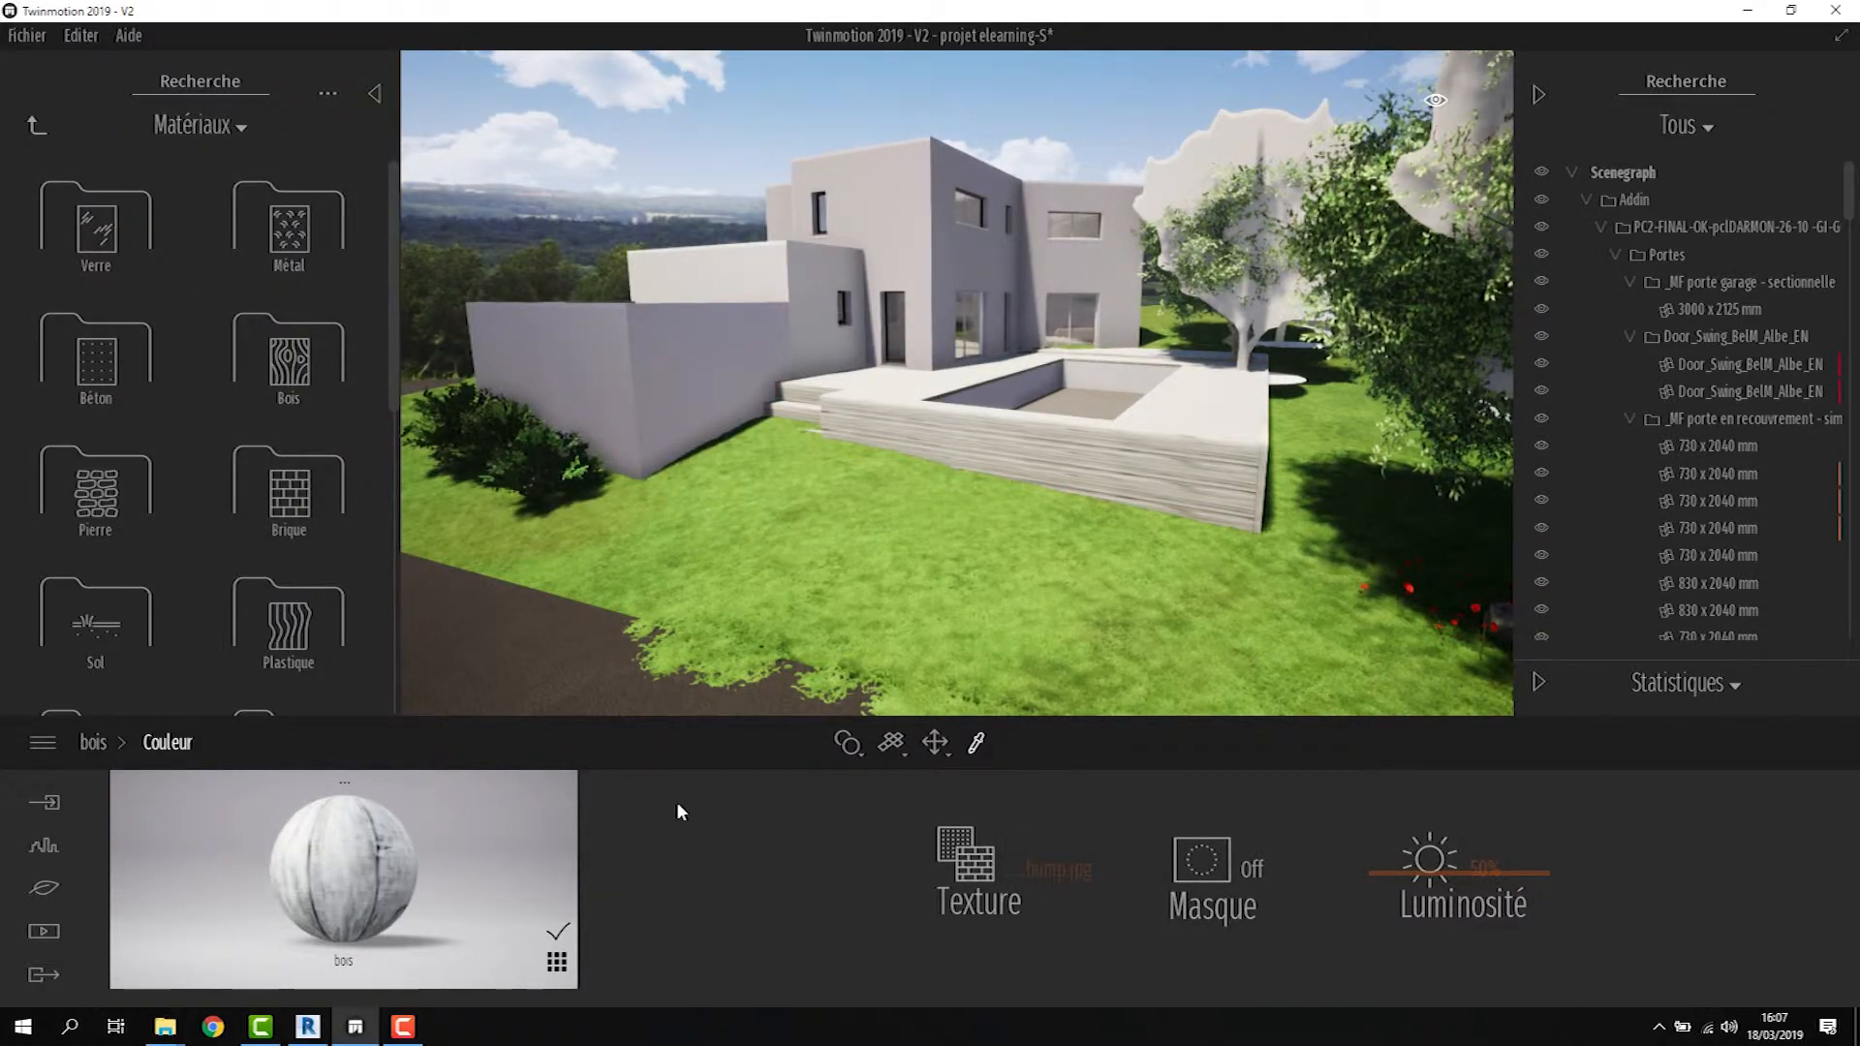
# Tint the deck's wood texture reddish brown, RGB 187, 125, 107 (BB7D6B)
pyautogui.click(92, 744)
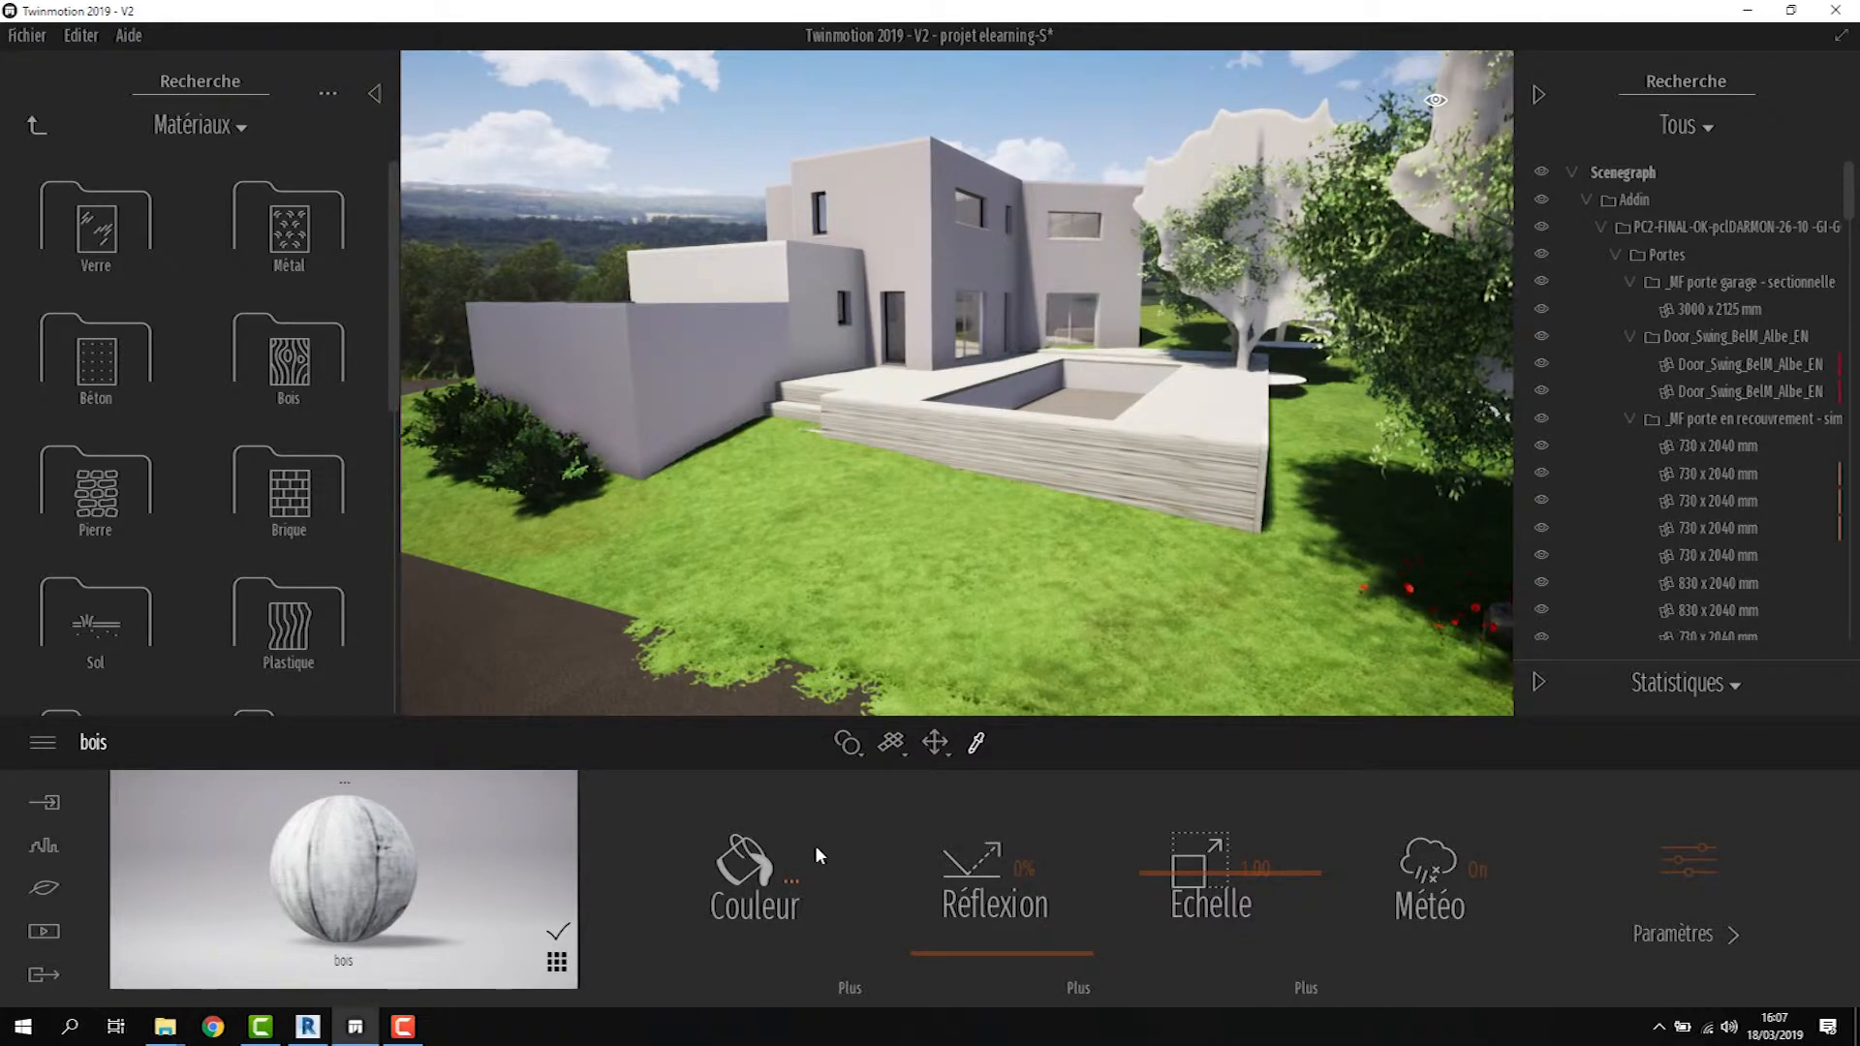
pyautogui.click(773, 875)
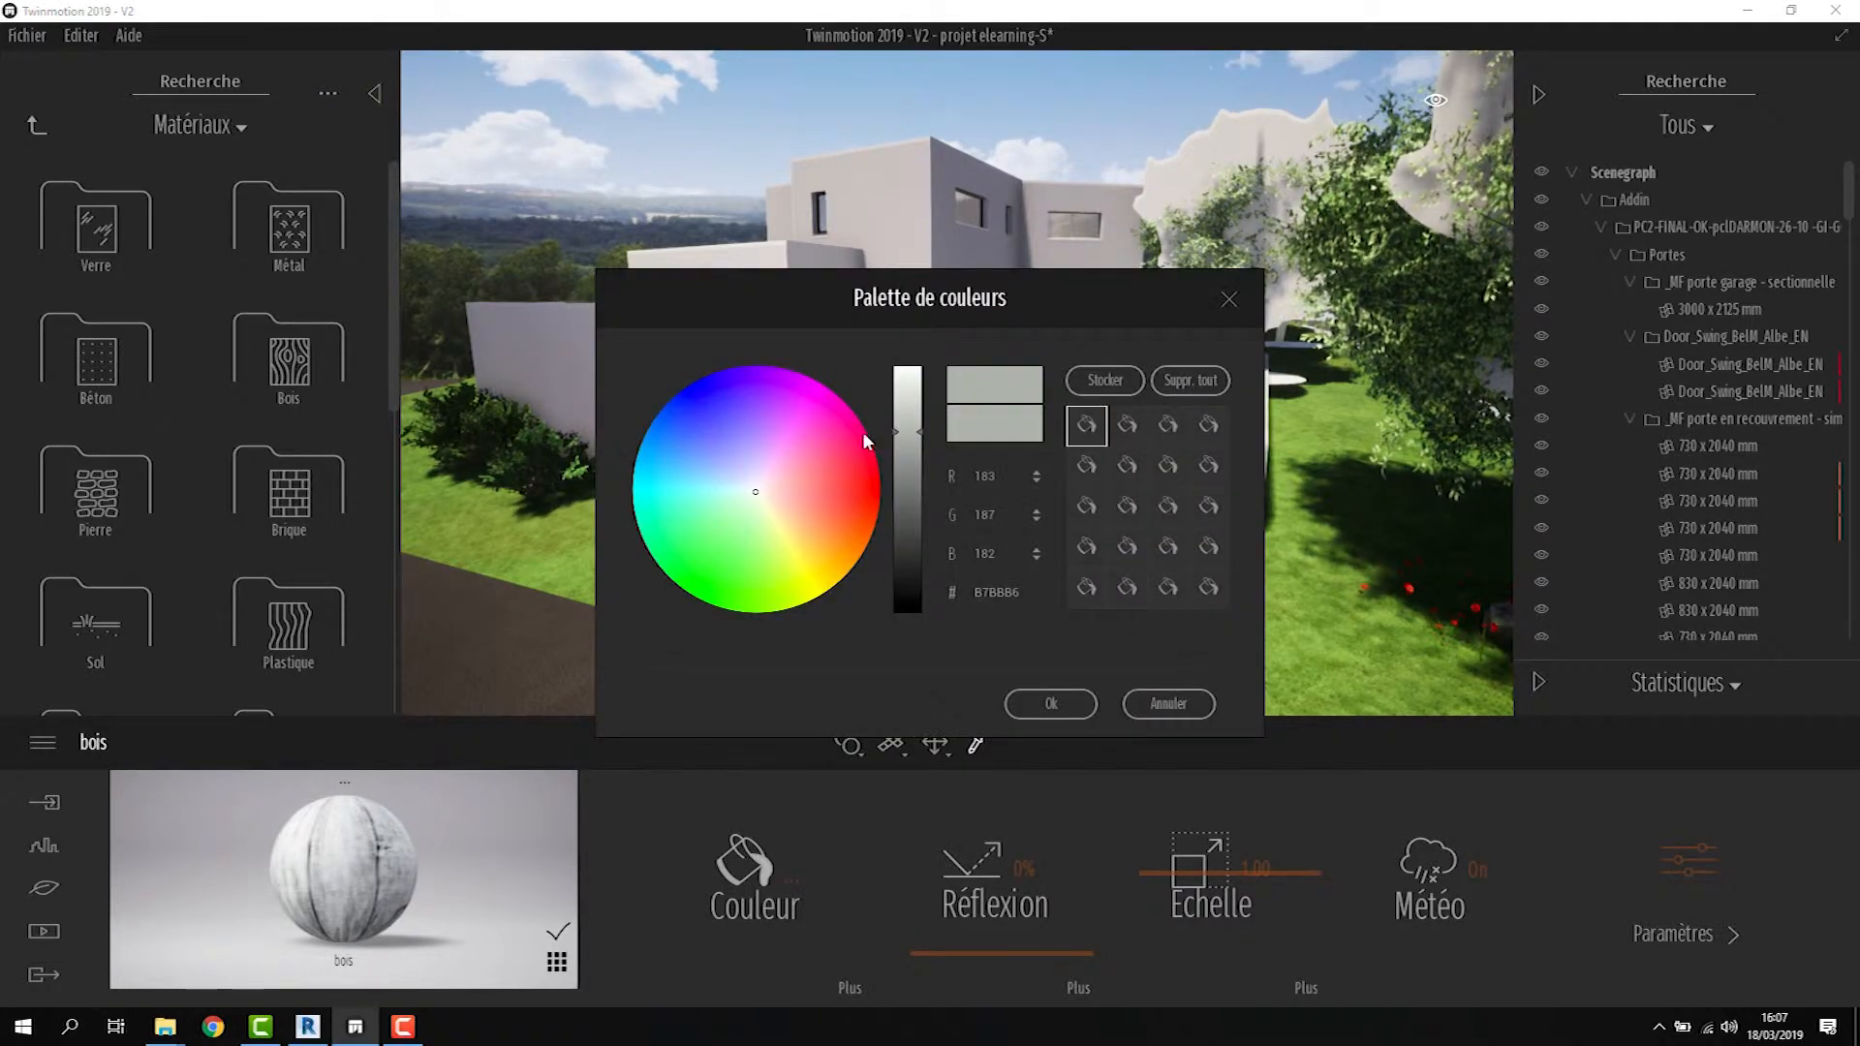
pyautogui.moveTo(786, 503); pyautogui.dragTo(797, 503)
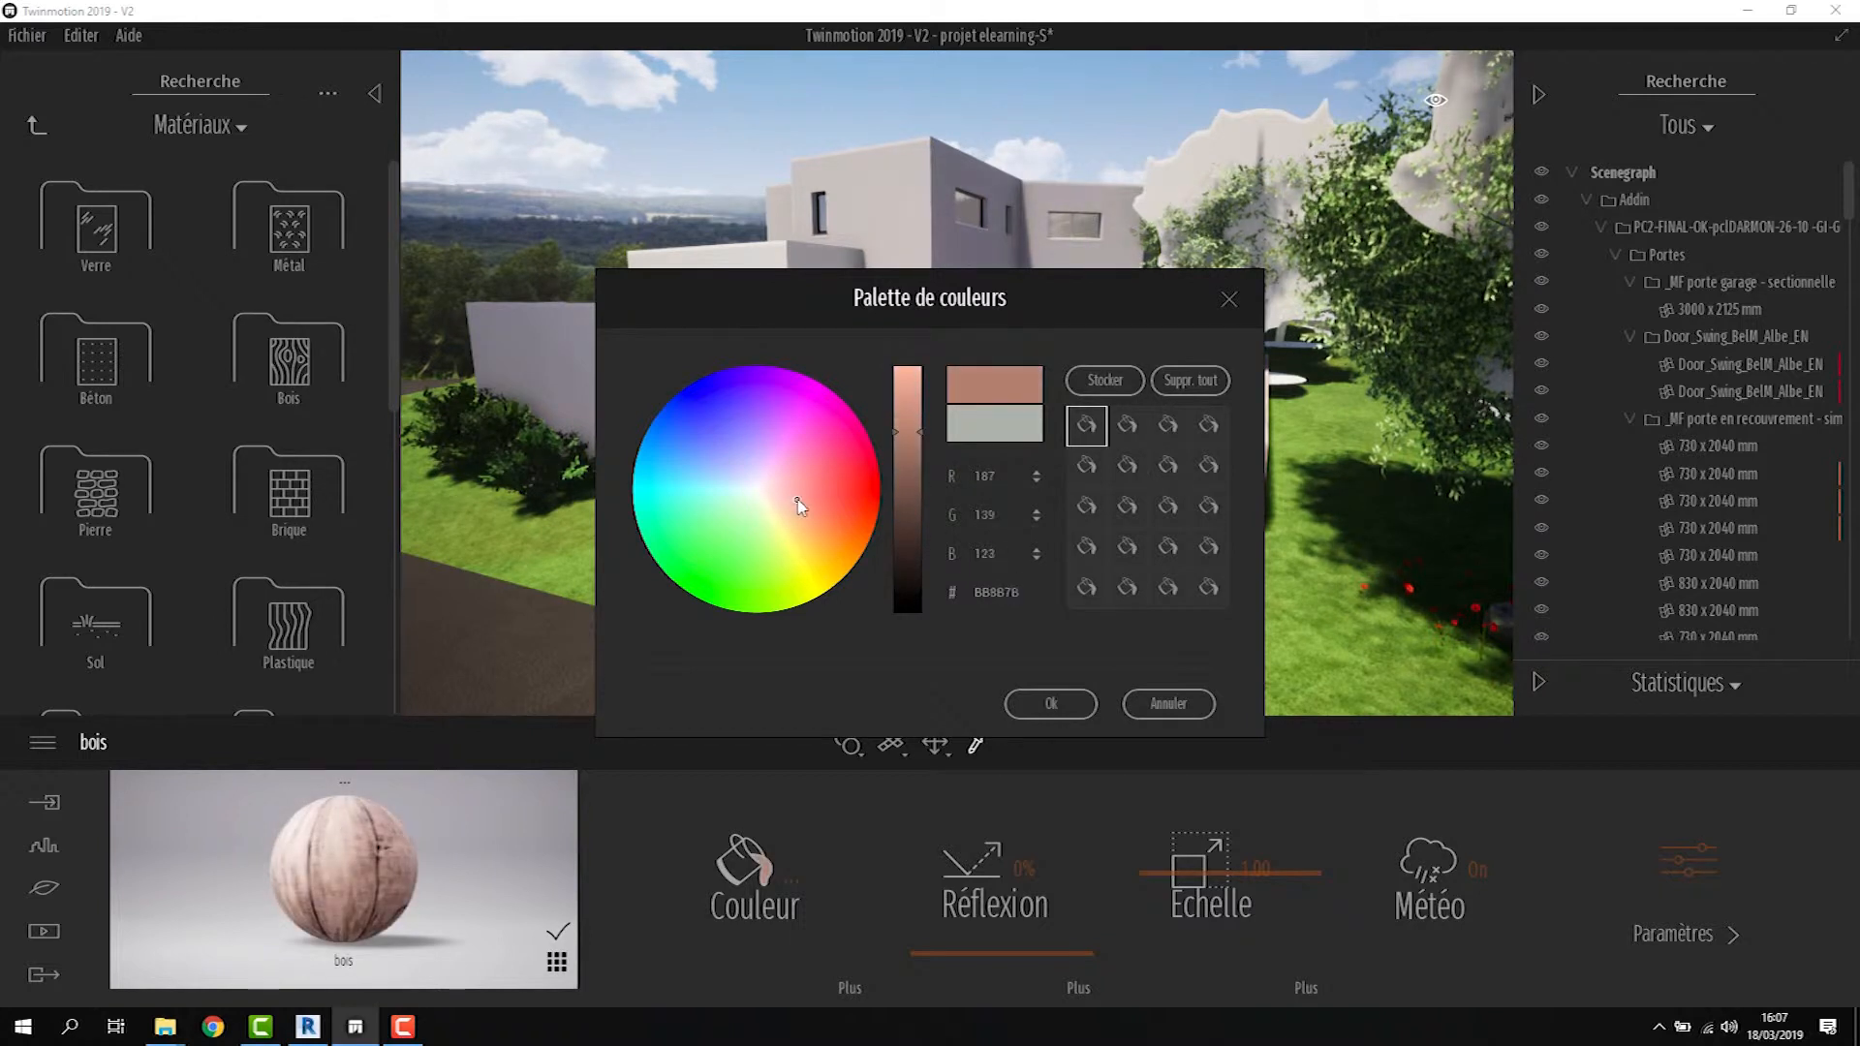
pyautogui.moveTo(826, 280); pyautogui.dragTo(310, 276)
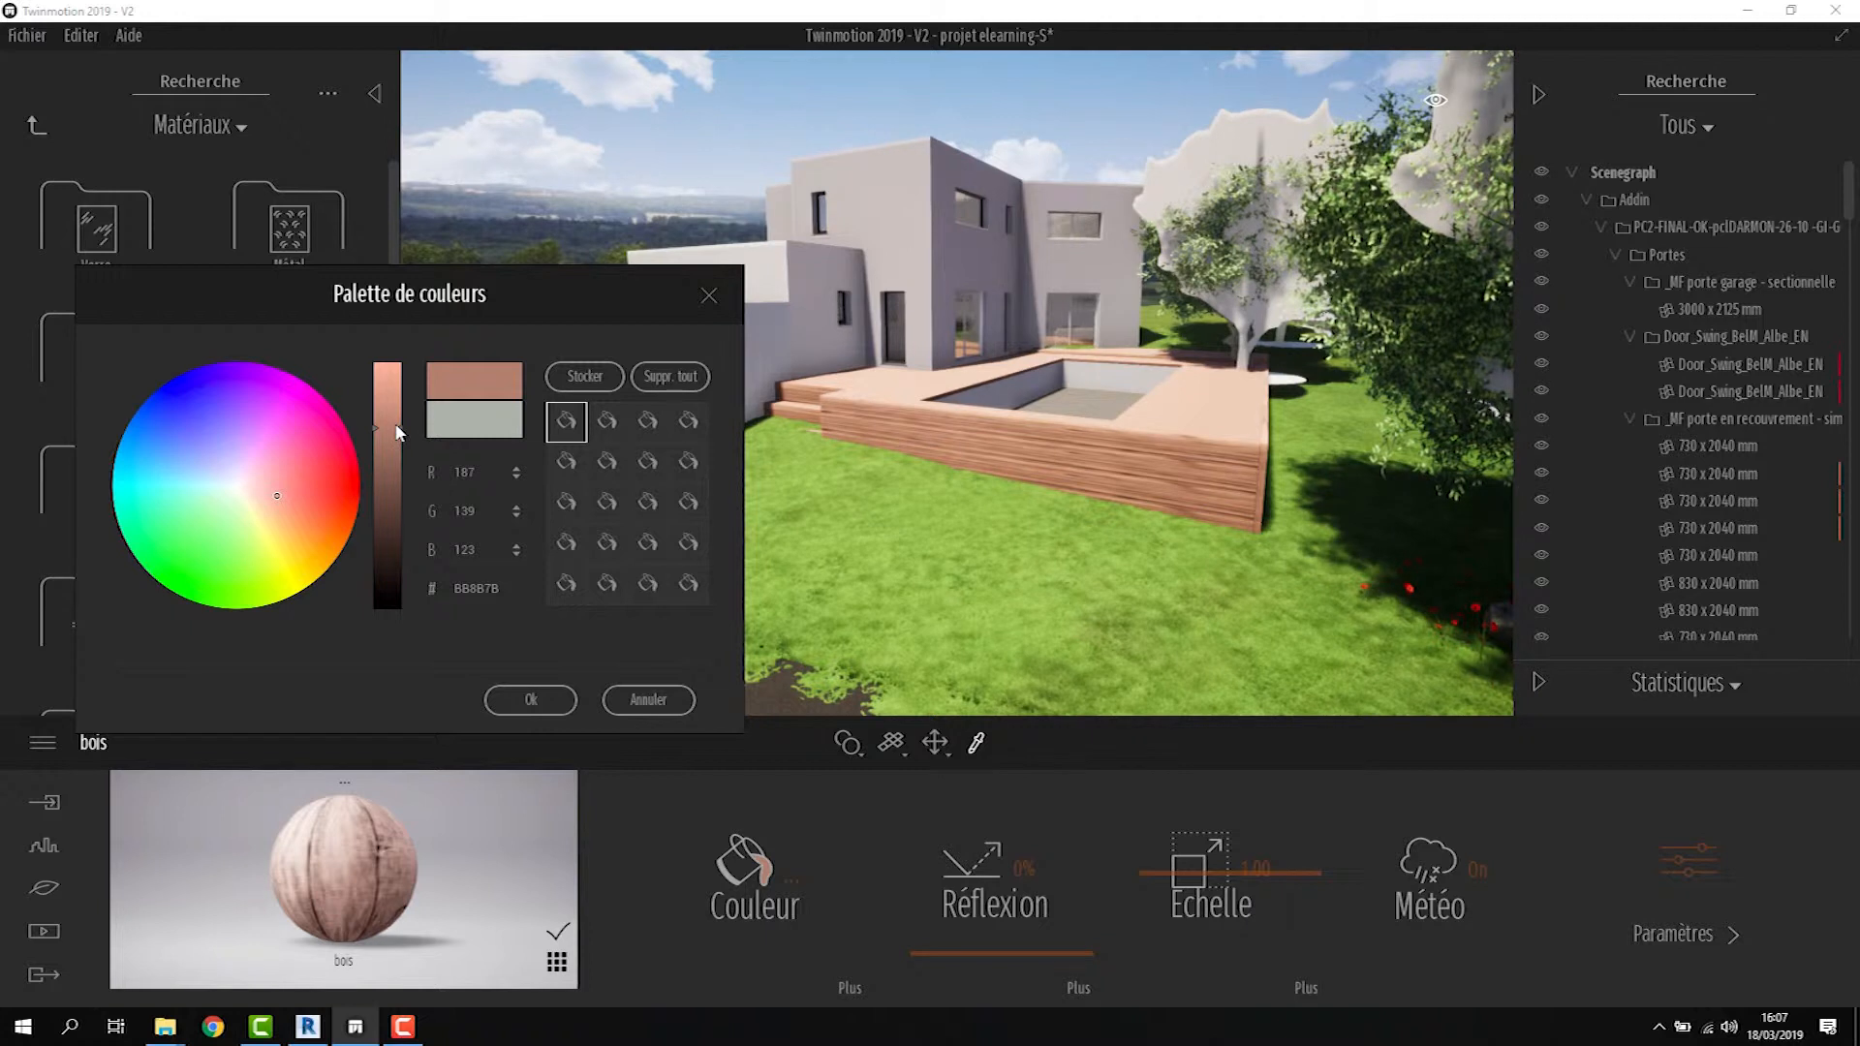
pyautogui.click(282, 500)
pyautogui.moveTo(284, 501); pyautogui.dragTo(290, 502)
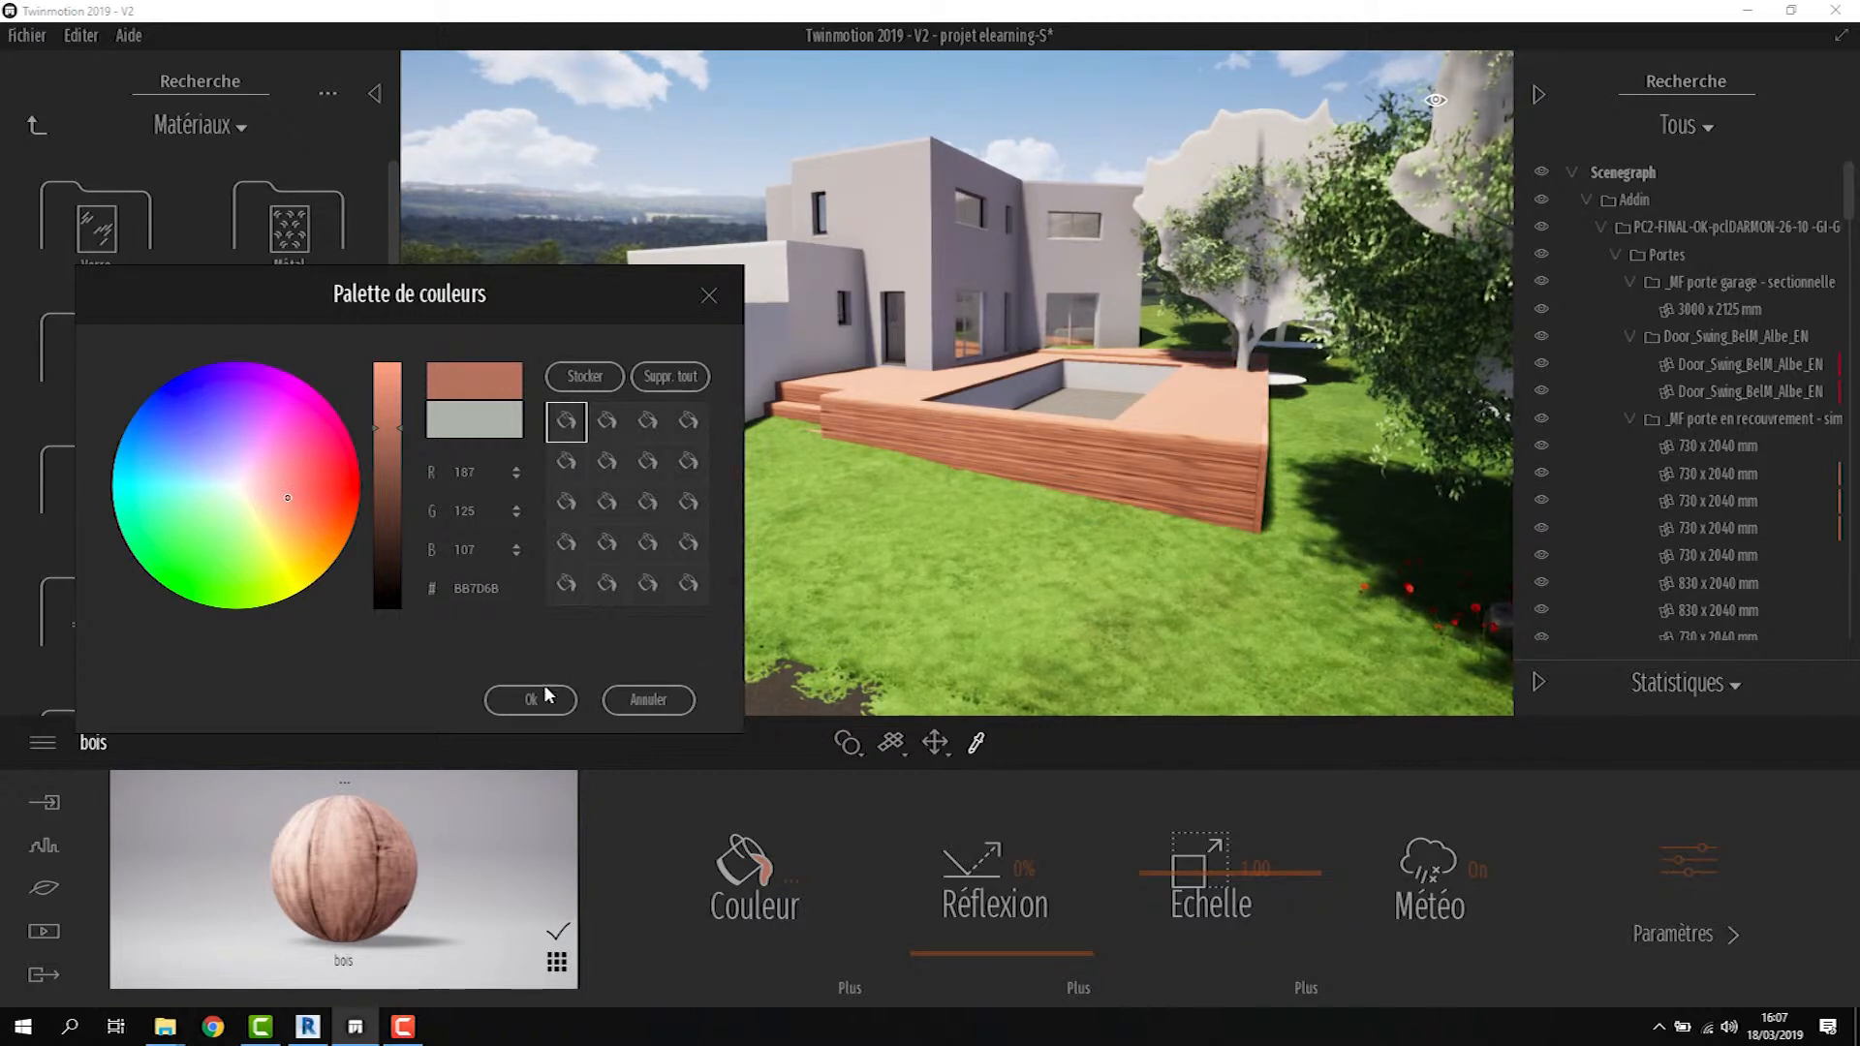
pyautogui.click(567, 705)
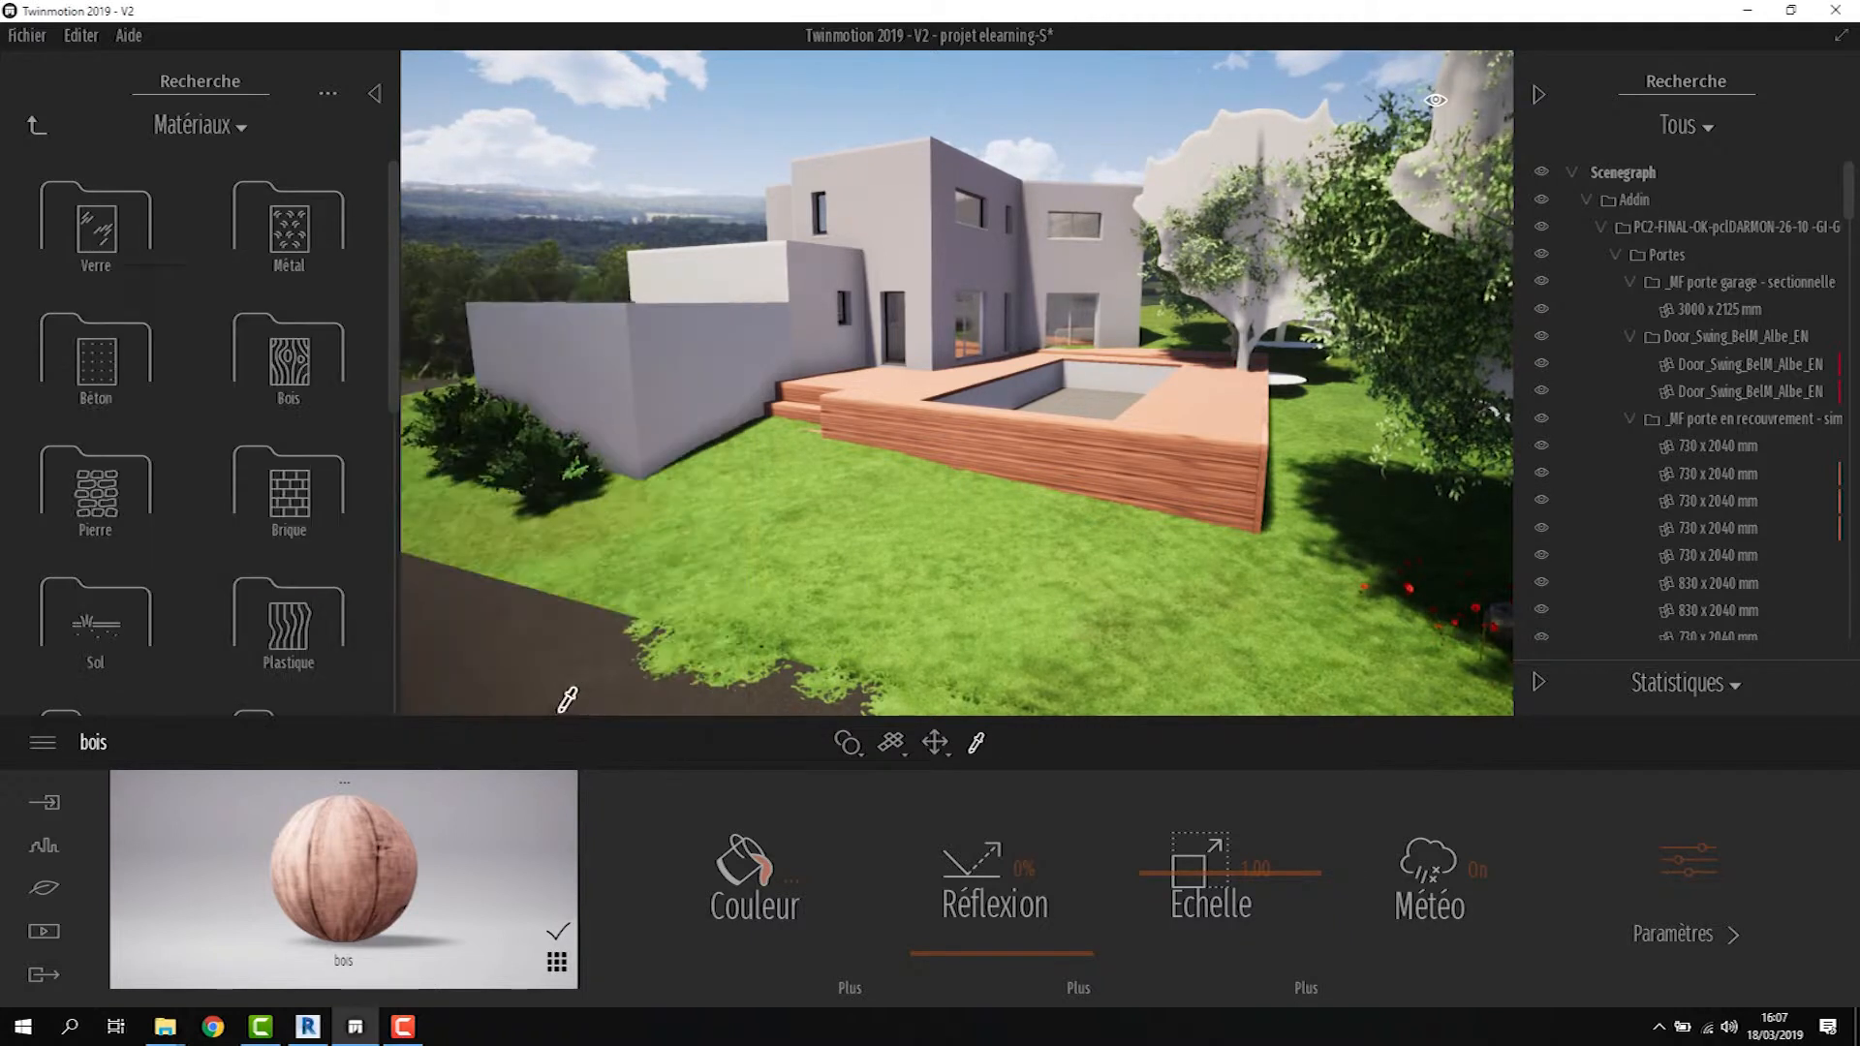
# Set the deck material's texture scale to 0.88, trying 0.16 first, and inspect the boards up close
pyautogui.scroll(4, 1212, 443)
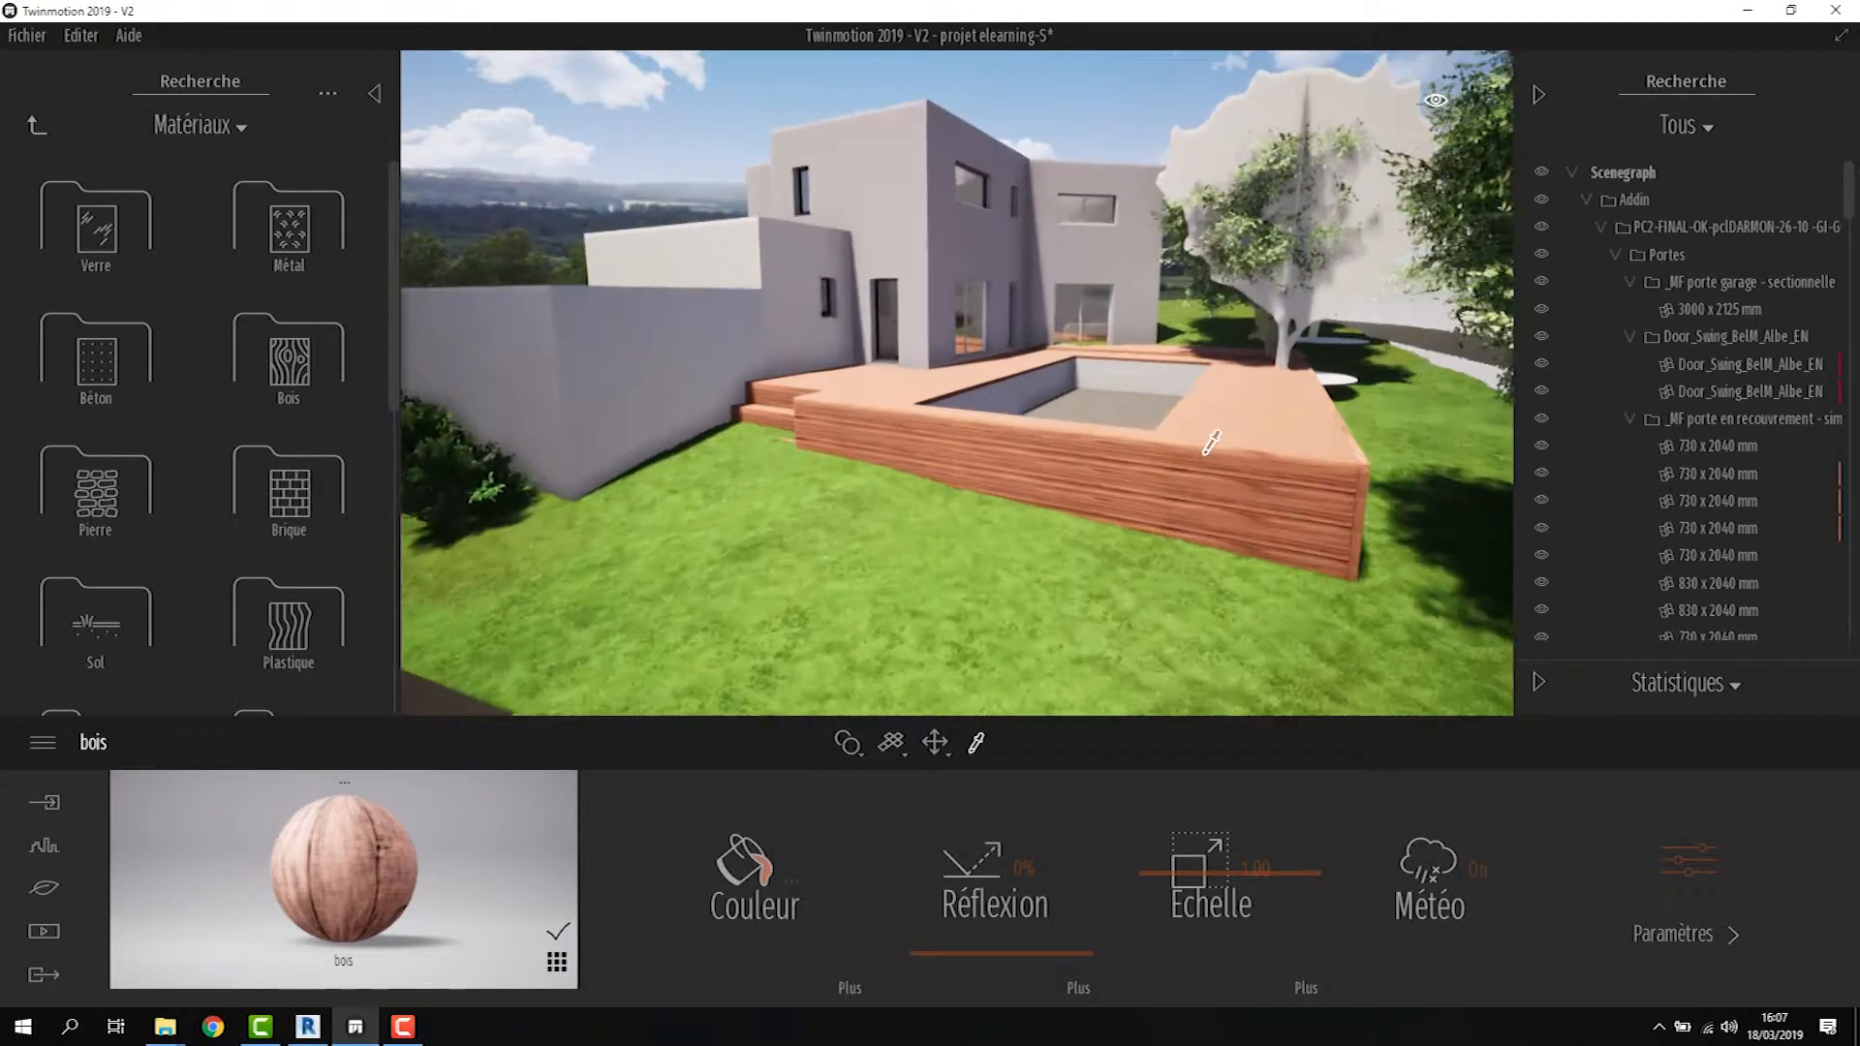
pyautogui.scroll(5, 1241, 442)
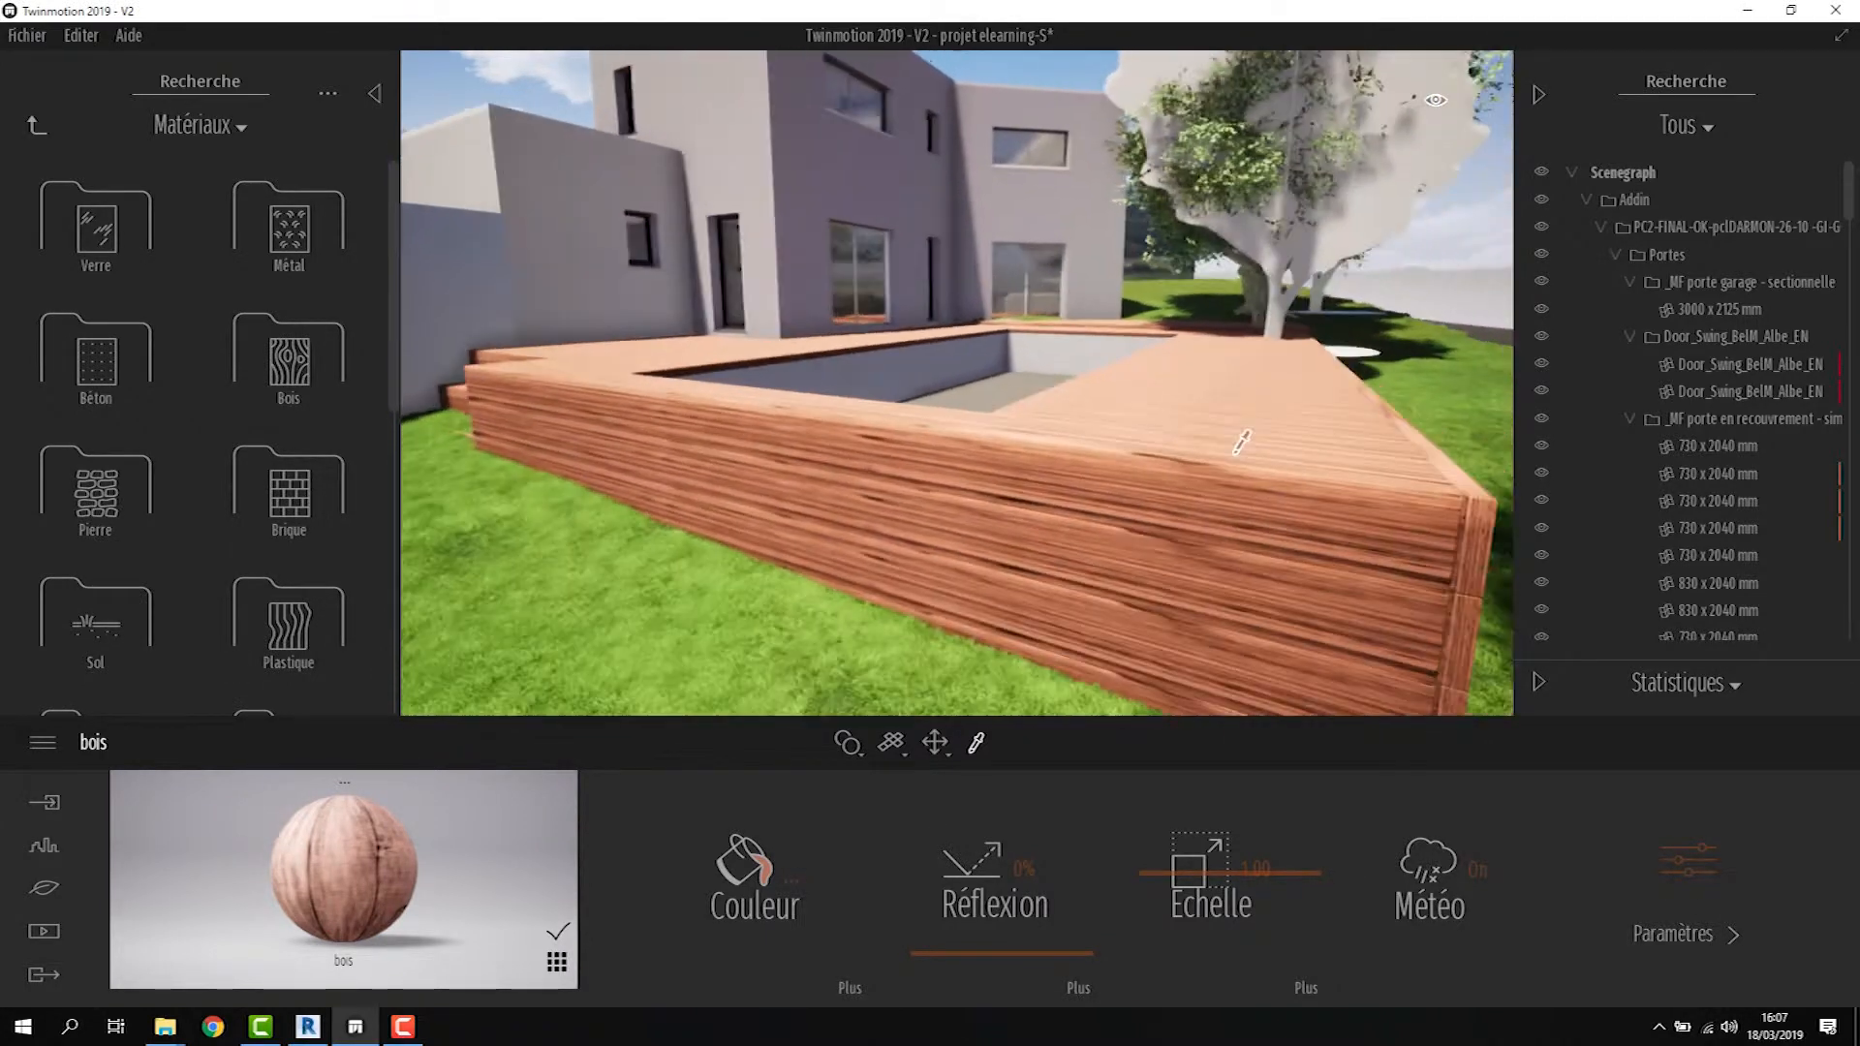
pyautogui.scroll(-5, 1228, 464)
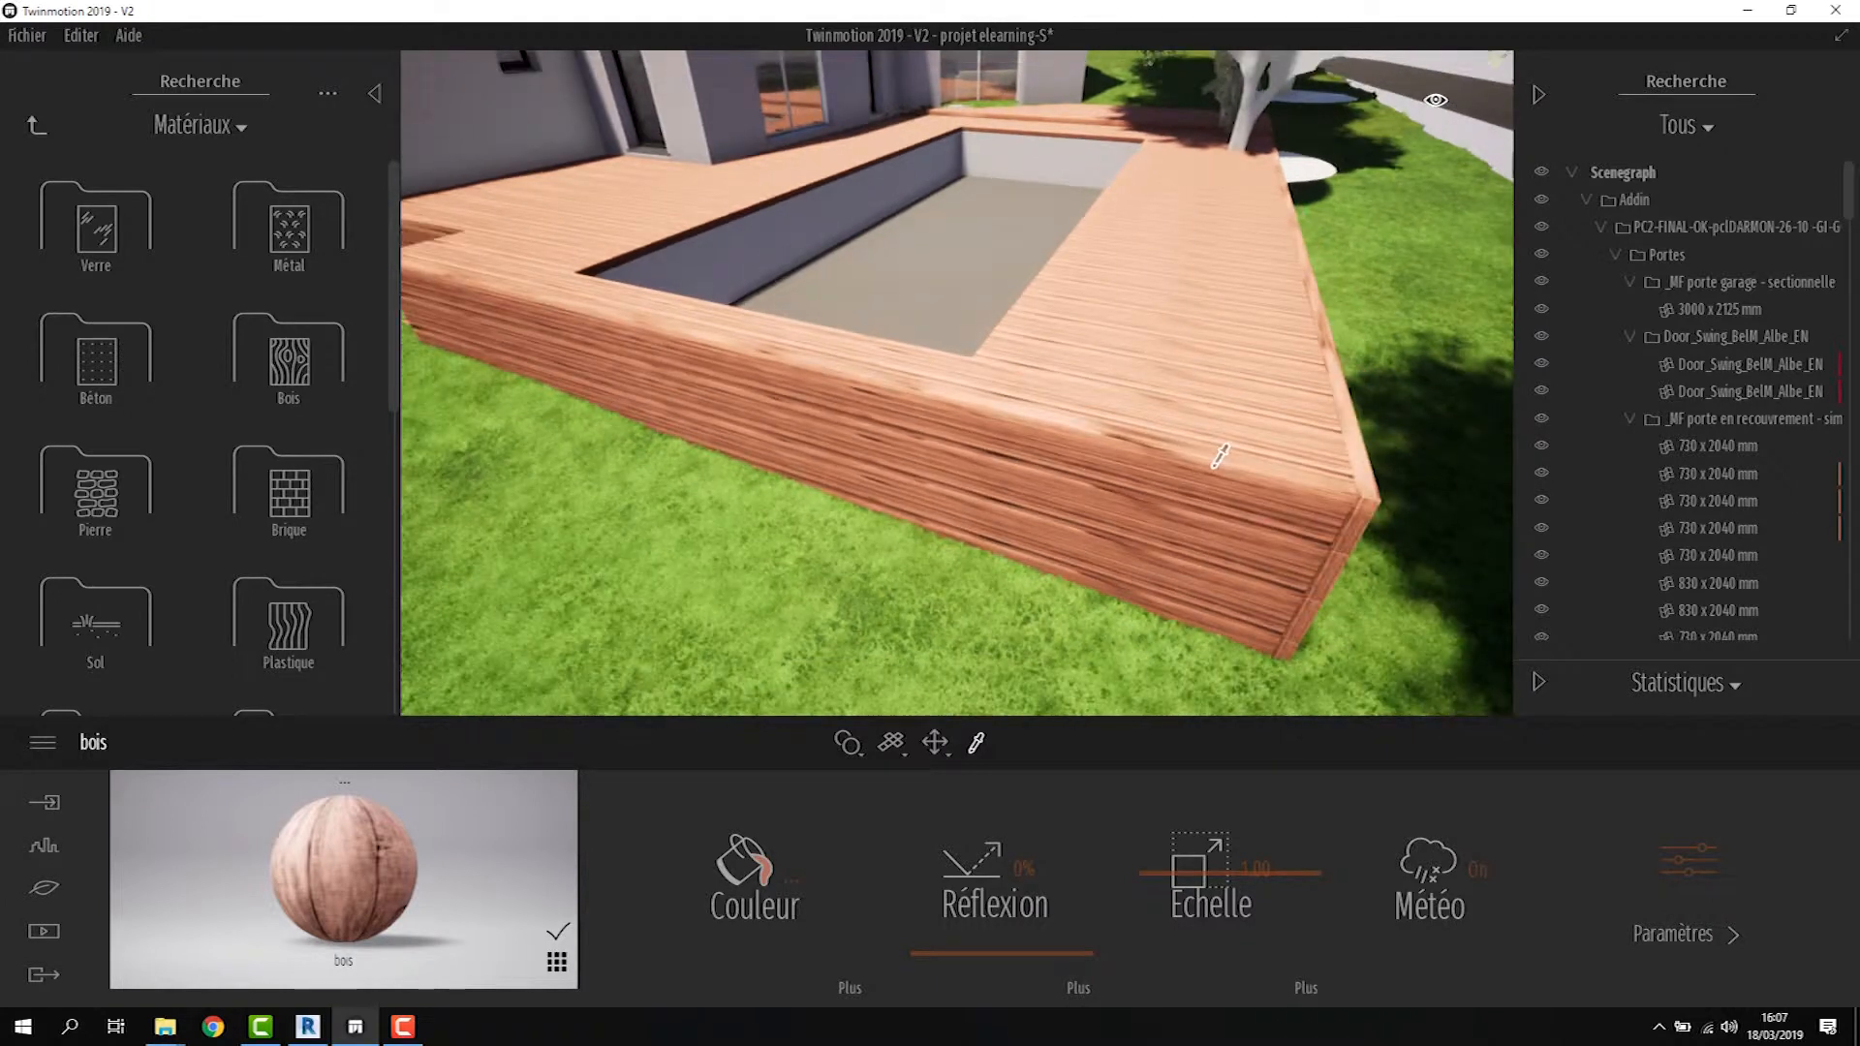
pyautogui.keyDown('shift'); pyautogui.moveTo(1059, 360); pyautogui.dragTo(1036, 419, button='middle'); pyautogui.keyUp('shift')
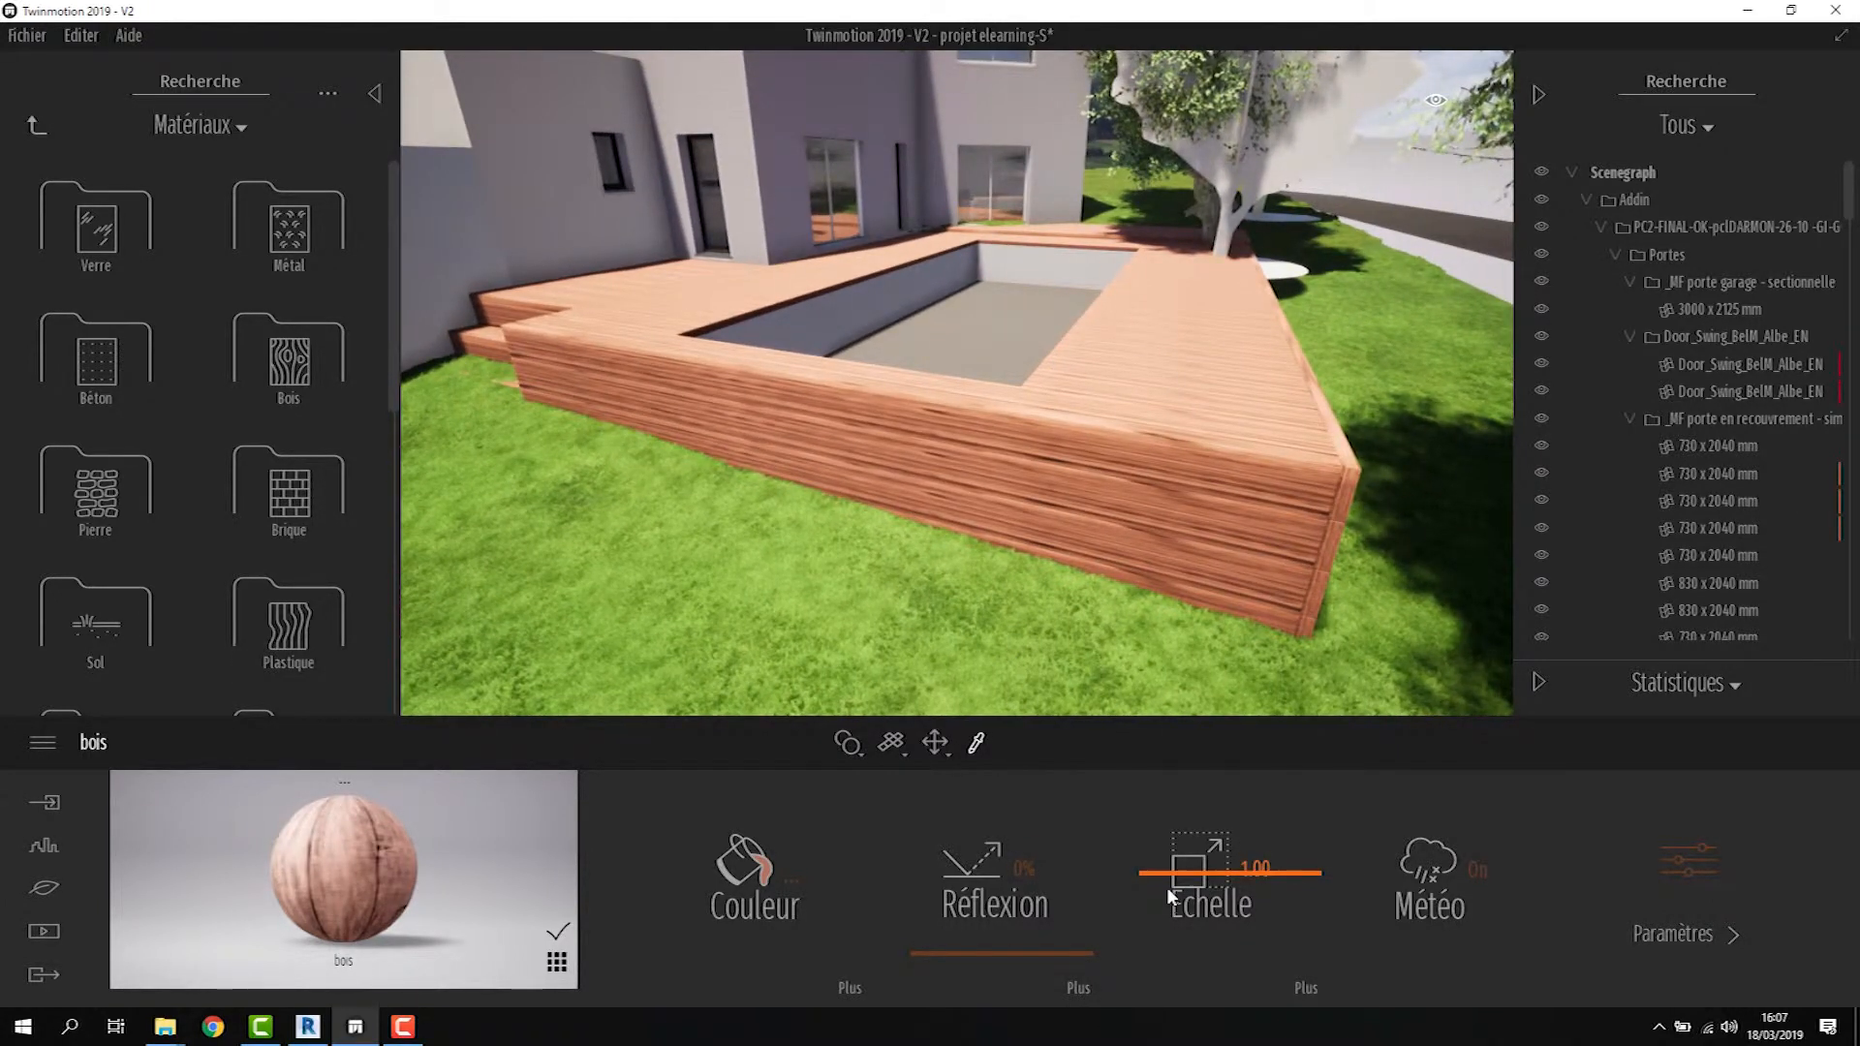
pyautogui.moveTo(1170, 872); pyautogui.dragTo(1180, 956)
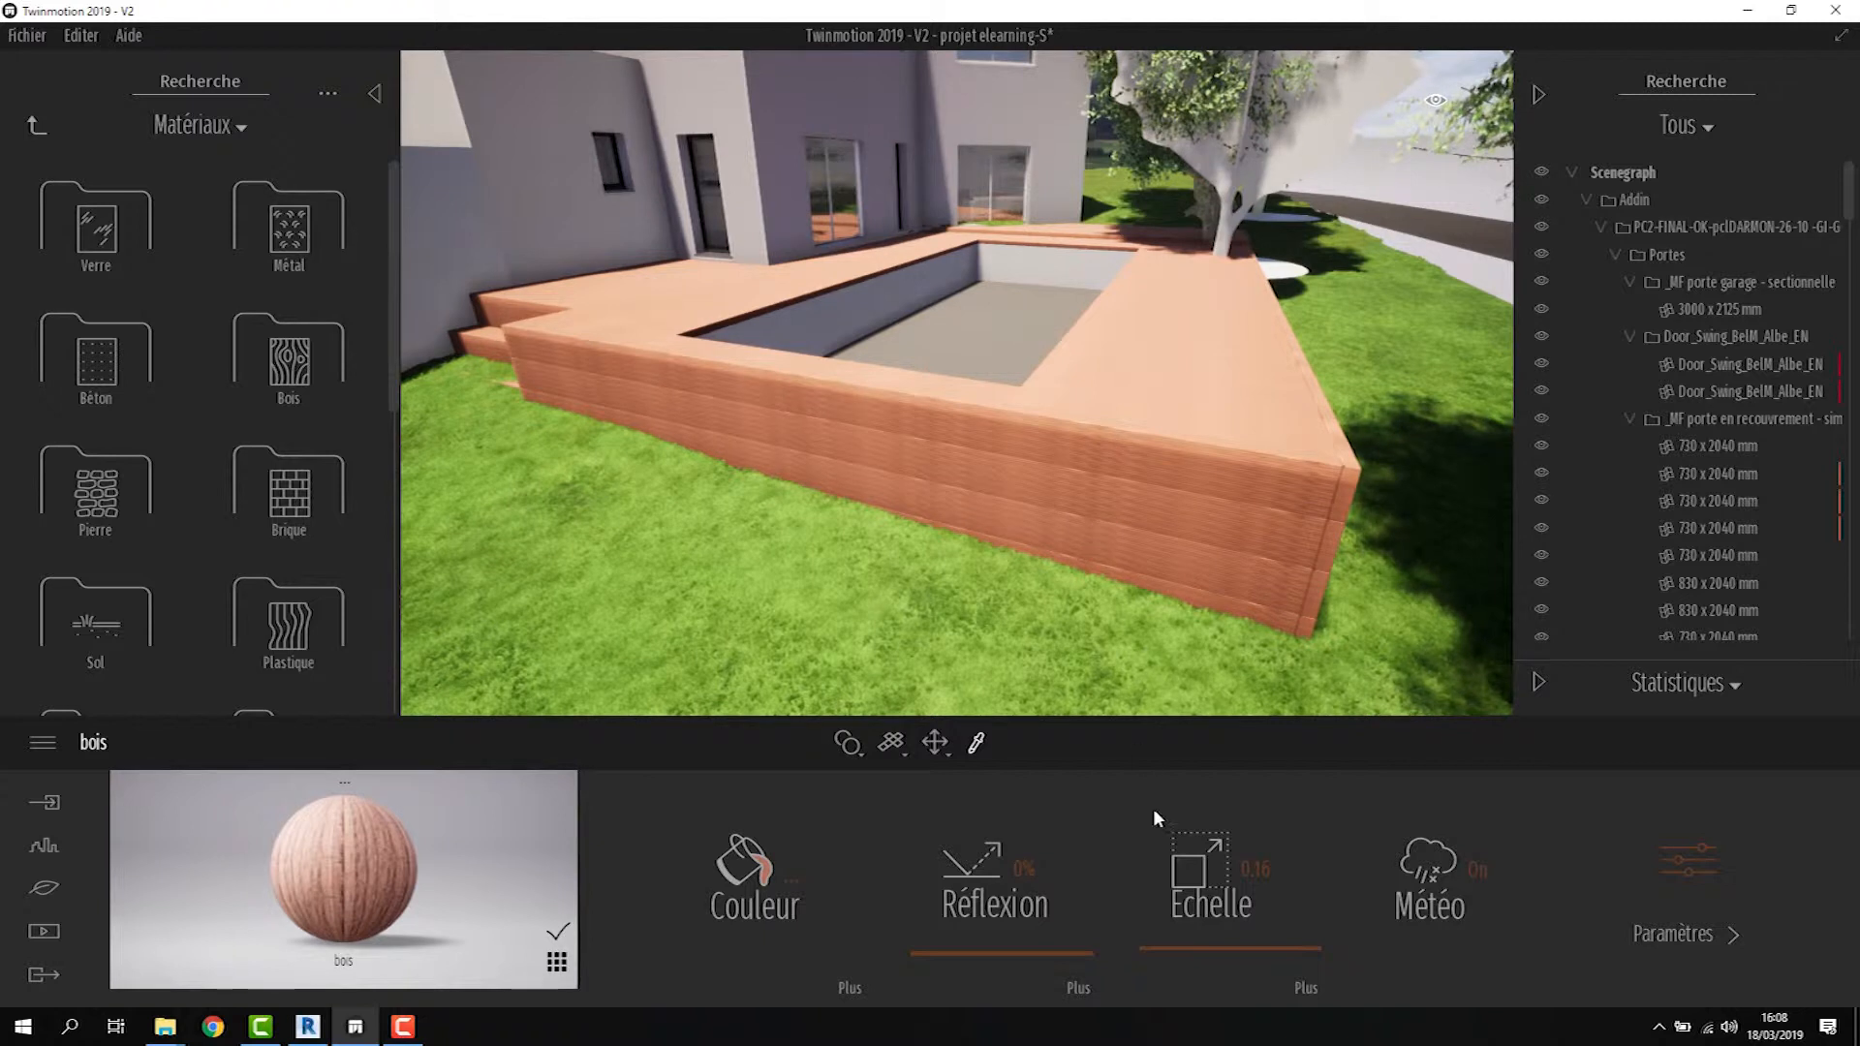
pyautogui.moveTo(1195, 947); pyautogui.dragTo(1192, 880)
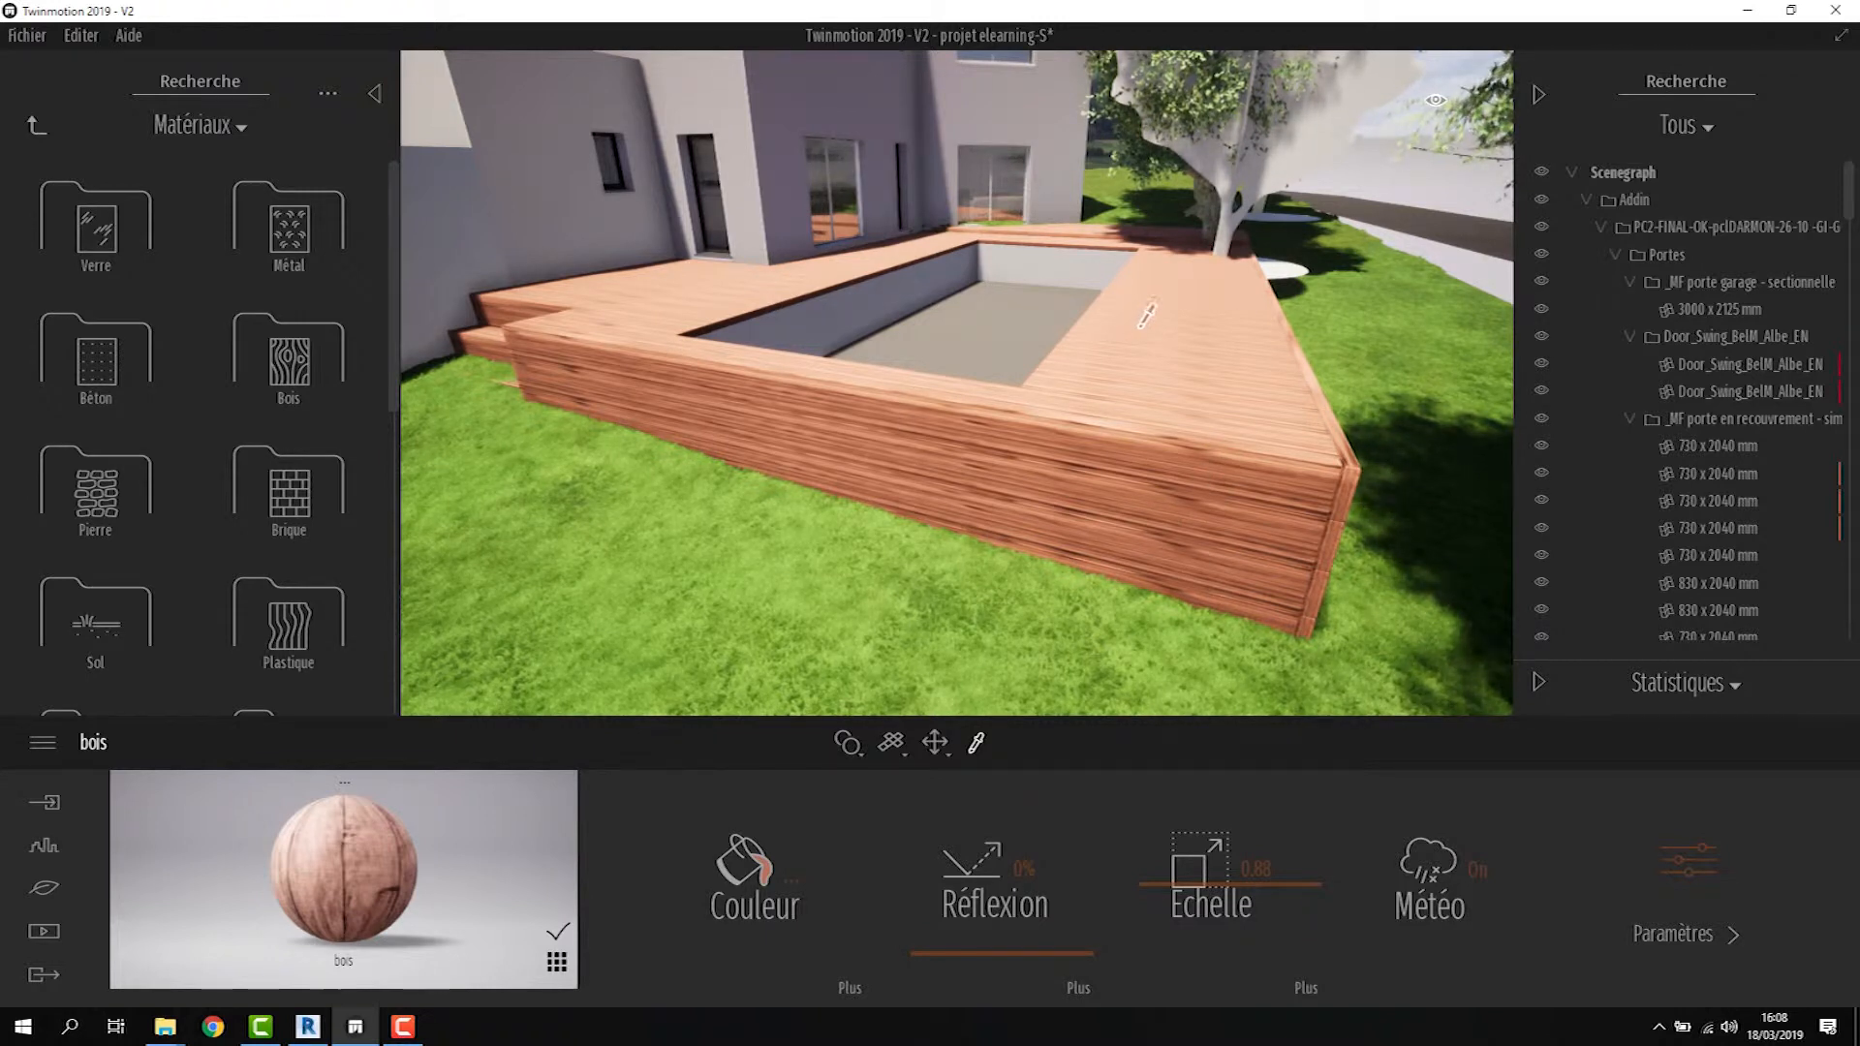
pyautogui.scroll(5, 1143, 359)
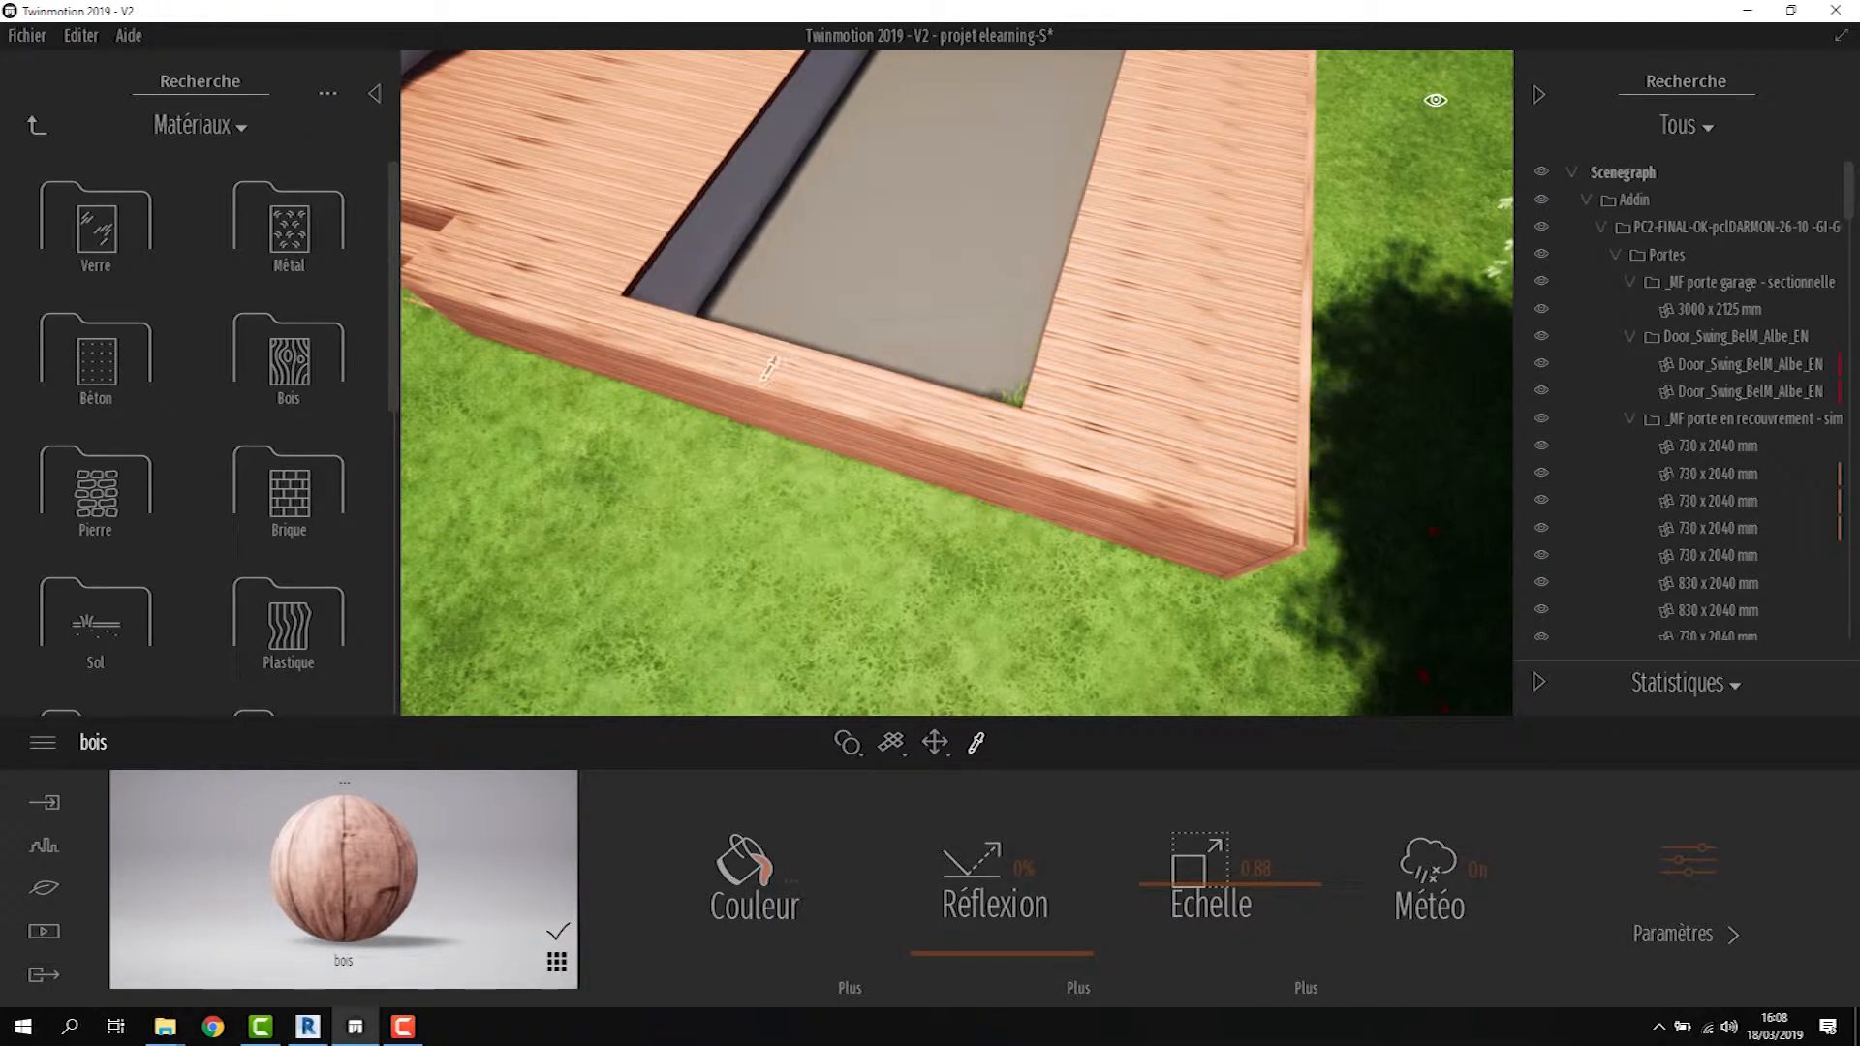
# Set the deck material's texture scale to 0.98 and check the boards on the deck's side from farther back
pyautogui.scroll(-3, 753, 368)
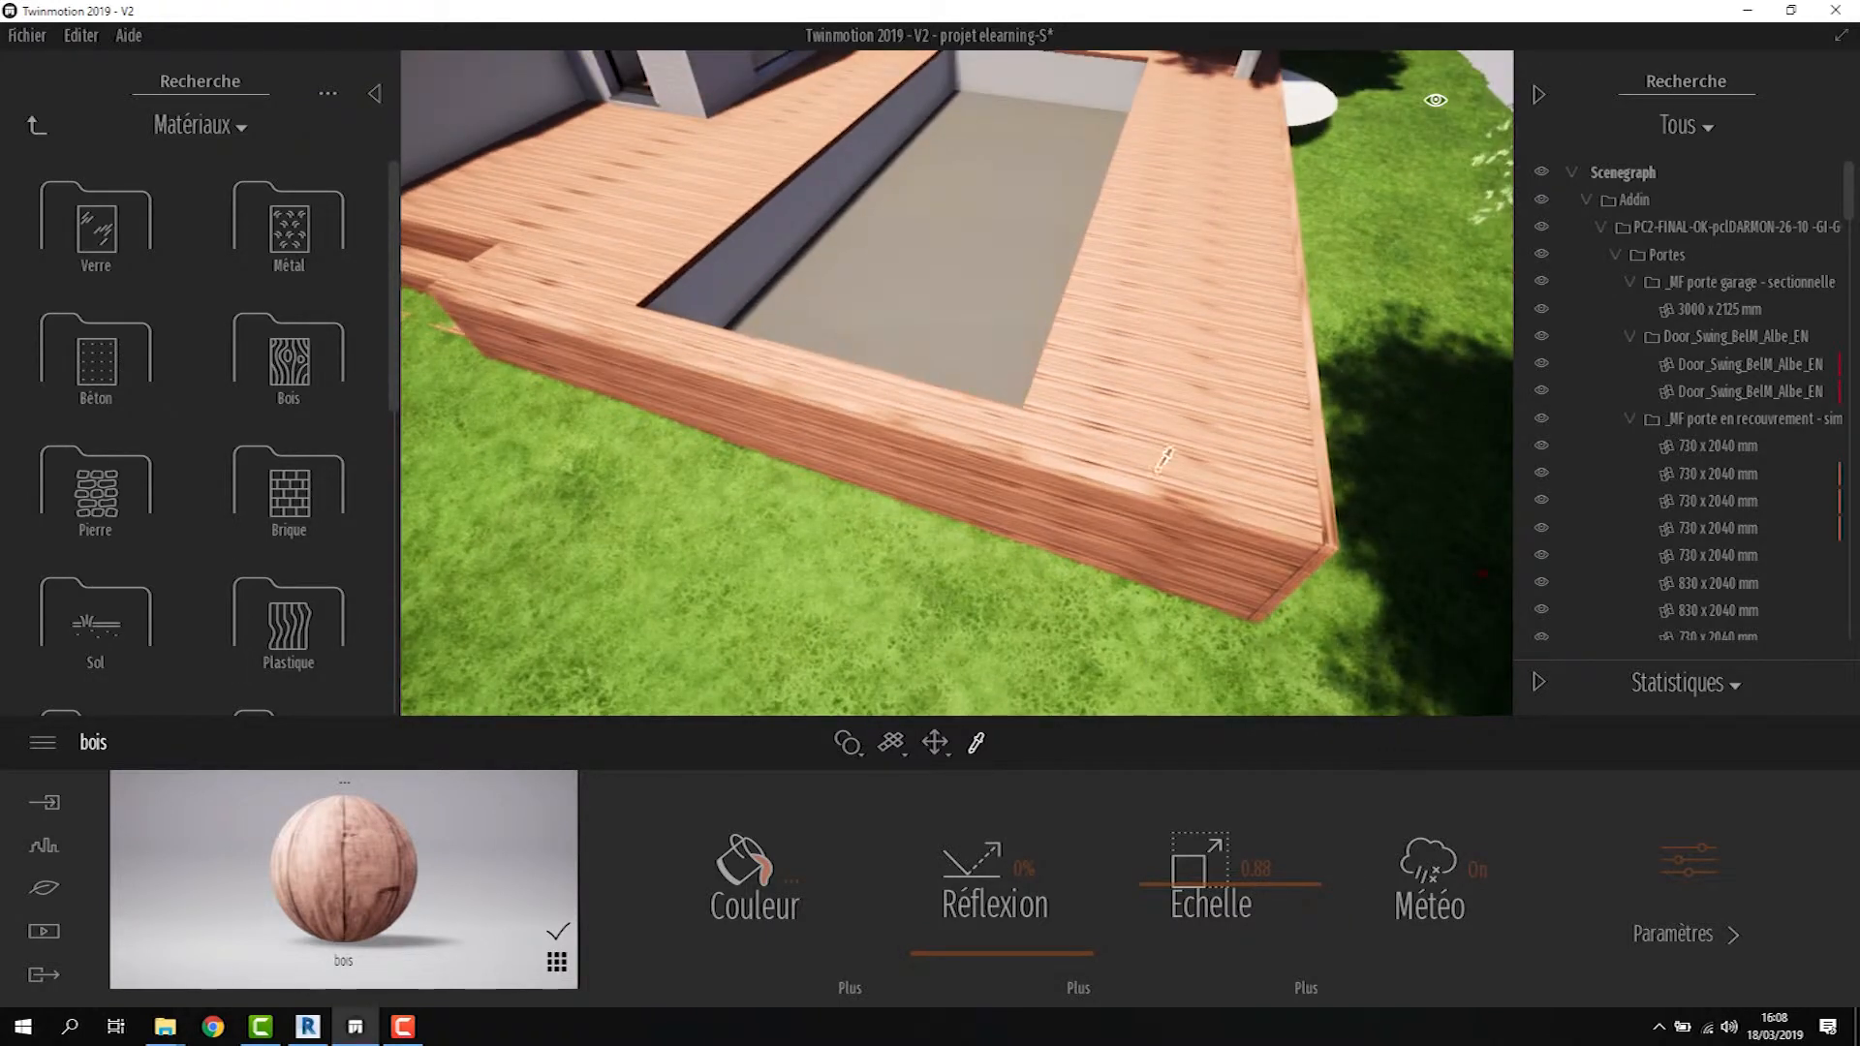
pyautogui.moveTo(1232, 877)
pyautogui.mouseDown()
pyautogui.moveTo(1228, 893)
pyautogui.moveTo(1232, 872)
pyautogui.mouseUp()
pyautogui.keyDown('shift'); pyautogui.moveTo(1166, 510); pyautogui.dragTo(1167, 510, button='middle'); pyautogui.keyUp('shift')
pyautogui.scroll(-4, 990, 558)
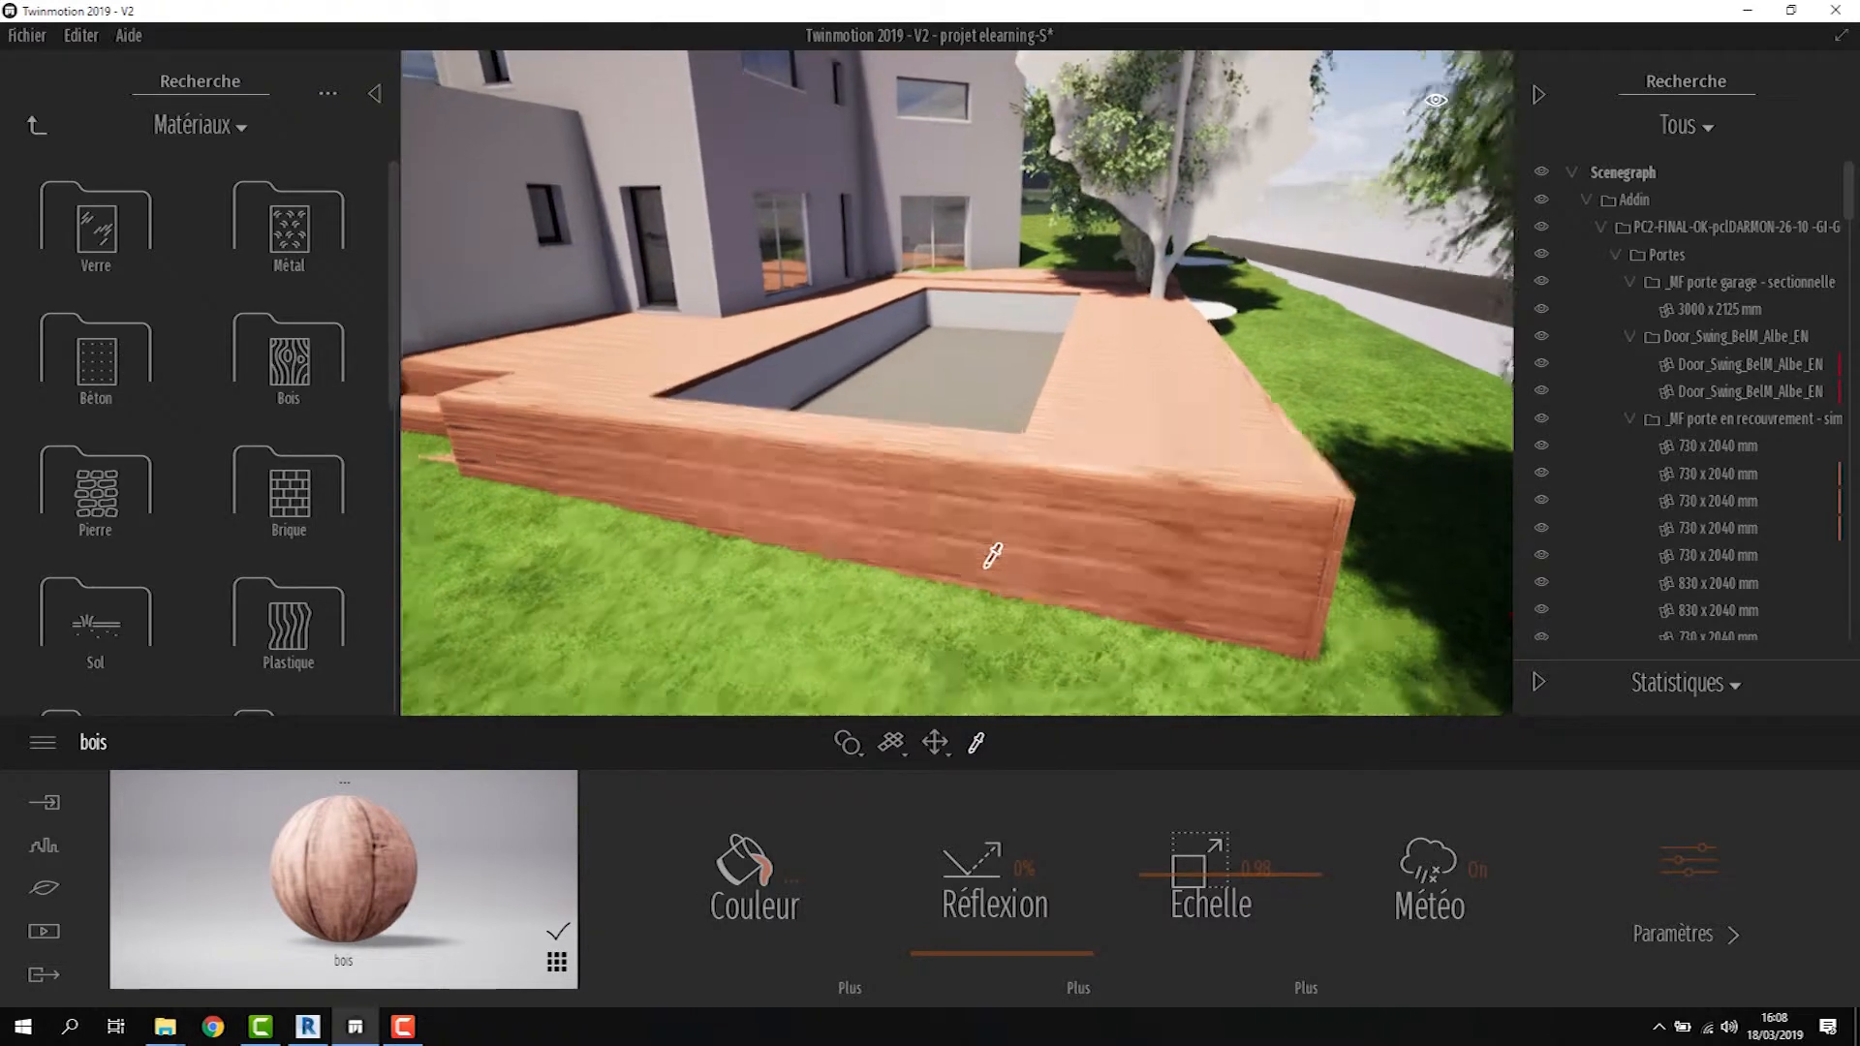
pyautogui.scroll(-1, 980, 578)
pyautogui.keyDown('shift'); pyautogui.moveTo(964, 589); pyautogui.dragTo(1023, 559, button='middle'); pyautogui.keyUp('shift')
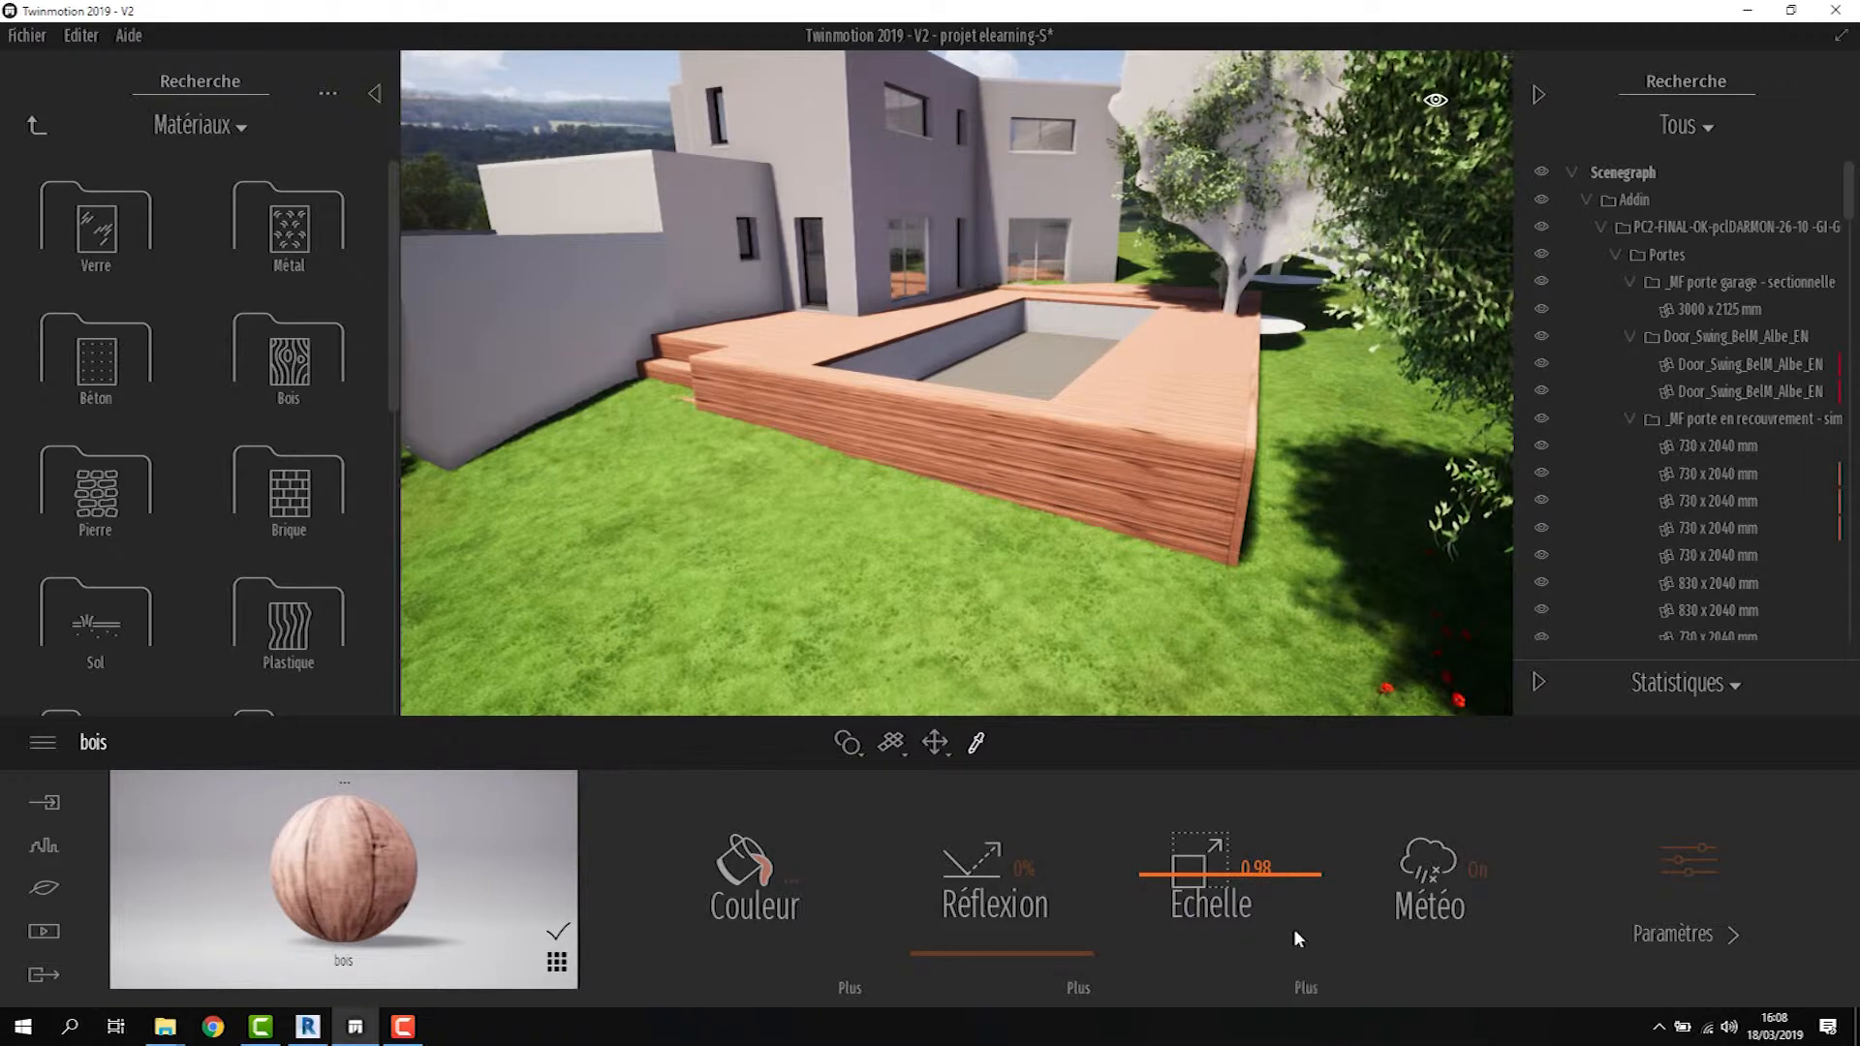
# Try rotating the deck's wood texture by 90°, and set the rotation back to 0°
pyautogui.click(1306, 986)
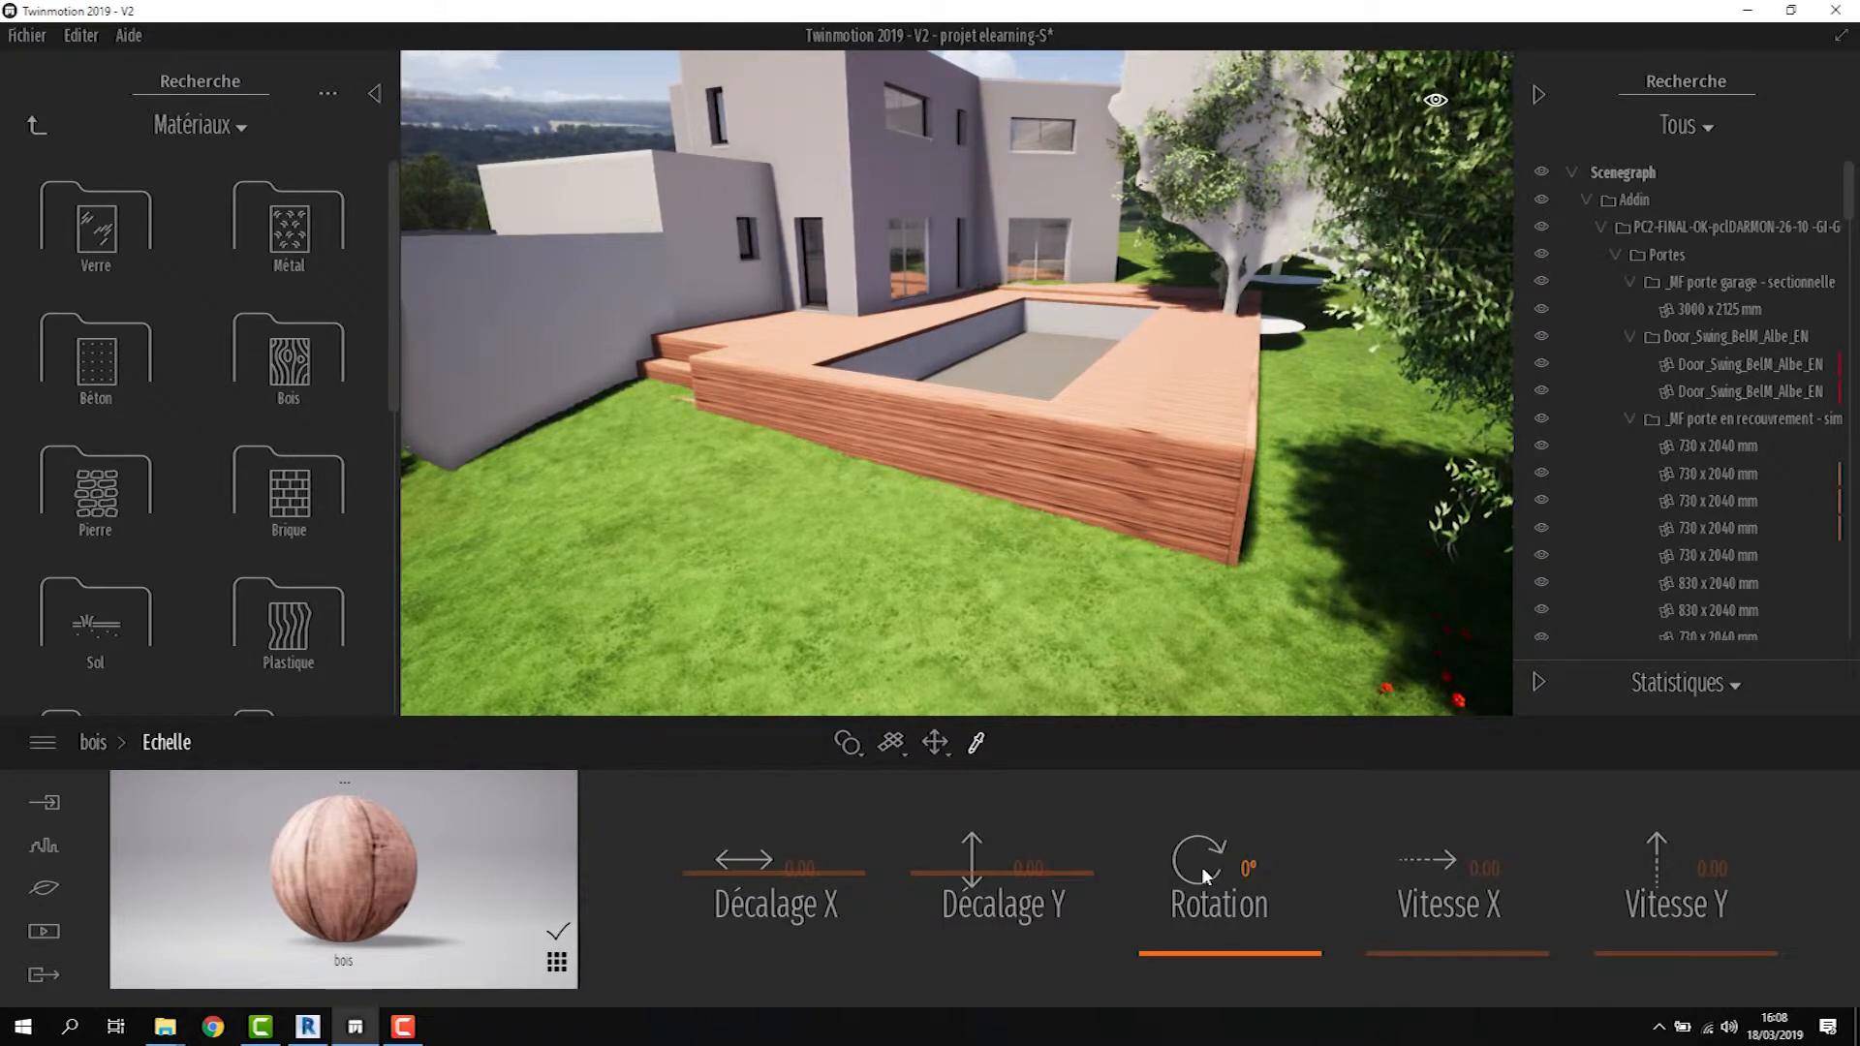
pyautogui.click(79, 743)
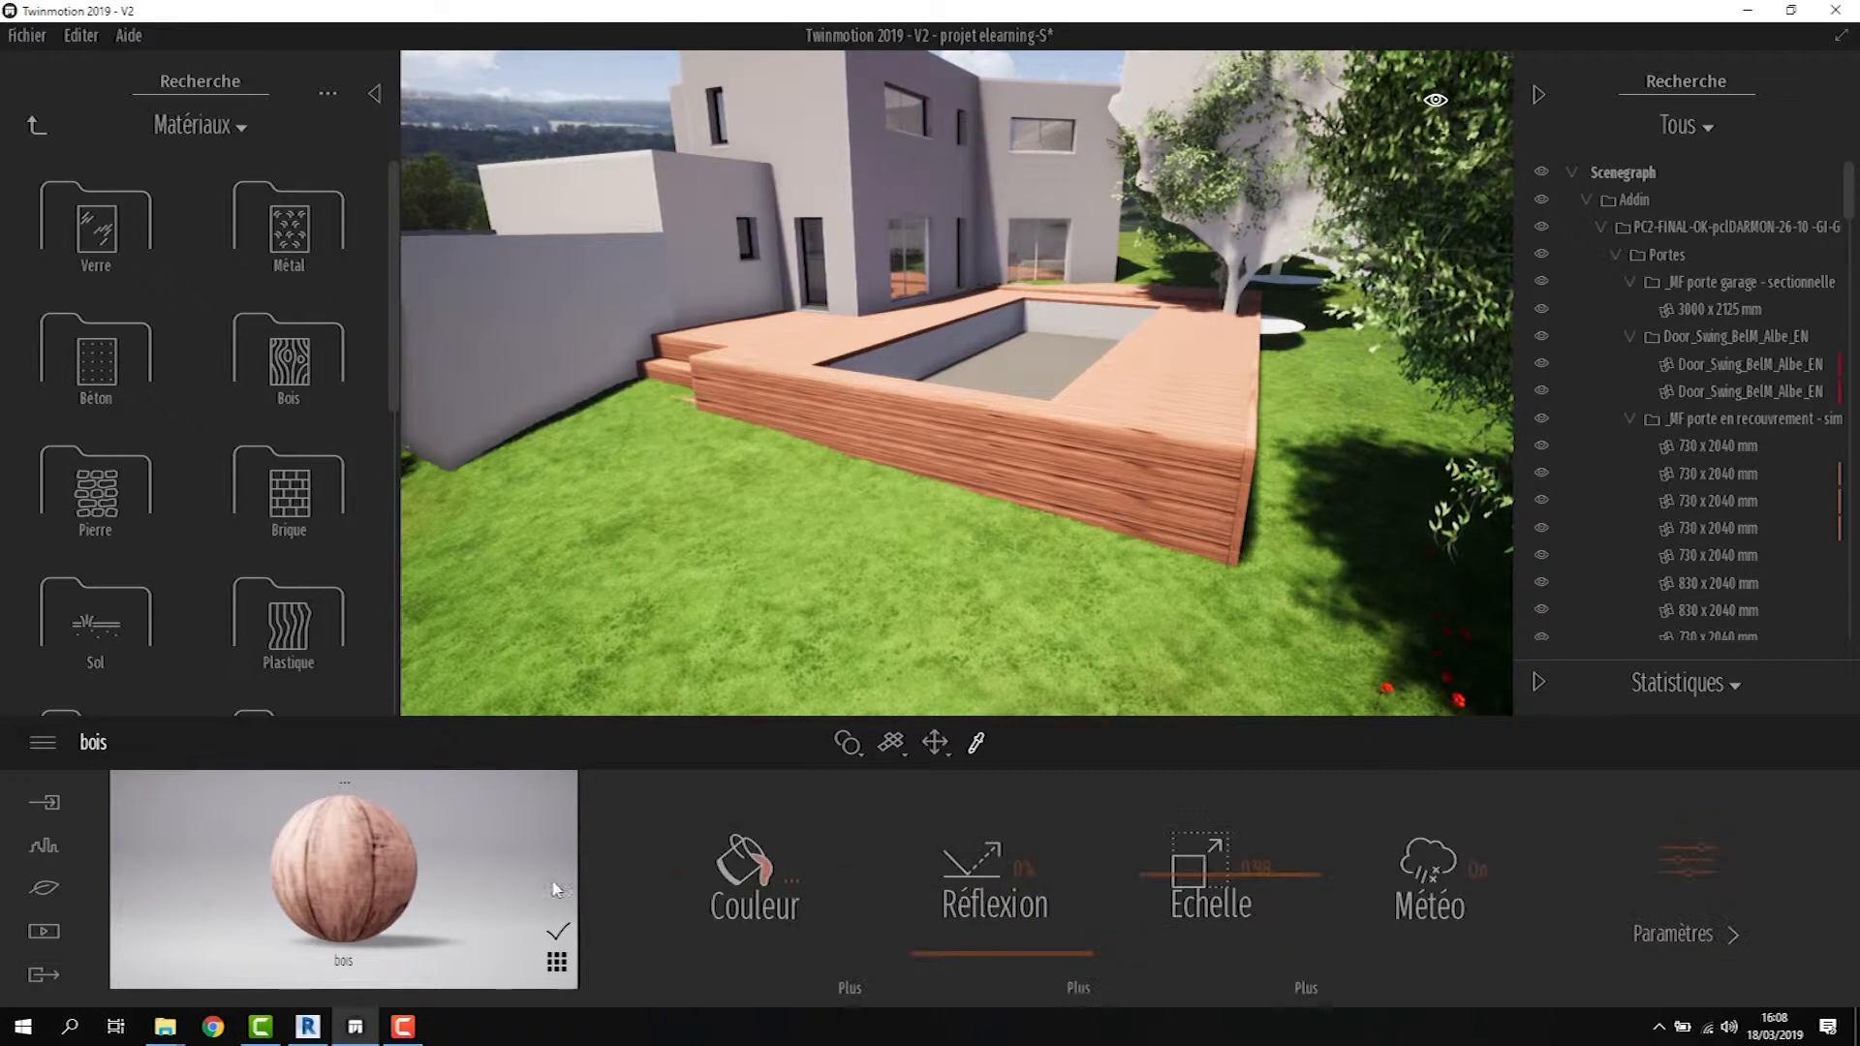
pyautogui.click(1306, 986)
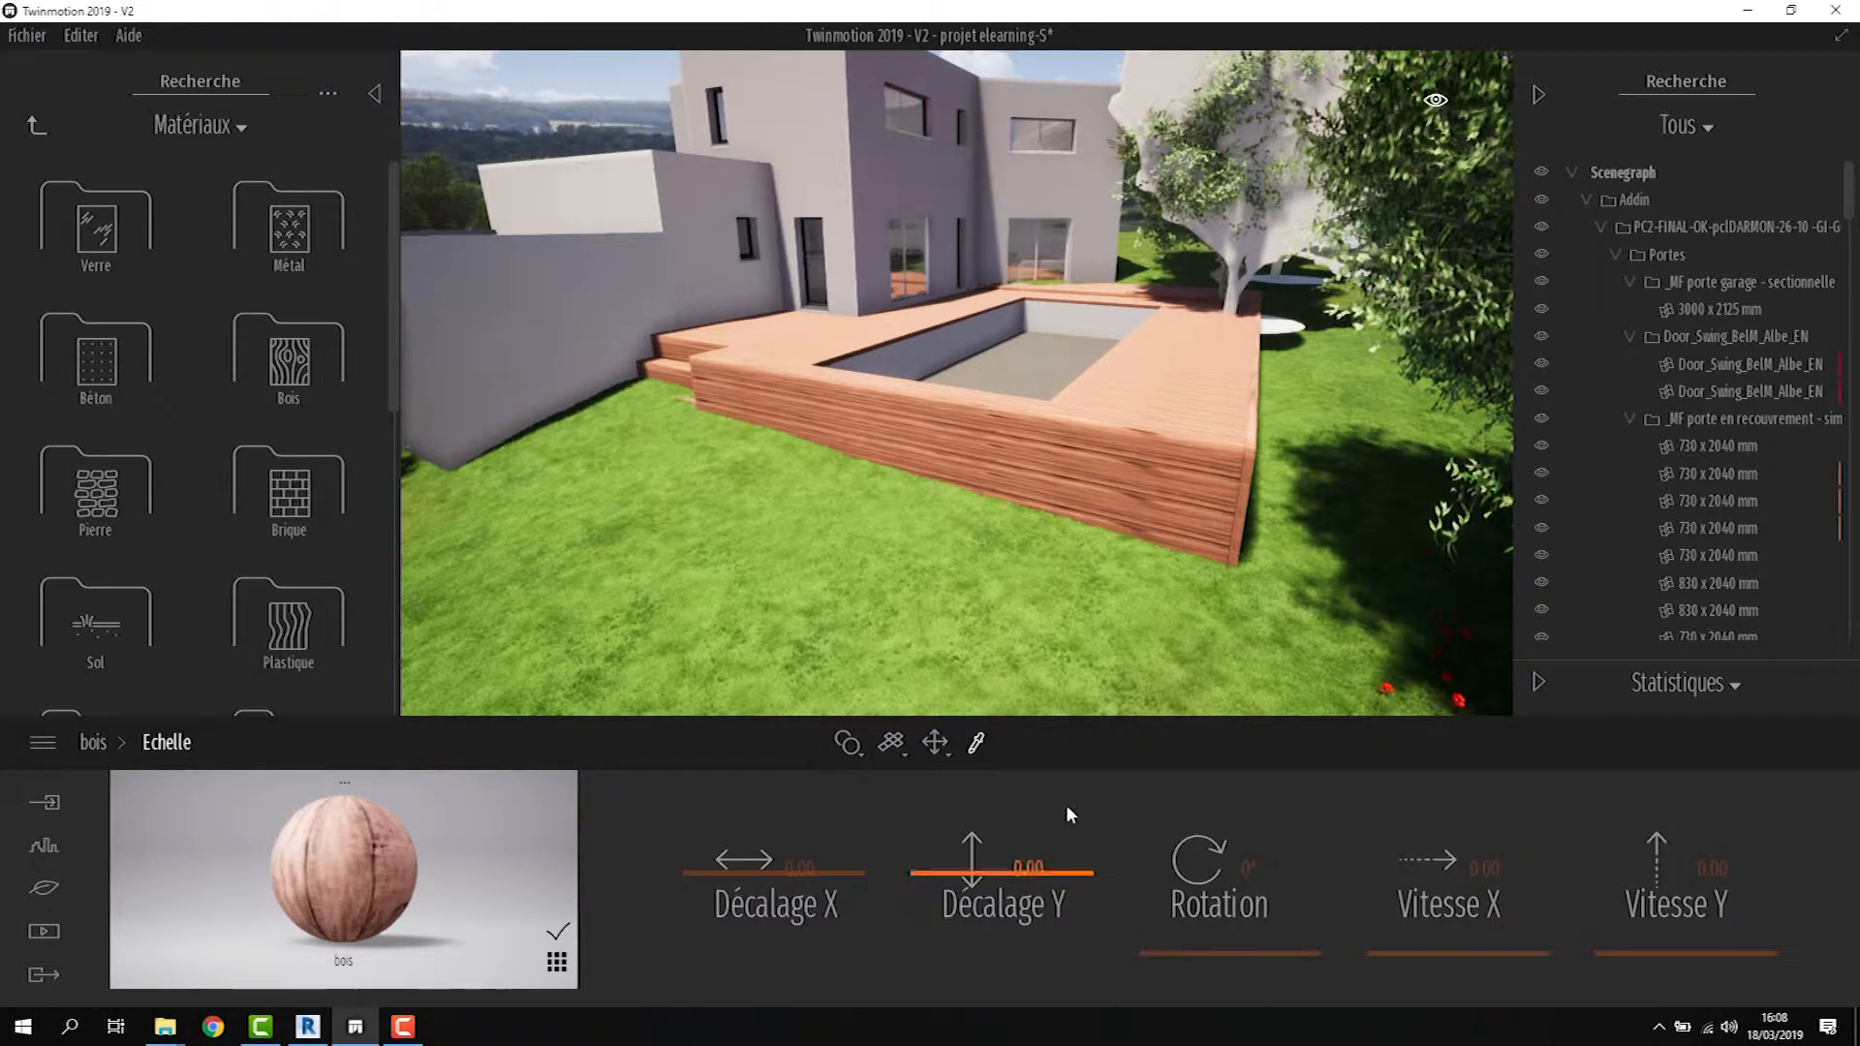
pyautogui.moveTo(1211, 843)
pyautogui.mouseDown()
pyautogui.moveTo(1178, 849)
pyautogui.moveTo(1202, 855)
pyautogui.mouseUp()
pyautogui.click(1258, 867)
pyautogui.write('90')
pyautogui.press('Return')
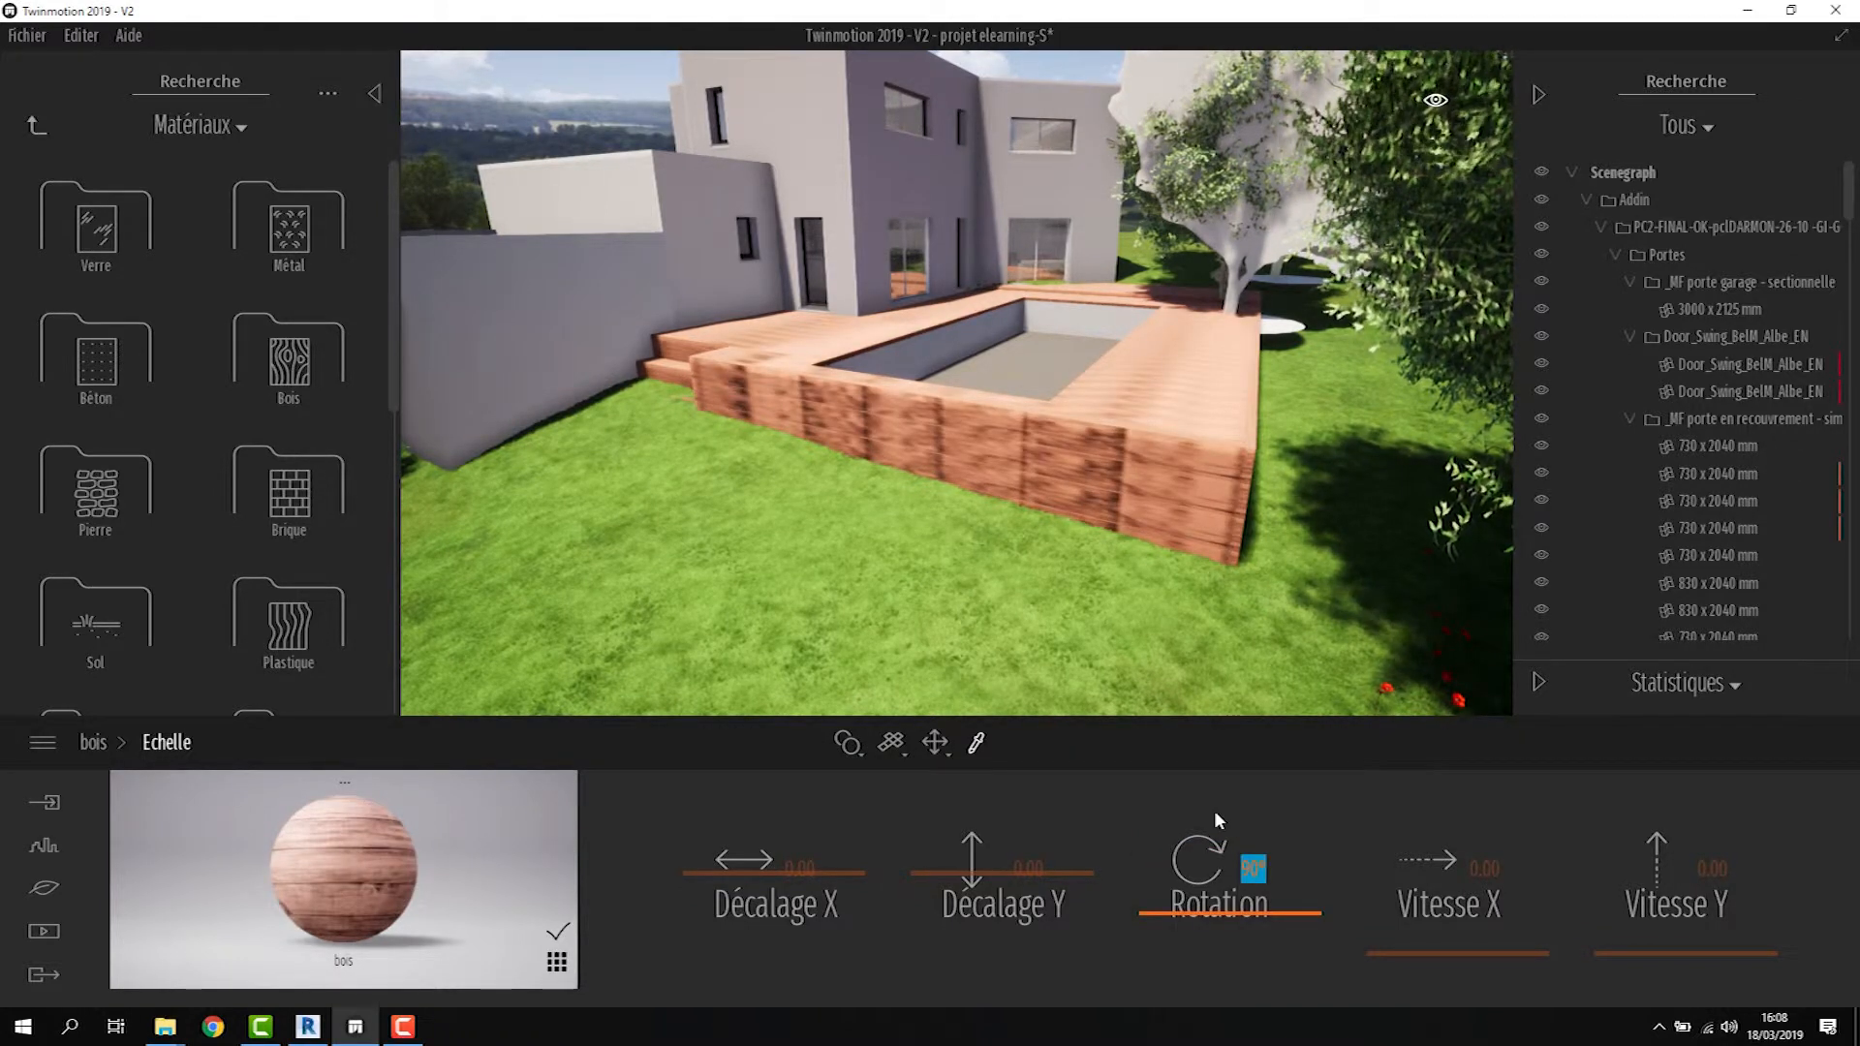
pyautogui.write('0')
pyautogui.press('Return')
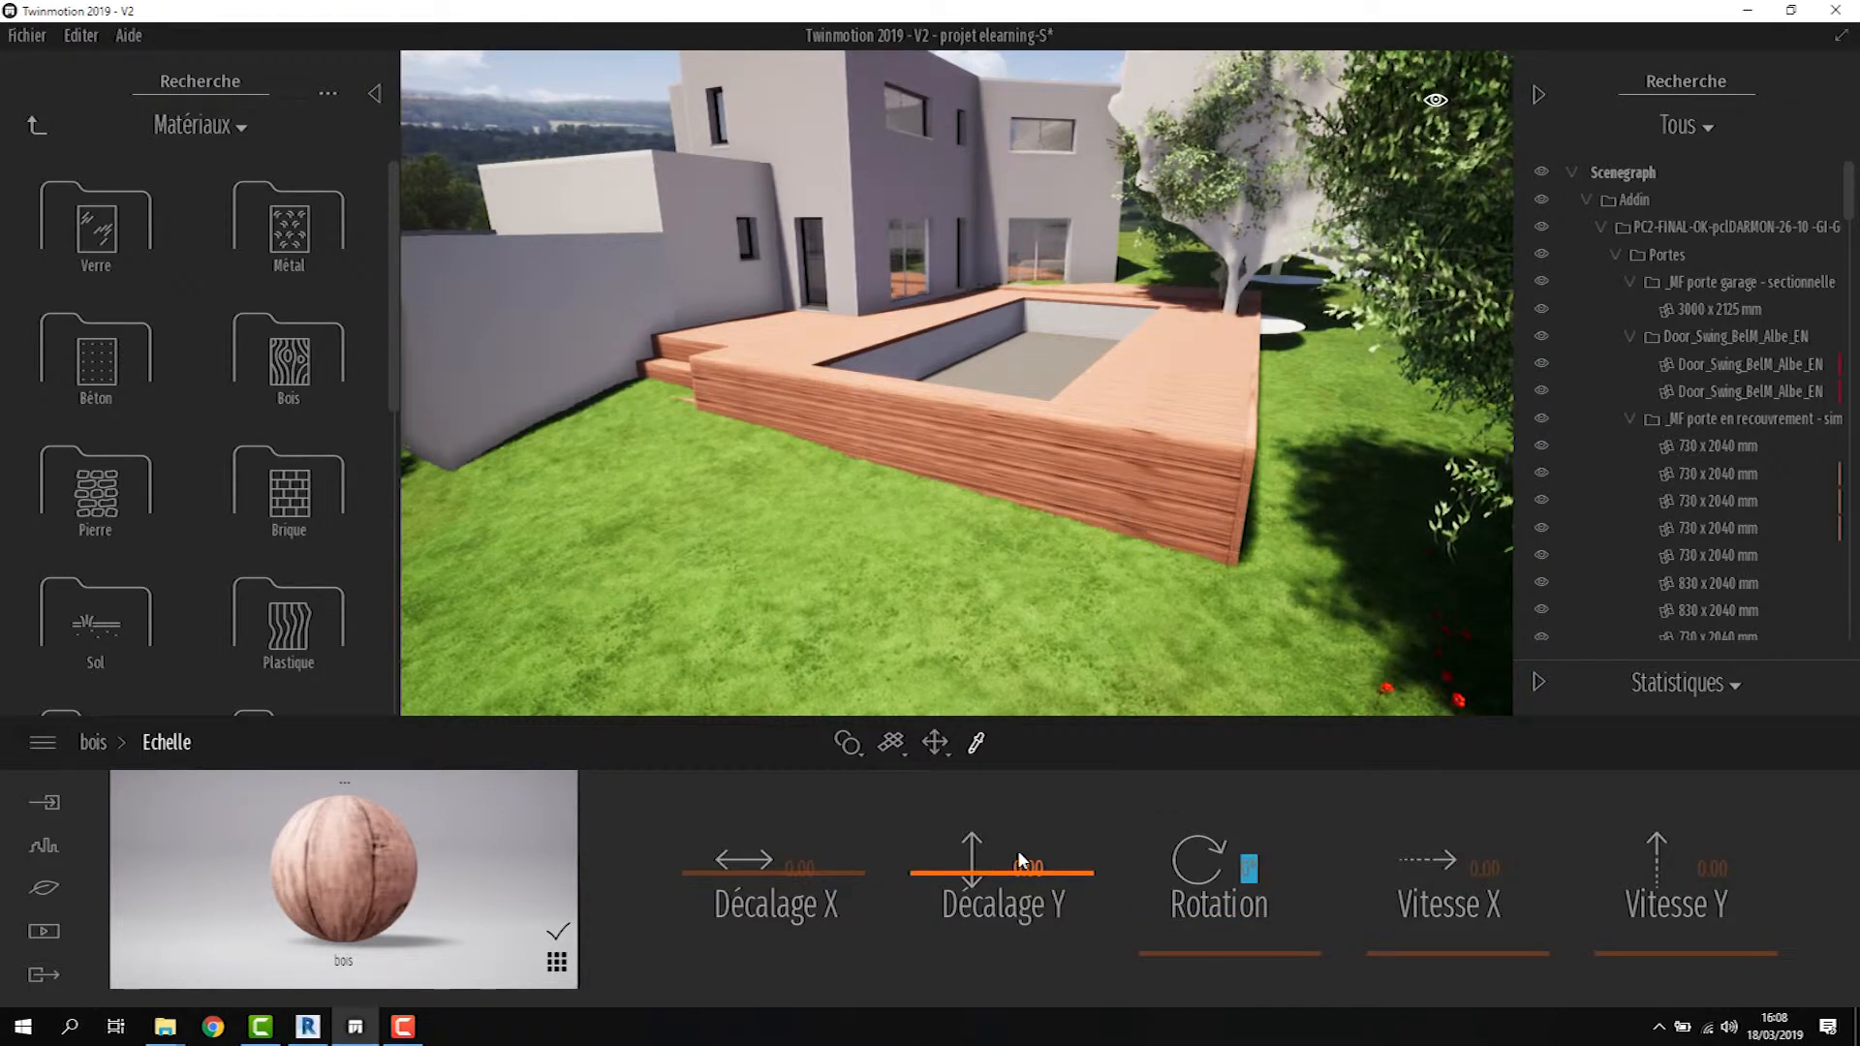
# Try shifting the deck's wood texture with the X and Y offsets, and reset both to 0
pyautogui.scroll(2, 1216, 436)
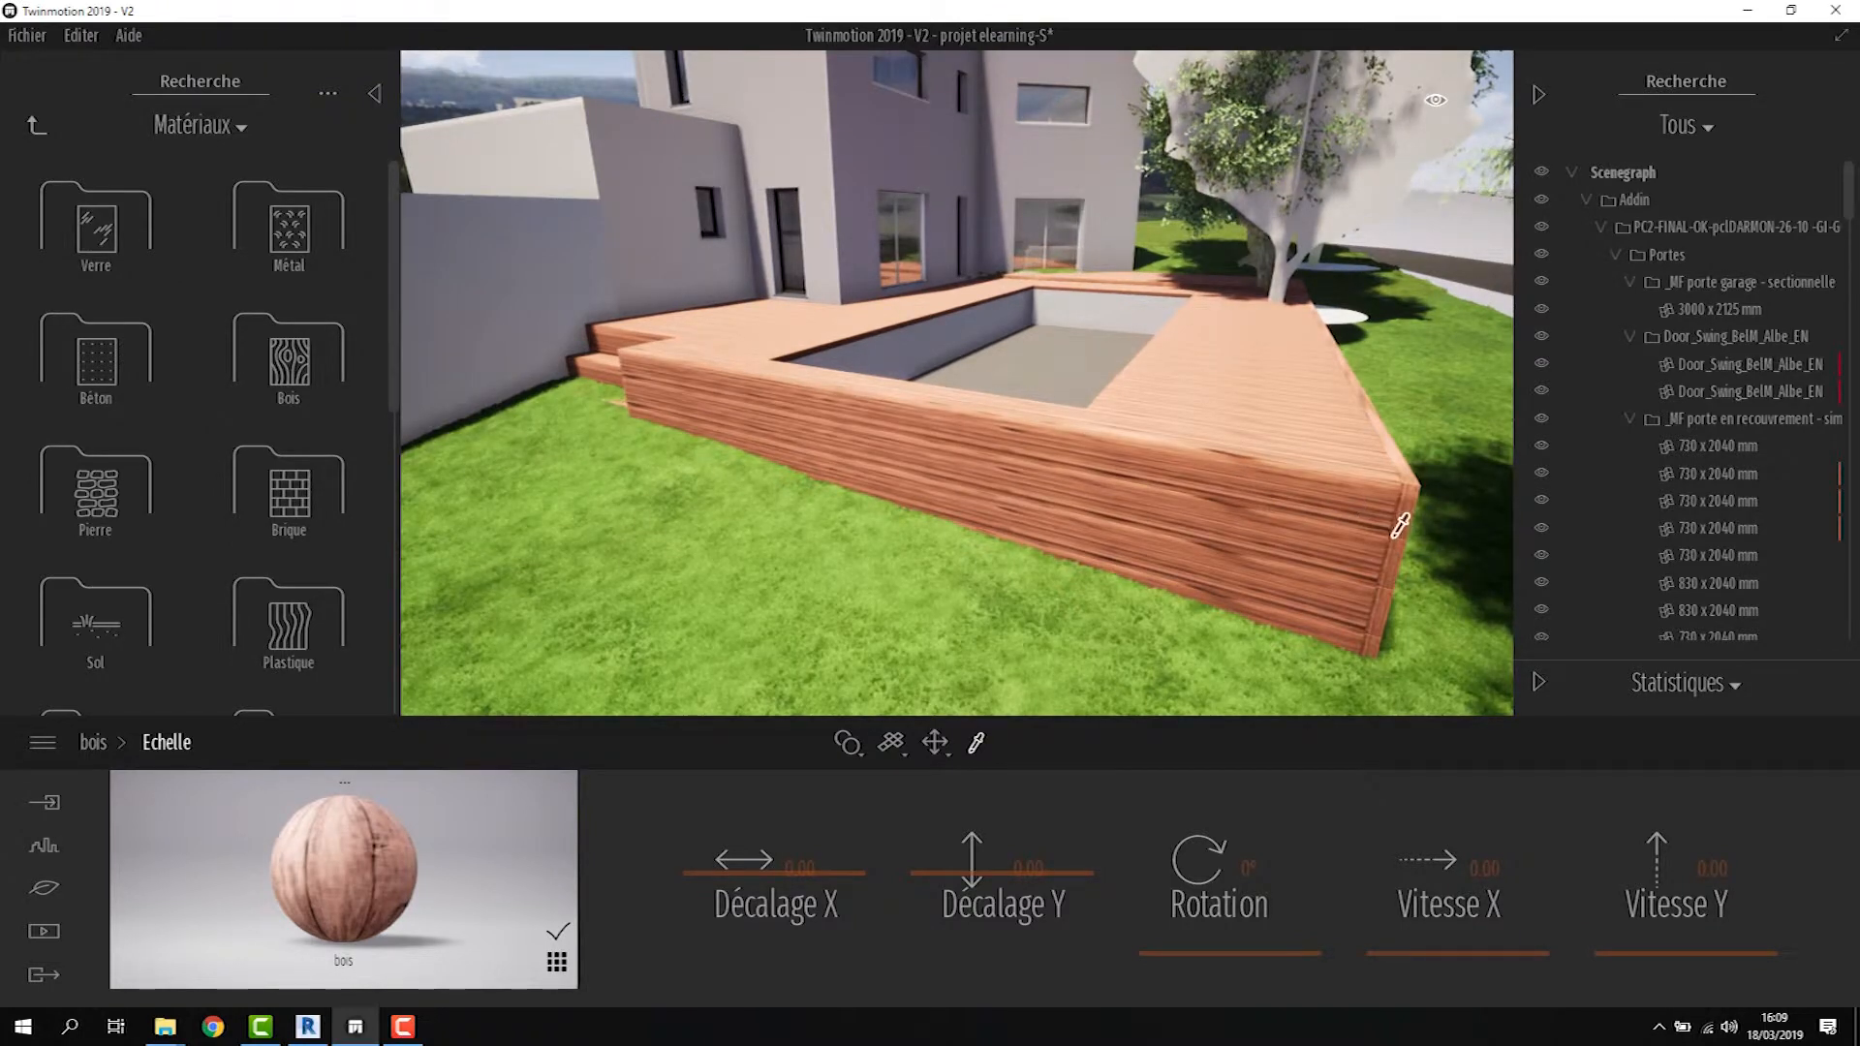
pyautogui.moveTo(981, 875)
pyautogui.mouseDown()
pyautogui.moveTo(982, 858)
pyautogui.moveTo(975, 879)
pyautogui.mouseUp()
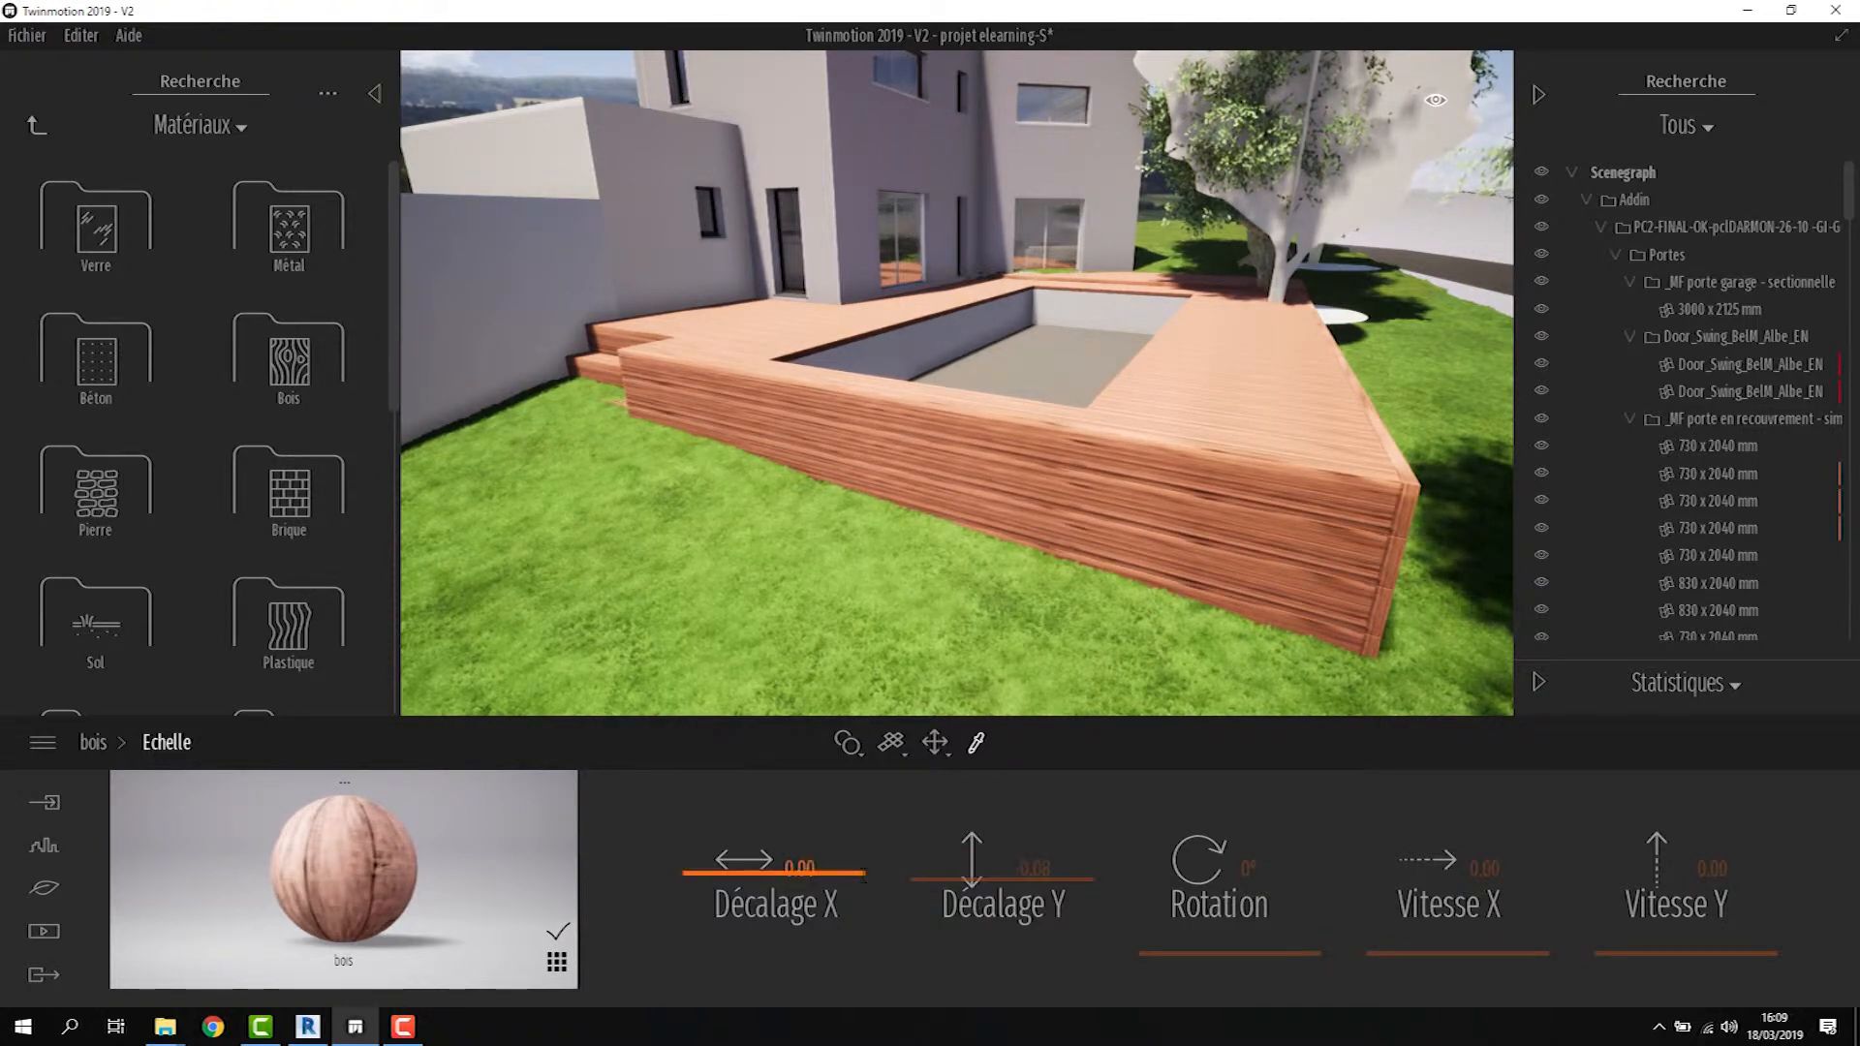
pyautogui.moveTo(753, 866)
pyautogui.mouseDown()
pyautogui.moveTo(772, 816)
pyautogui.moveTo(754, 904)
pyautogui.moveTo(765, 860)
pyautogui.mouseUp()
pyautogui.click(799, 868)
pyautogui.write('0')
pyautogui.click(1021, 868)
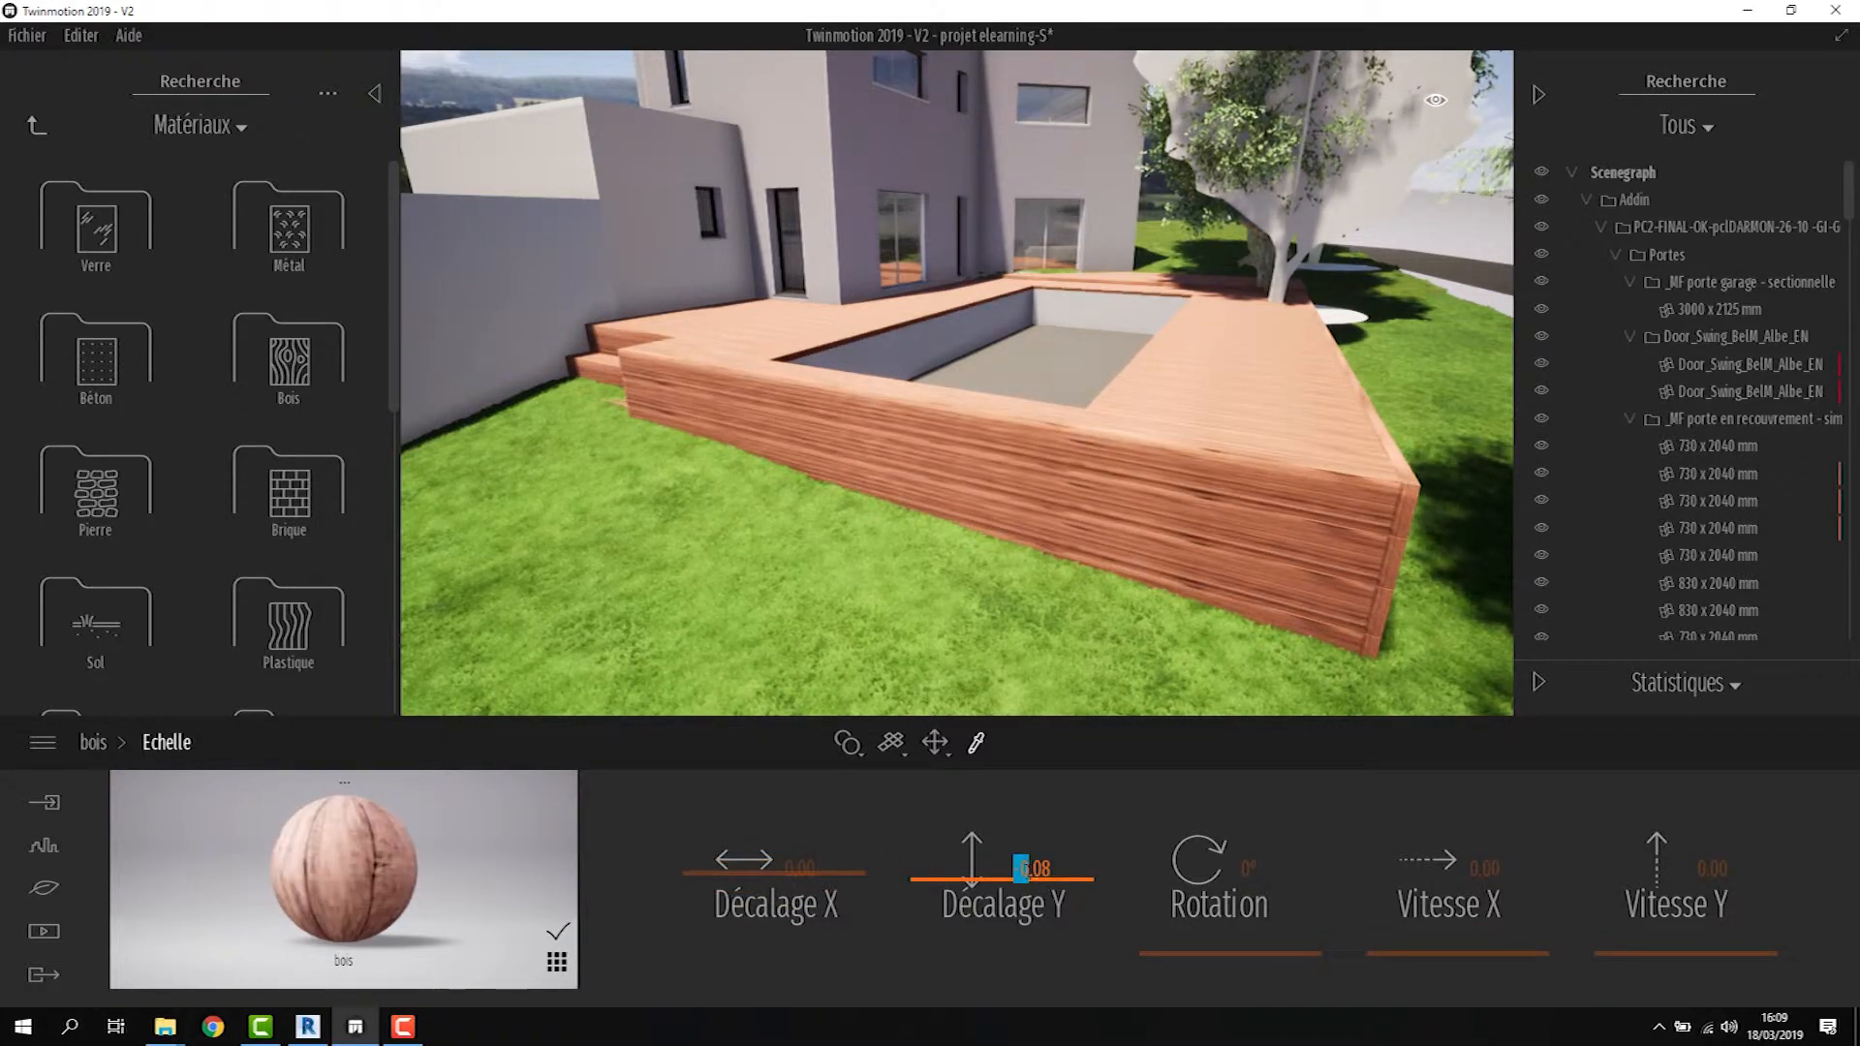
pyautogui.write('0')
pyautogui.press('Return')
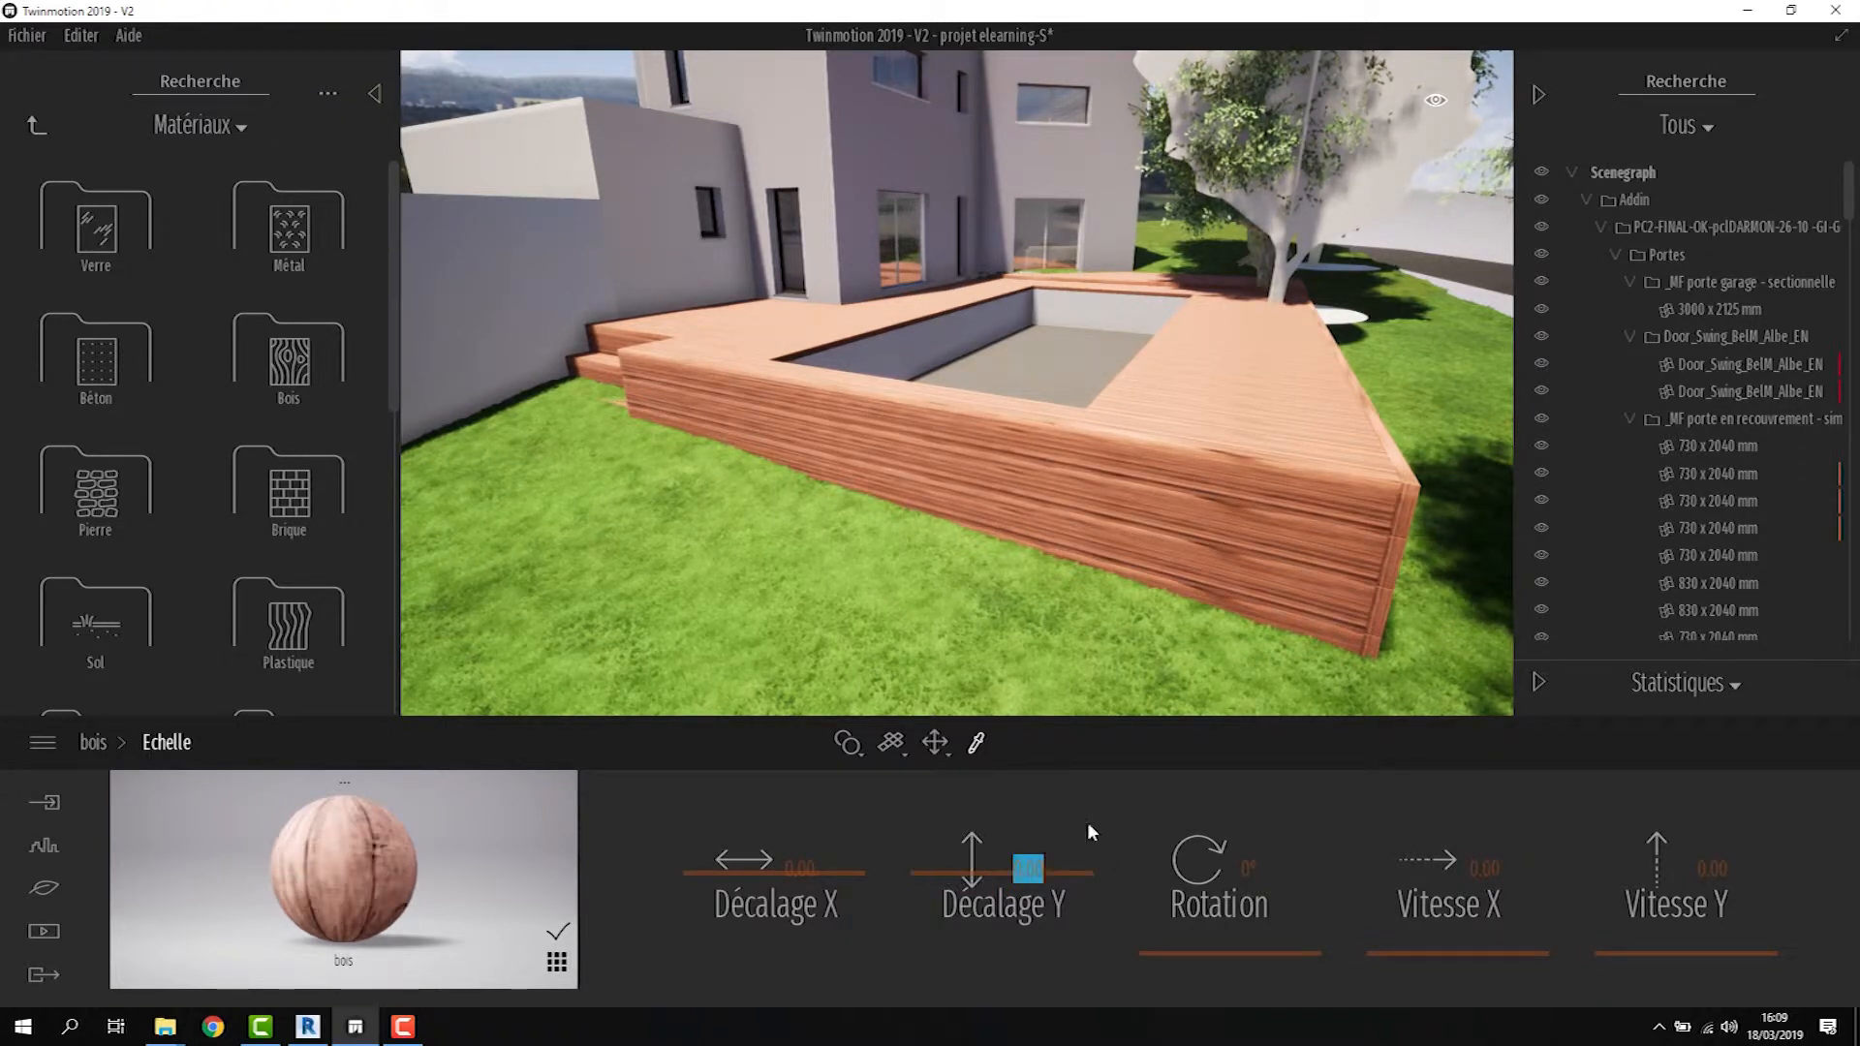
pyautogui.click(103, 742)
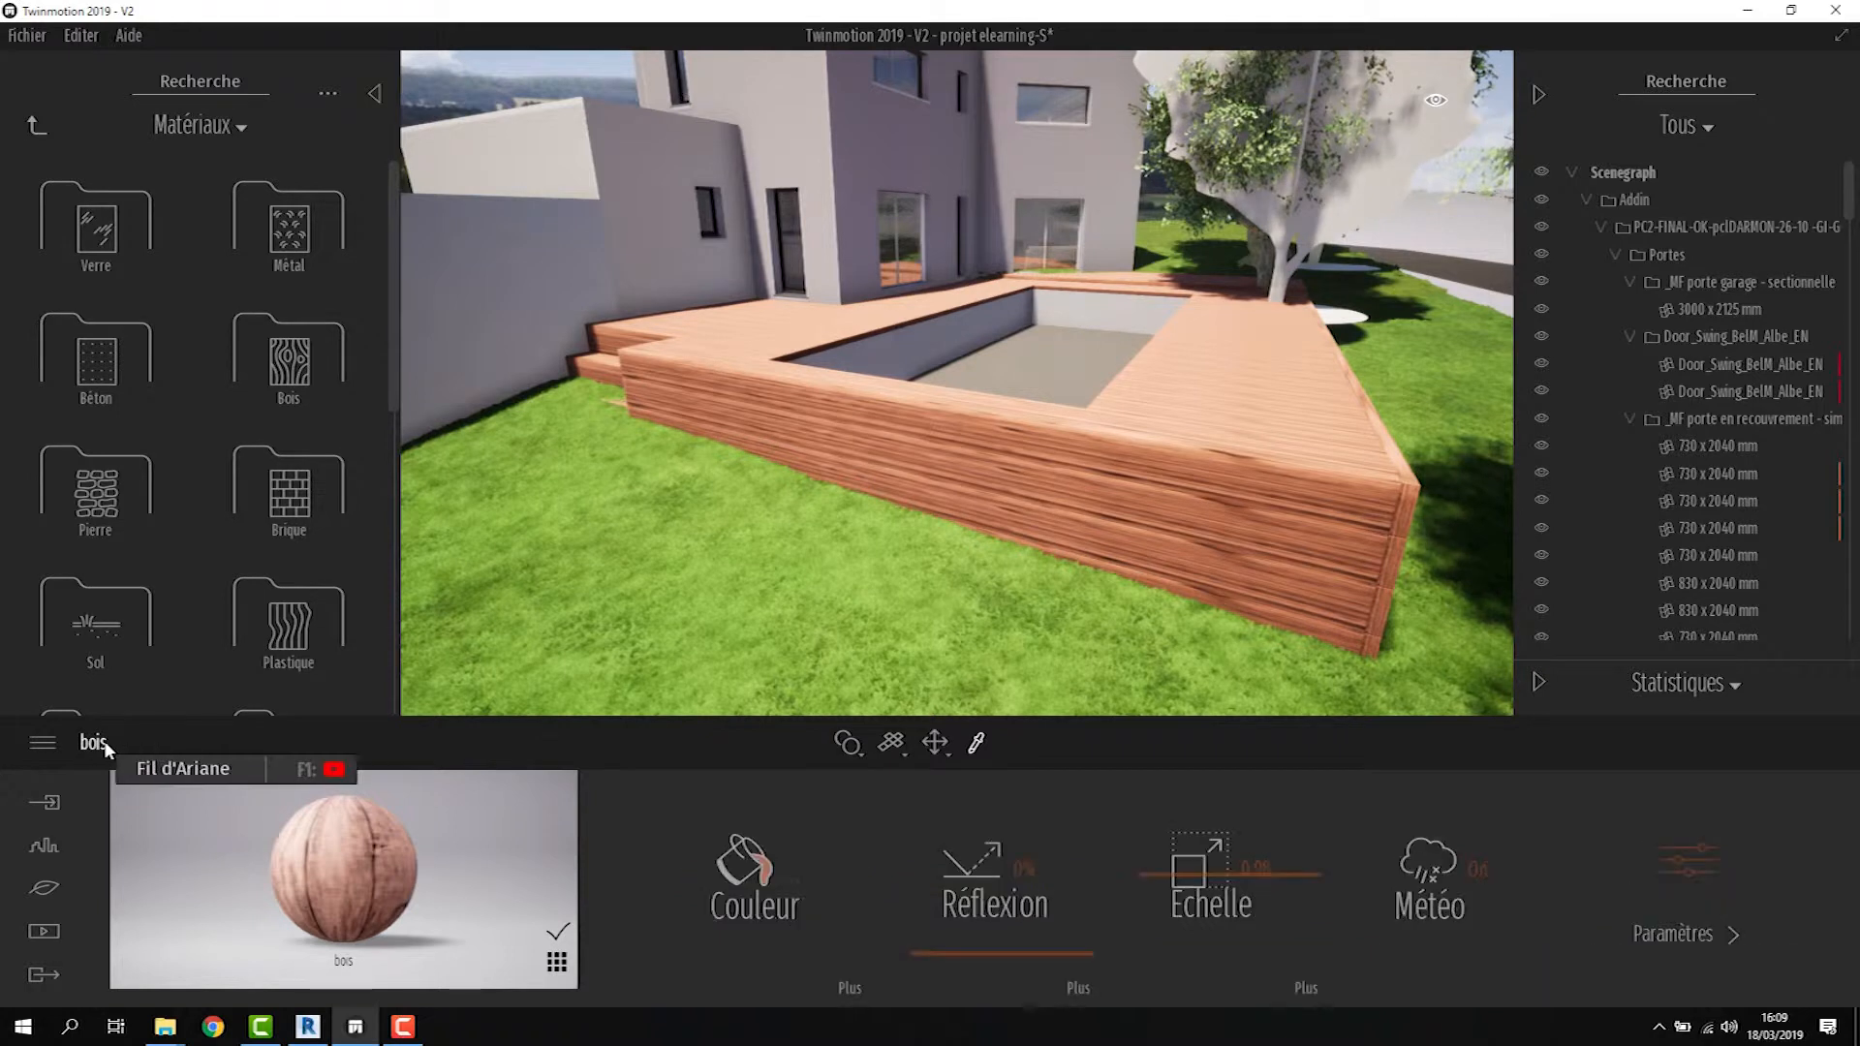
# Set the deck material's reflection to 15%, trying 13% and 17% first
pyautogui.keyDown('shift'); pyautogui.moveTo(1310, 475); pyautogui.dragTo(1241, 615, button='middle'); pyautogui.keyUp('shift')
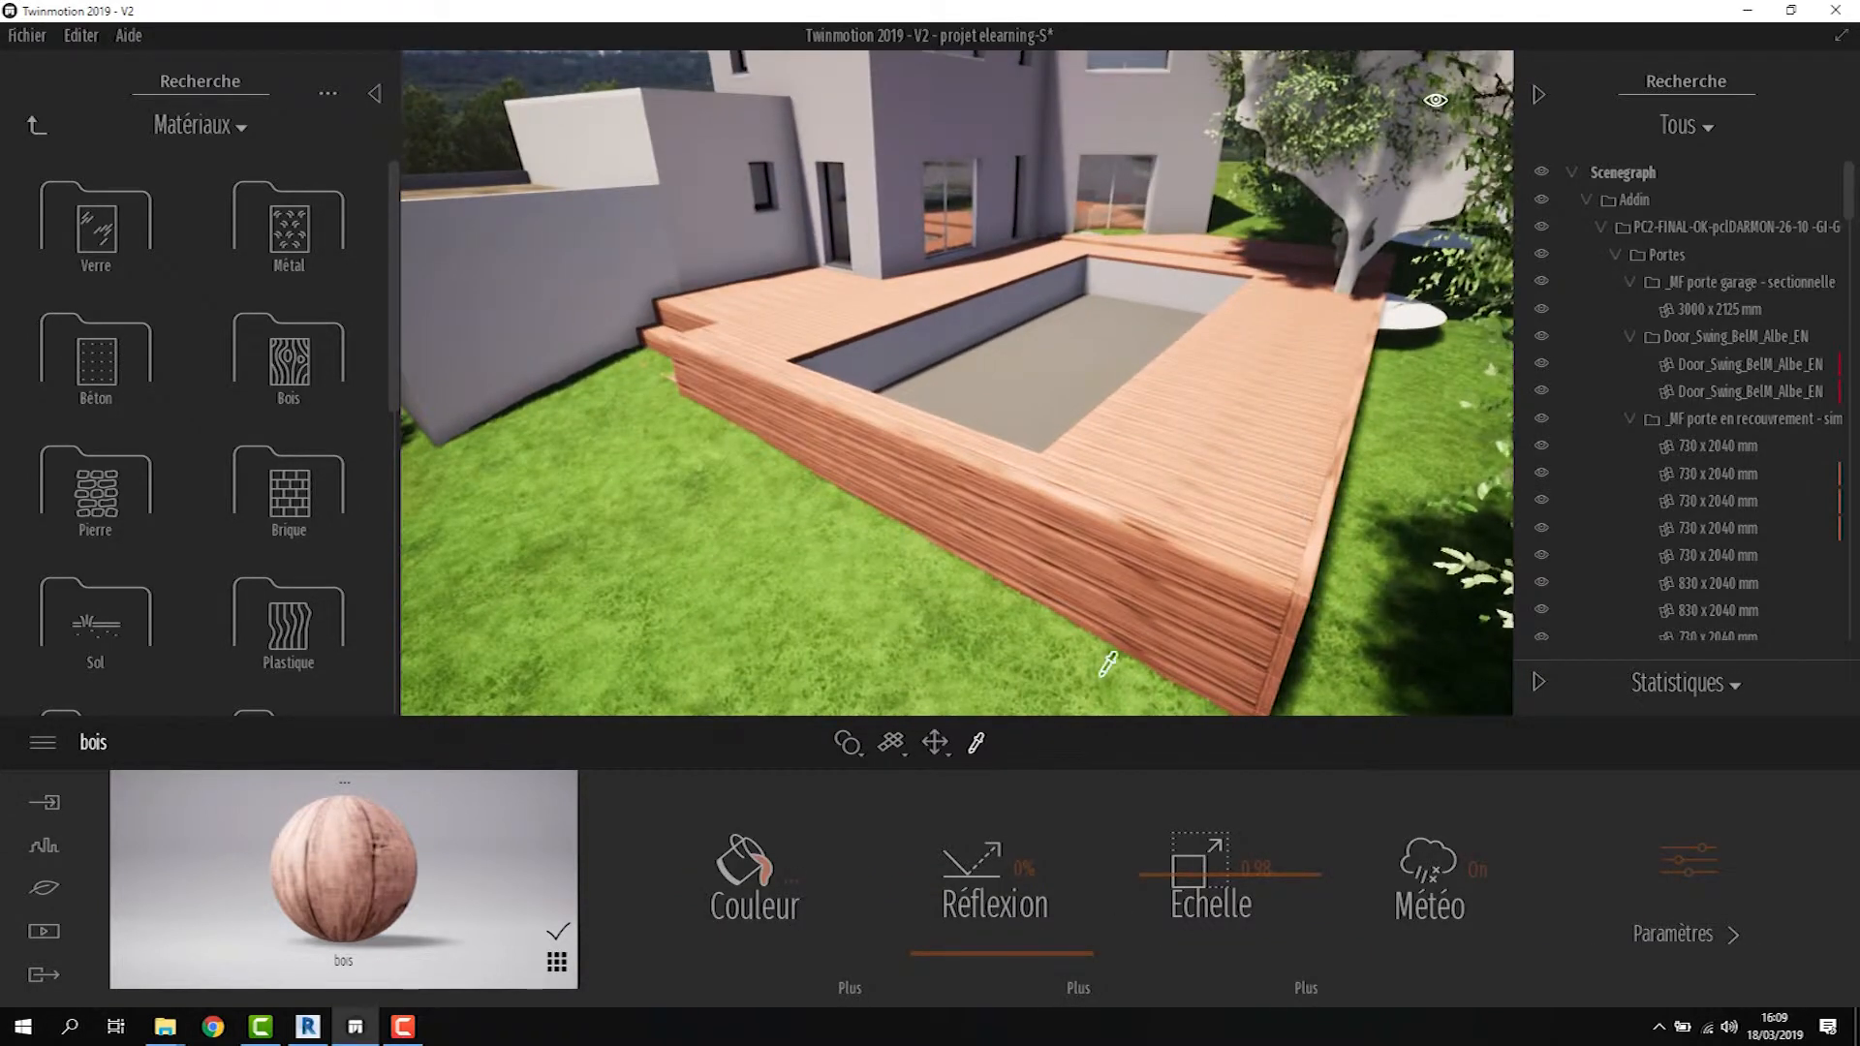
pyautogui.moveTo(1114, 582); pyautogui.dragTo(1120, 542, button='middle')
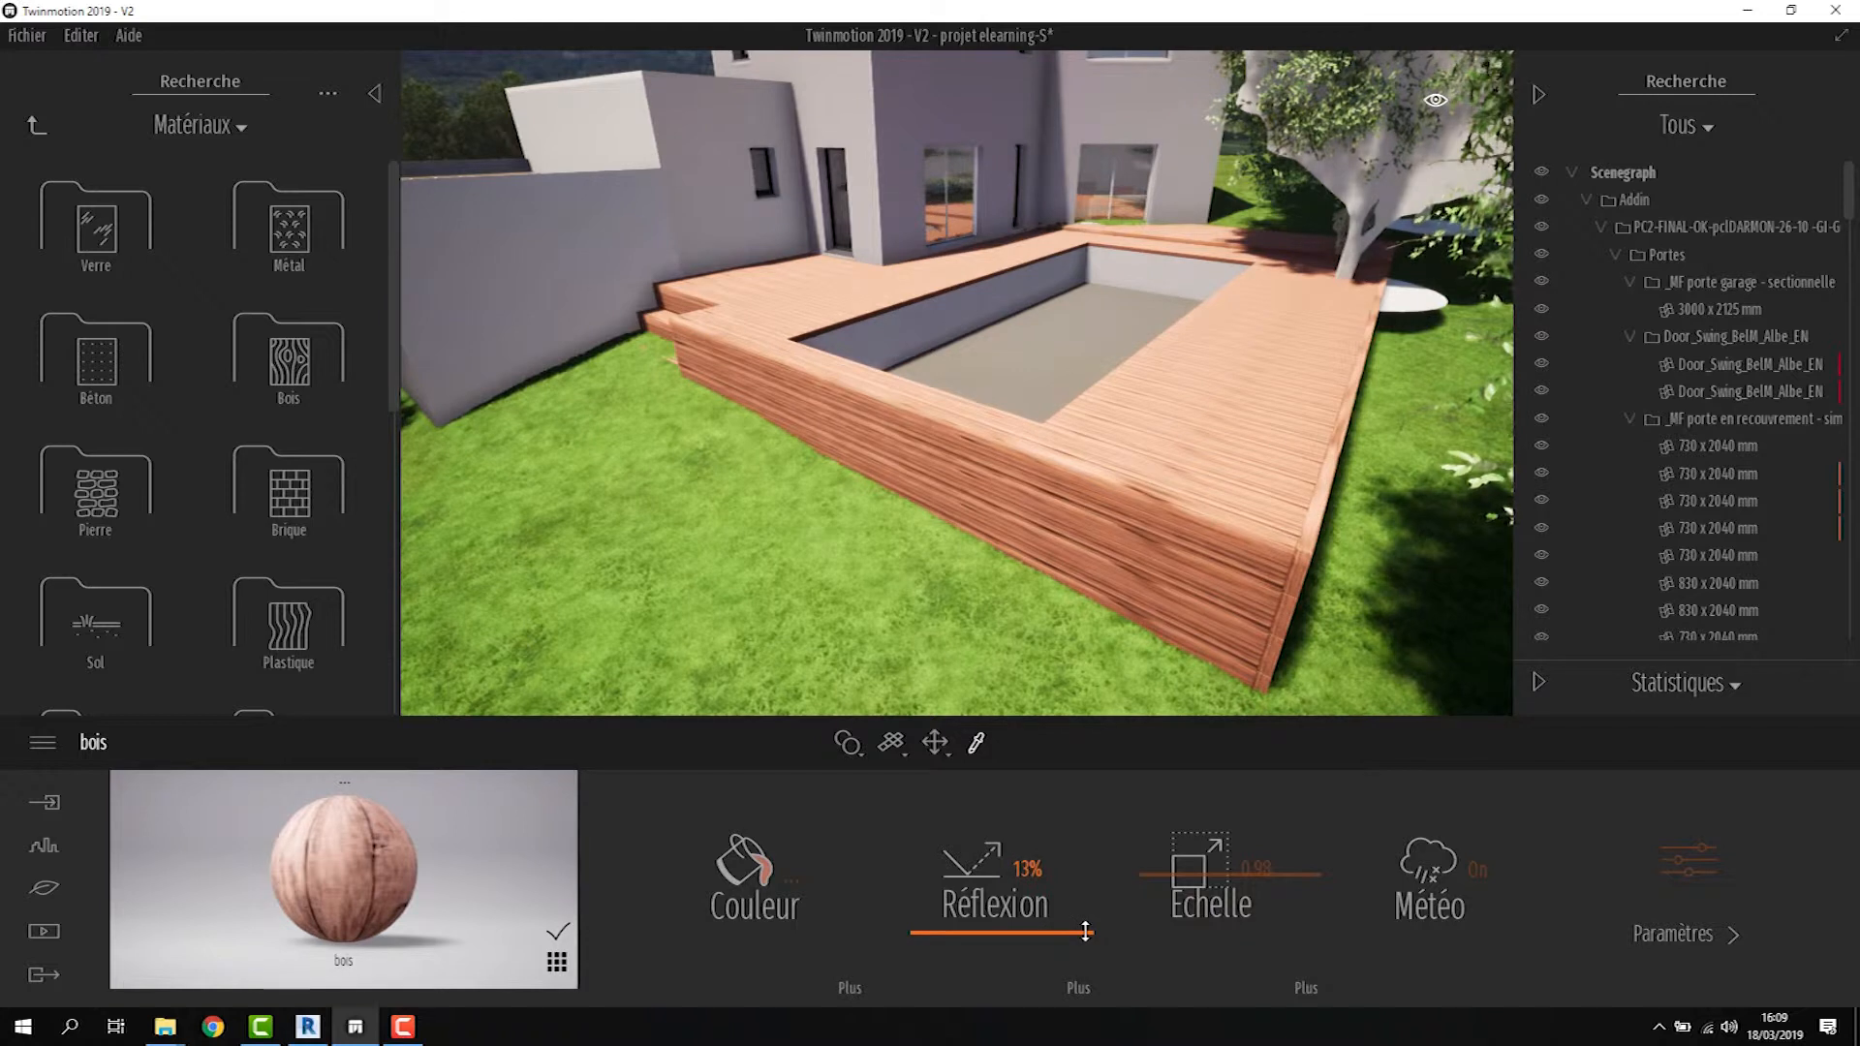
pyautogui.keyDown('shift'); pyautogui.moveTo(1143, 542); pyautogui.dragTo(1143, 543, button='middle'); pyautogui.keyUp('shift')
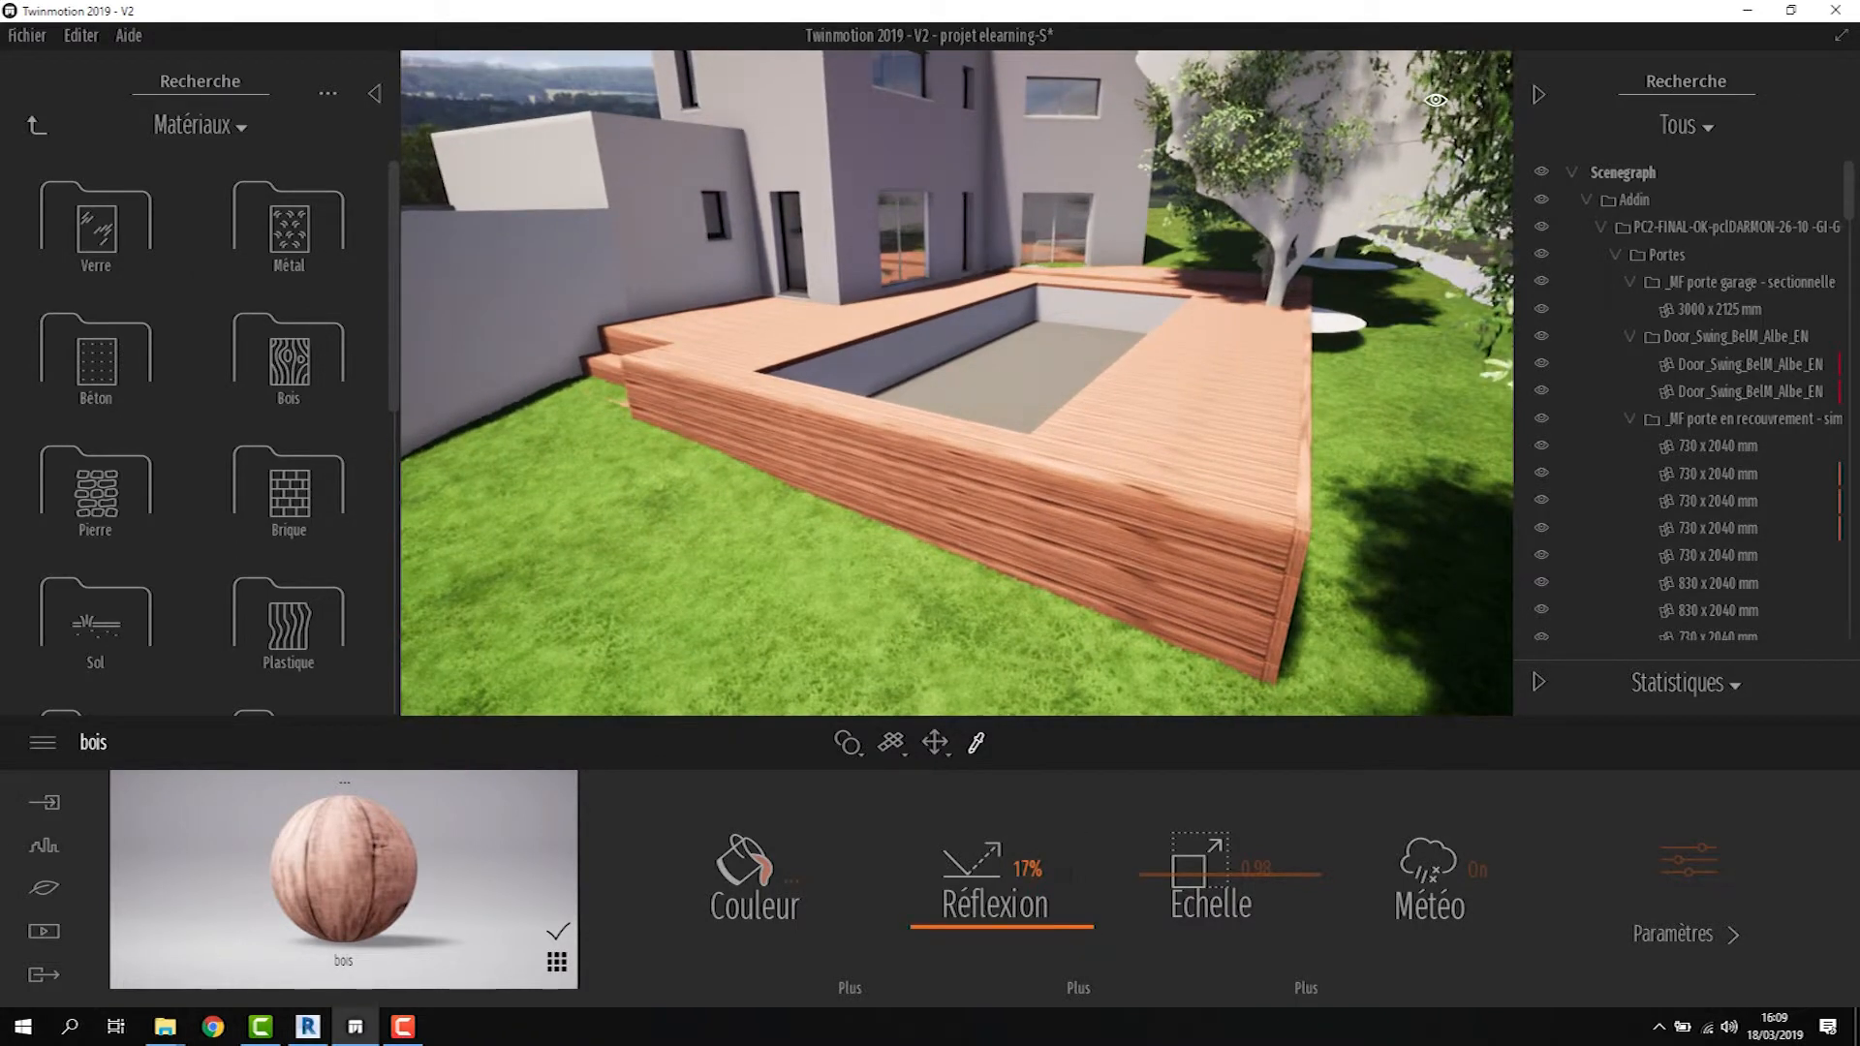
pyautogui.click(1042, 865)
pyautogui.doubleClick(1043, 865)
pyautogui.write('15')
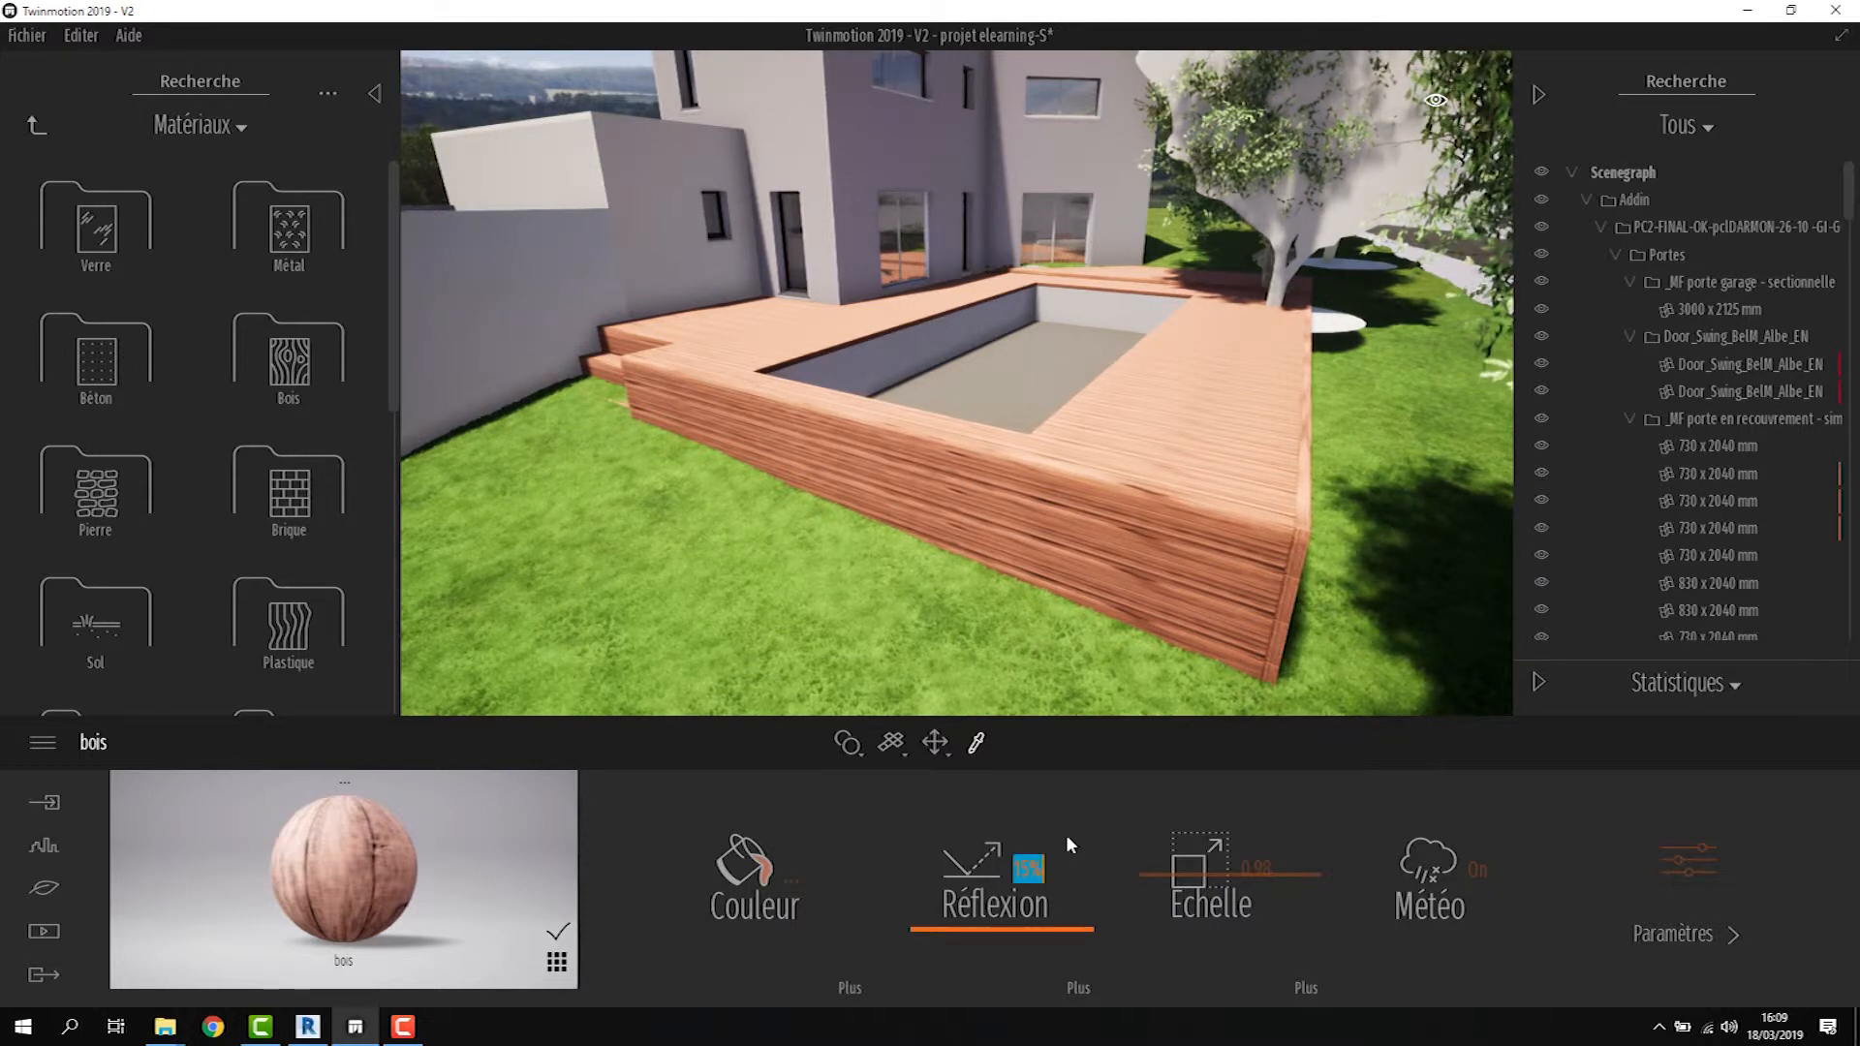
# Load Woods - Plastics.Finish Carpentry.Wood.Boards.bump from the Mats folder as the deck material's reflection texture
pyautogui.click(1080, 986)
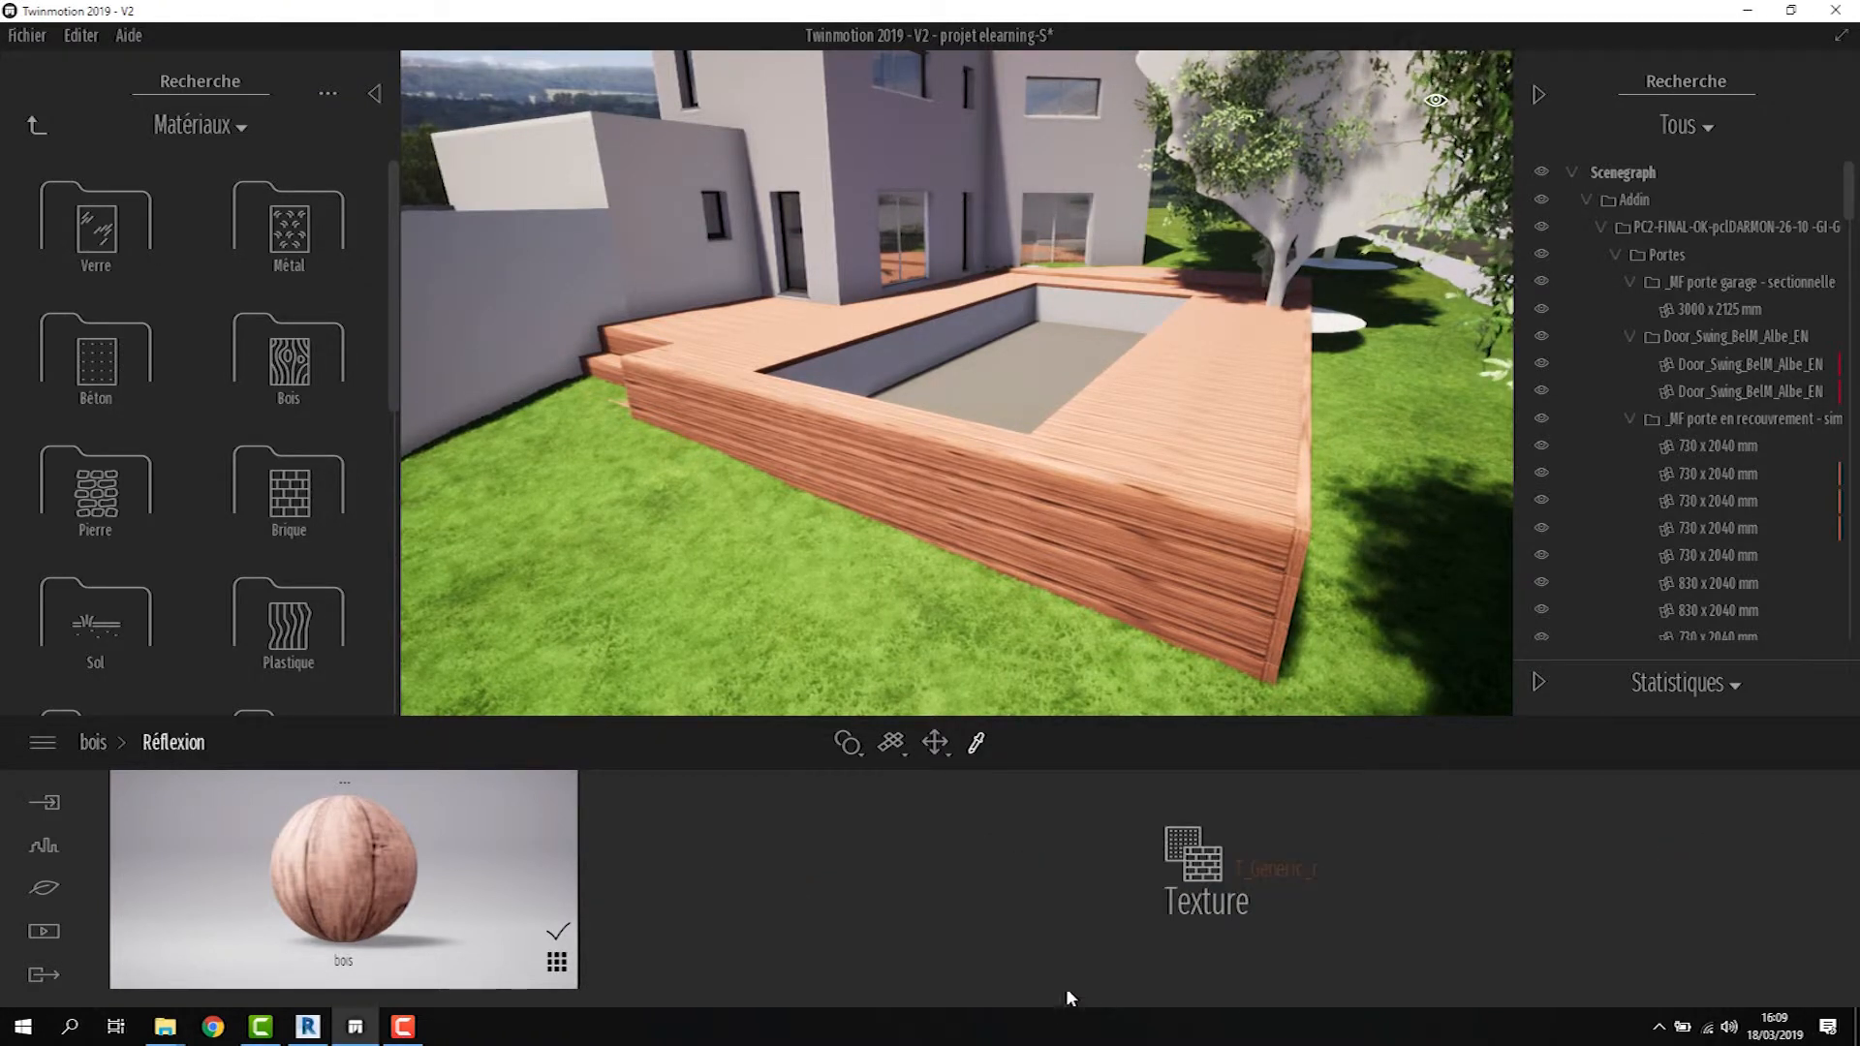
pyautogui.rightClick(1271, 872)
pyautogui.rightClick(1271, 864)
pyautogui.click(1240, 723)
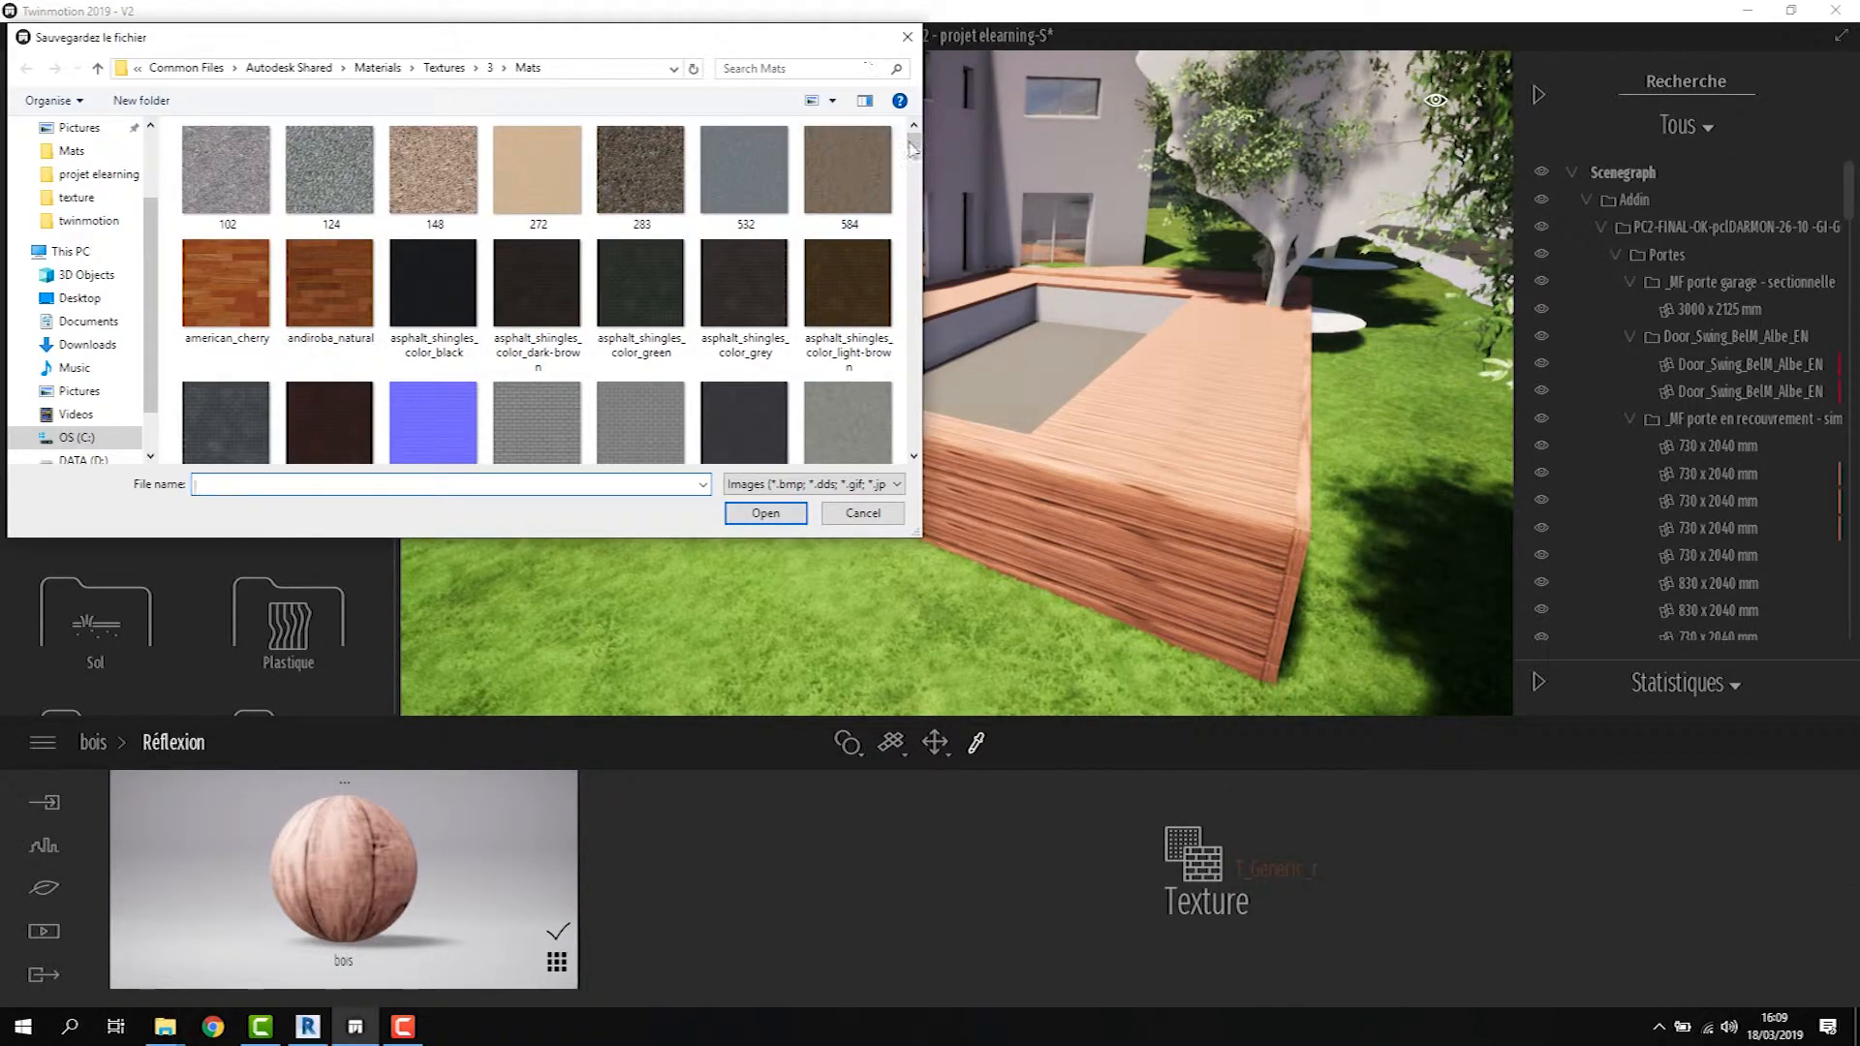
pyautogui.moveTo(914, 141); pyautogui.dragTo(899, 429)
pyautogui.scroll(-10, 899, 428)
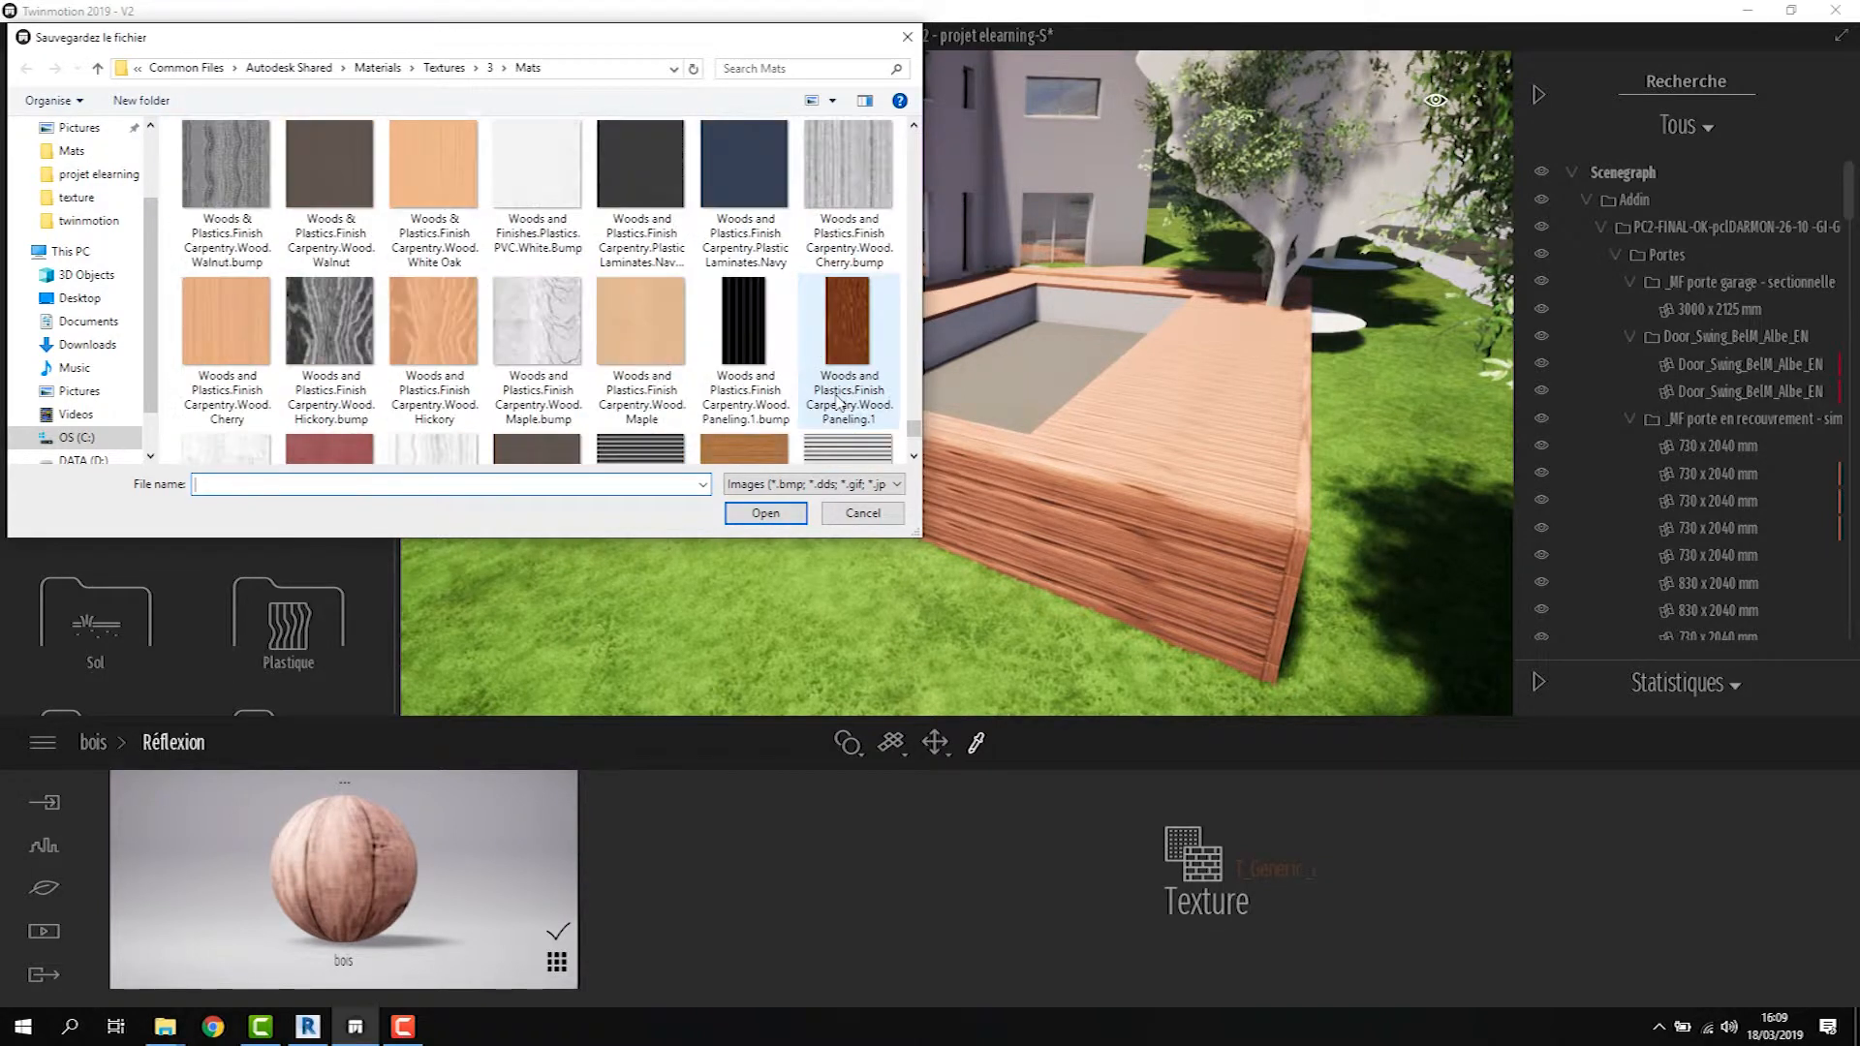
pyautogui.scroll(-6, 839, 405)
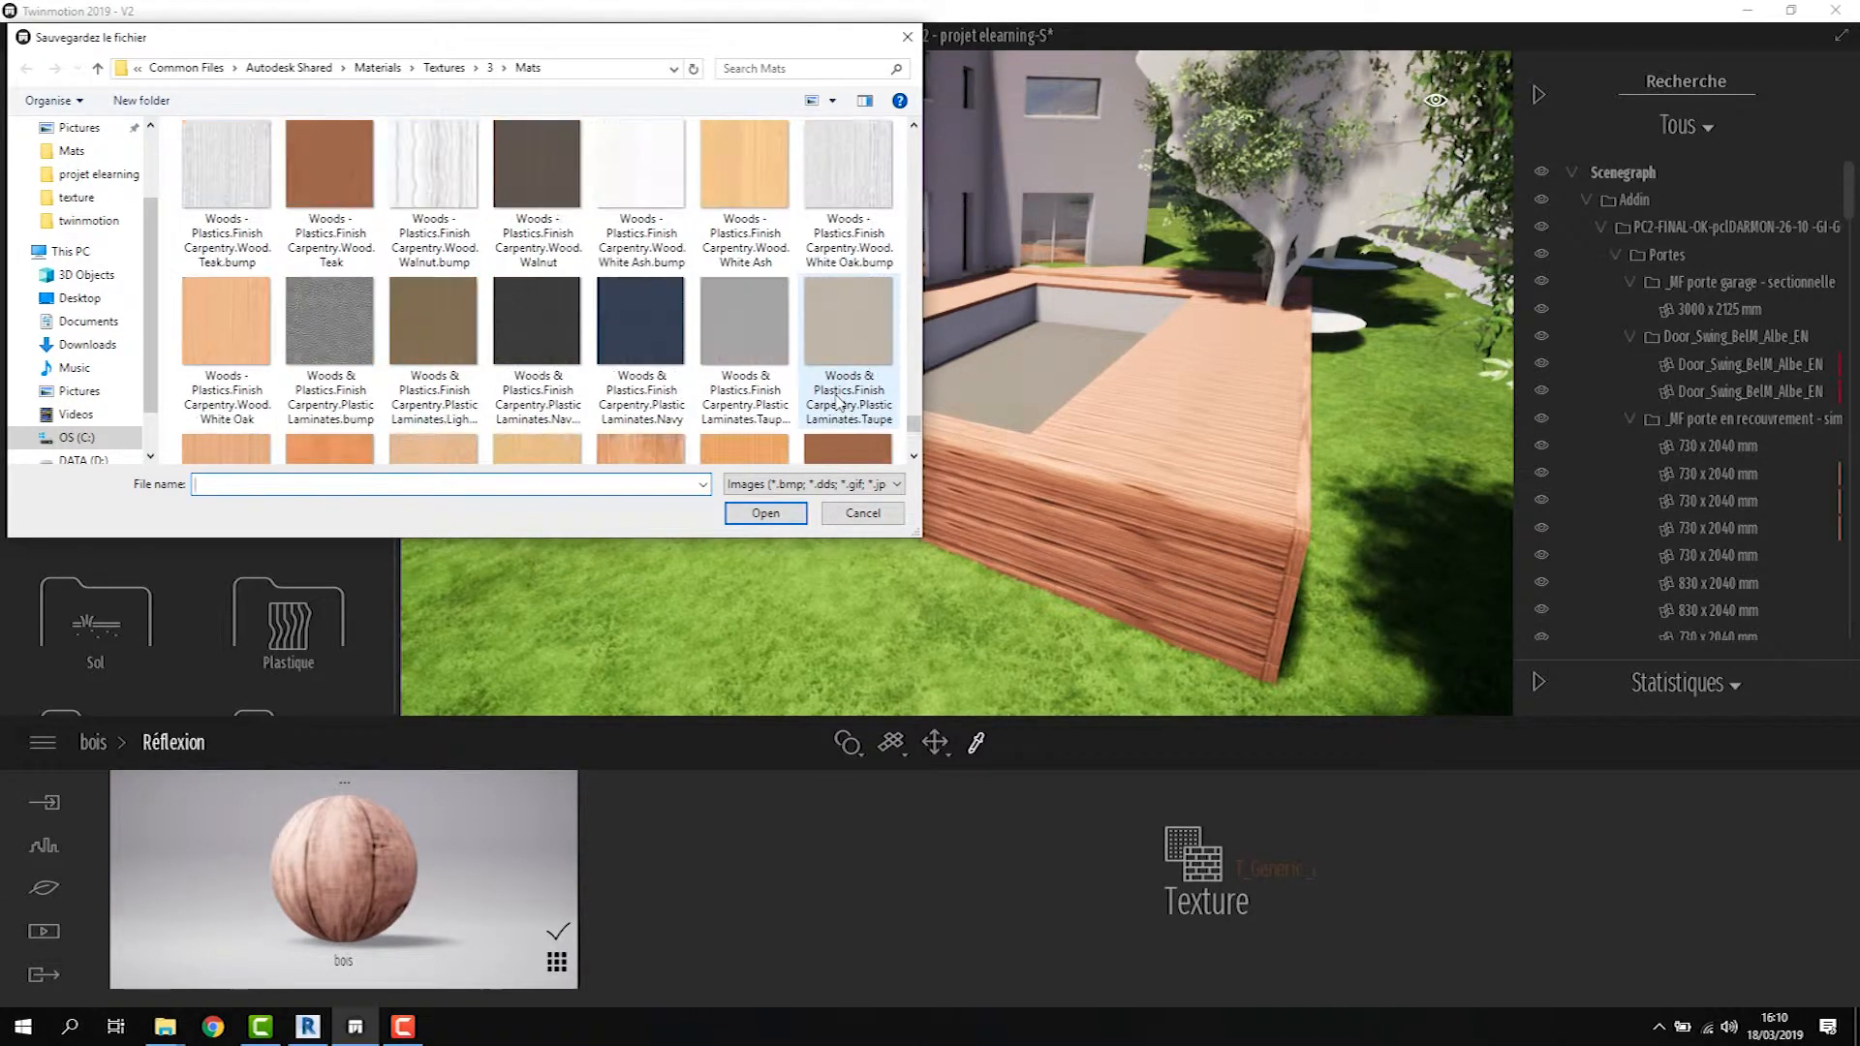
pyautogui.scroll(3, 839, 405)
pyautogui.click(640, 291)
pyautogui.click(781, 518)
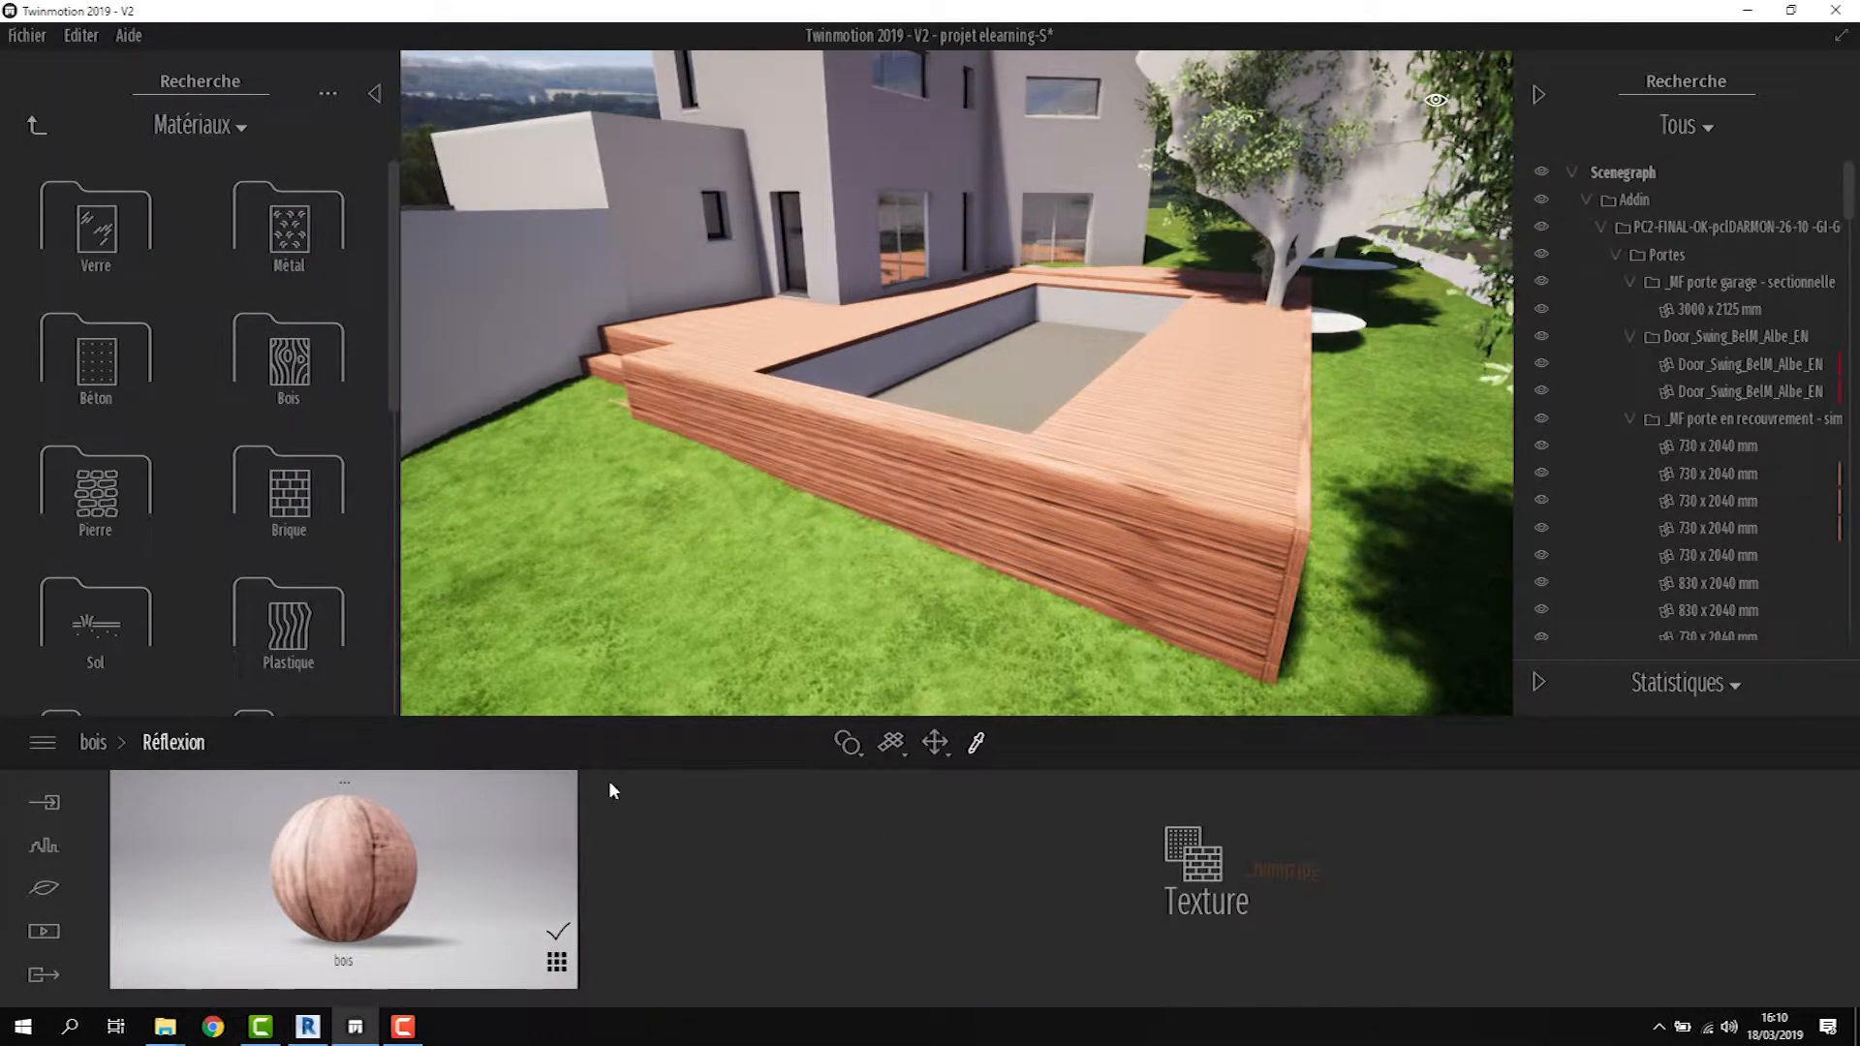
pyautogui.click(81, 742)
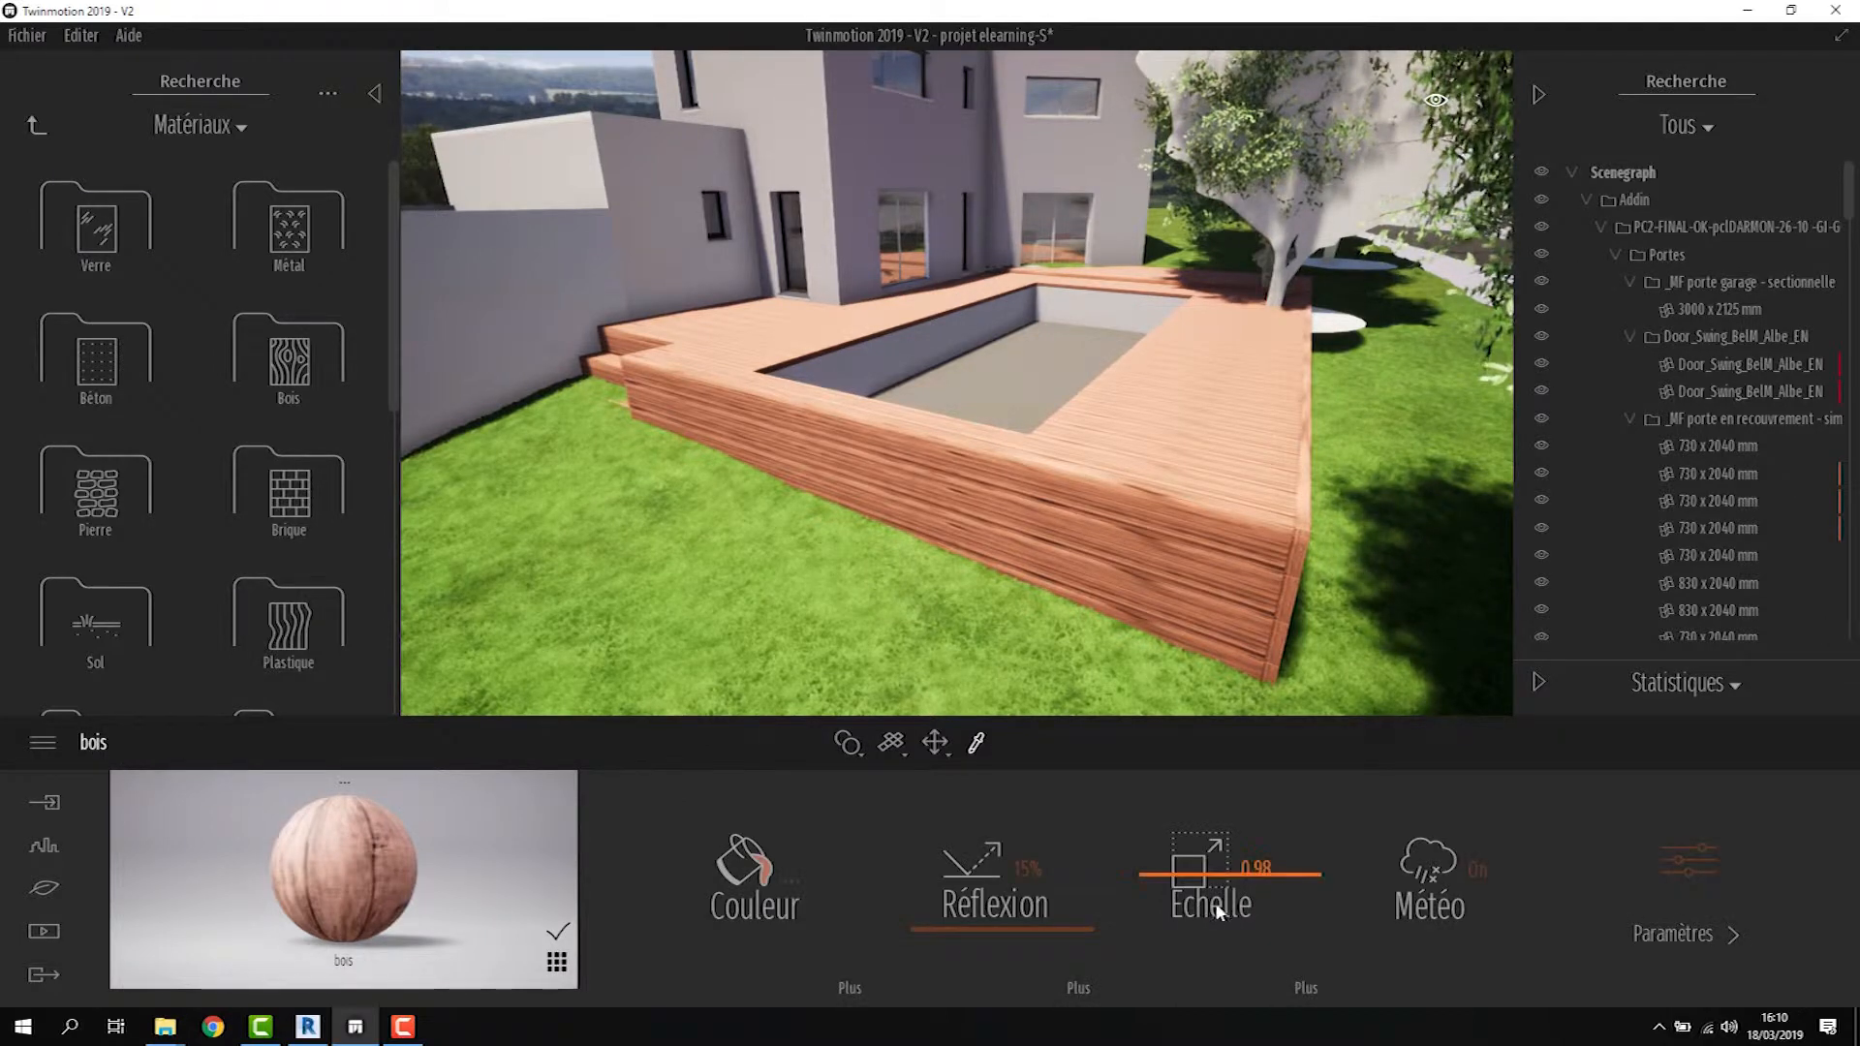
# Check which image the deck material's reflection uses, and look at its relief texture setting
pyautogui.click(1085, 982)
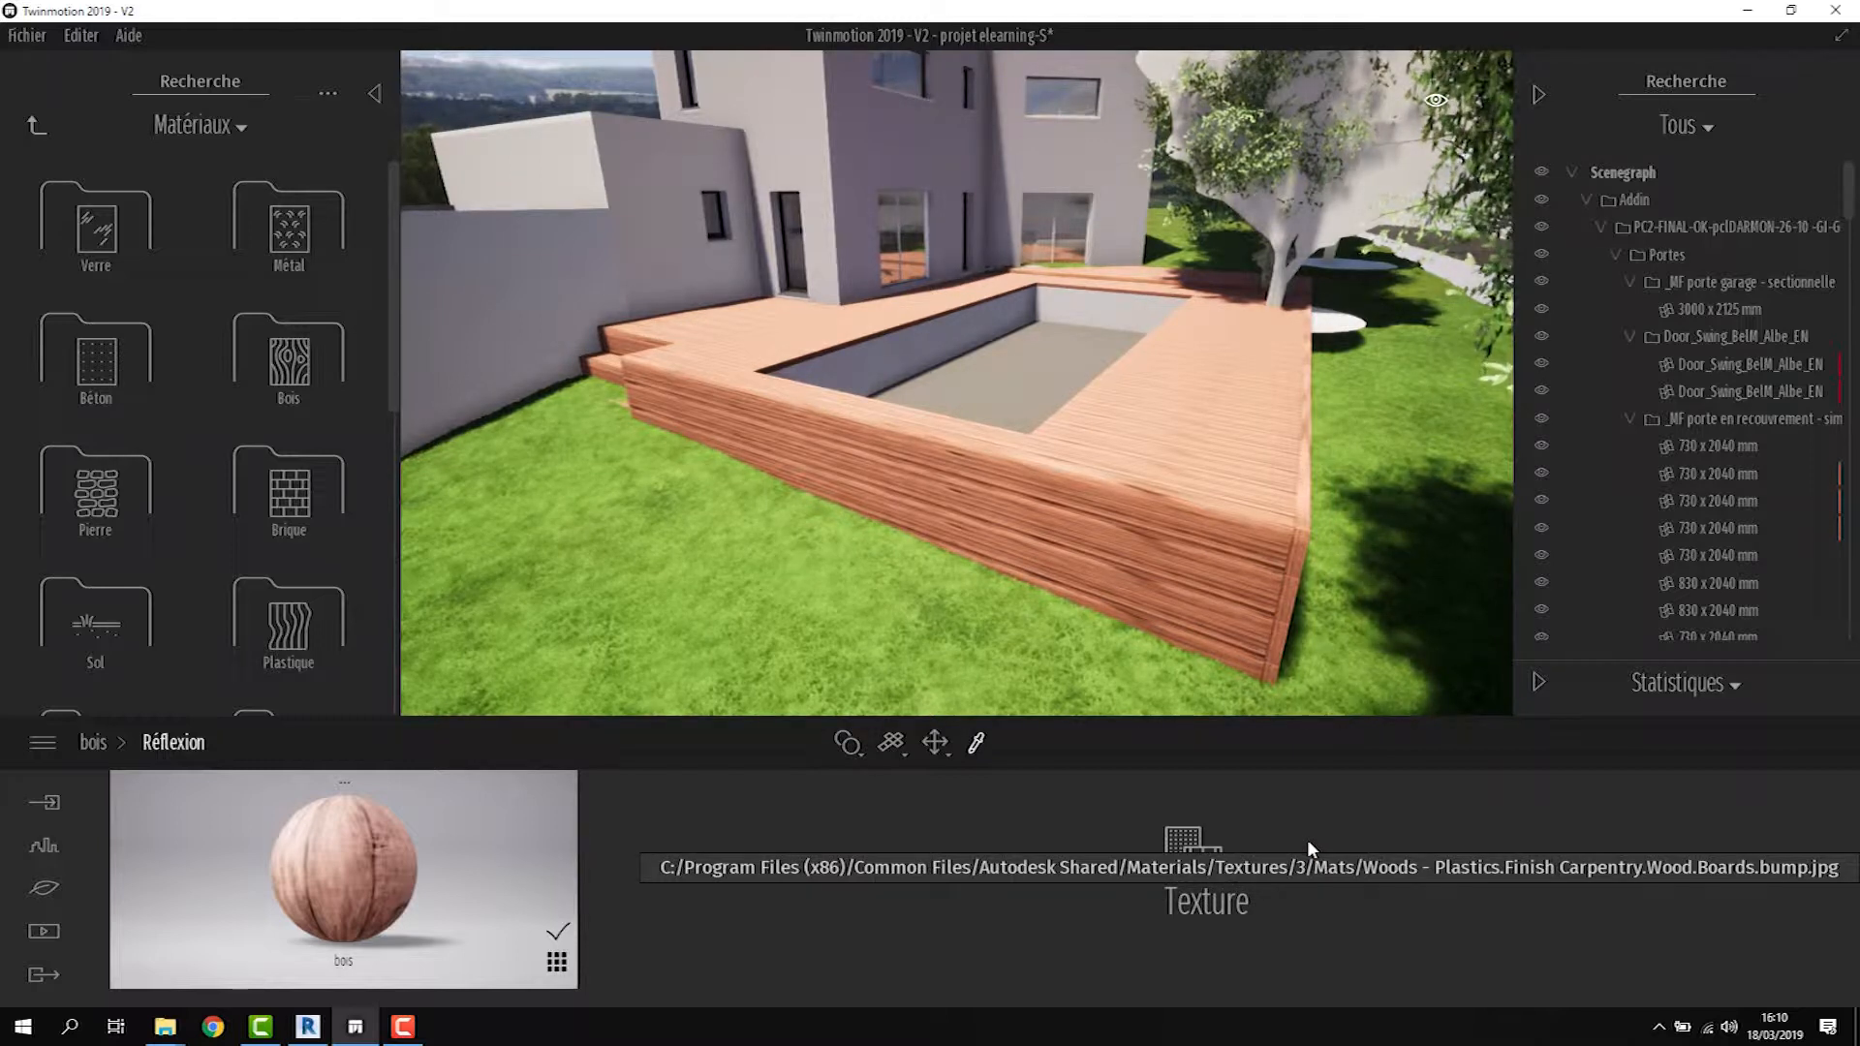
pyautogui.click(111, 742)
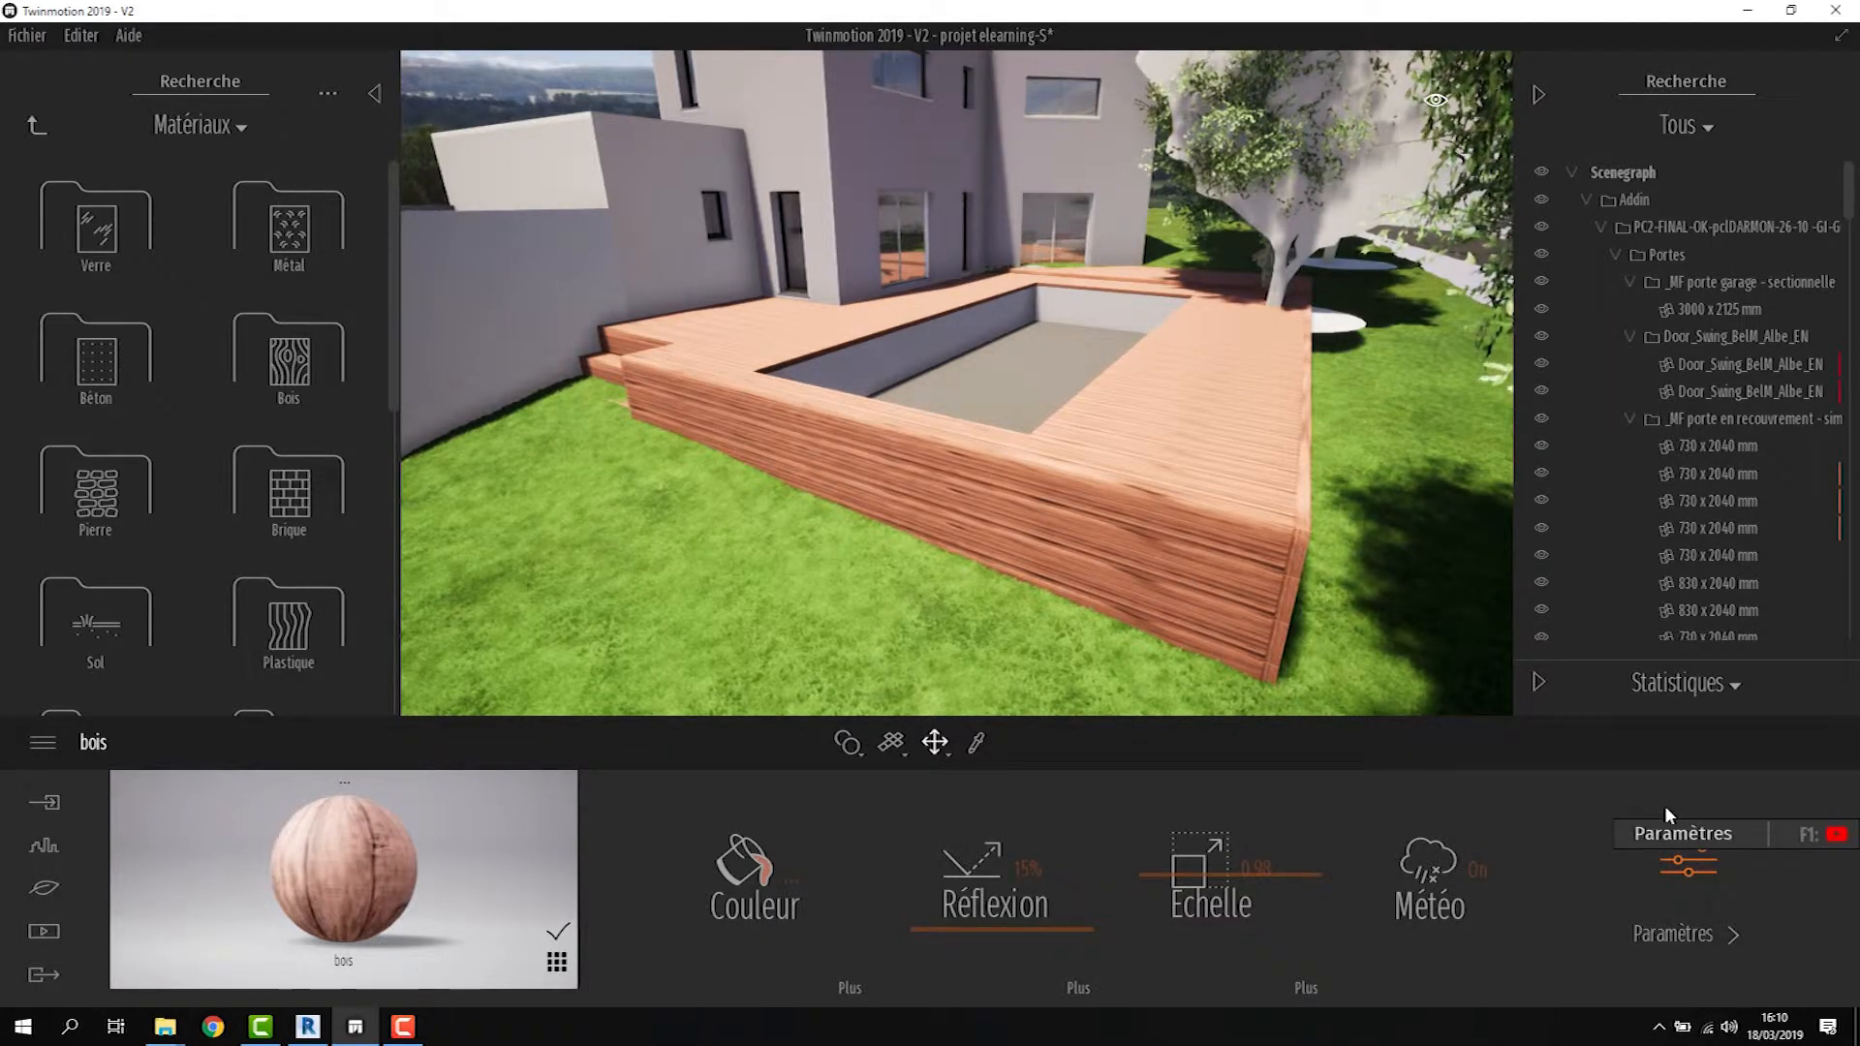
pyautogui.click(1686, 864)
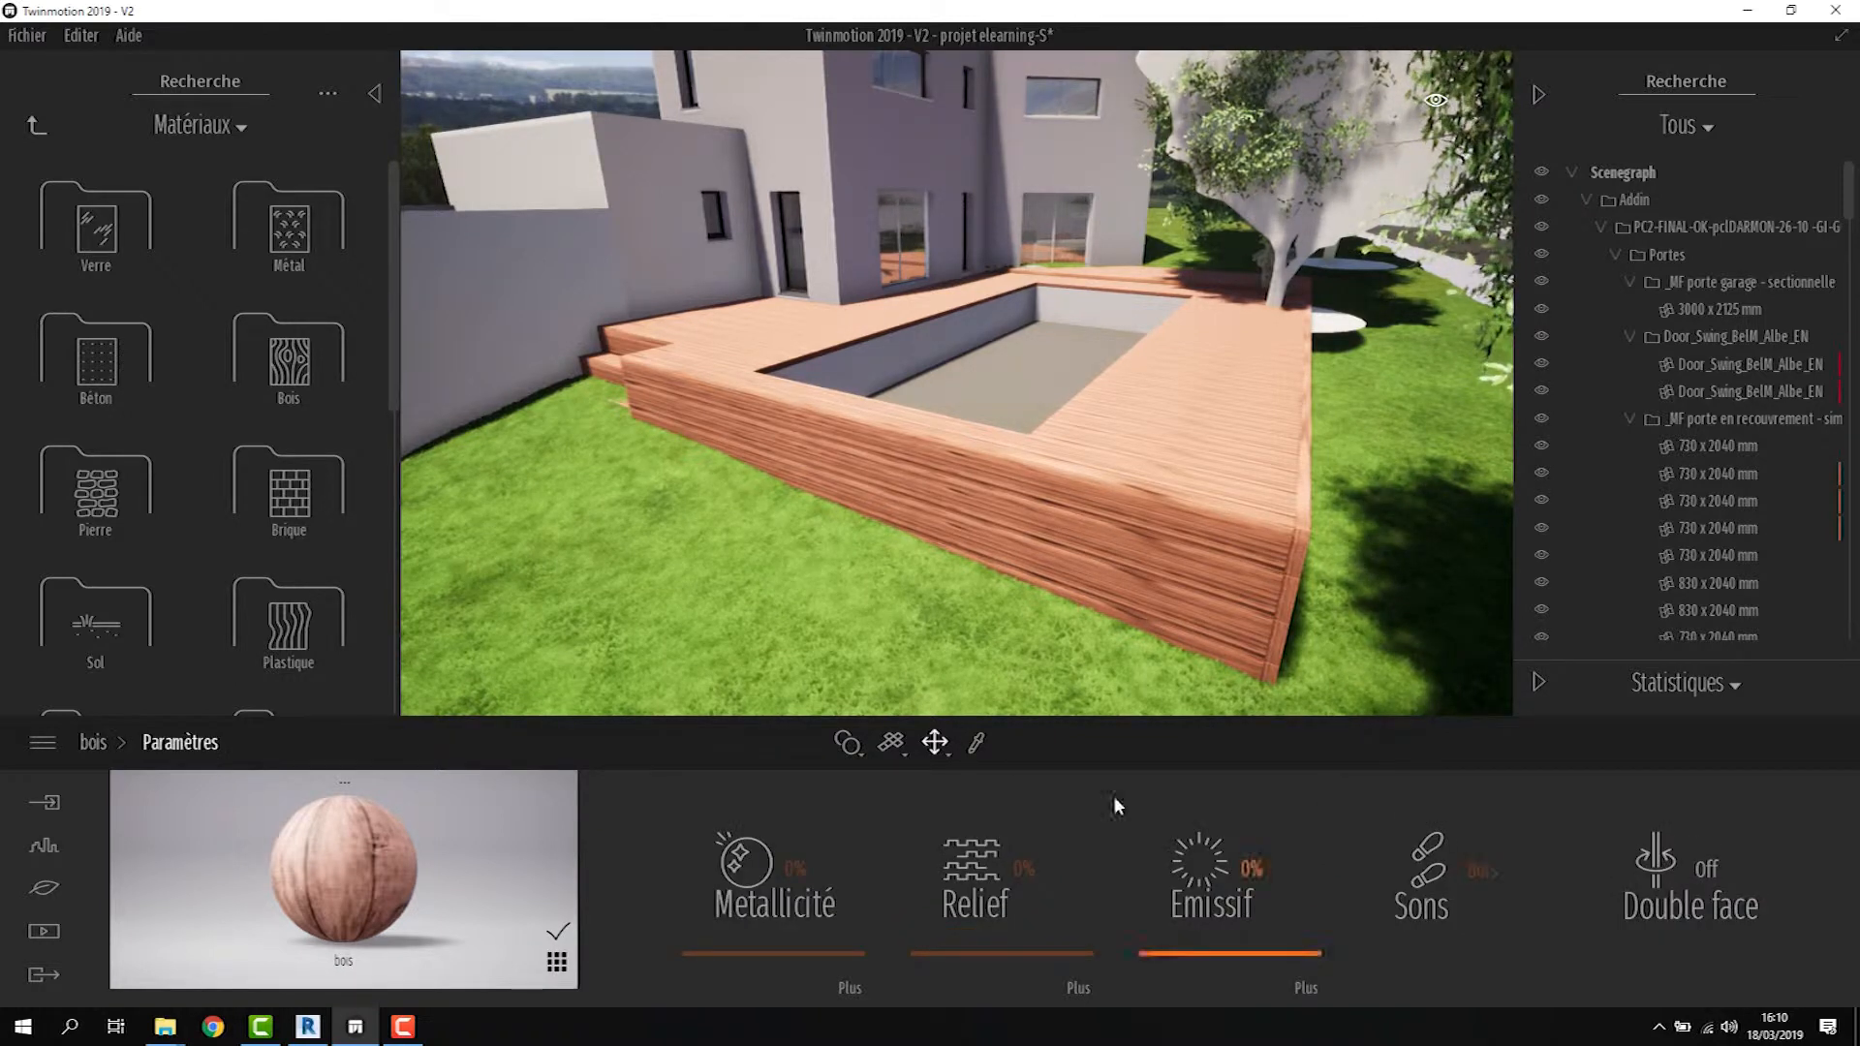
pyautogui.click(1081, 988)
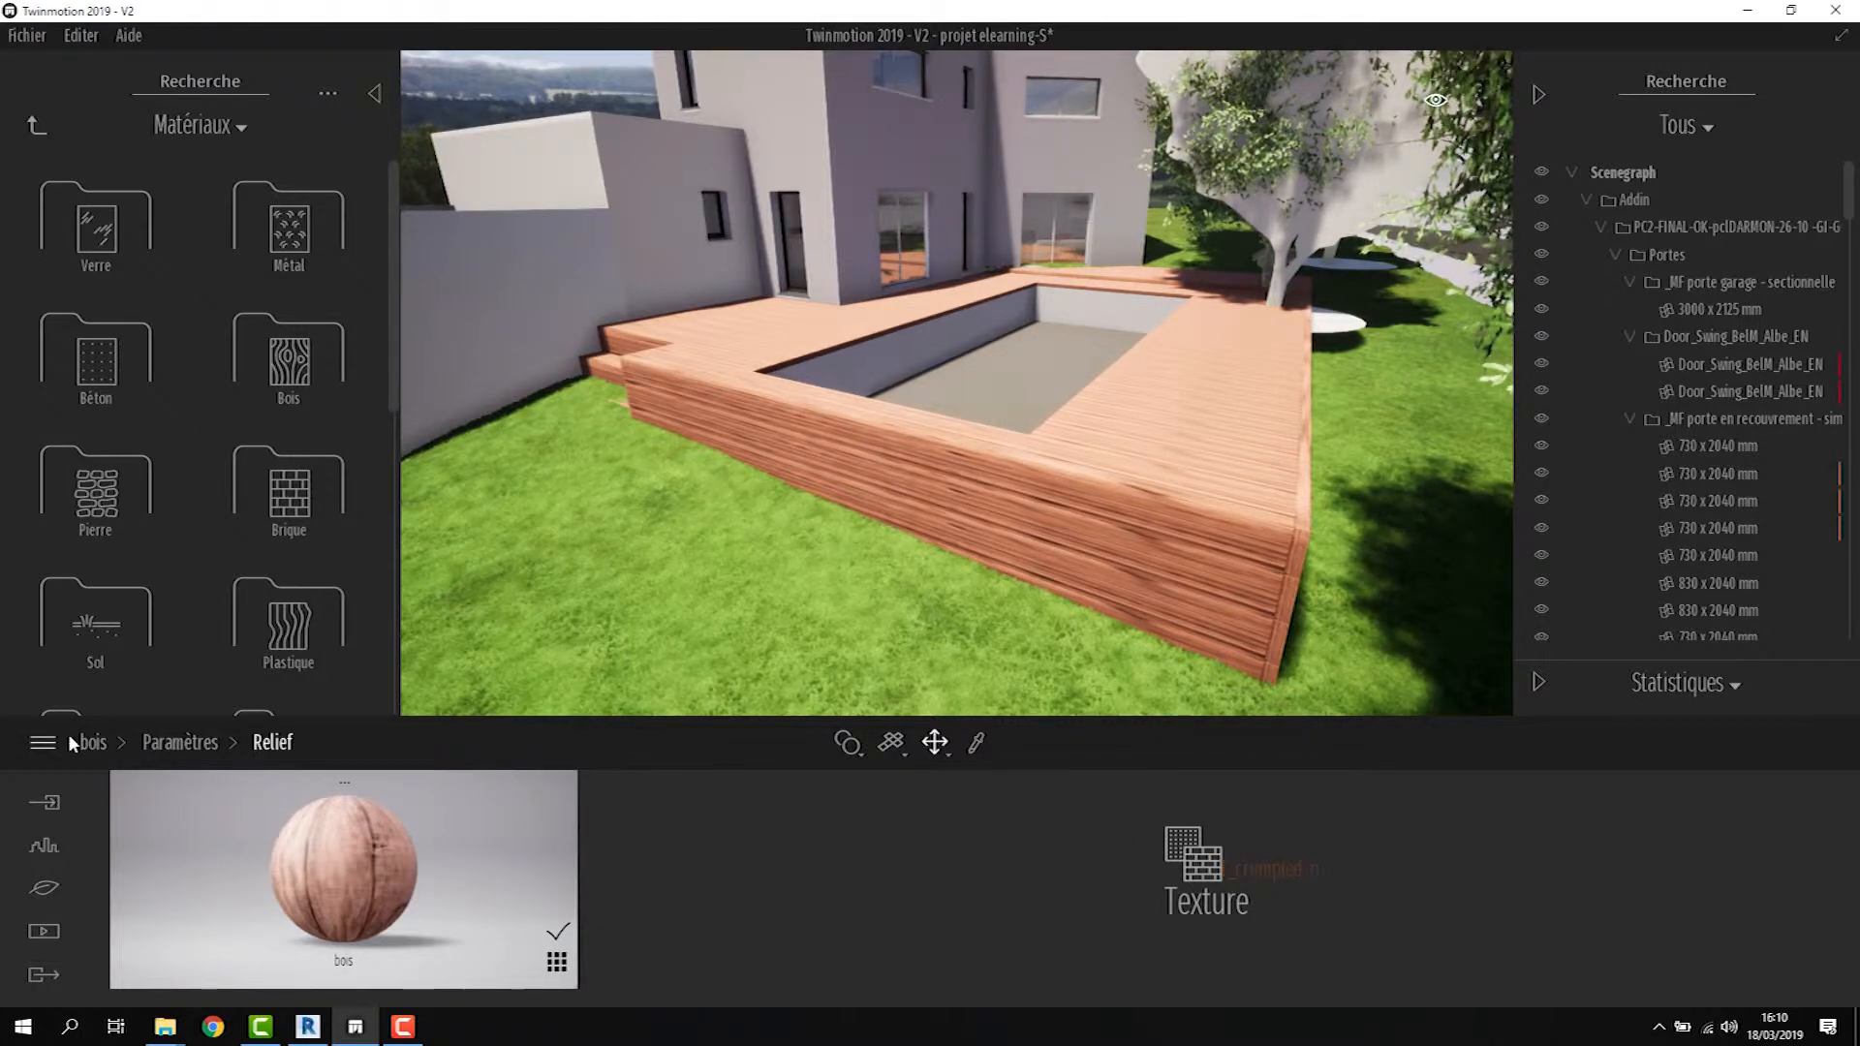
pyautogui.click(93, 744)
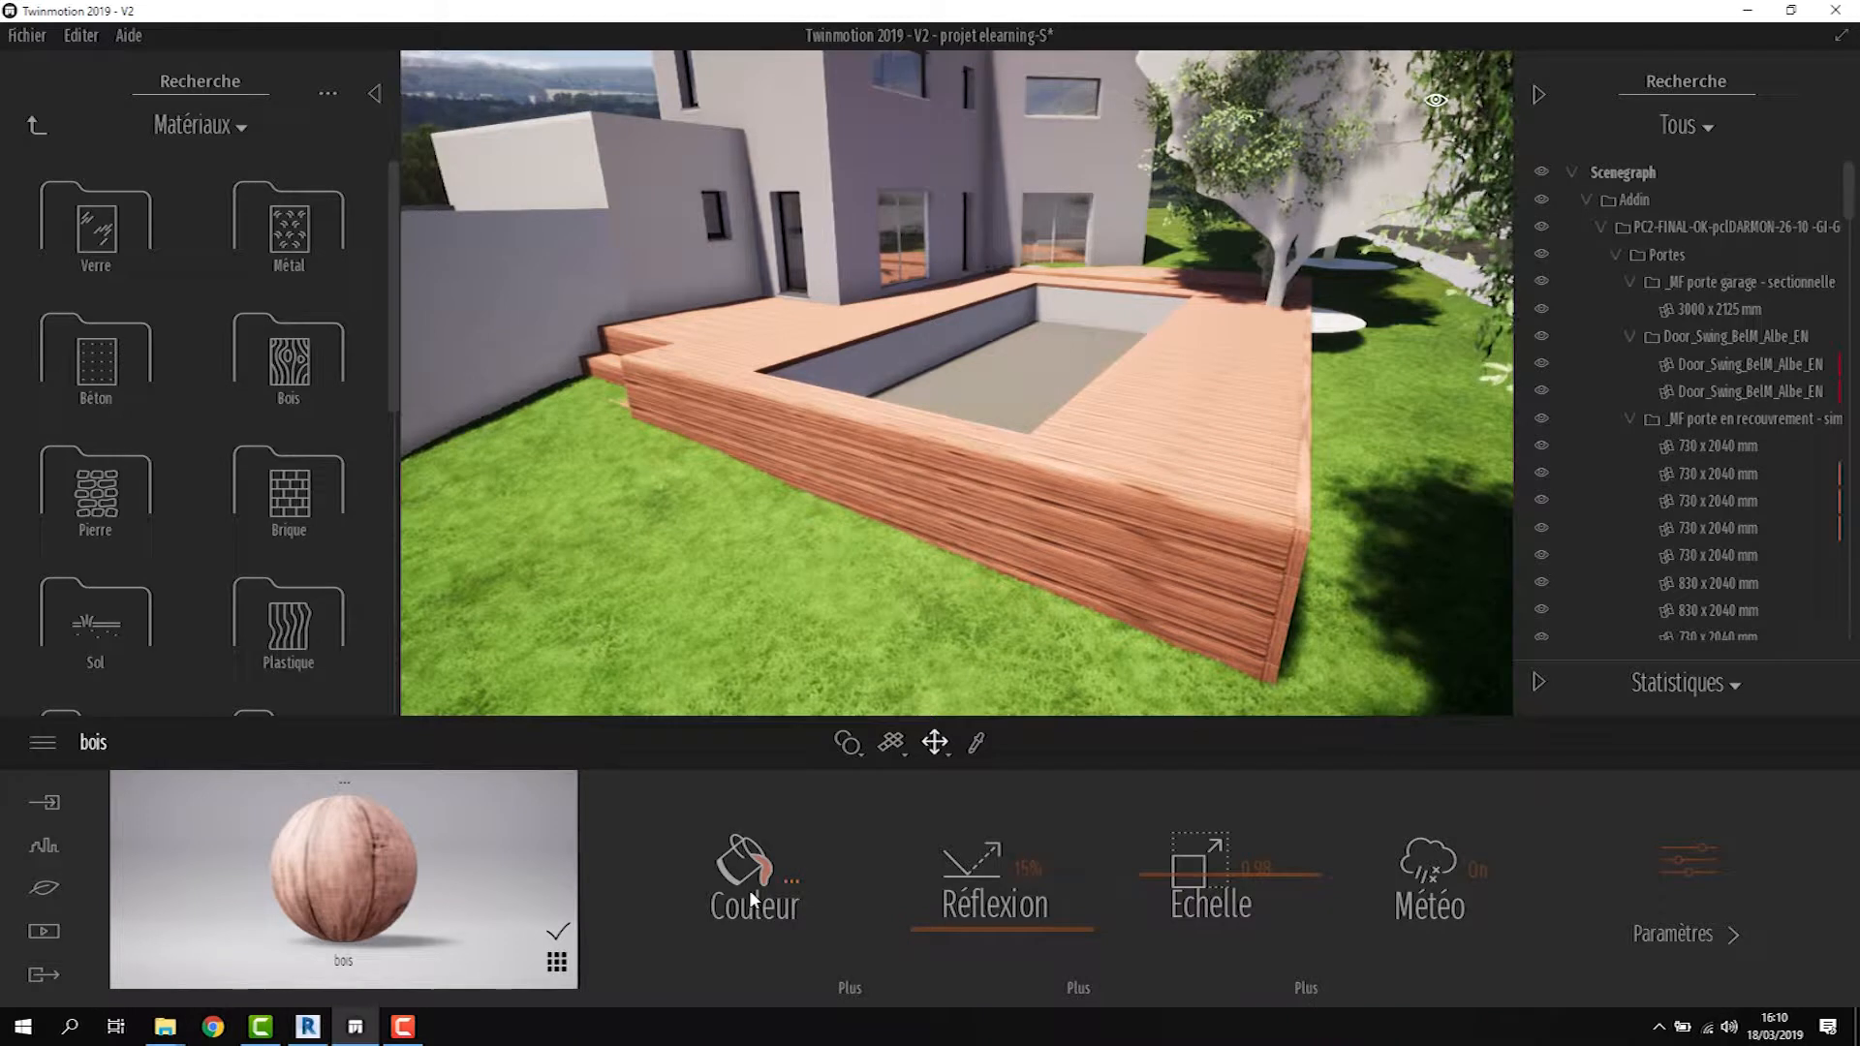
# Copy the wood boards image from the deck material's colour texture
pyautogui.click(846, 988)
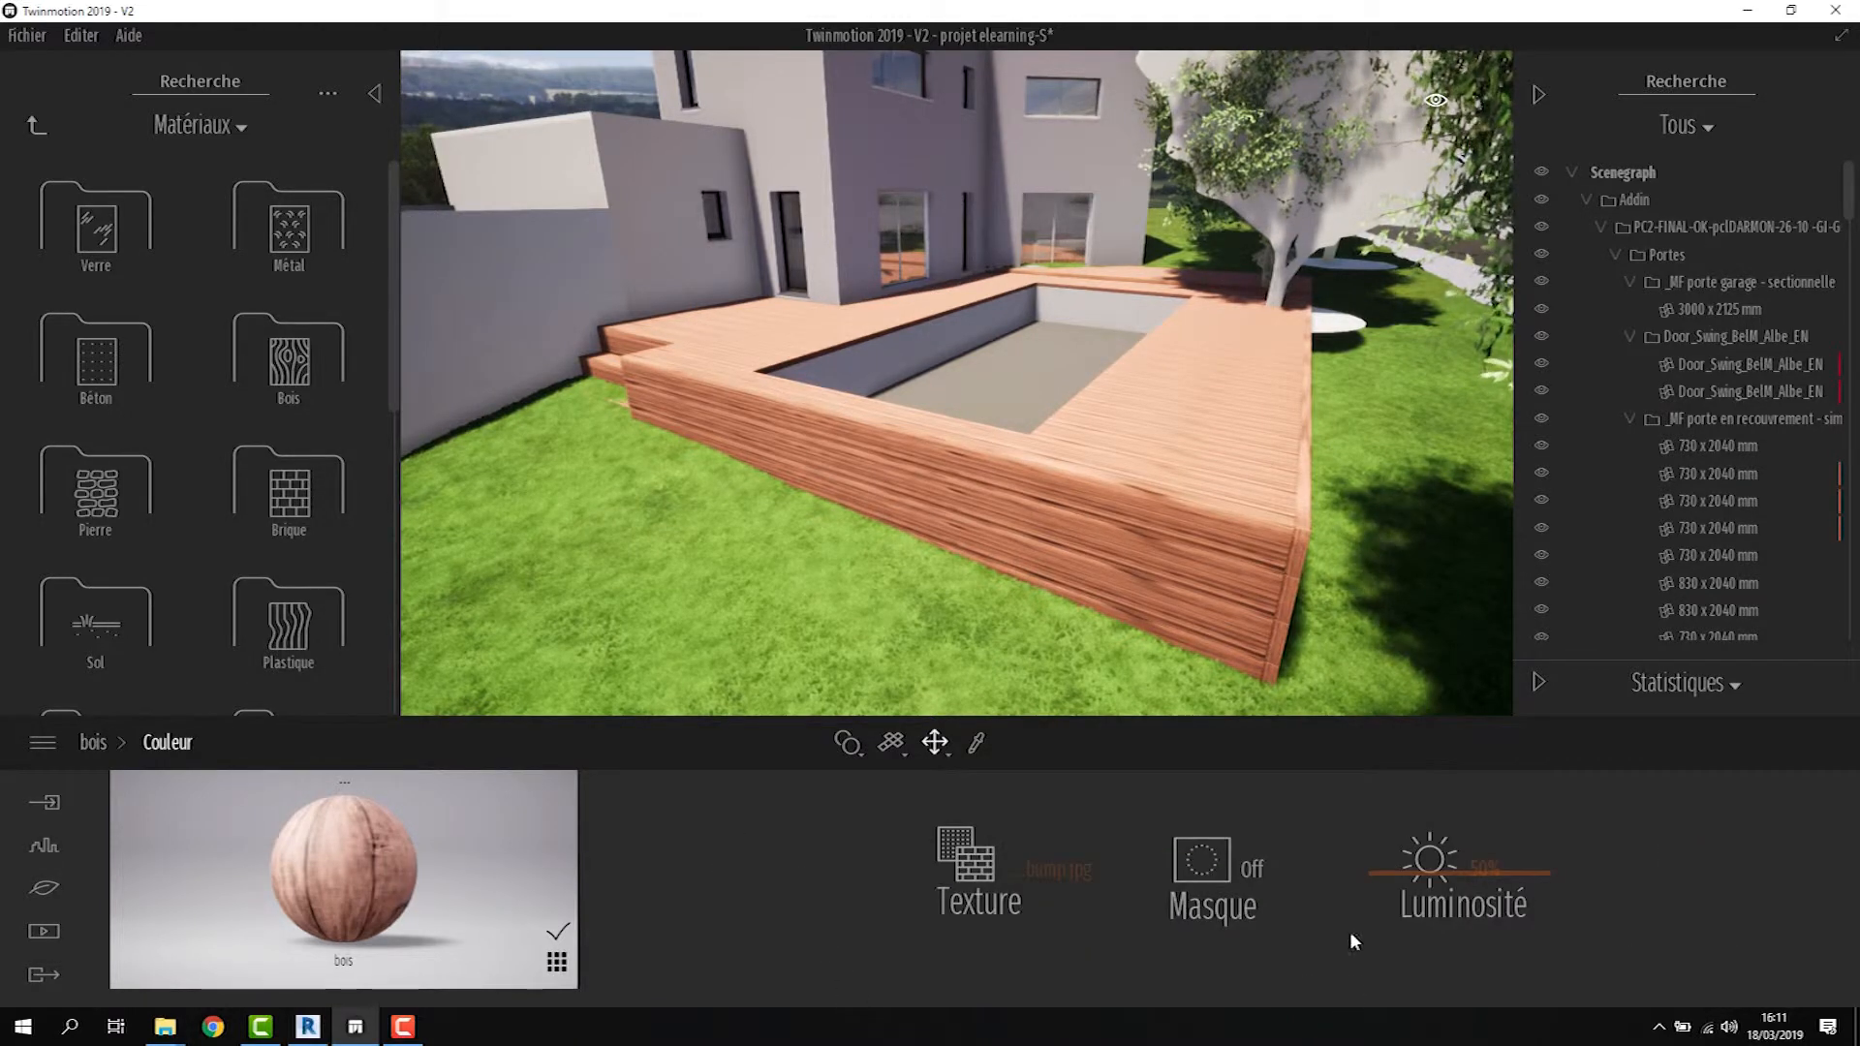
pyautogui.rightClick(1046, 864)
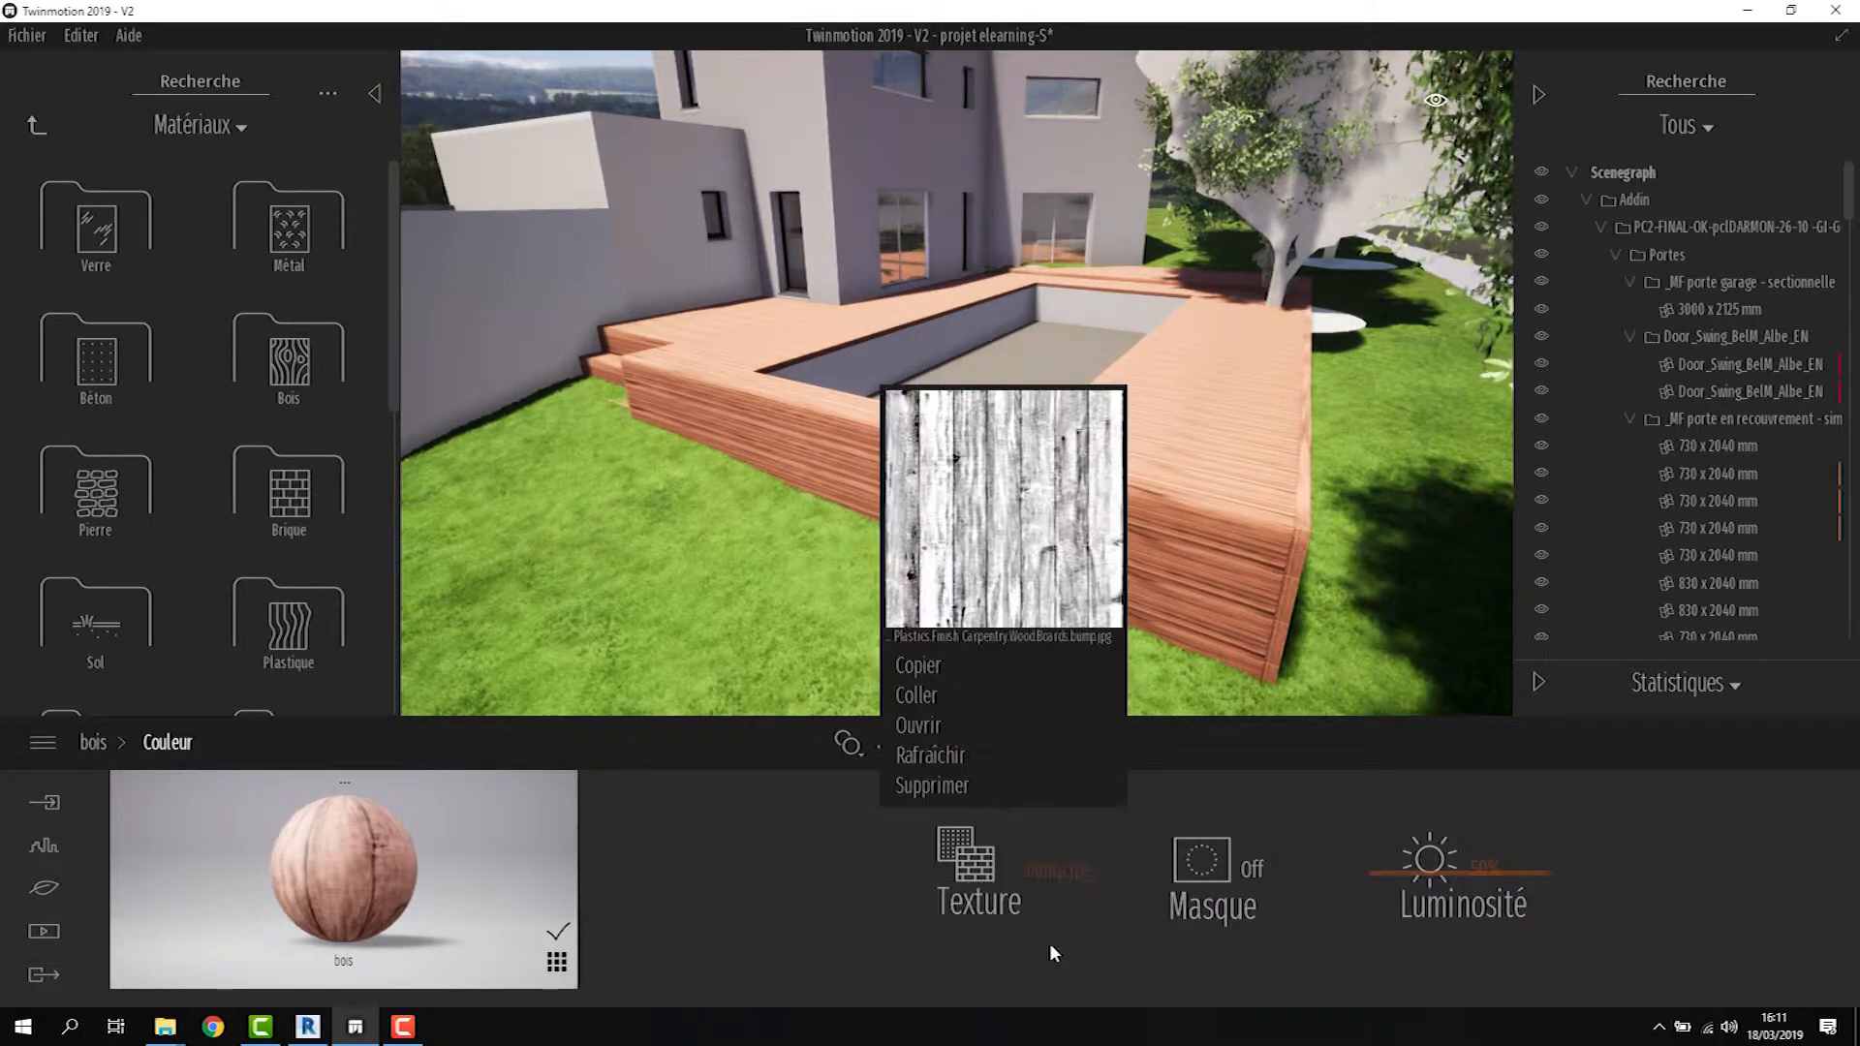
pyautogui.click(912, 673)
pyautogui.click(95, 744)
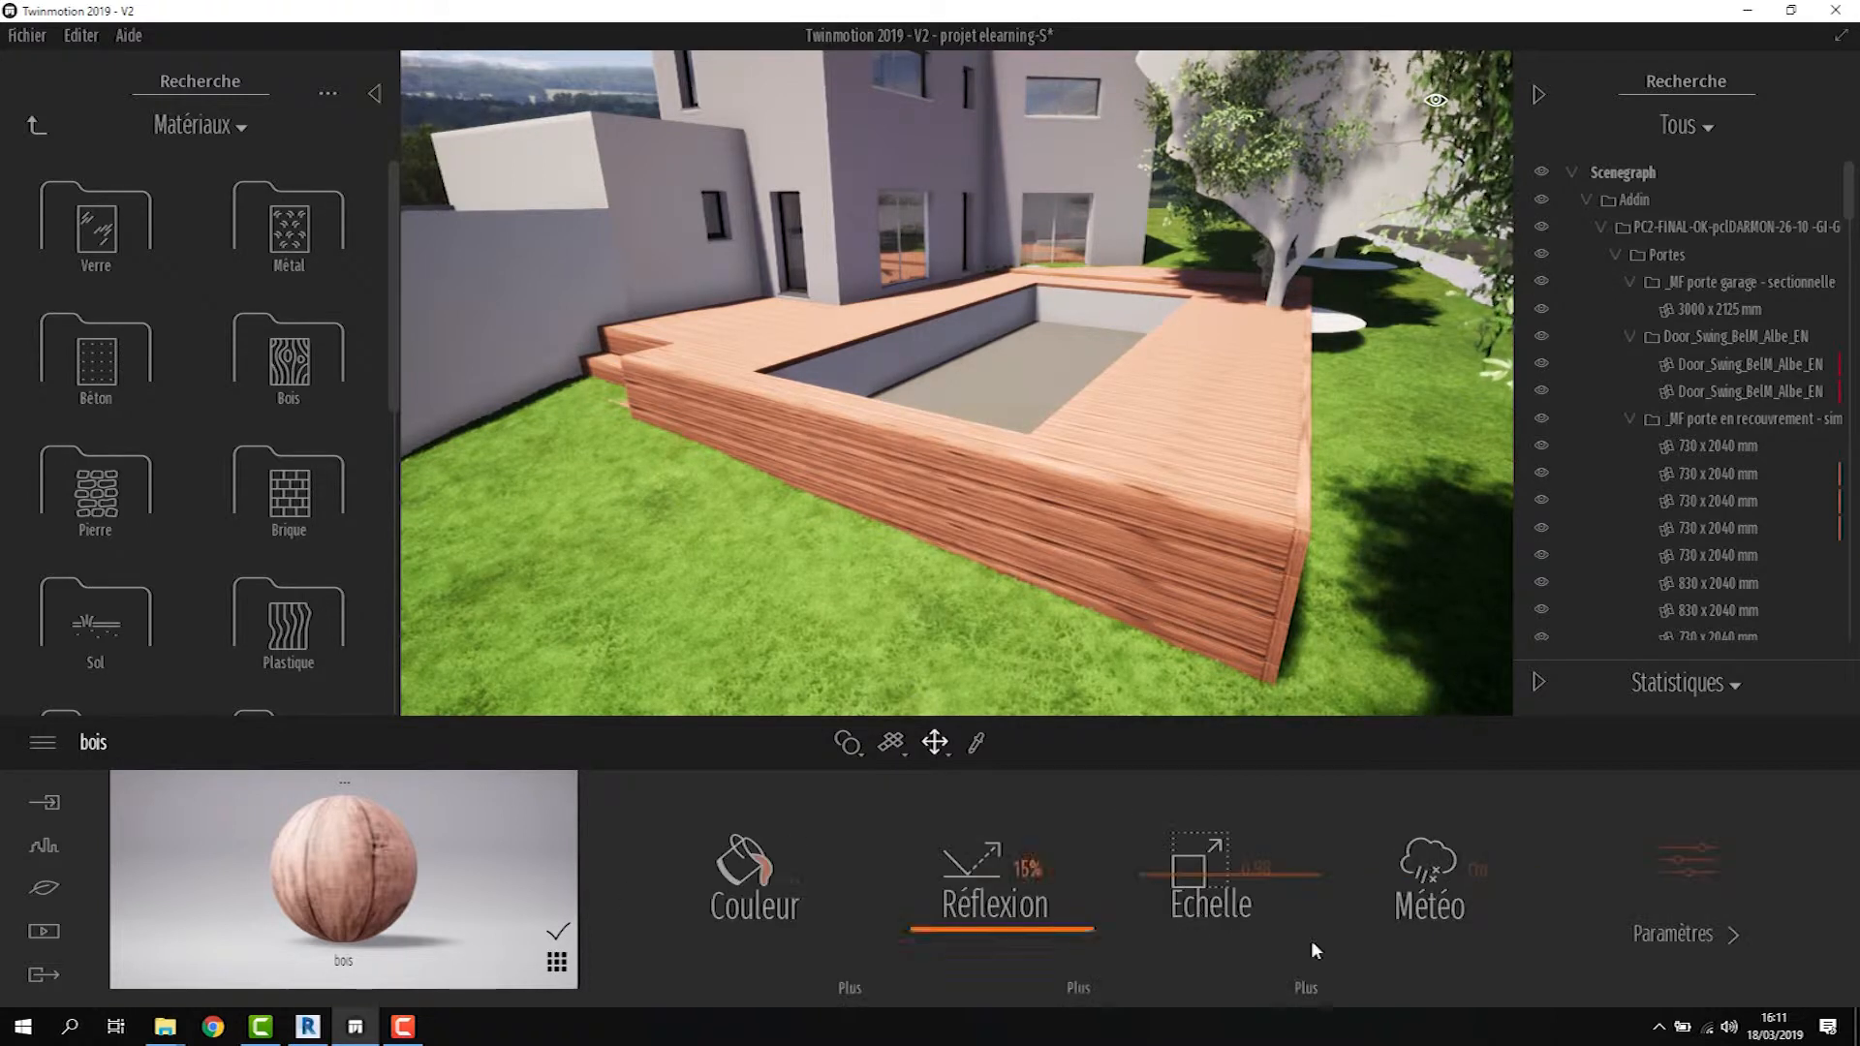
# Paste the copied boards image as the deck material's relief texture, and return to the material's advanced parameters
pyautogui.click(1647, 876)
pyautogui.click(1078, 988)
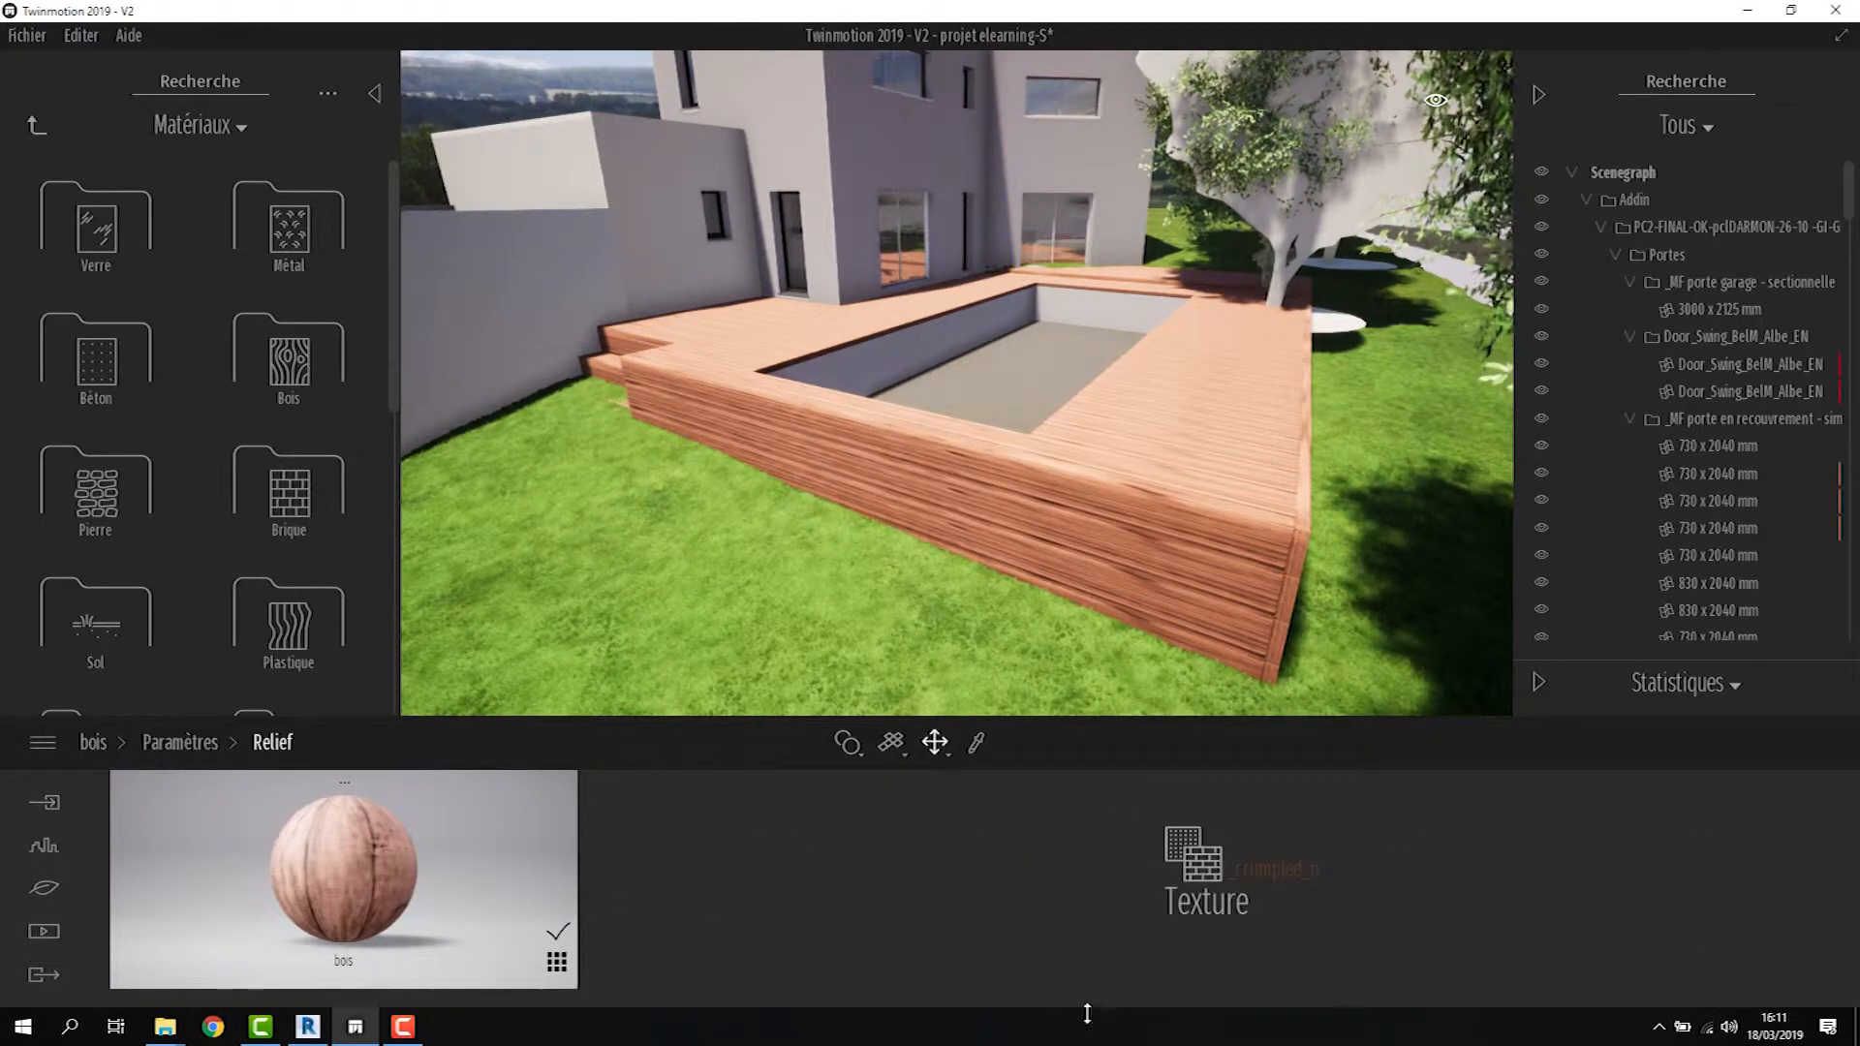
pyautogui.click(1254, 864)
pyautogui.click(1255, 866)
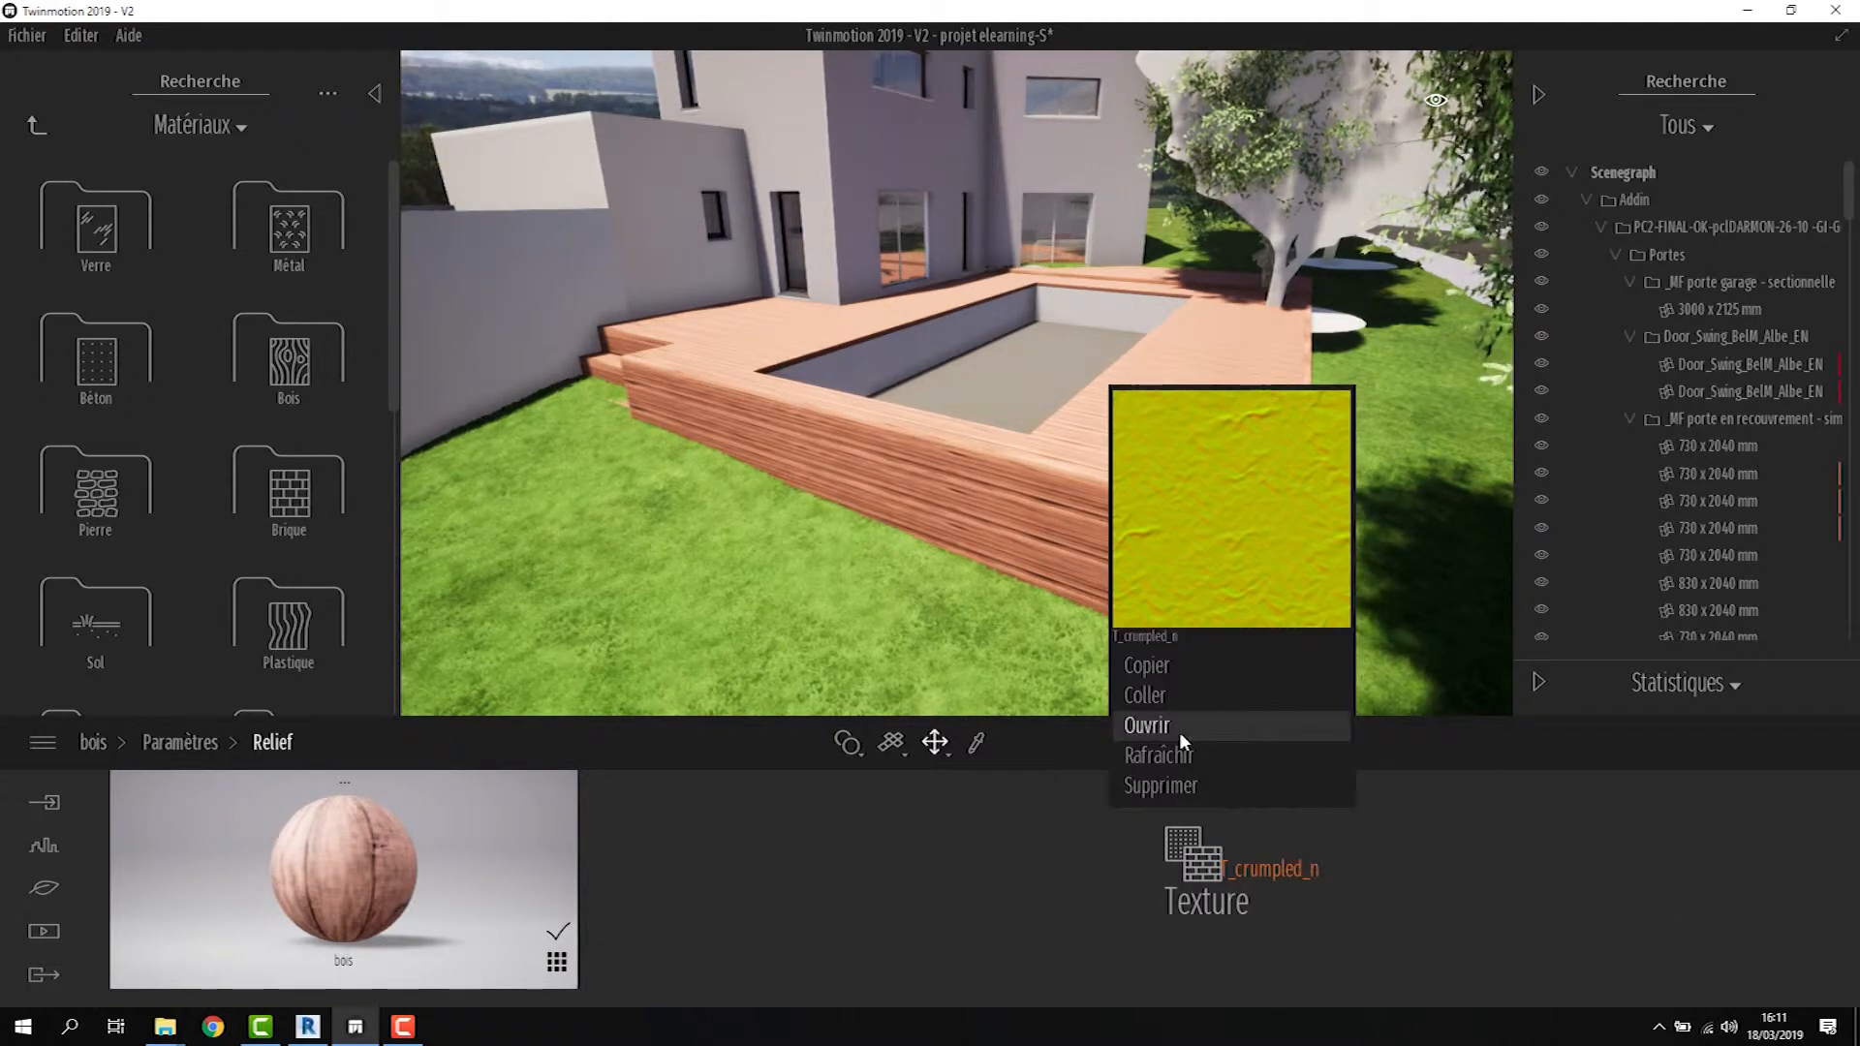
pyautogui.click(1174, 696)
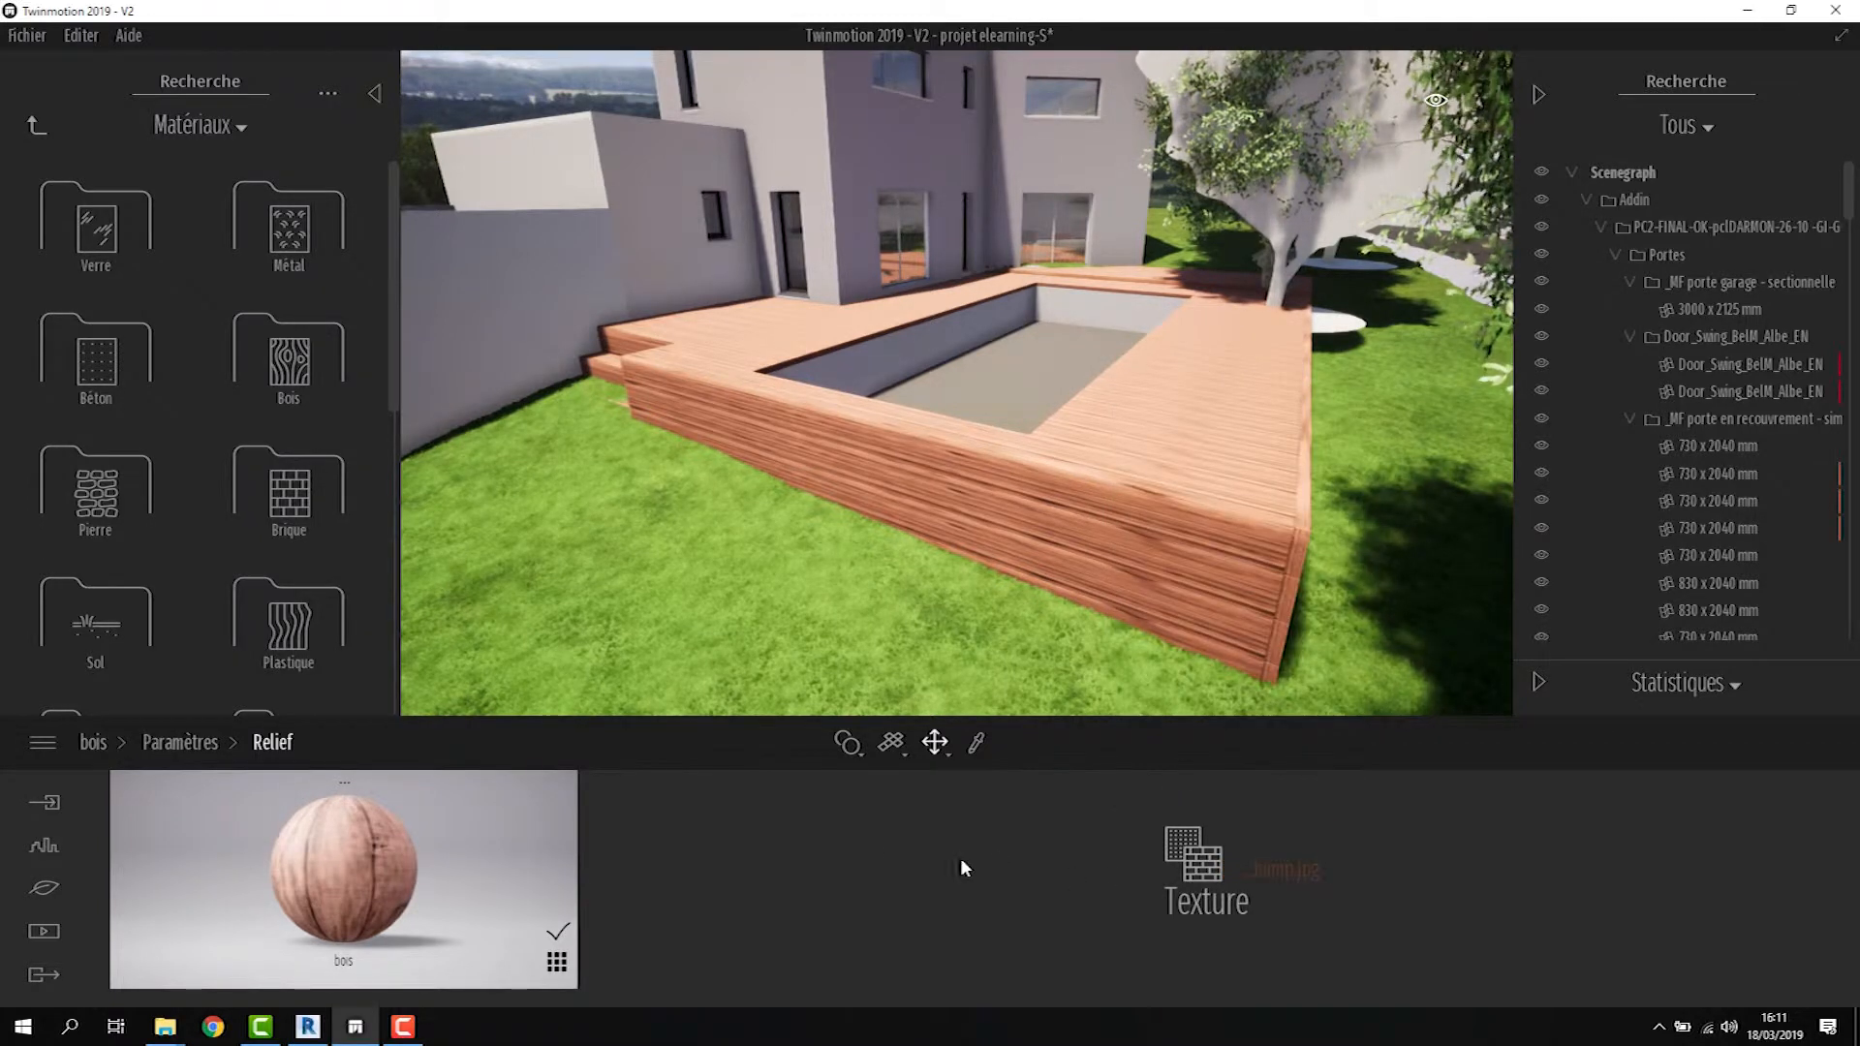
pyautogui.click(106, 741)
pyautogui.click(1699, 859)
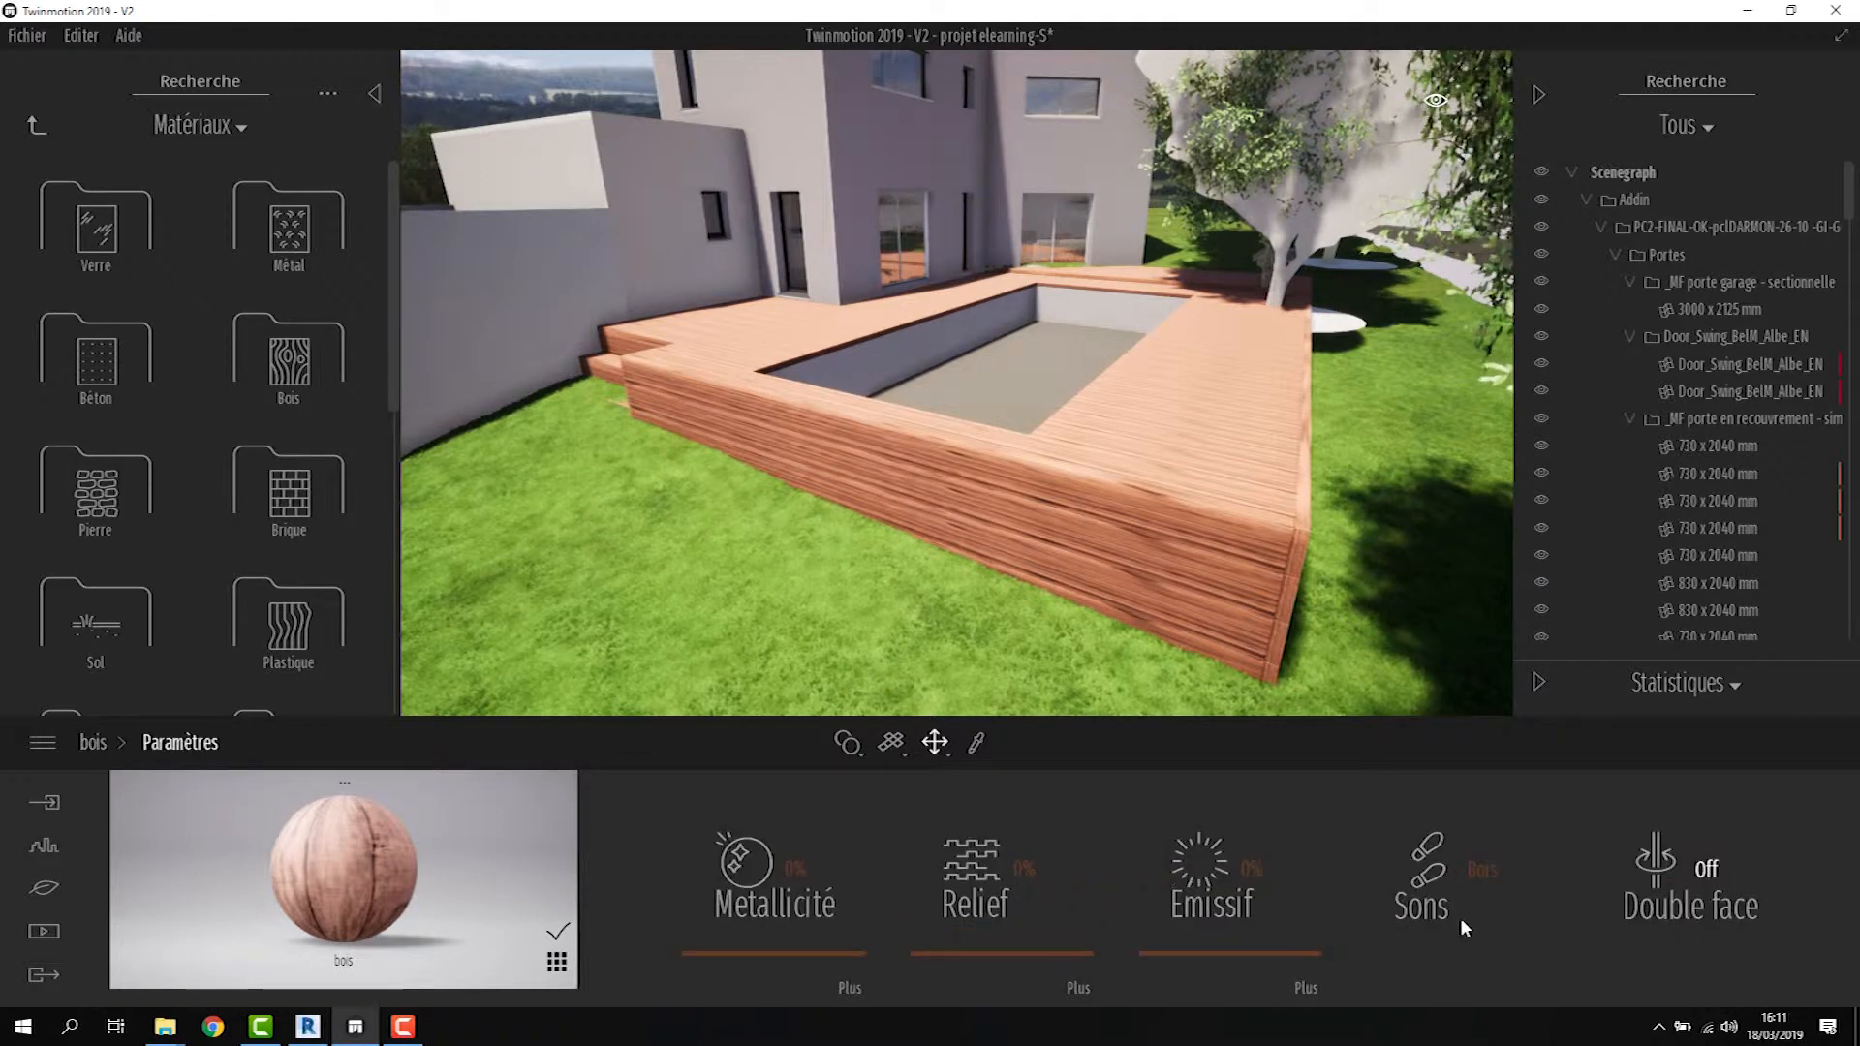
# Set the deck material's relief strength to 48%
pyautogui.moveTo(1035, 951); pyautogui.dragTo(1050, 854)
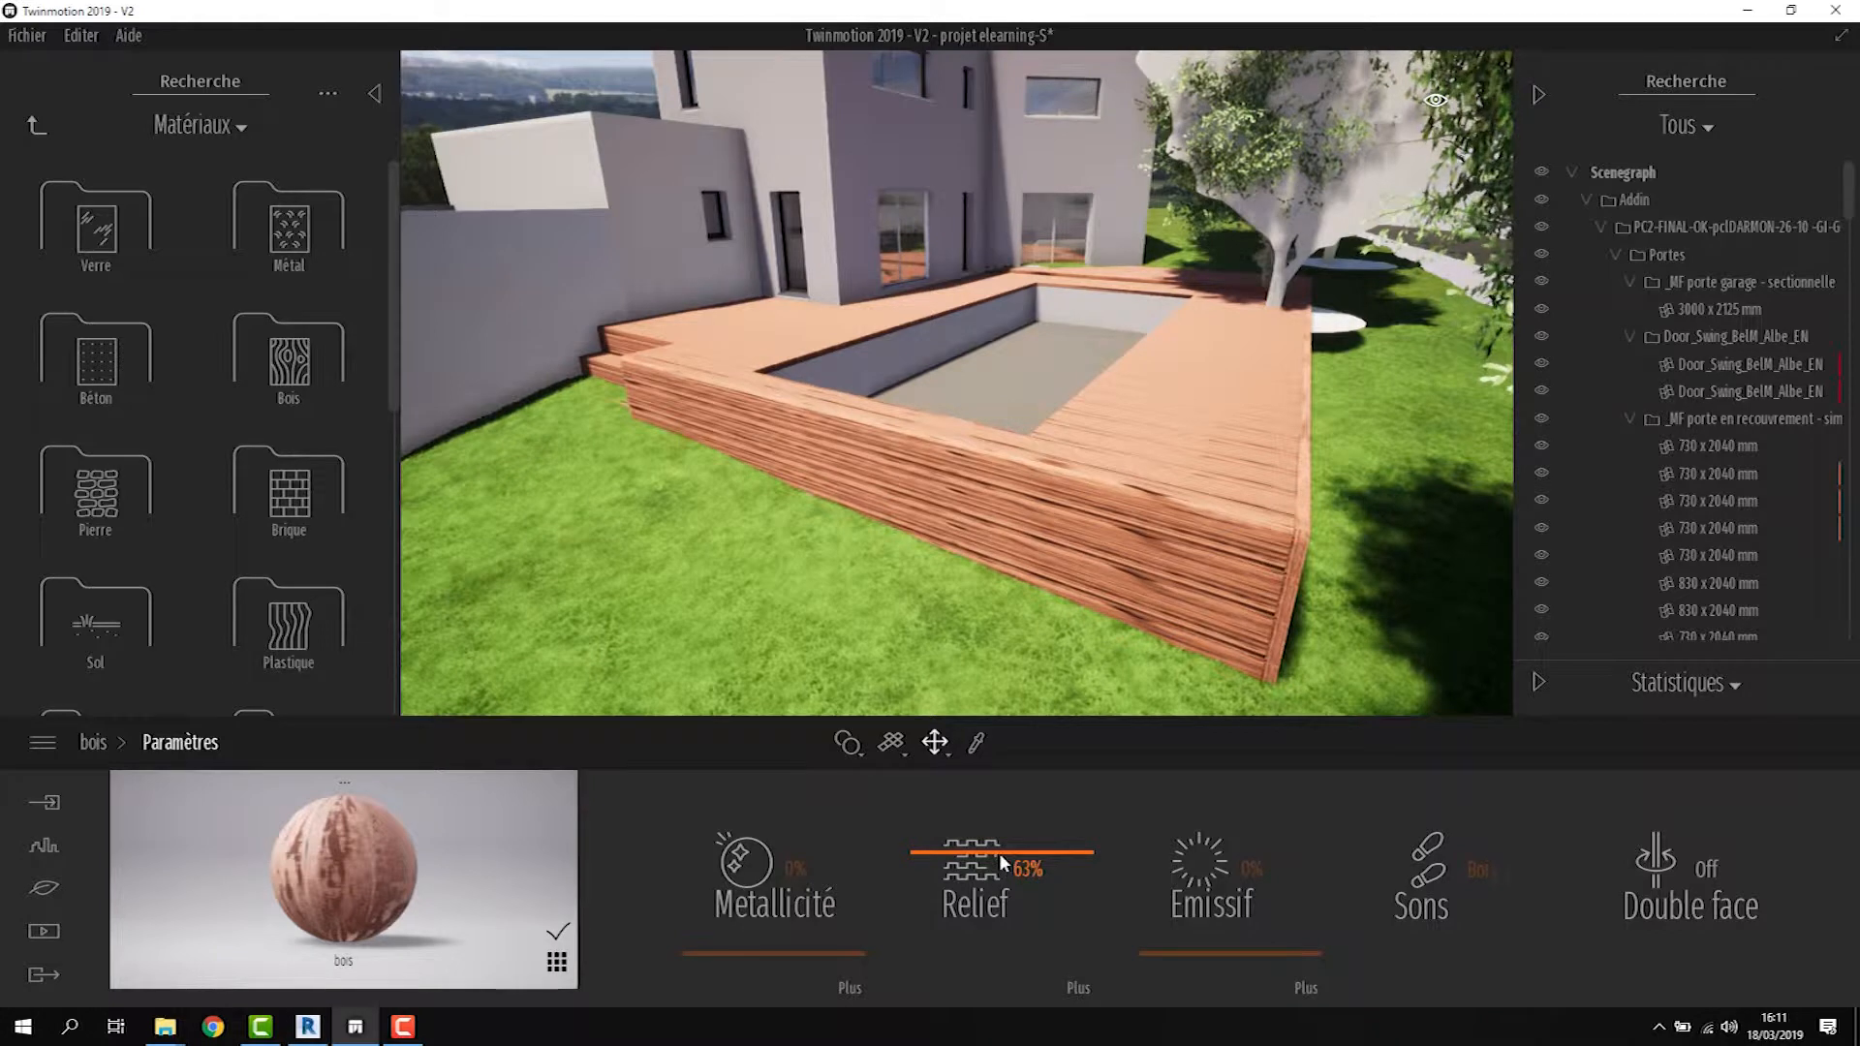
pyautogui.moveTo(1001, 853)
pyautogui.mouseDown()
pyautogui.moveTo(1003, 904)
pyautogui.moveTo(1012, 829)
pyautogui.moveTo(1017, 938)
pyautogui.moveTo(1021, 877)
pyautogui.mouseUp()
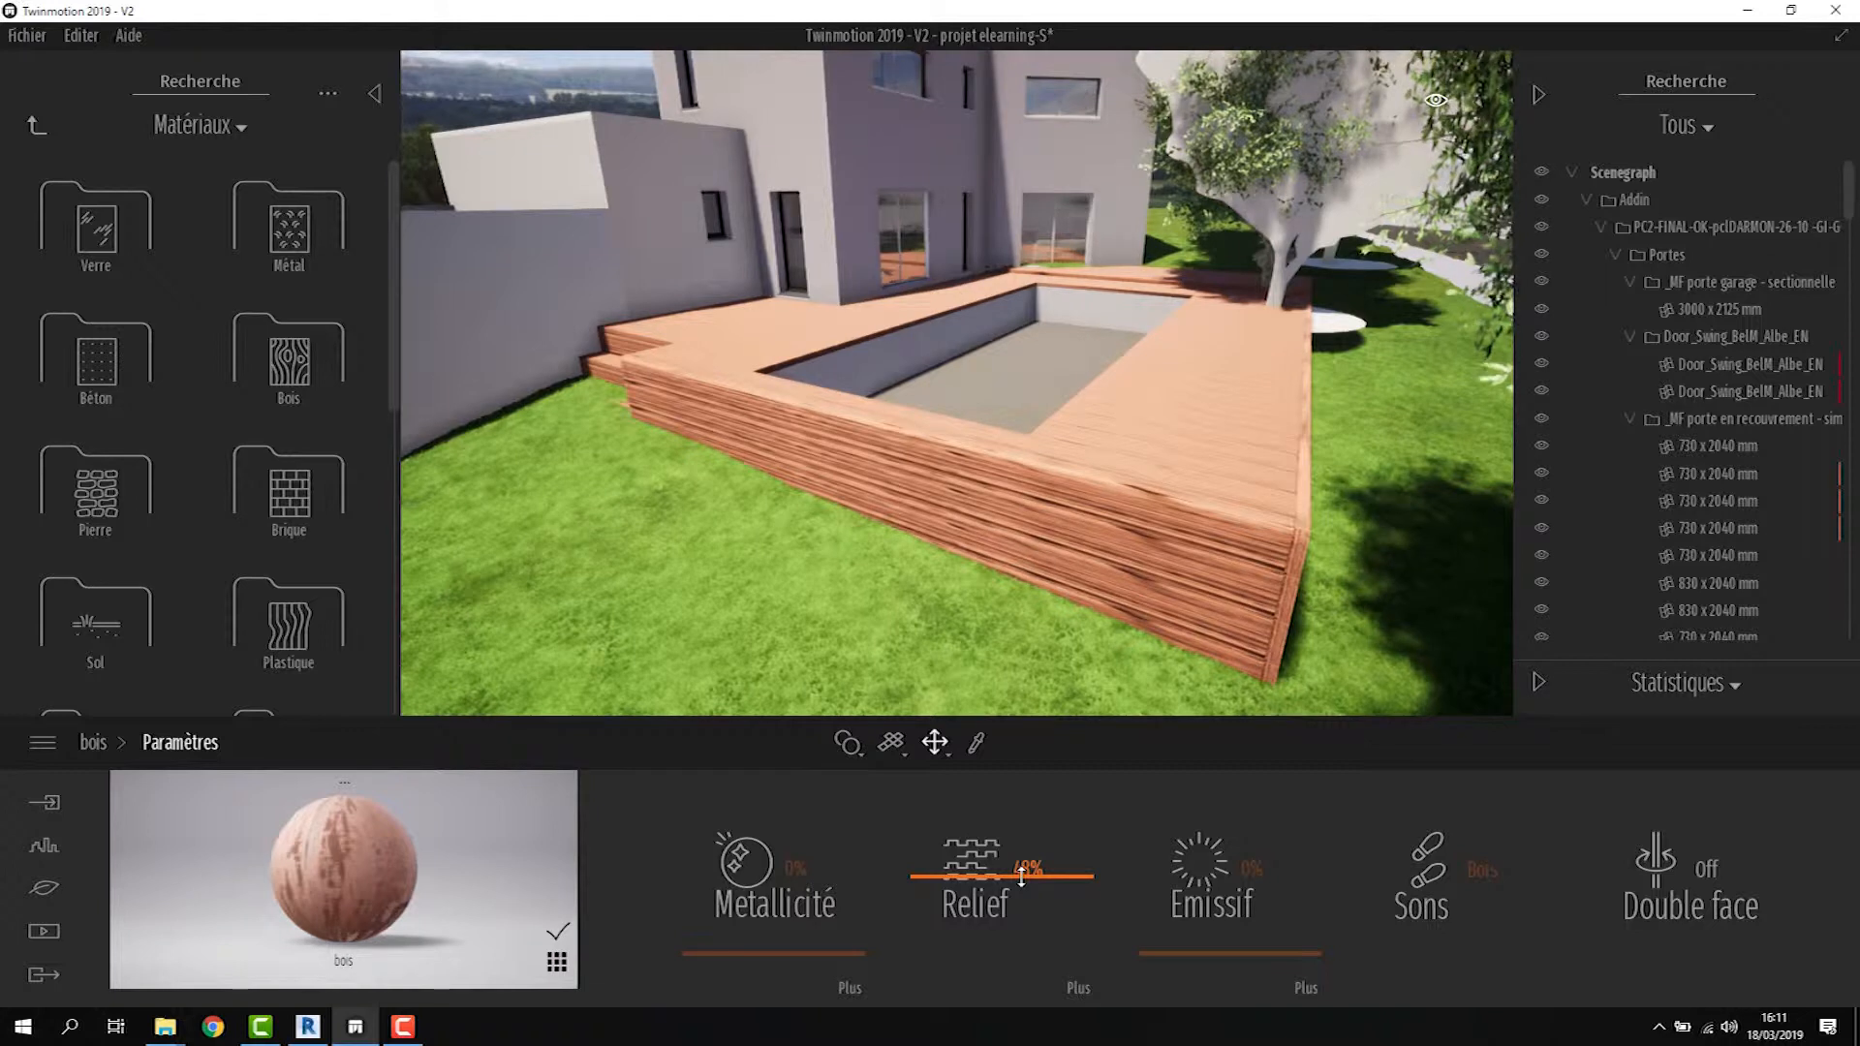
pyautogui.moveTo(1237, 543); pyautogui.dragTo(1225, 671, button='middle')
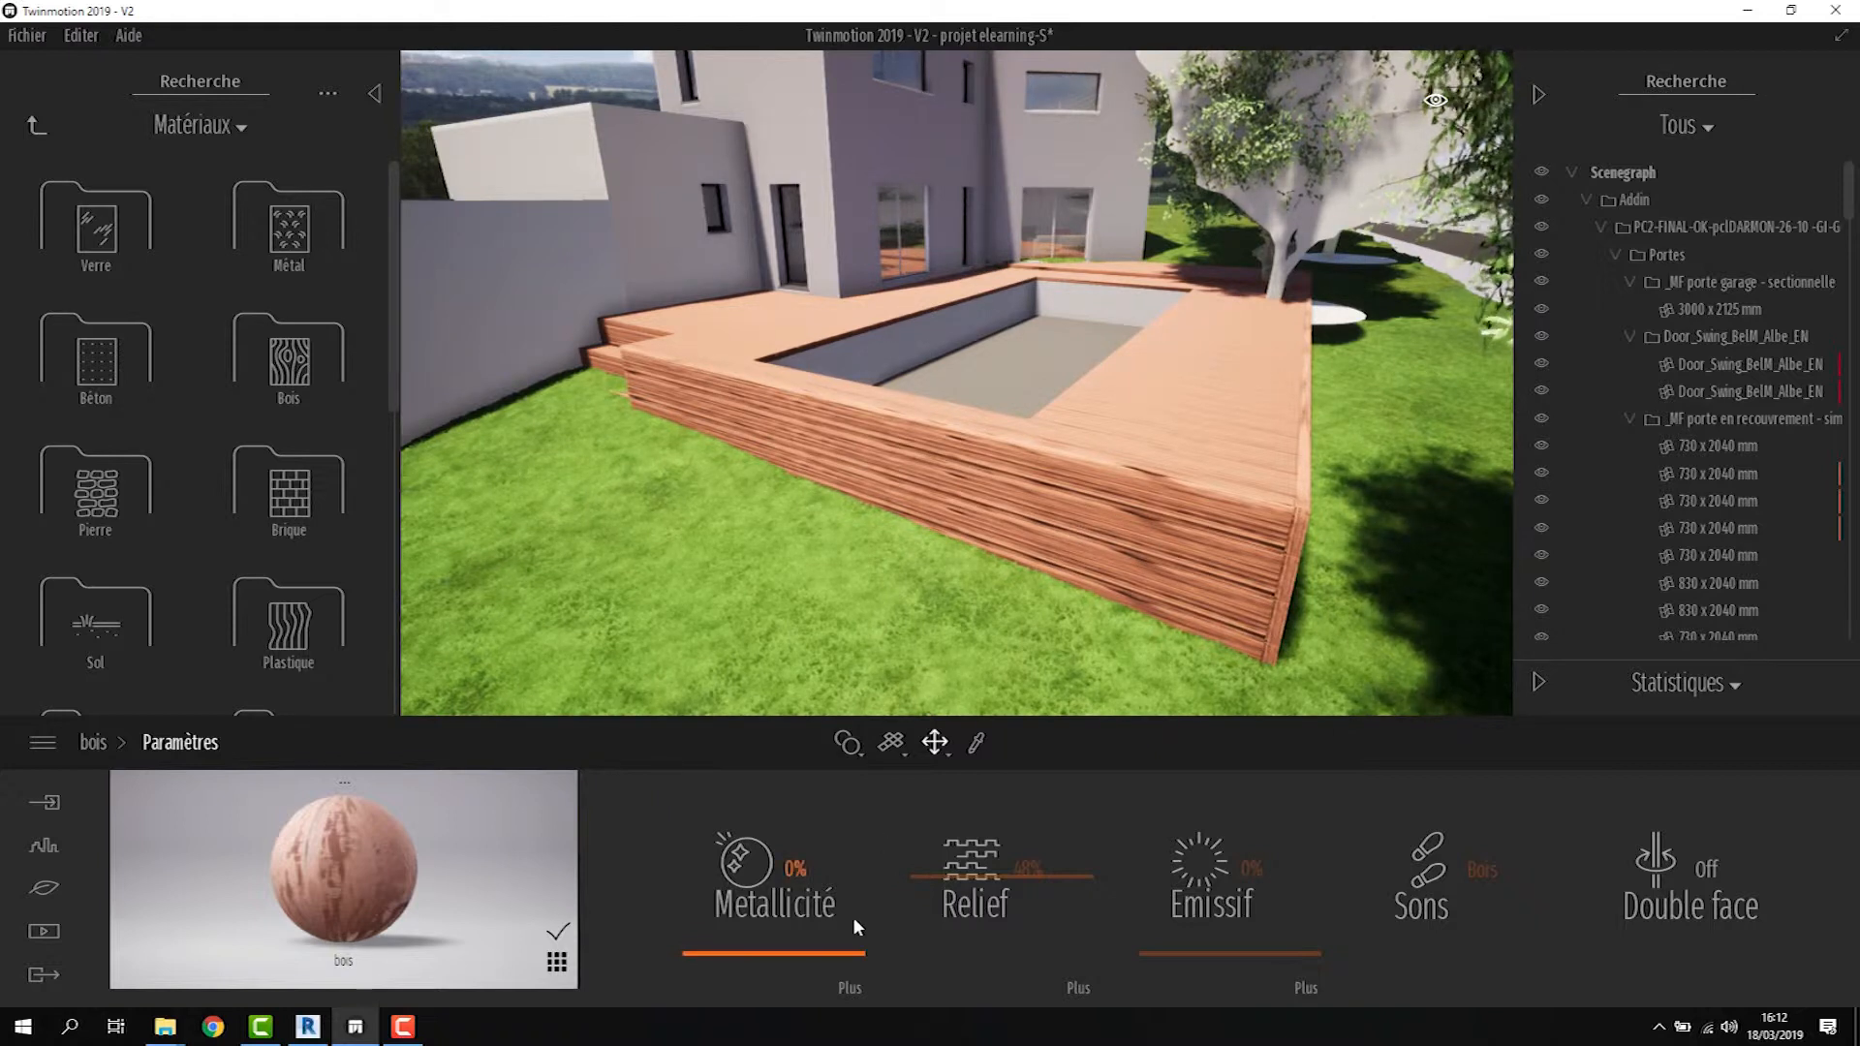
# Set the deck material's metallicity to 29% and view the whole deck from farther back
pyautogui.moveTo(849, 951); pyautogui.dragTo(857, 905)
pyautogui.moveTo(1362, 443); pyautogui.dragTo(1281, 506, button='middle')
pyautogui.scroll(-2, 1107, 574)
pyautogui.moveTo(1084, 601); pyautogui.dragTo(1189, 350, button='middle')
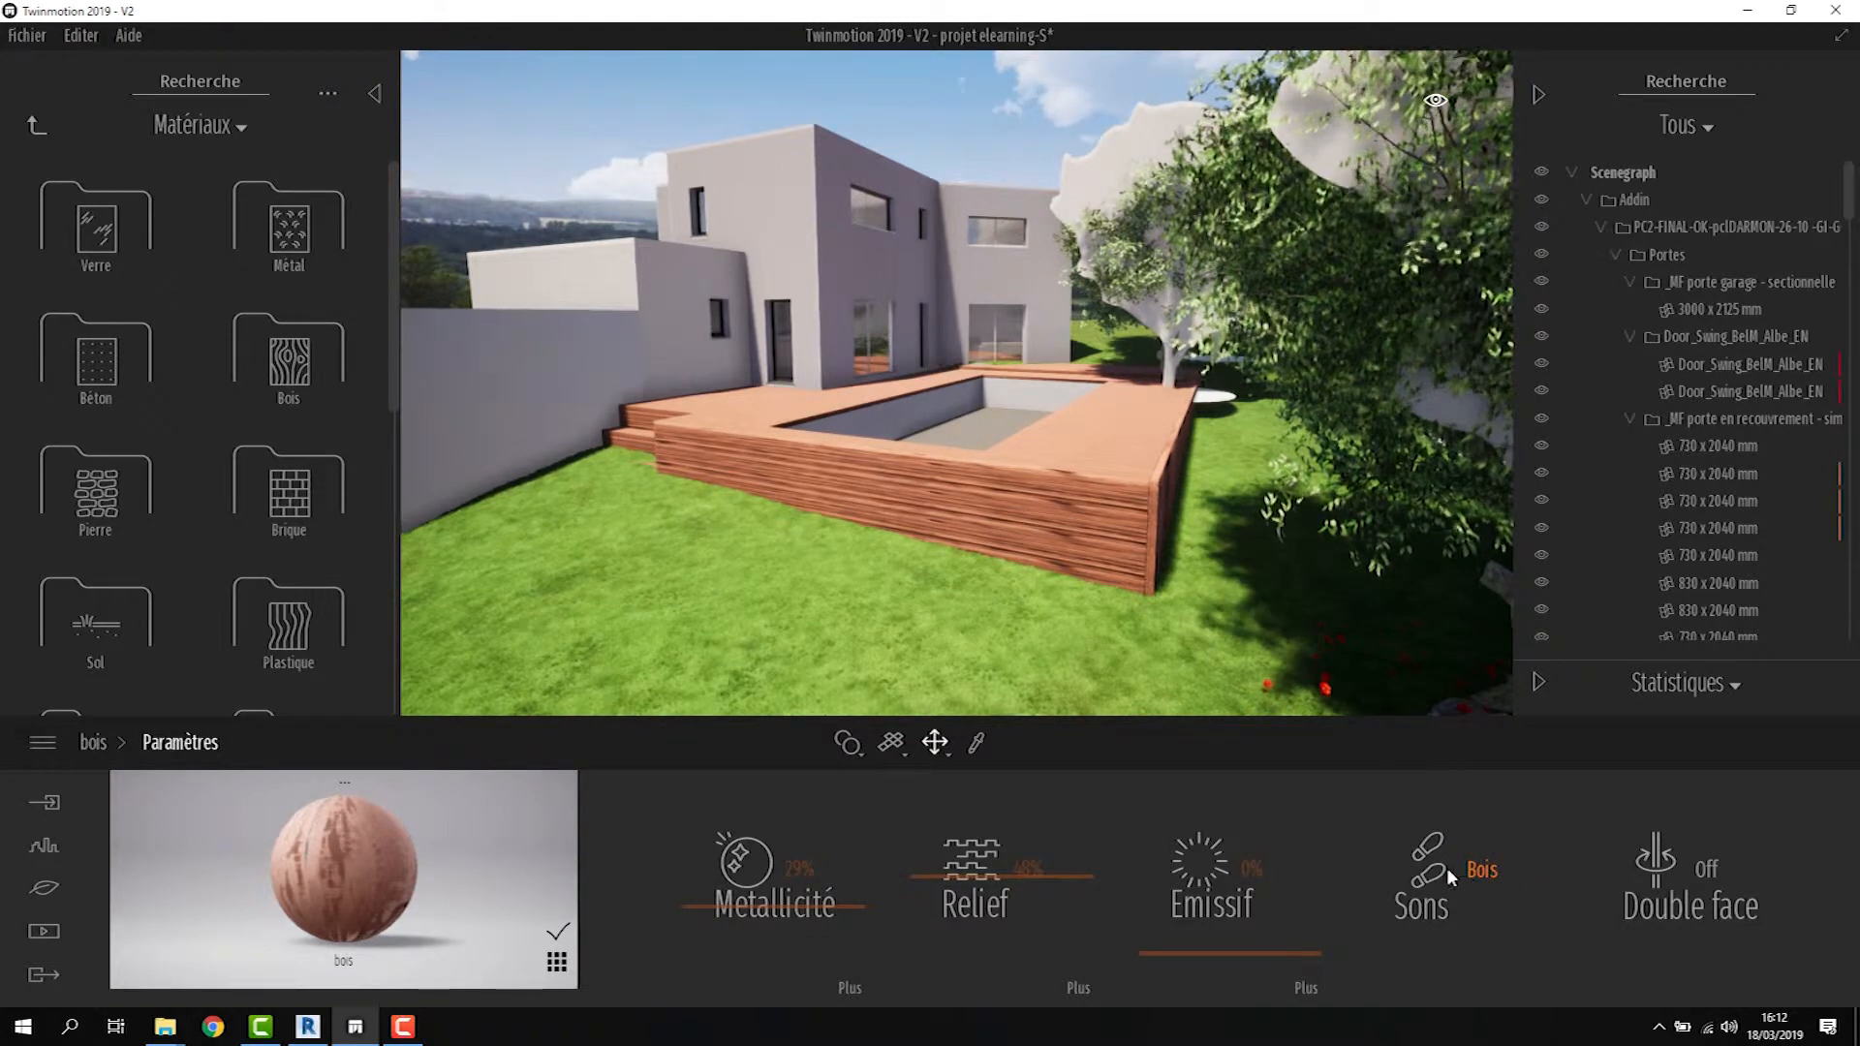
# Look through the available sound types for the deck material, and return to its main settings
pyautogui.click(1473, 870)
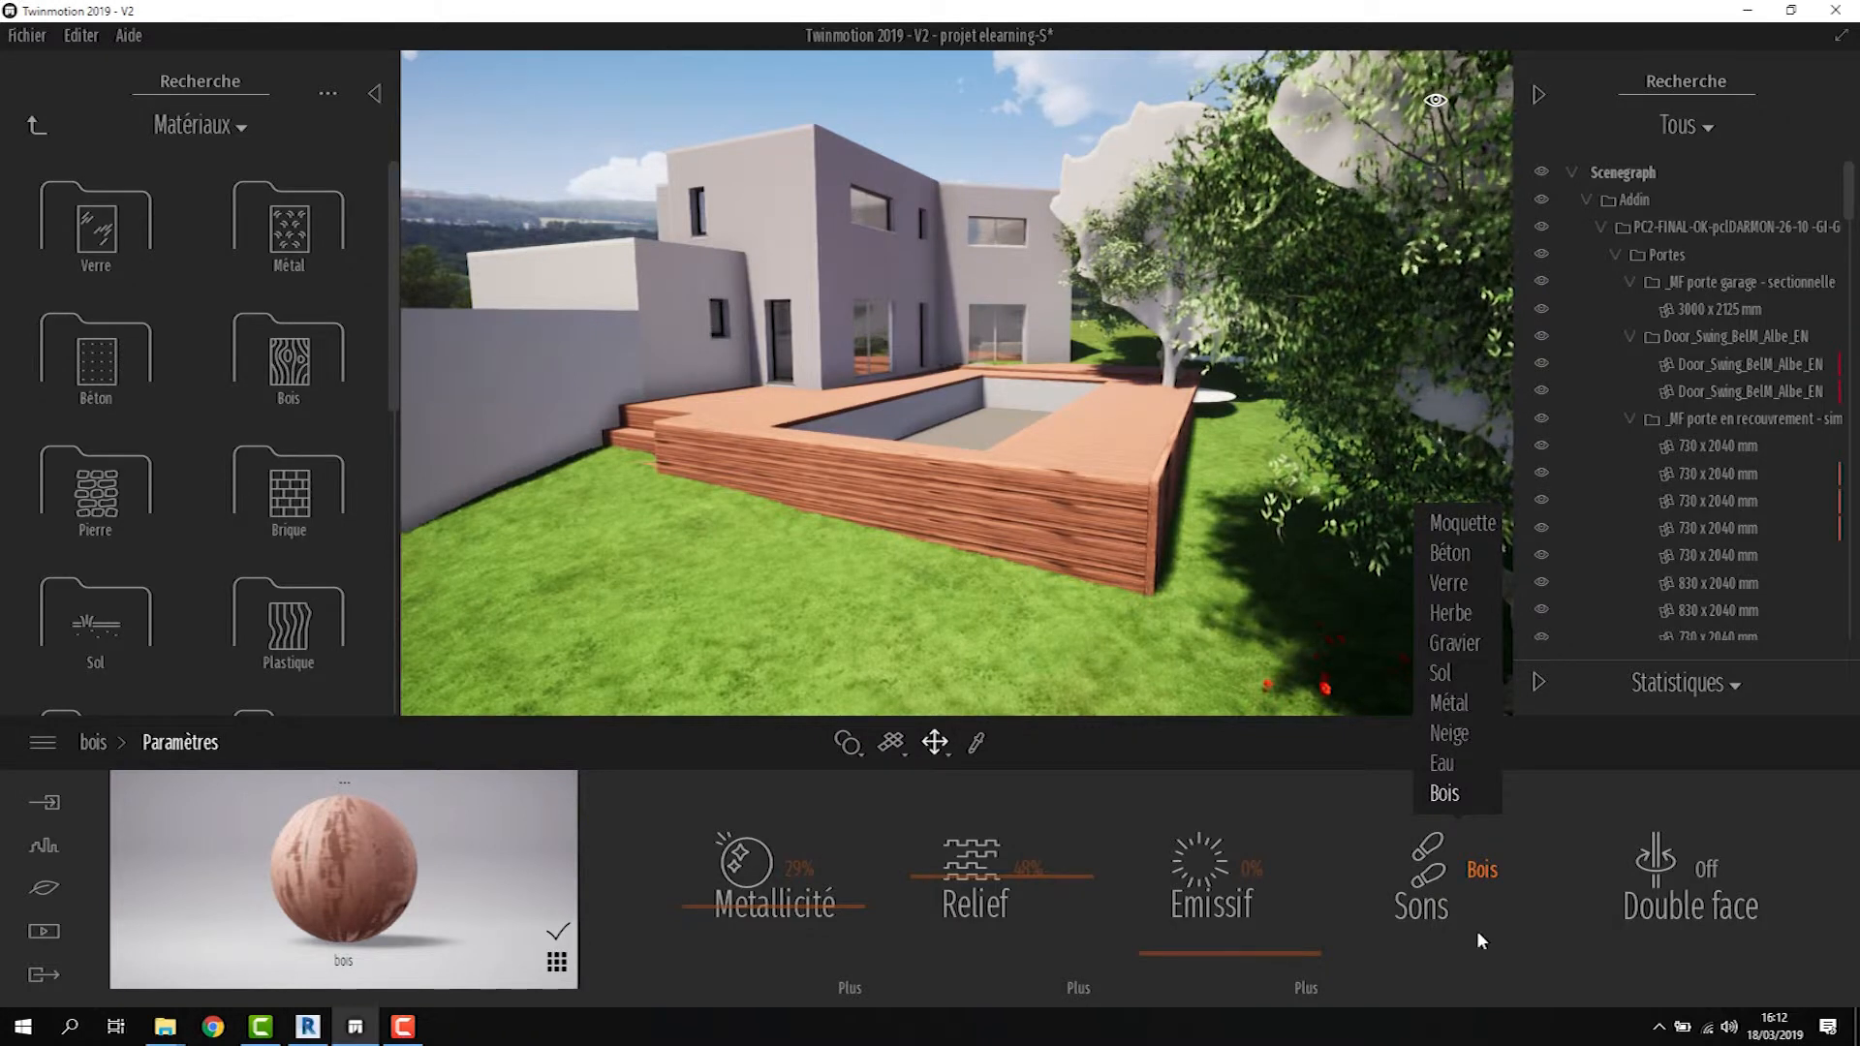
pyautogui.click(93, 743)
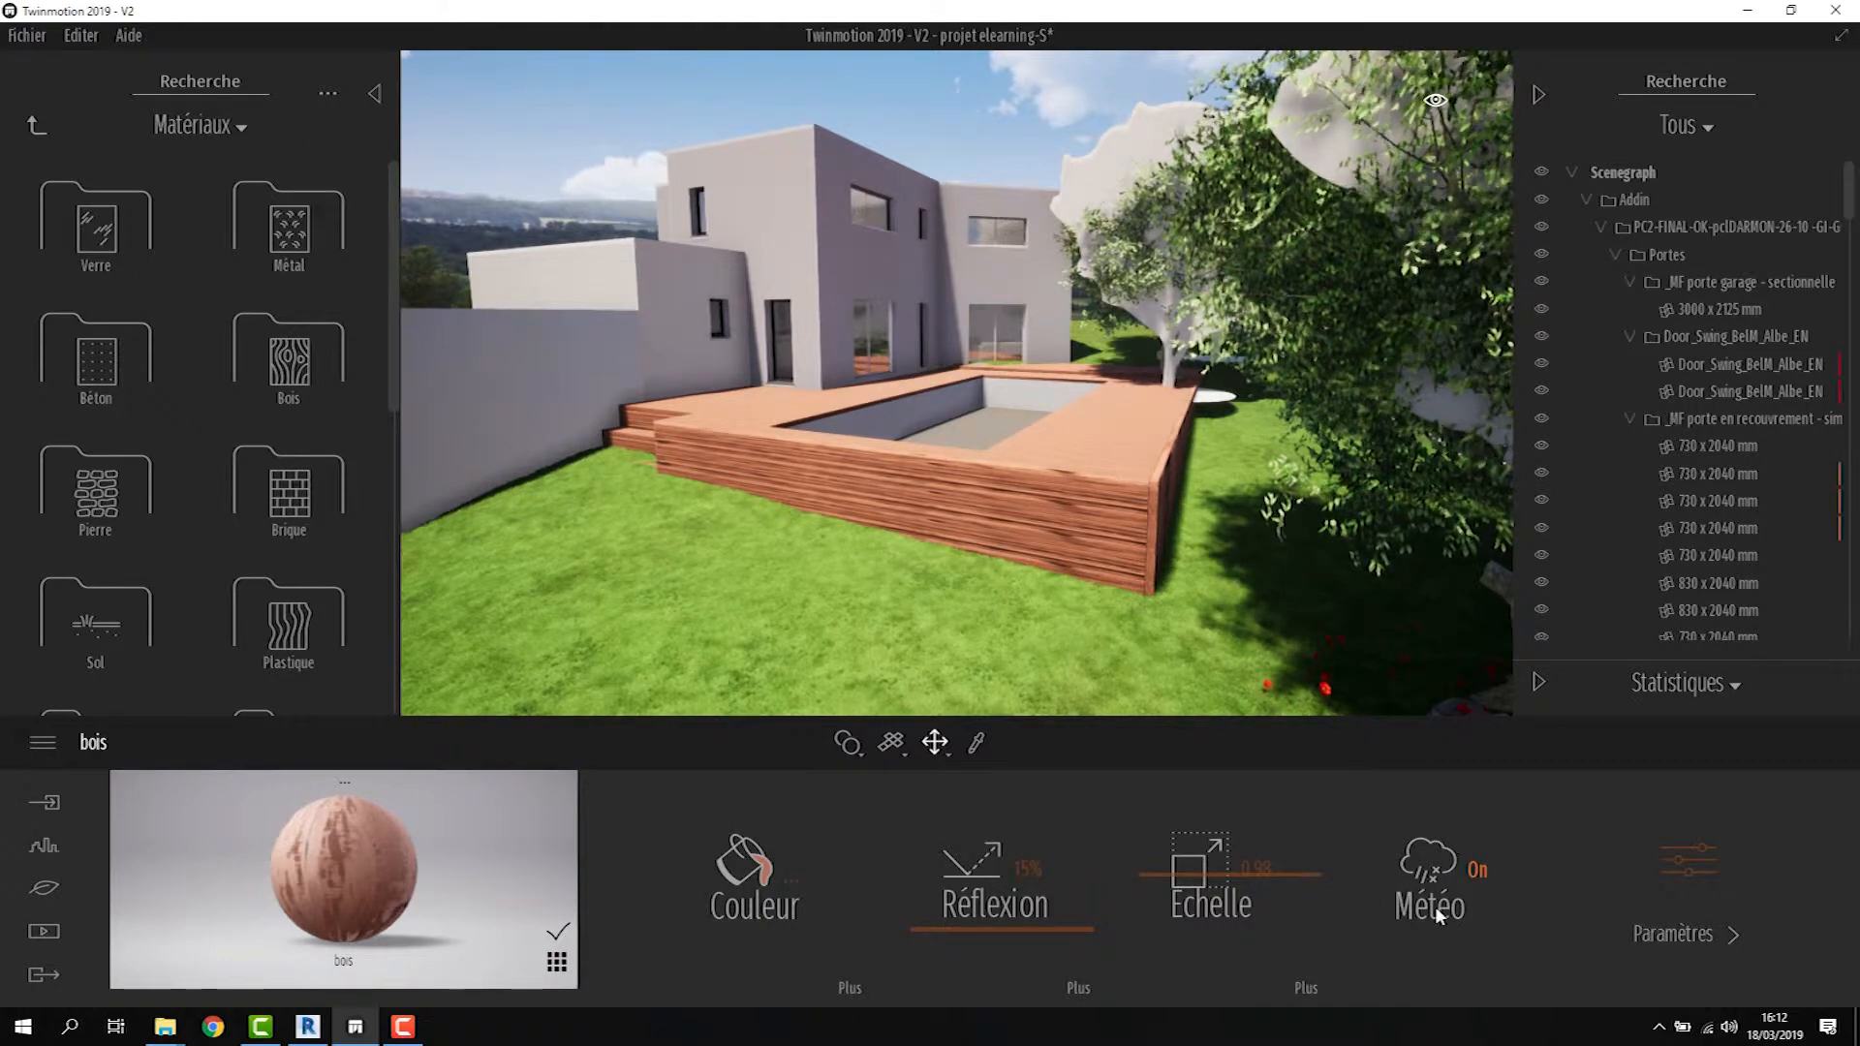
pyautogui.moveTo(1148, 582); pyautogui.dragTo(1073, 509, button='middle')
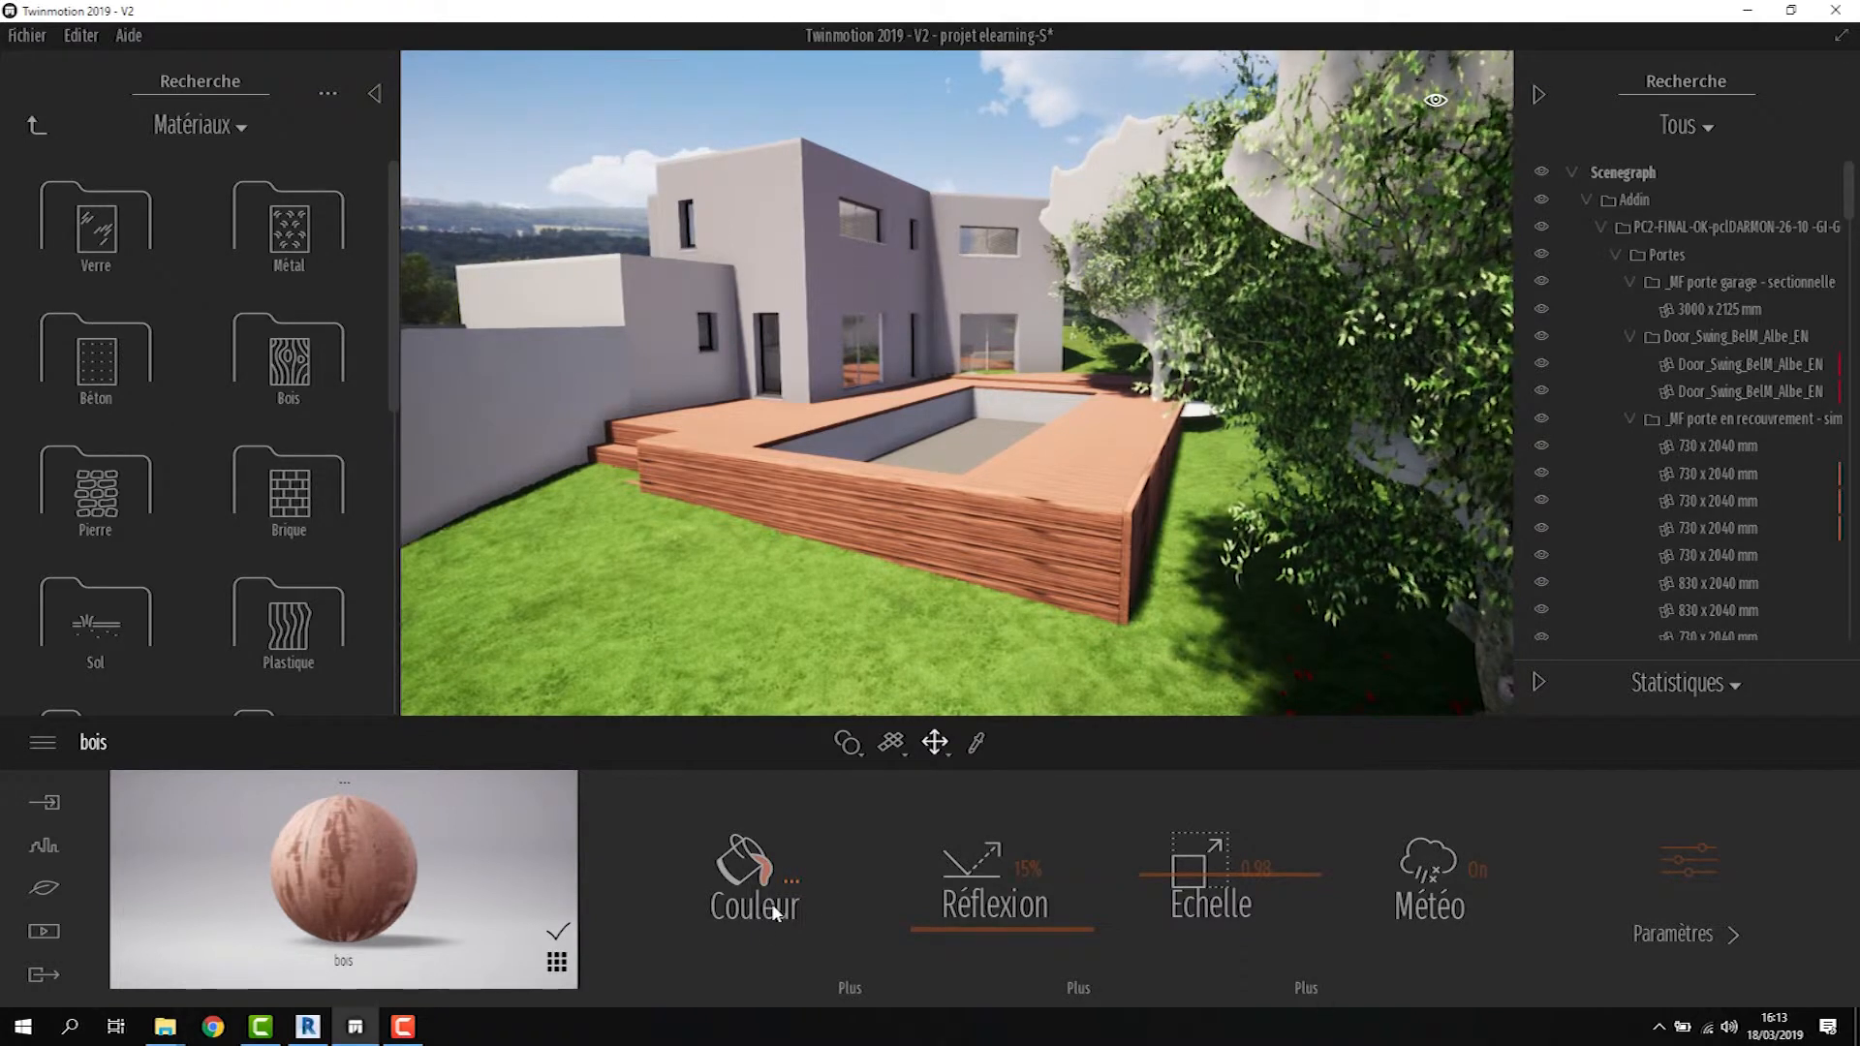
# Set the luminosity of the deck material's colour texture to about 54%, and check which texture its reflection uses
pyautogui.click(851, 989)
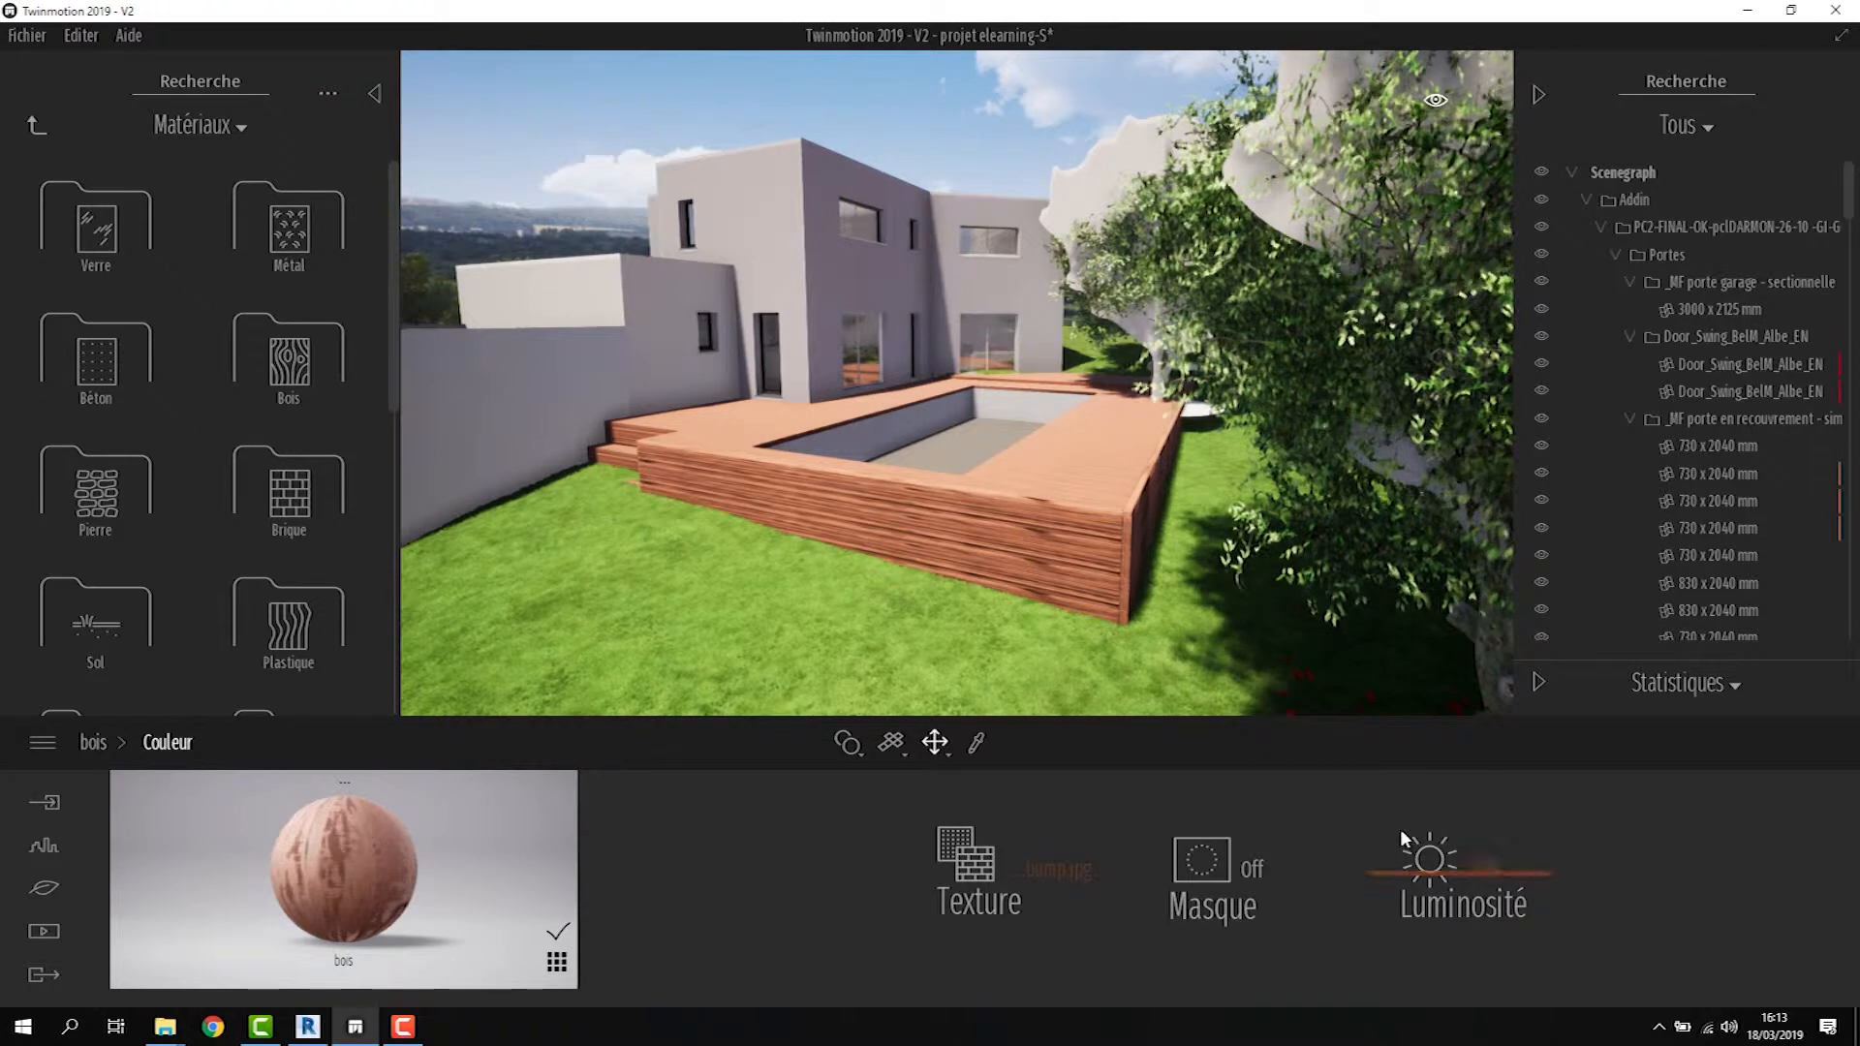
pyautogui.moveTo(1445, 857)
pyautogui.mouseDown()
pyautogui.moveTo(1449, 818)
pyautogui.moveTo(1453, 898)
pyautogui.moveTo(1461, 867)
pyautogui.mouseUp()
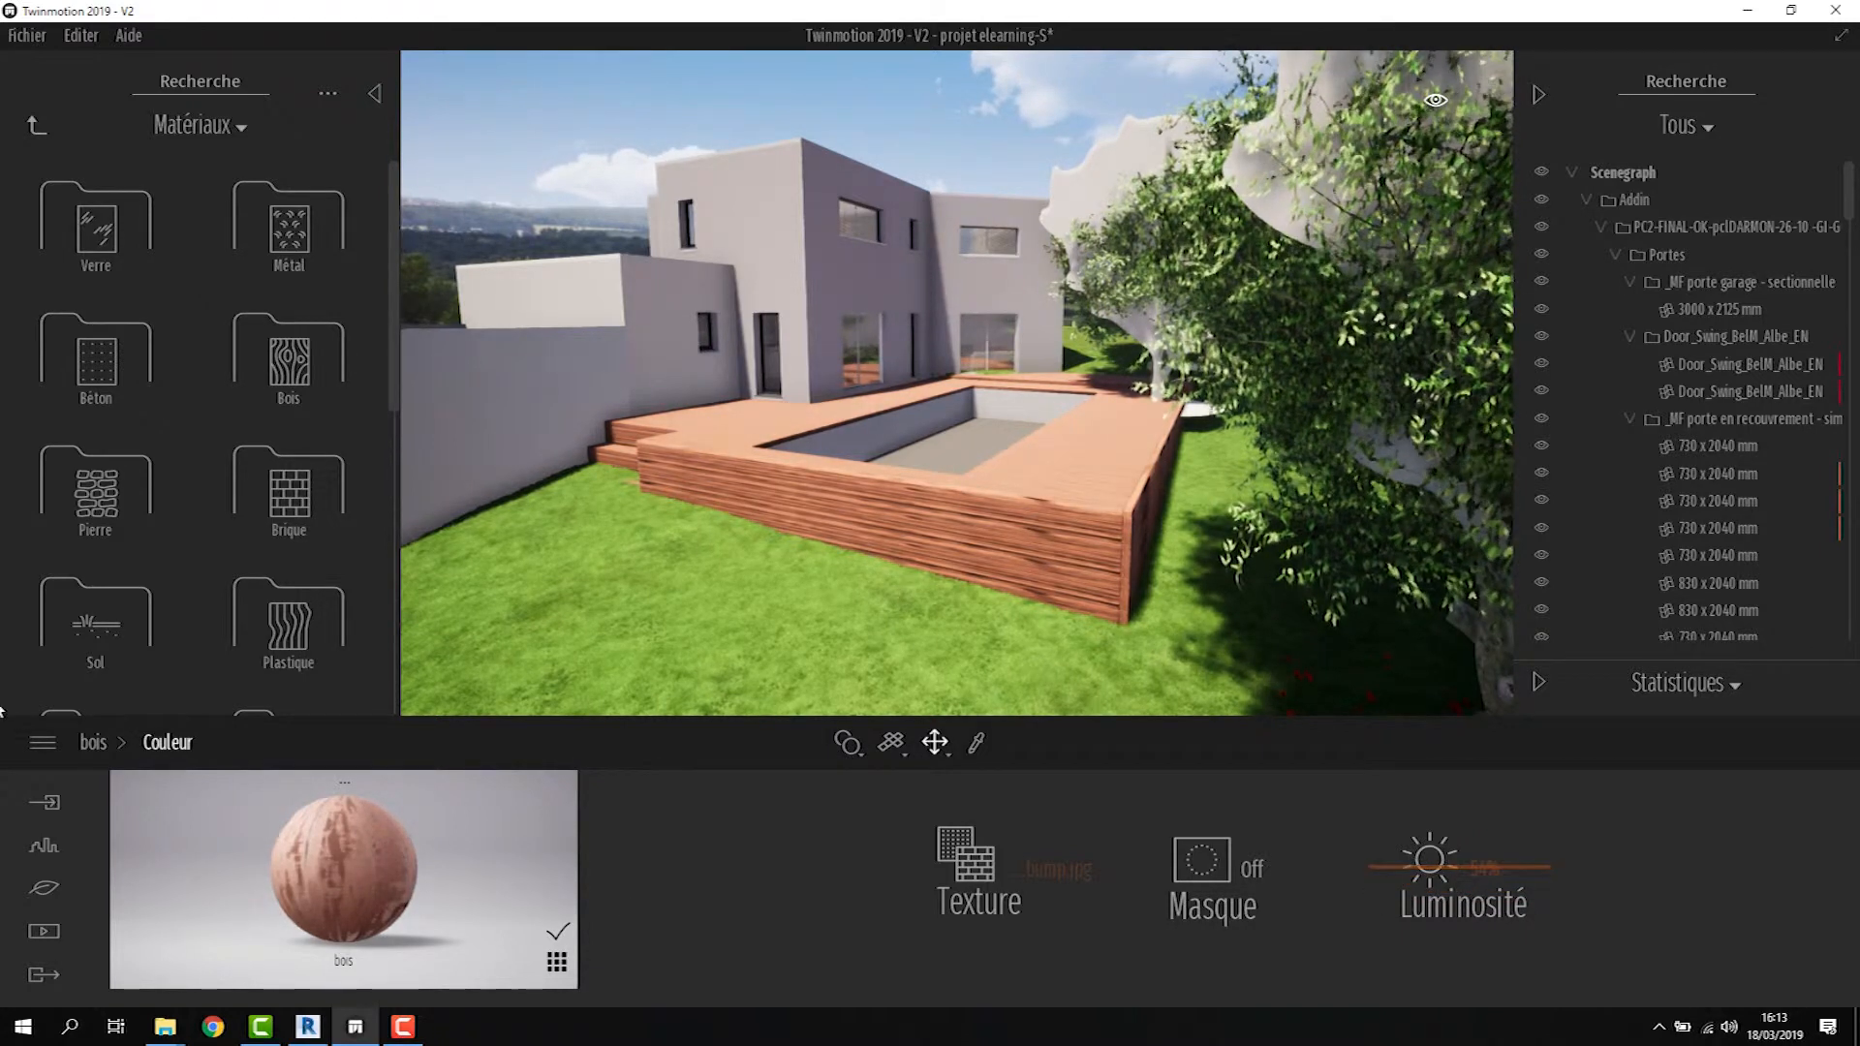
pyautogui.click(92, 742)
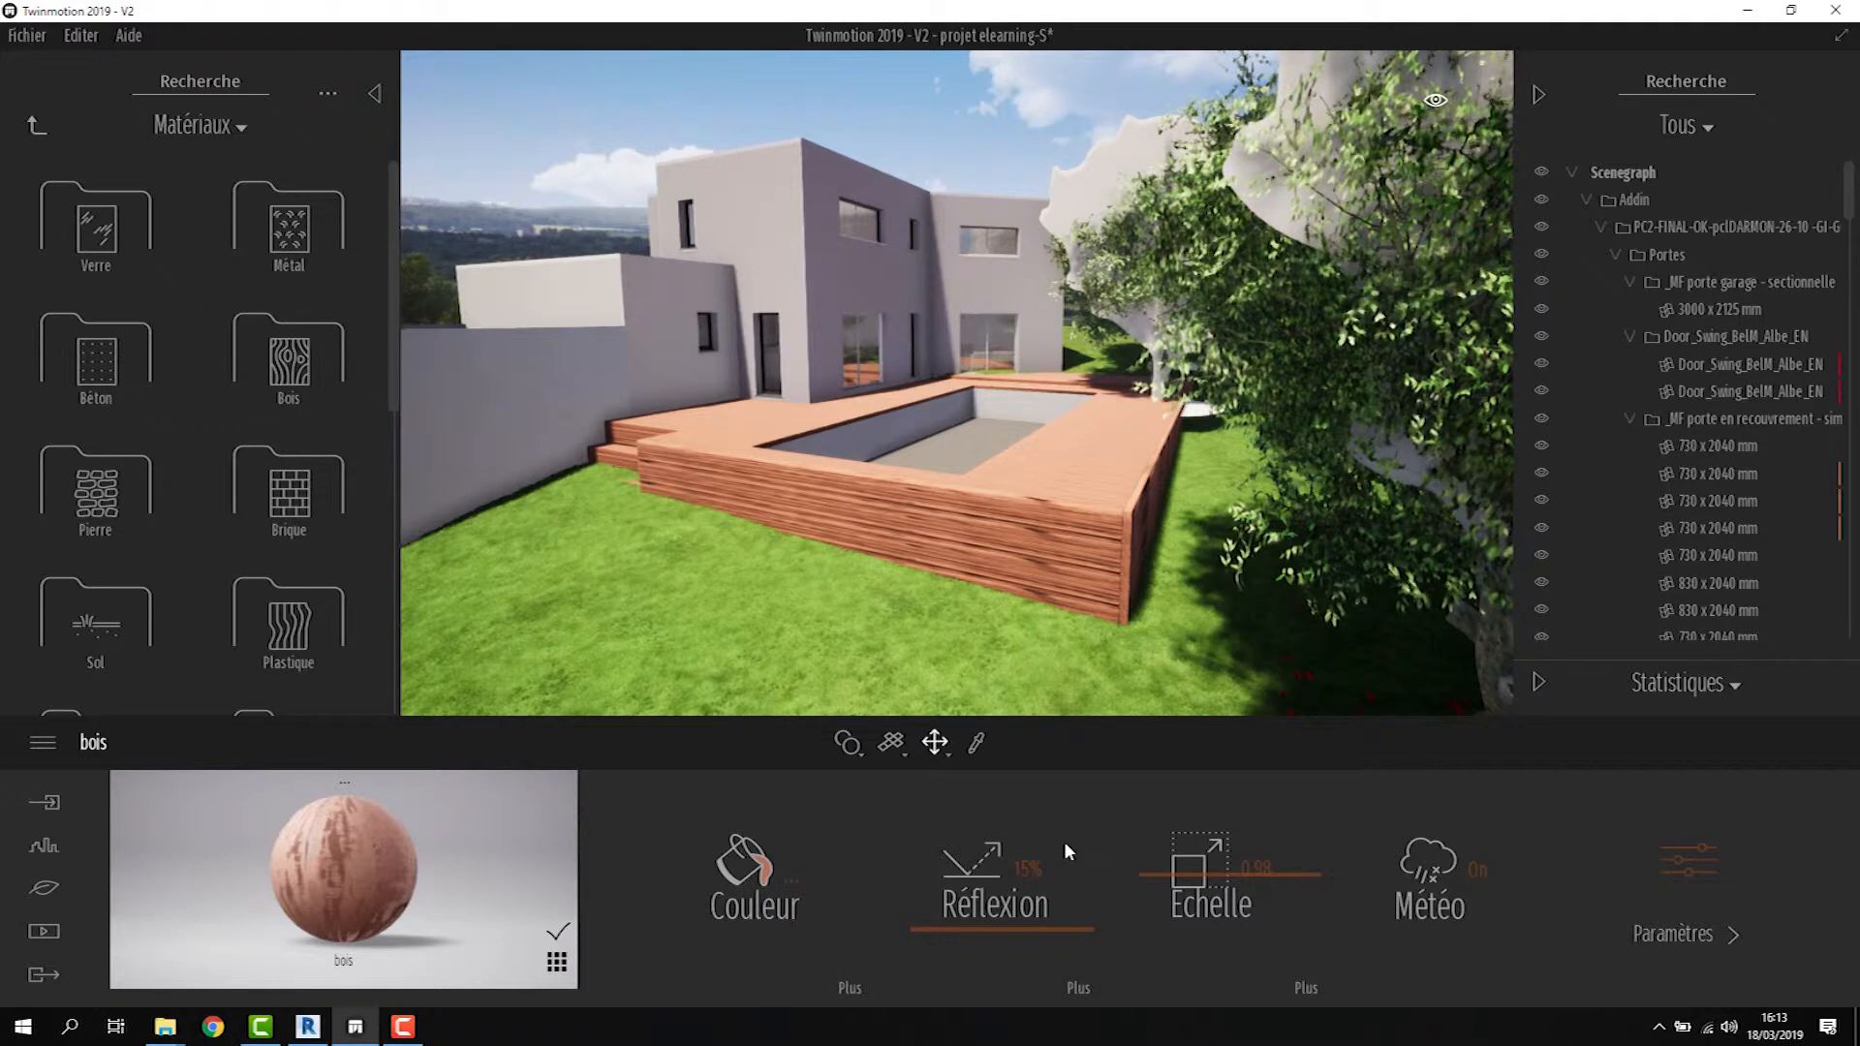
pyautogui.click(1081, 990)
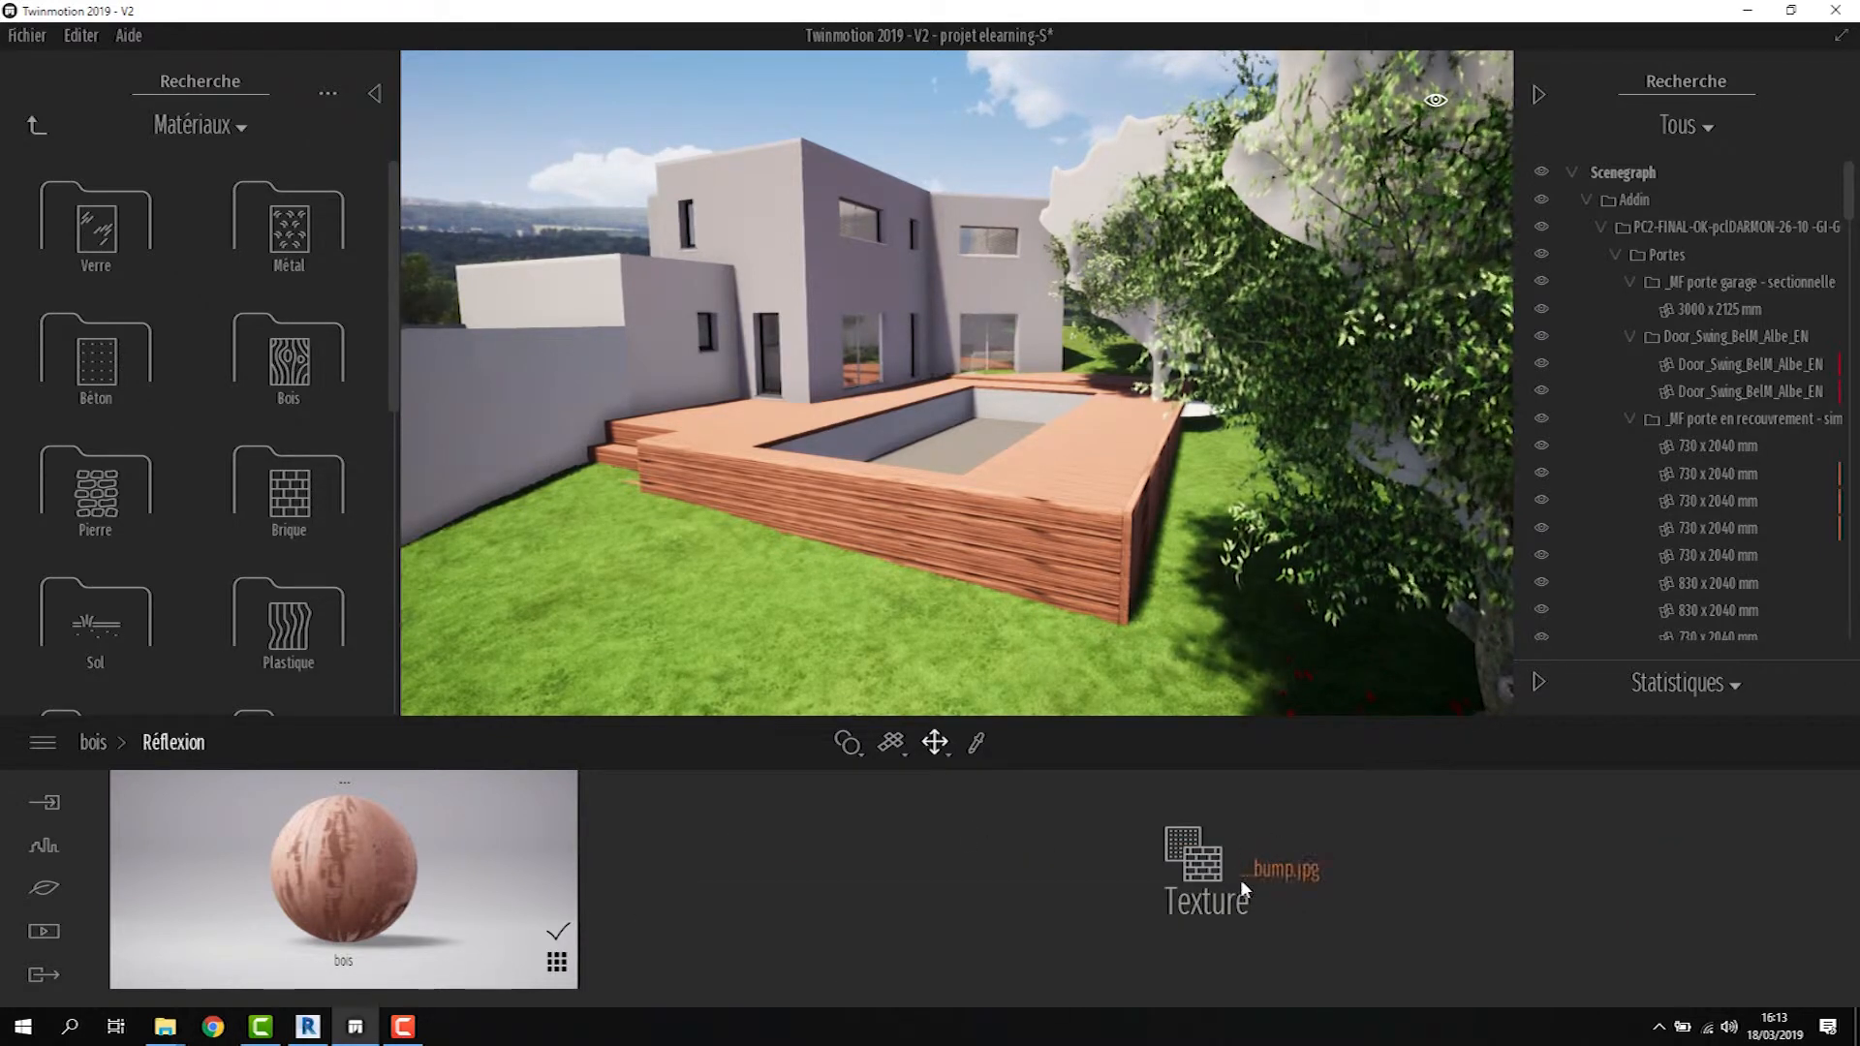
pyautogui.click(79, 743)
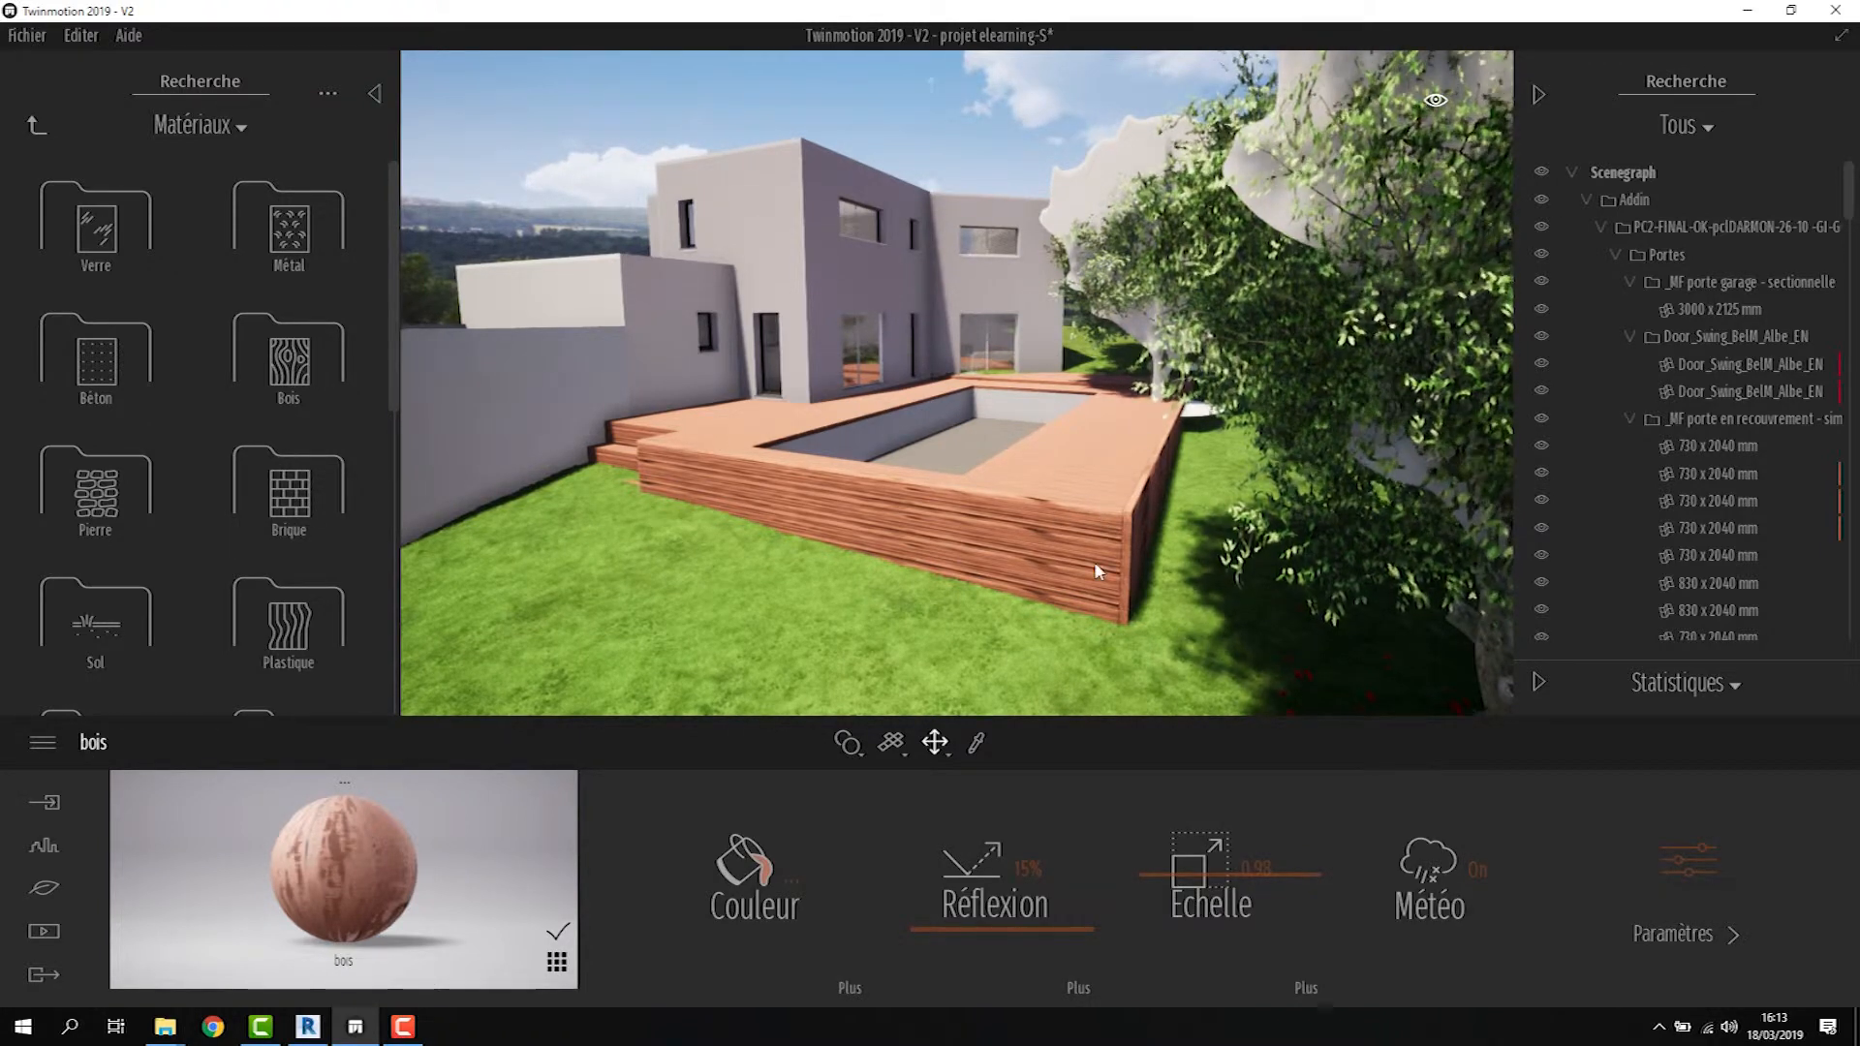
# Try a stronger reflection of 87% on the deck, settle on 17%, and set the material's metallicity to 19%
pyautogui.moveTo(1002, 921); pyautogui.dragTo(1014, 823)
pyautogui.moveTo(1112, 568); pyautogui.dragTo(1031, 387)
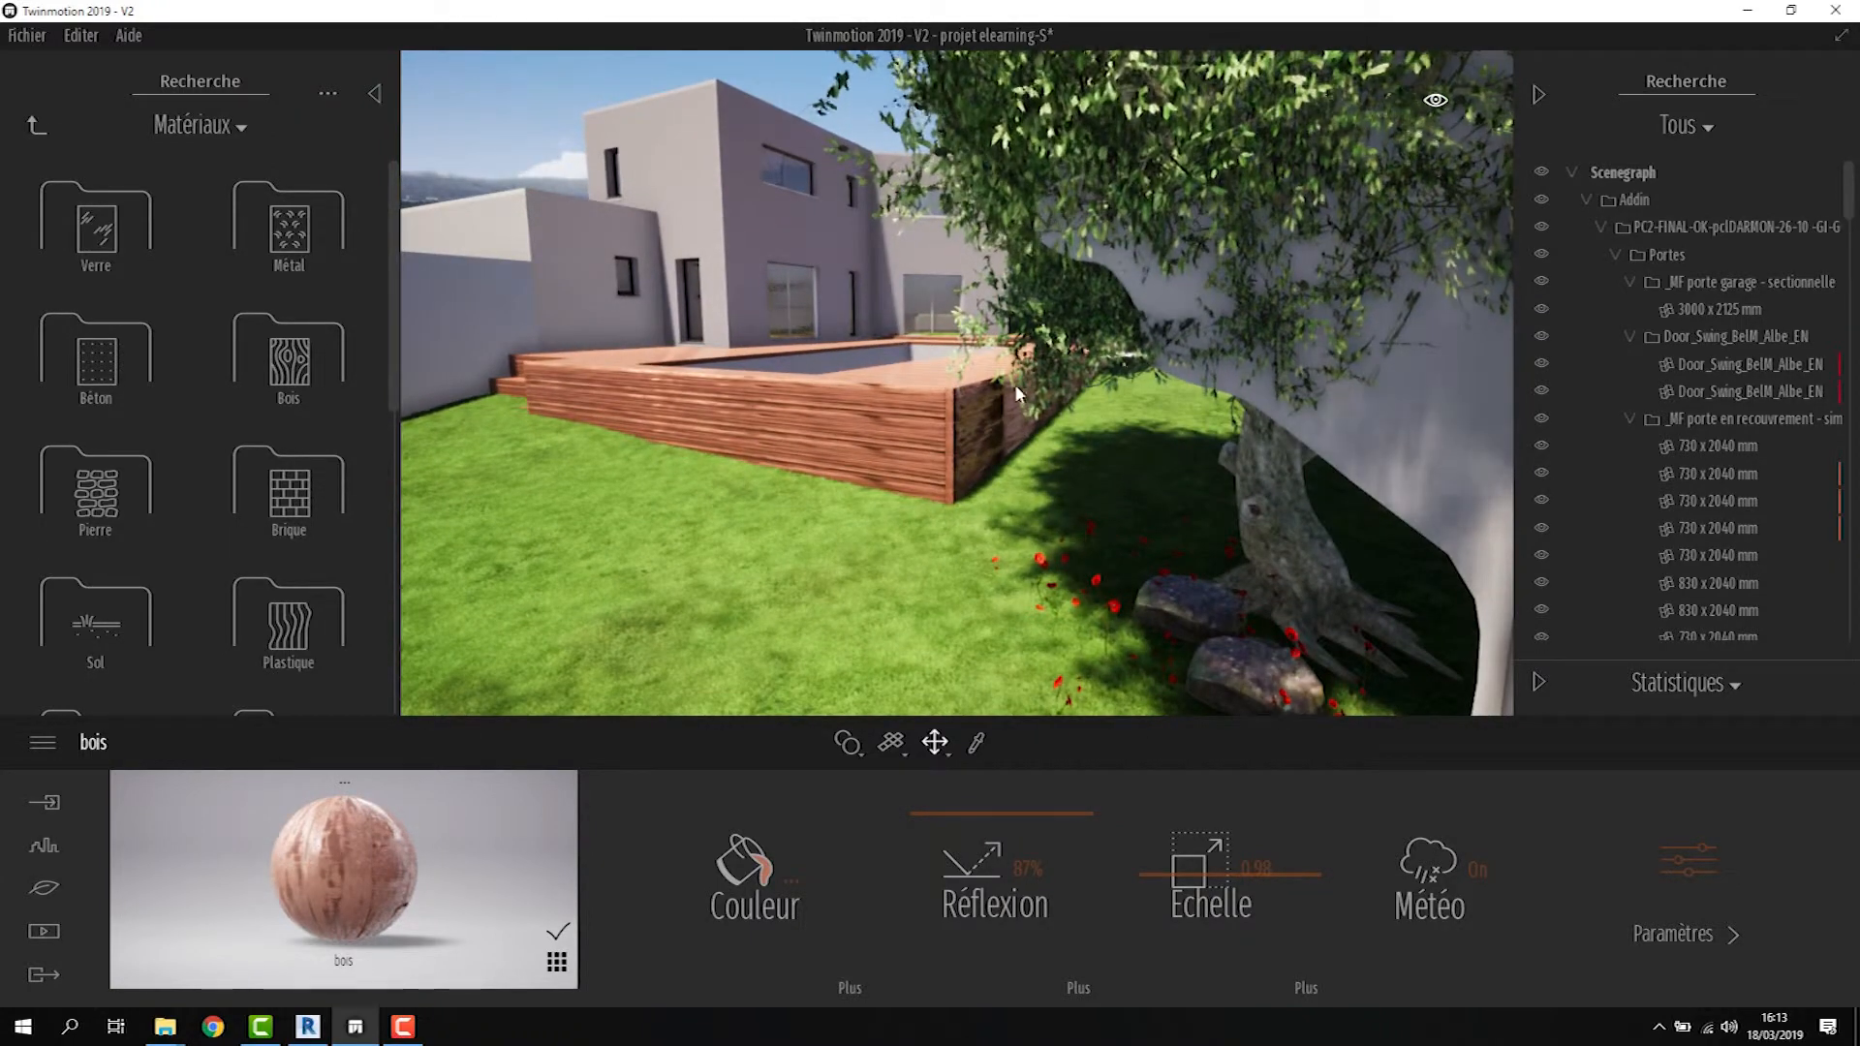
pyautogui.moveTo(956, 436); pyautogui.dragTo(1027, 456)
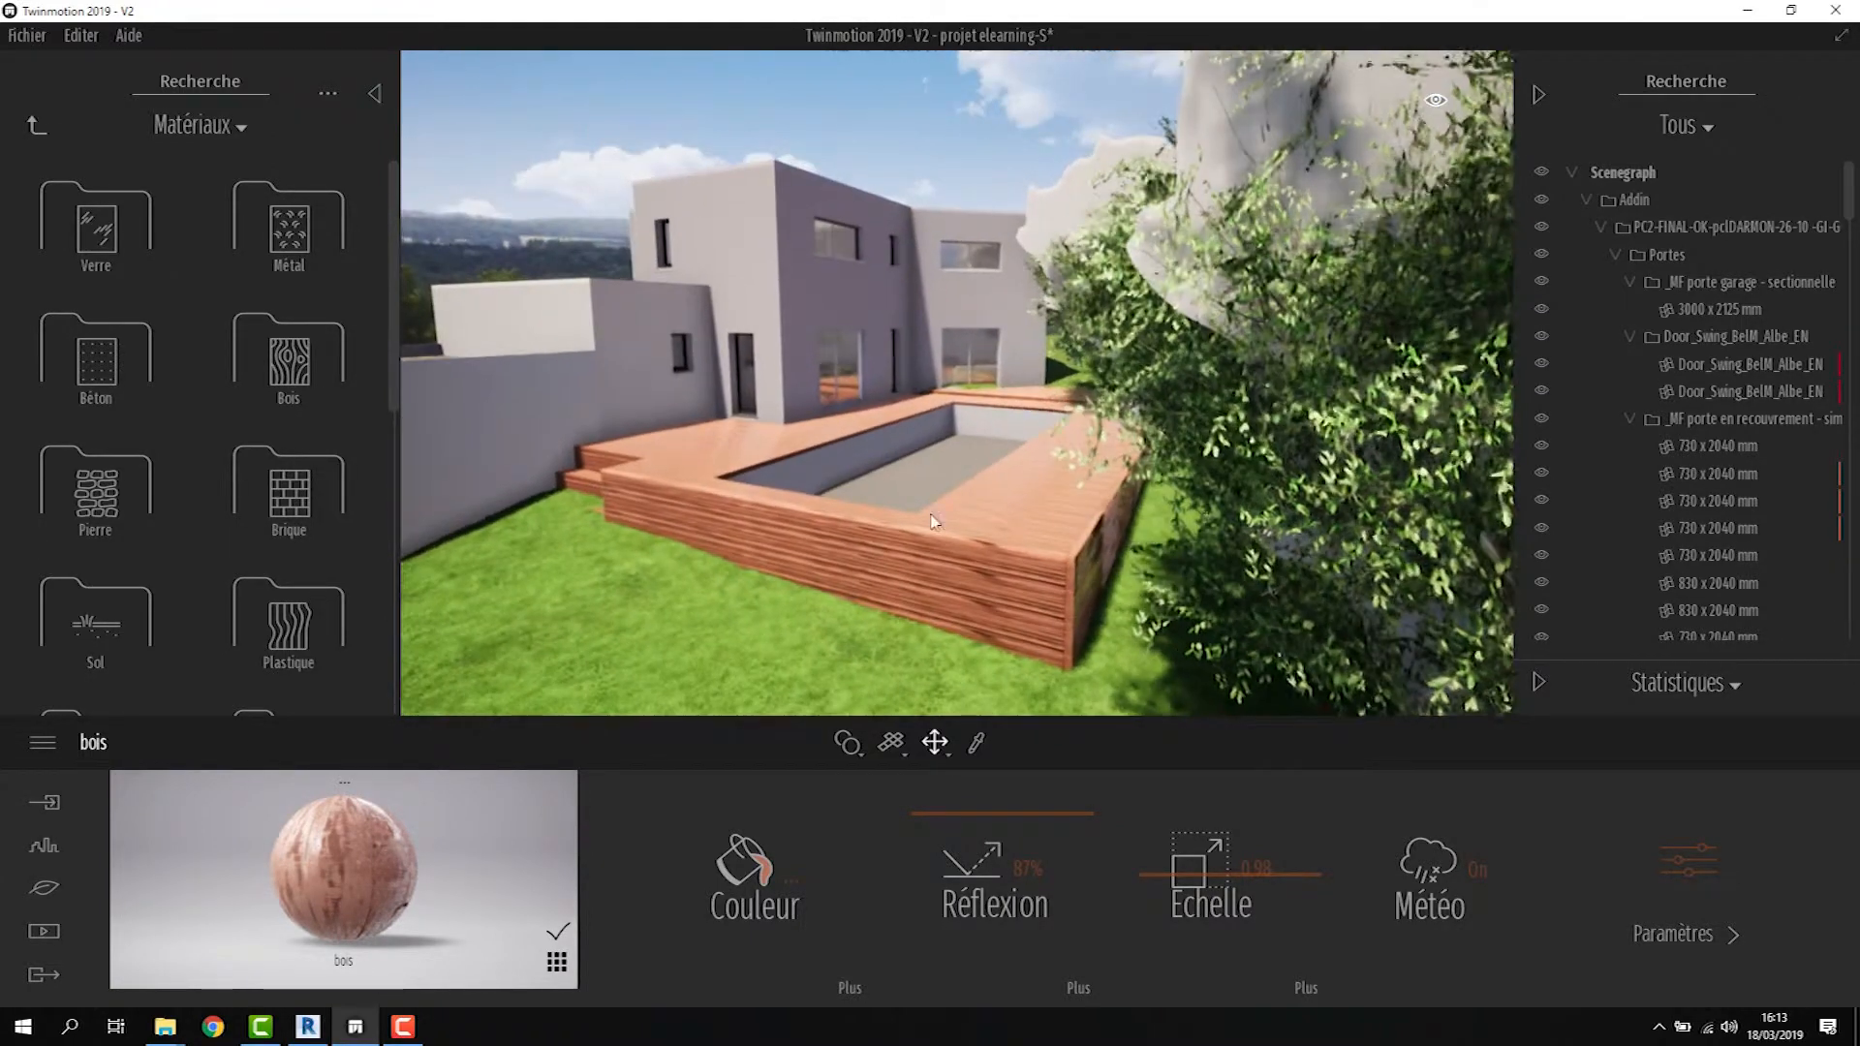
pyautogui.moveTo(967, 814); pyautogui.dragTo(963, 932)
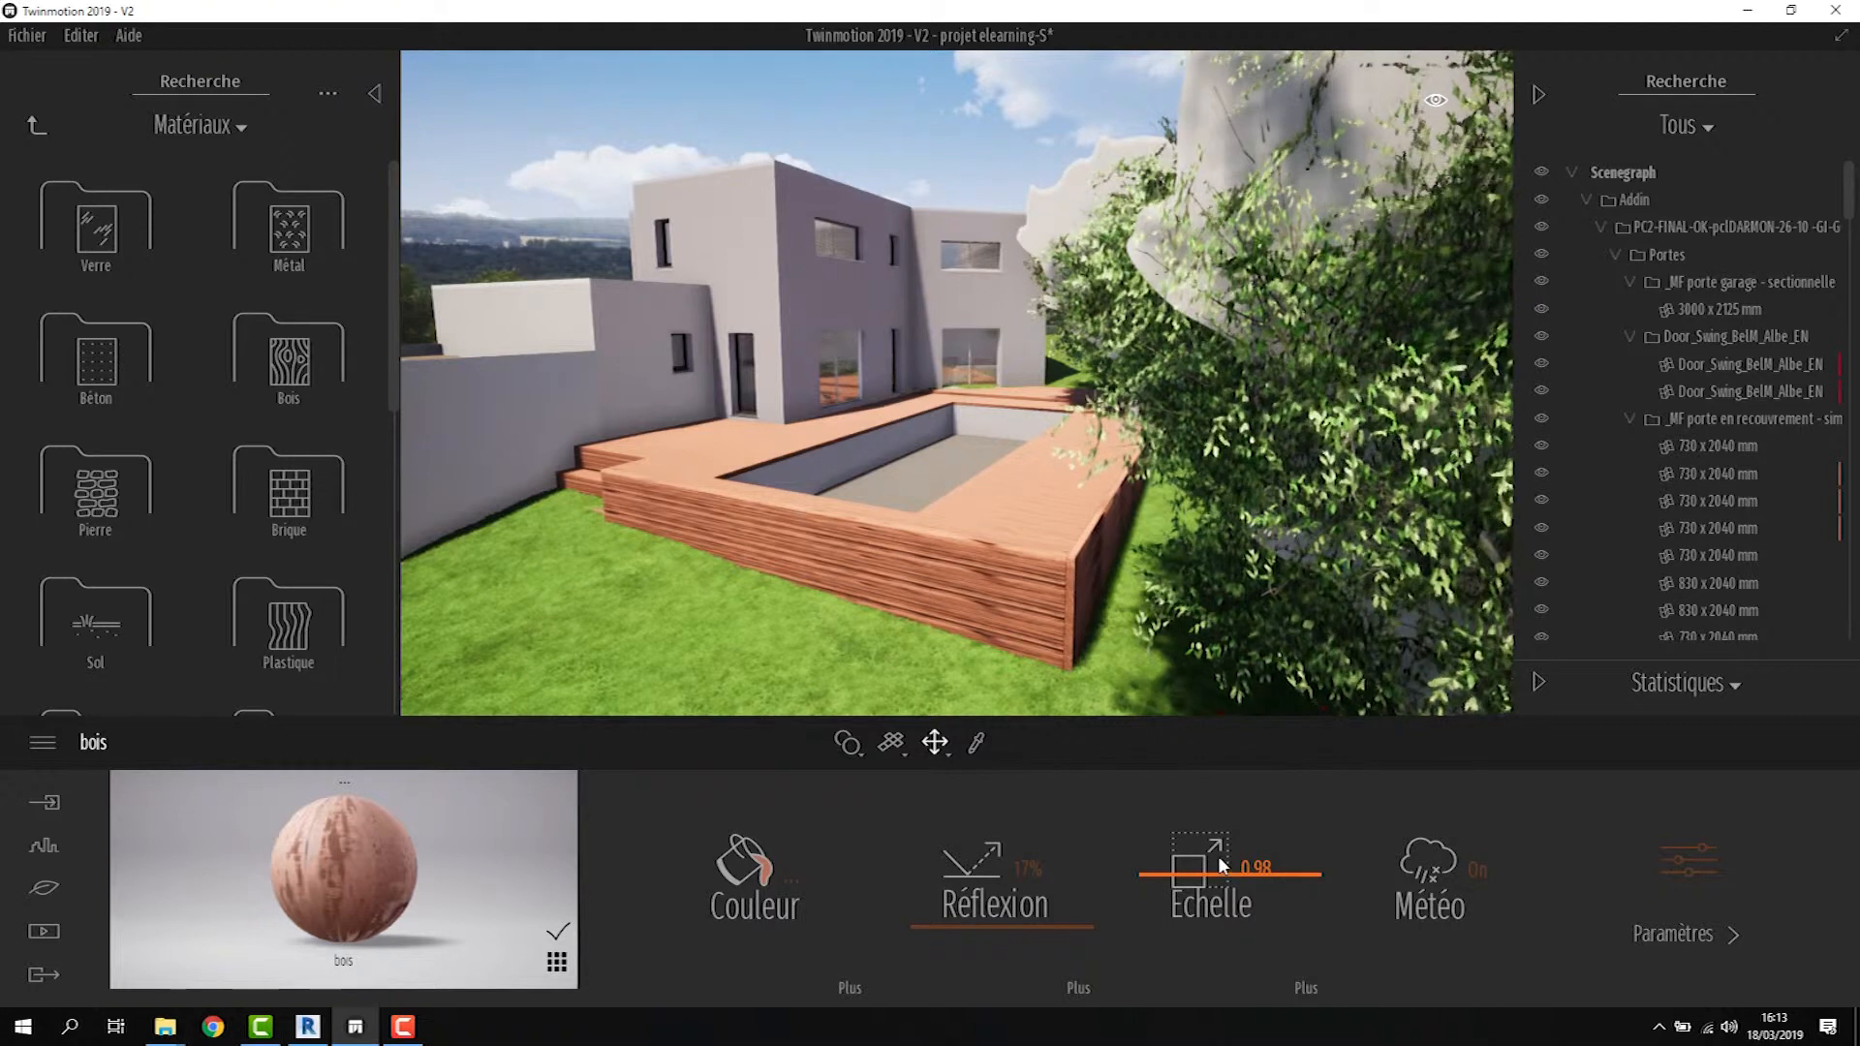
pyautogui.click(1690, 863)
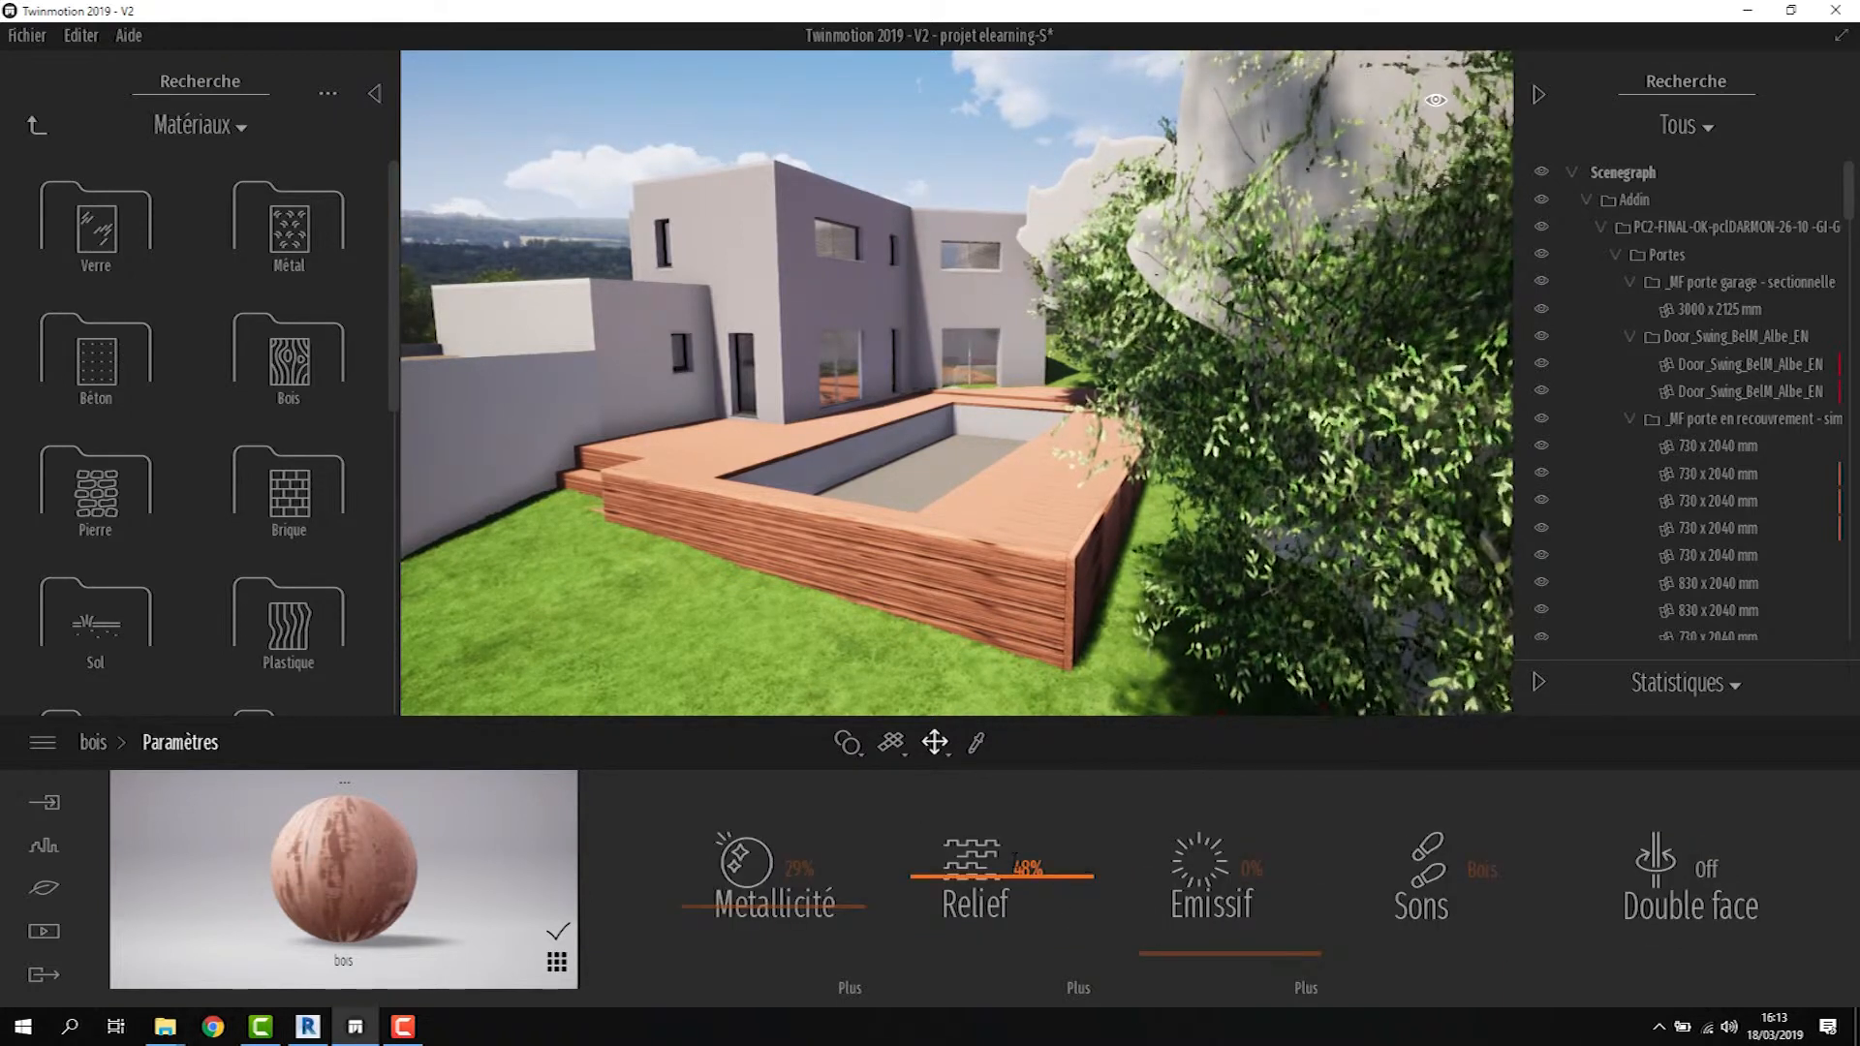
pyautogui.moveTo(839, 905); pyautogui.dragTo(840, 923)
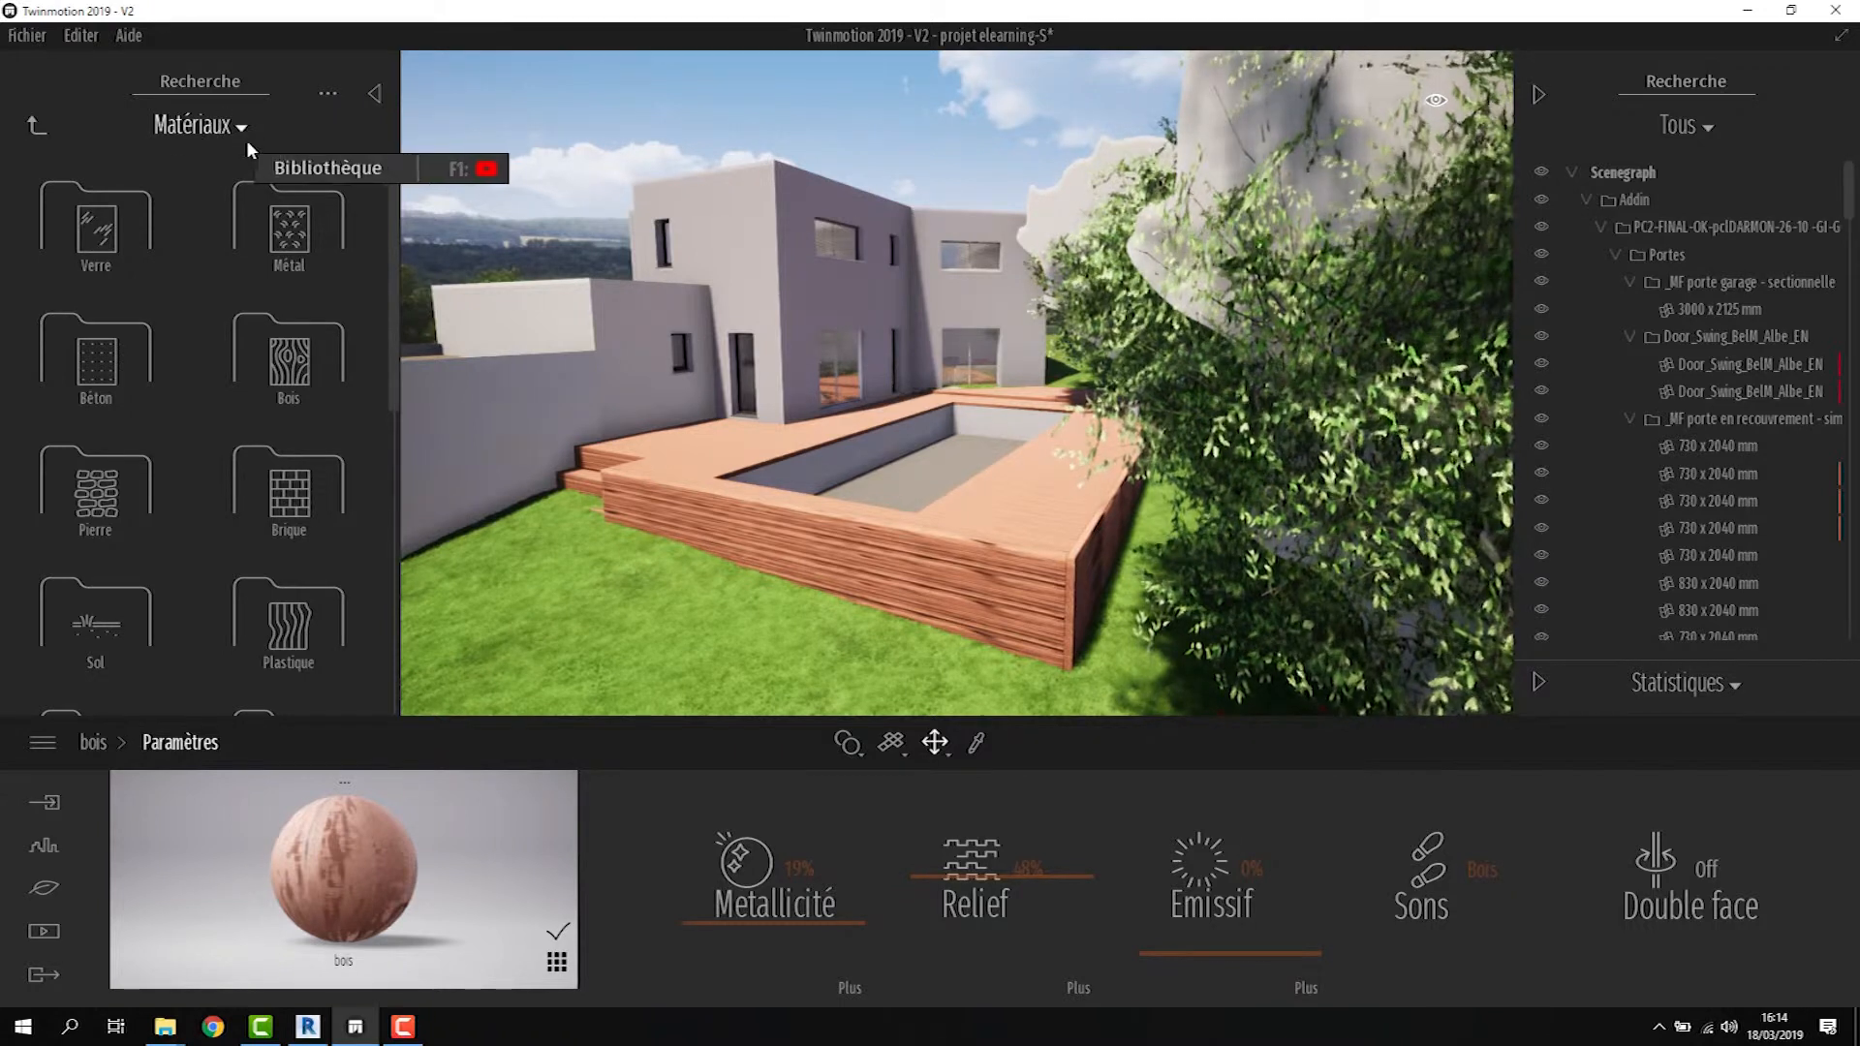
# Replace the pool deck's material with Redcedar 01 A from the wood library, and open its settings
pyautogui.click(284, 357)
pyautogui.scroll(-10, 184, 407)
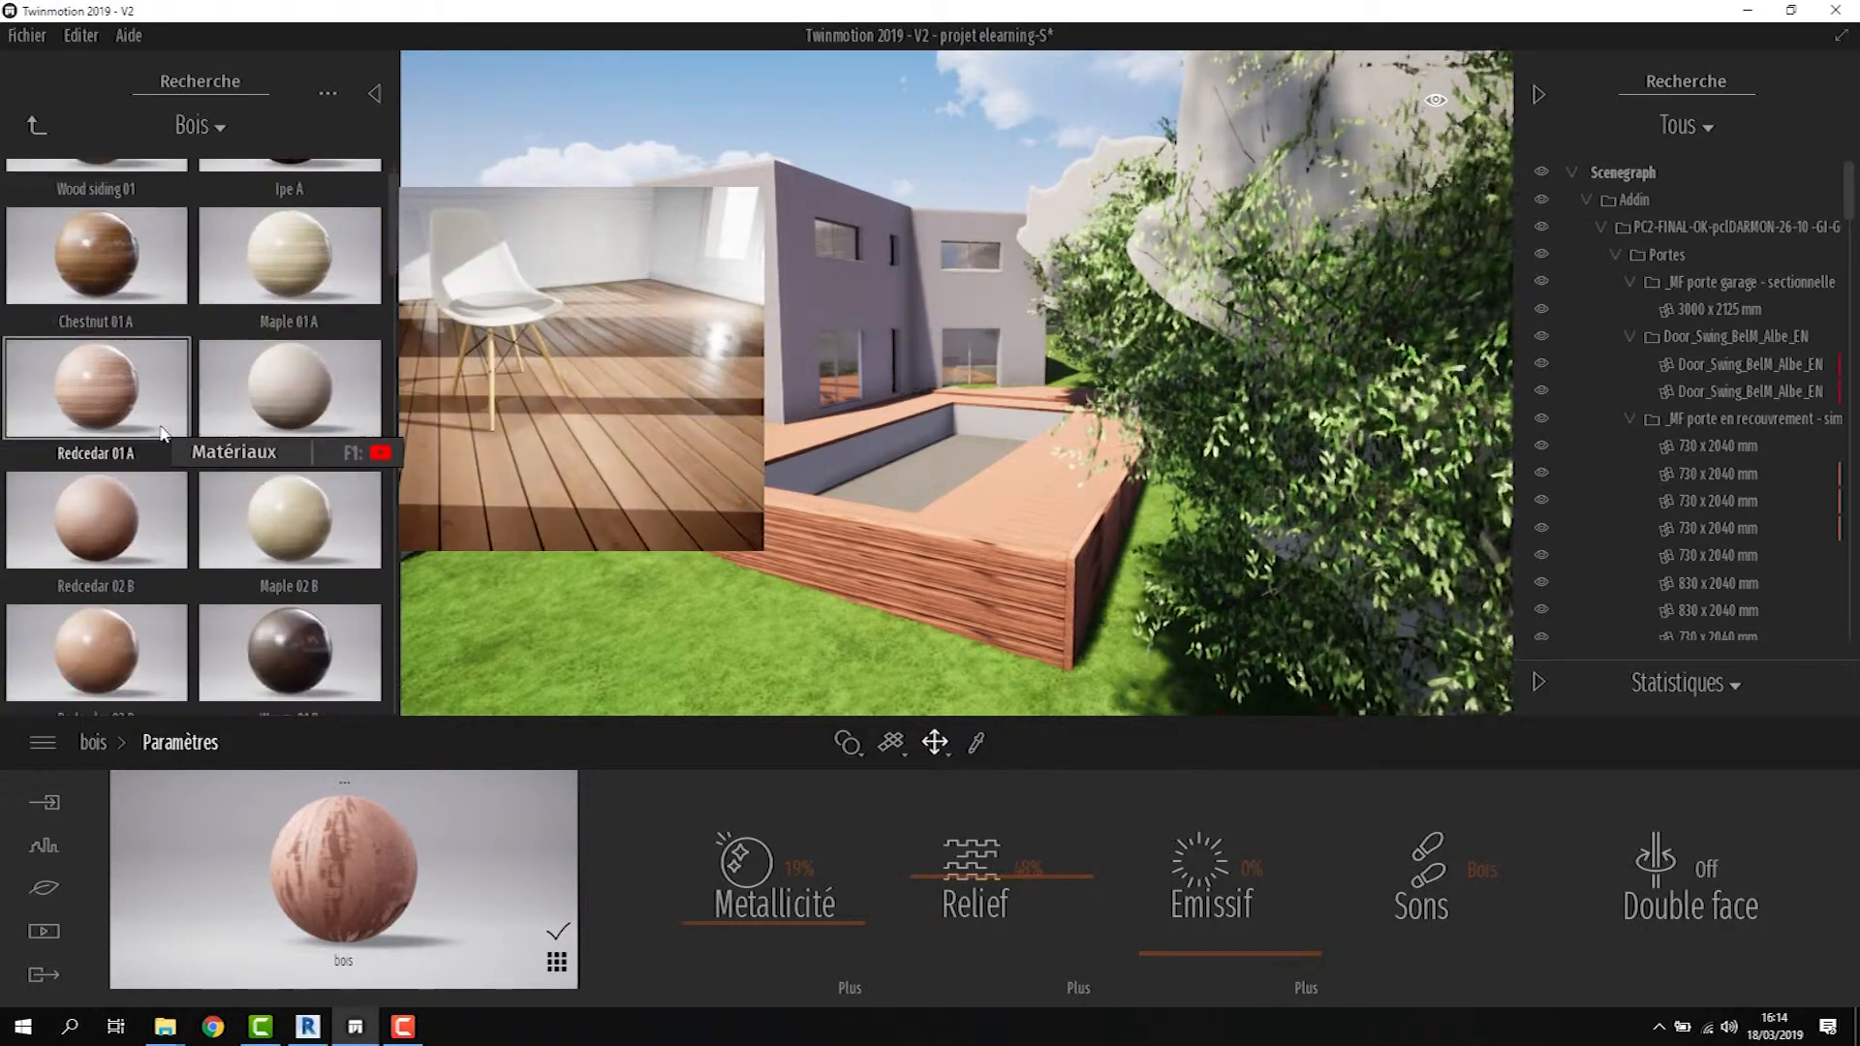
pyautogui.scroll(-5, 163, 447)
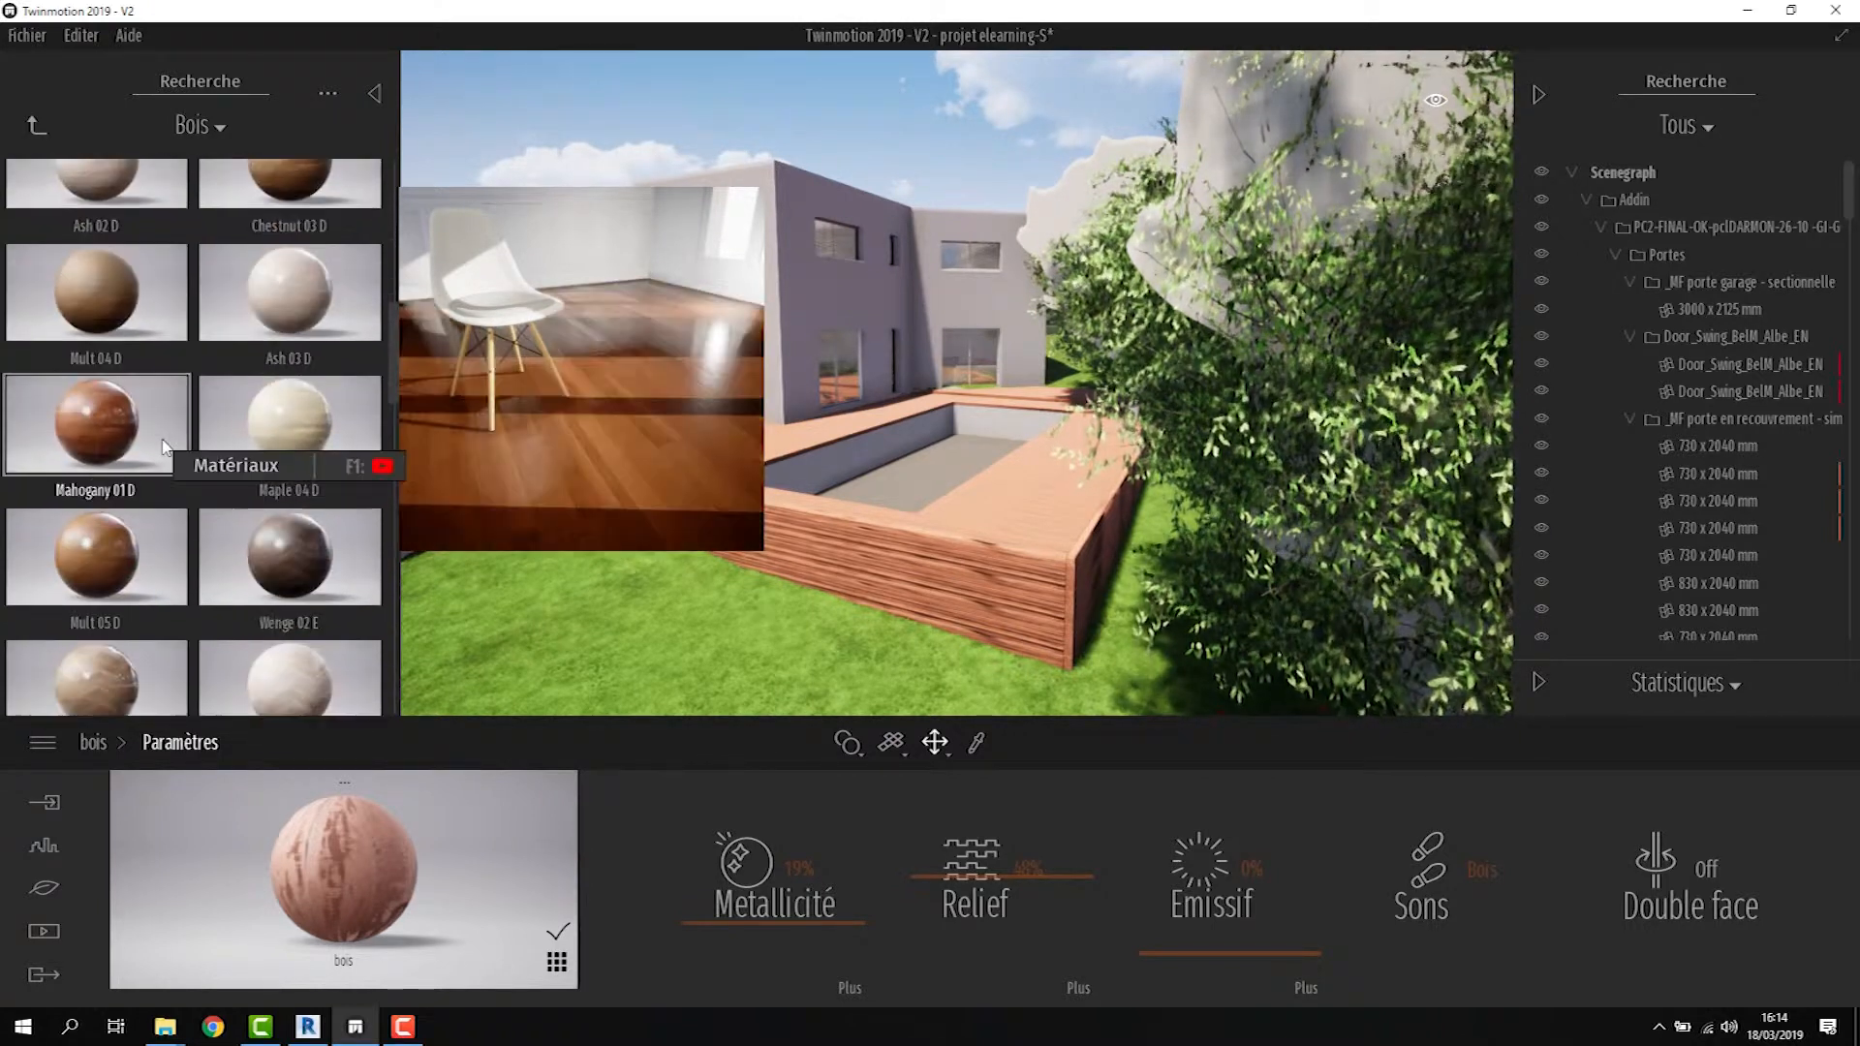
pyautogui.scroll(-2, 163, 447)
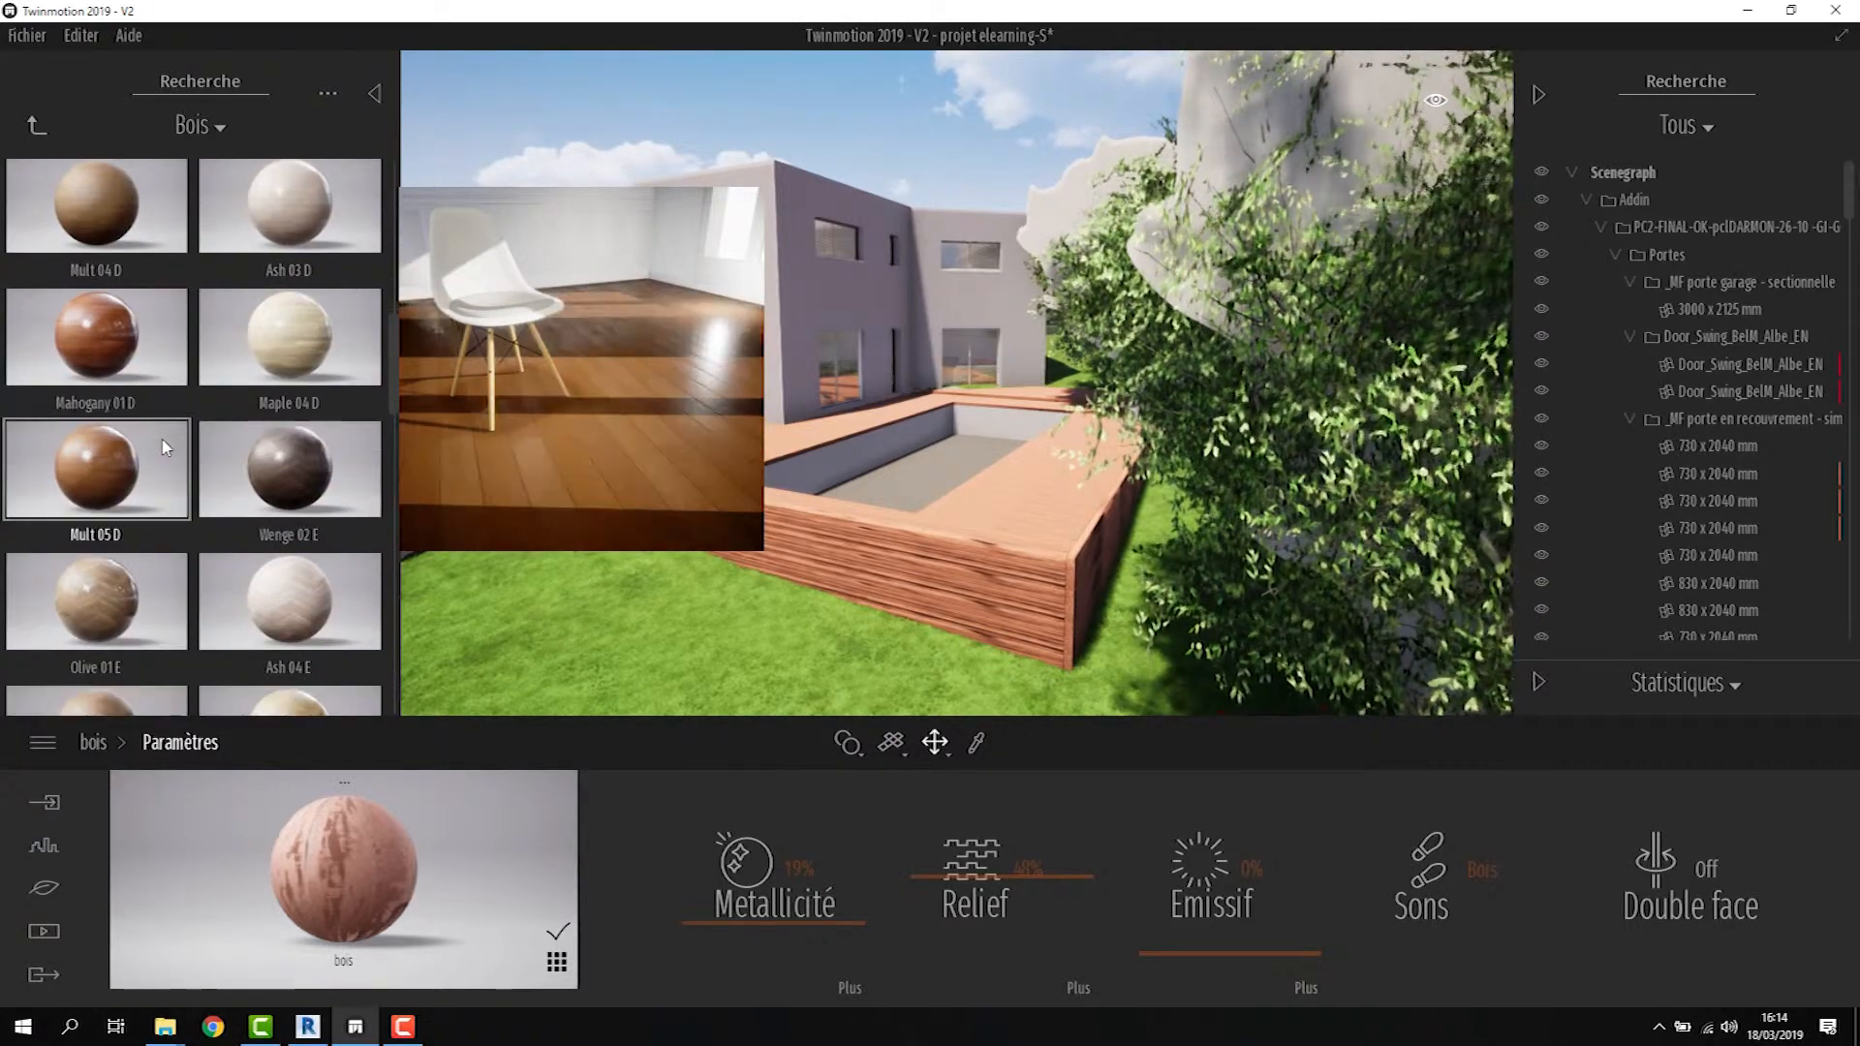
pyautogui.scroll(15, 148, 369)
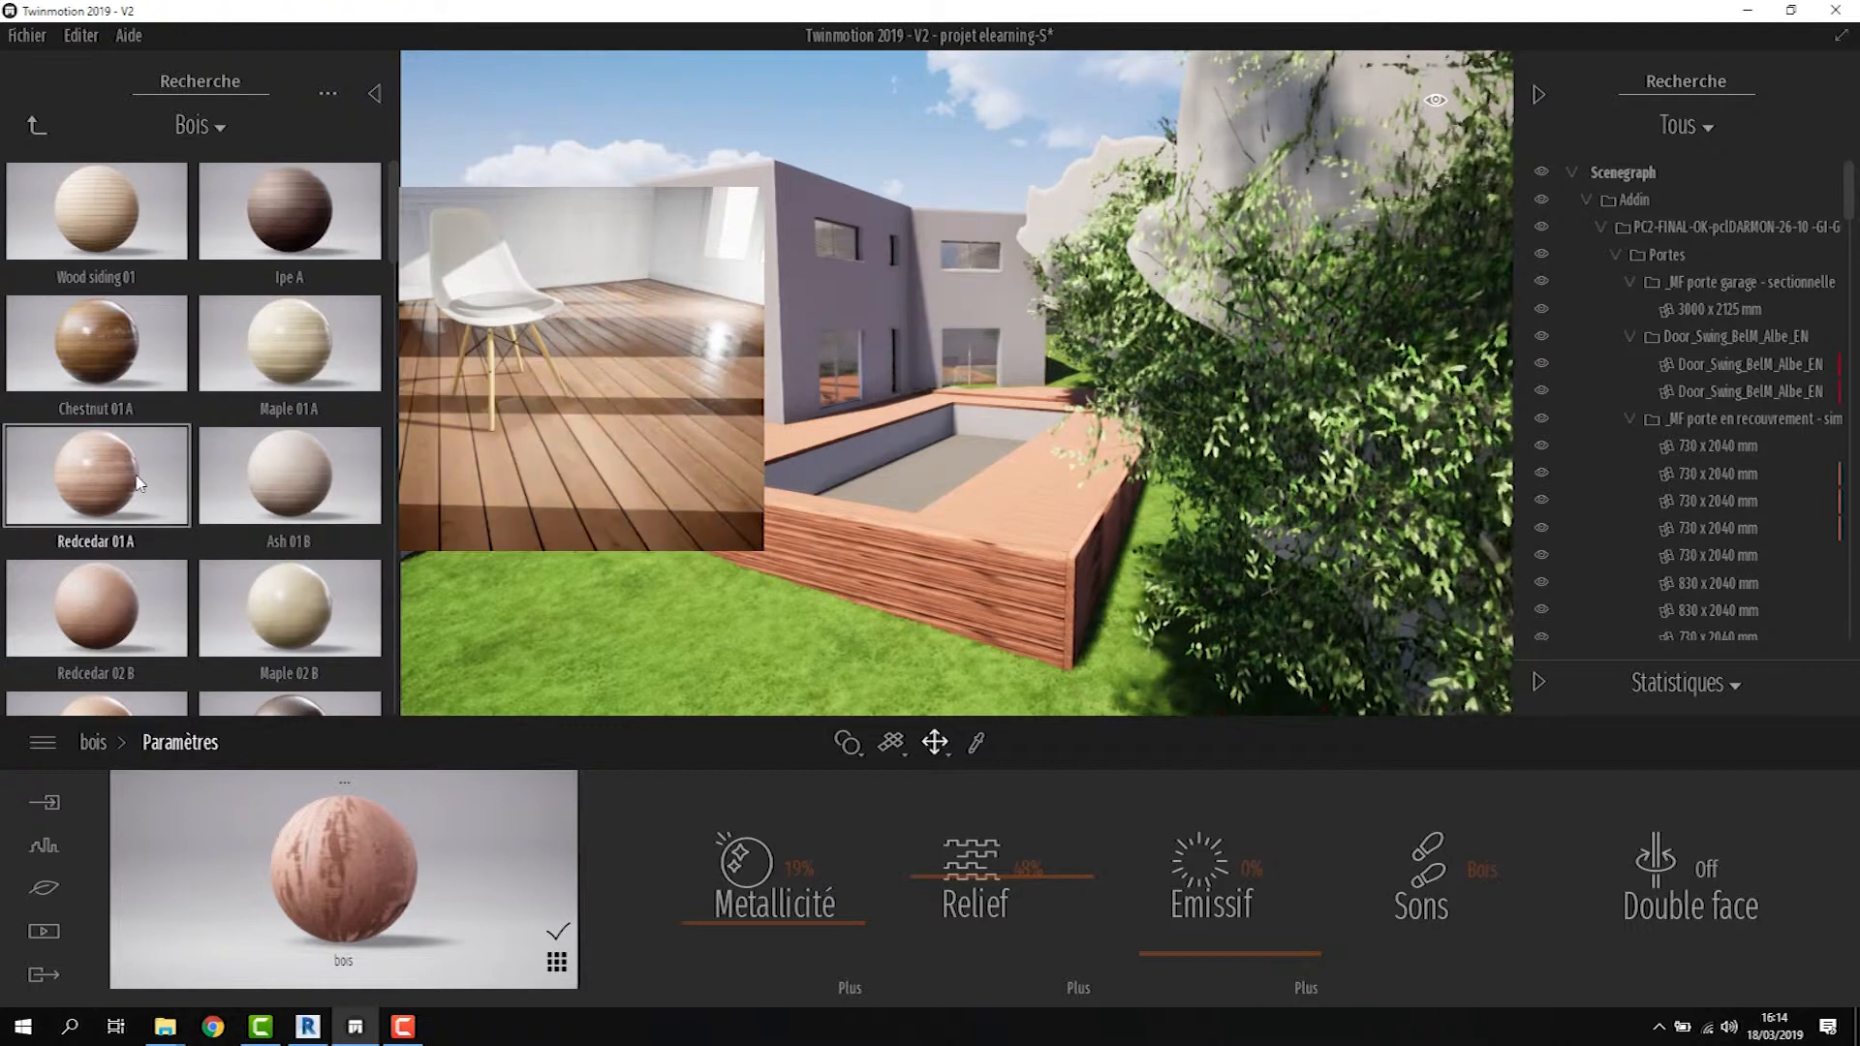
pyautogui.scroll(-1, 124, 473)
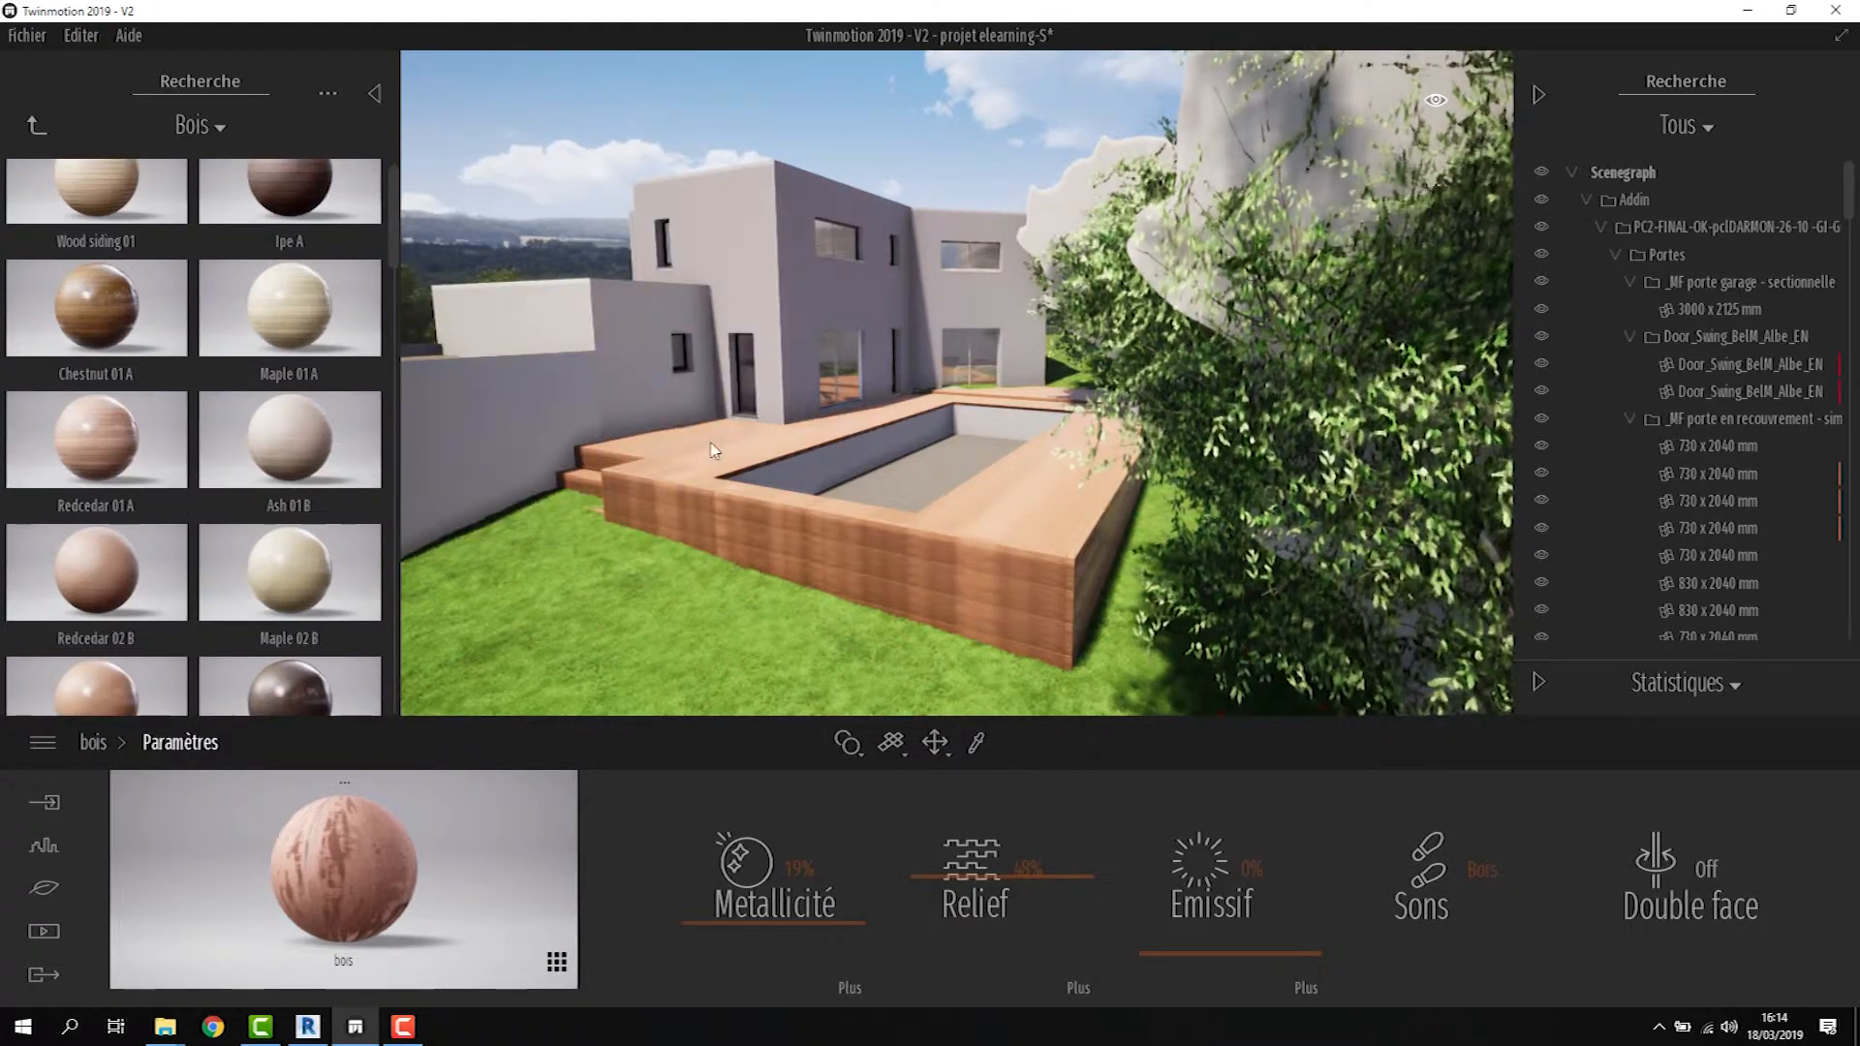
pyautogui.click(863, 560)
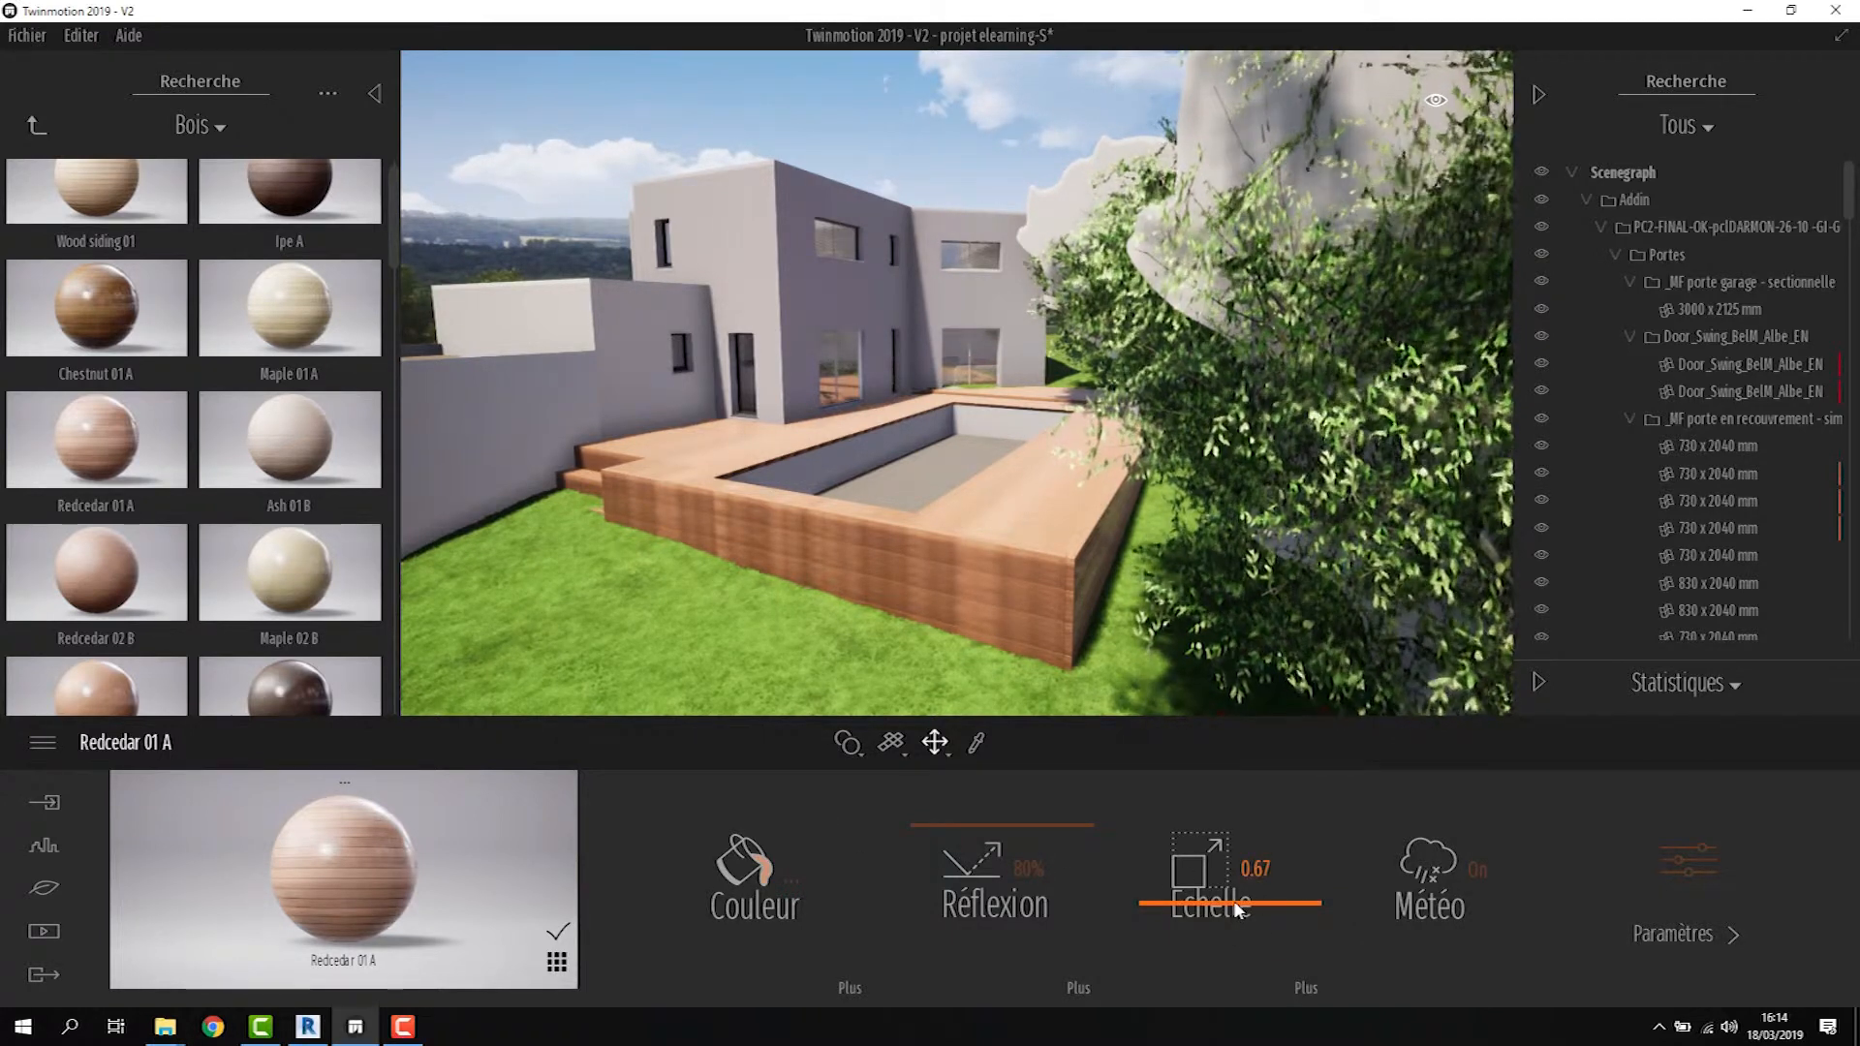
# Set the Redcedar 01 A texture scale to 2.58 and inspect the boards on the deck's top and sides
pyautogui.moveTo(1234, 899); pyautogui.dragTo(1247, 858)
pyautogui.moveTo(969, 636); pyautogui.dragTo(944, 647)
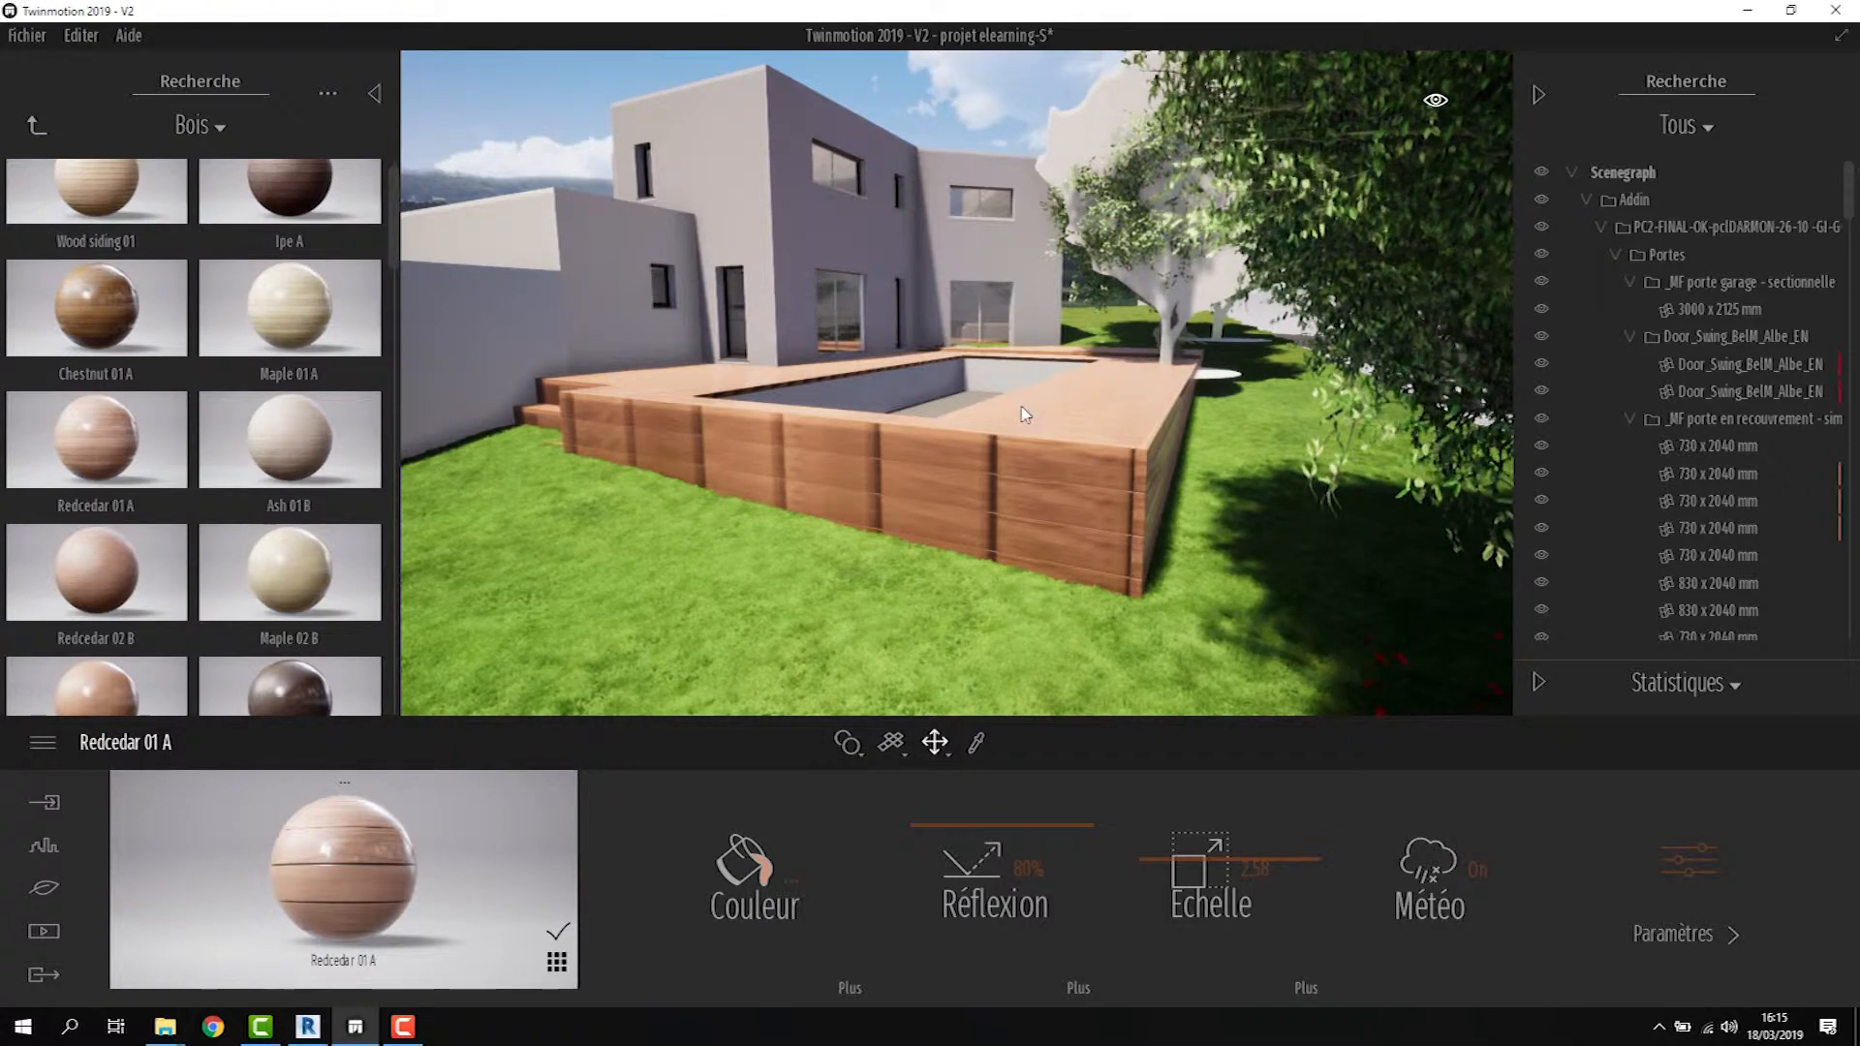
pyautogui.moveTo(776, 391); pyautogui.dragTo(791, 535, button='middle')
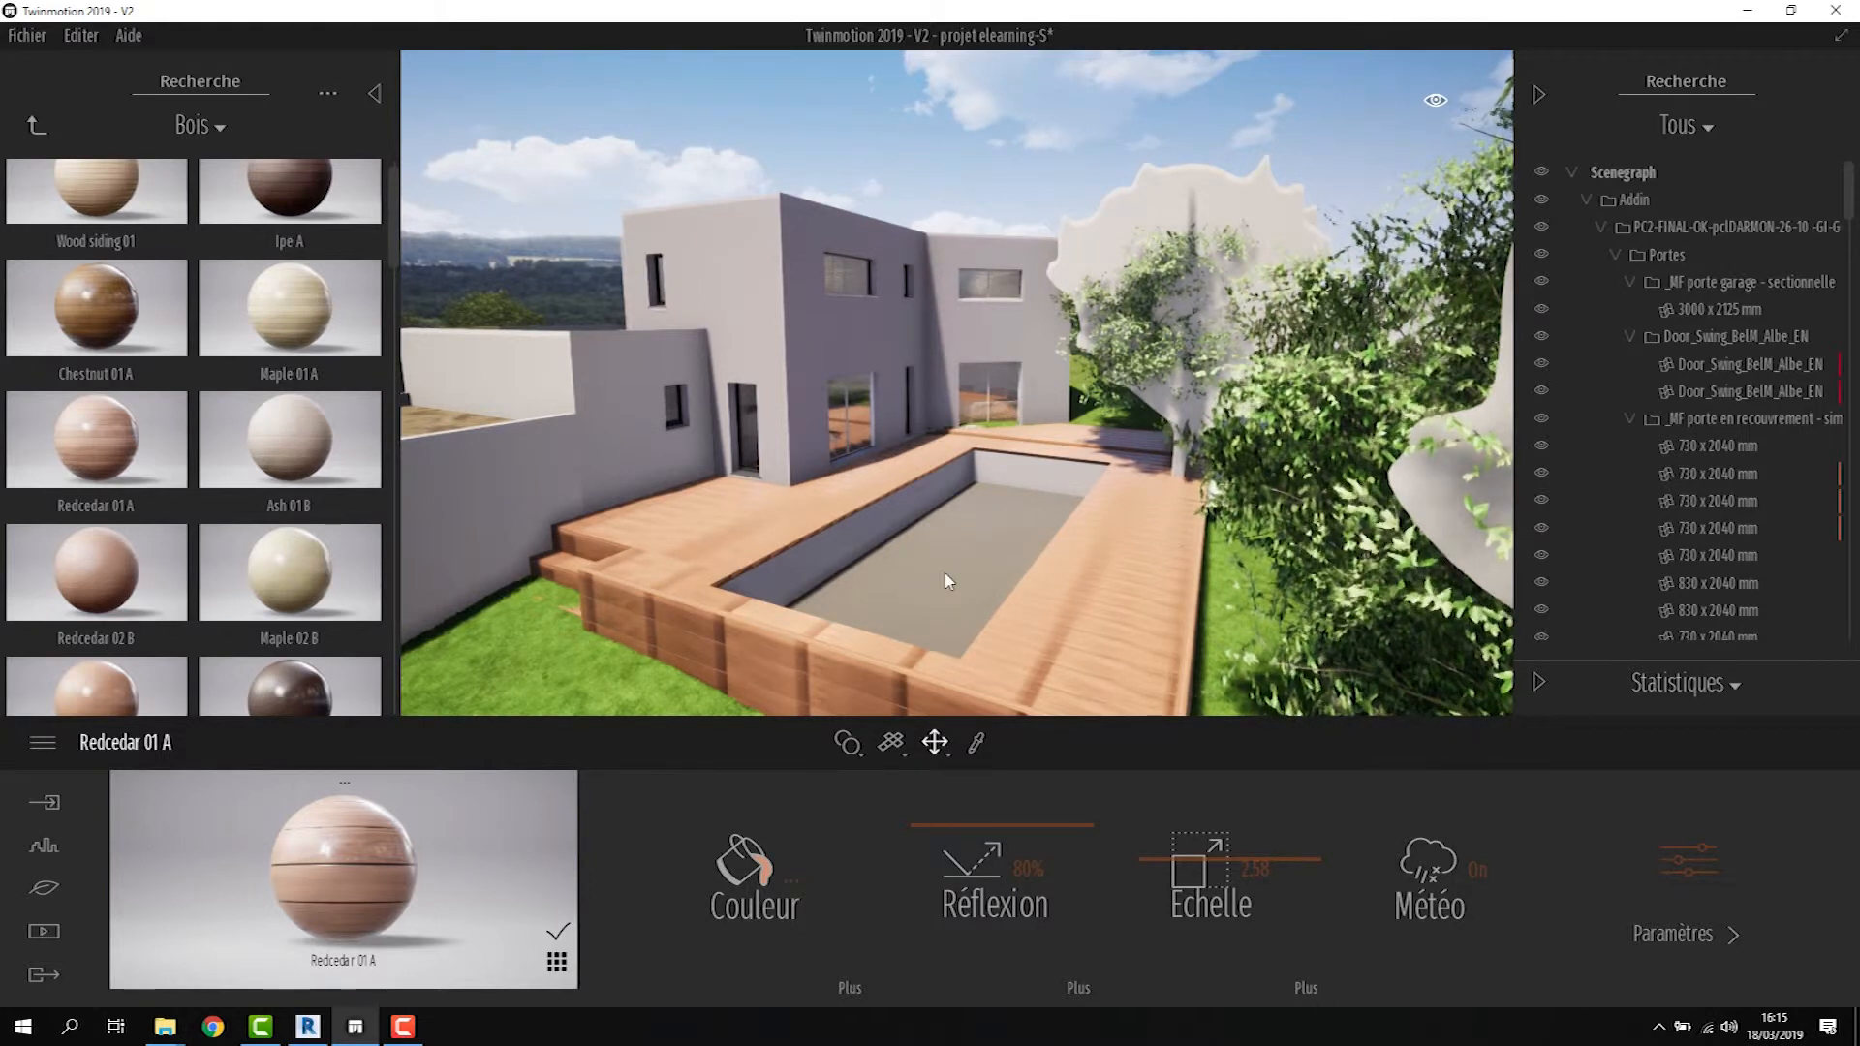
pyautogui.moveTo(1149, 555); pyautogui.dragTo(1152, 587, button='middle')
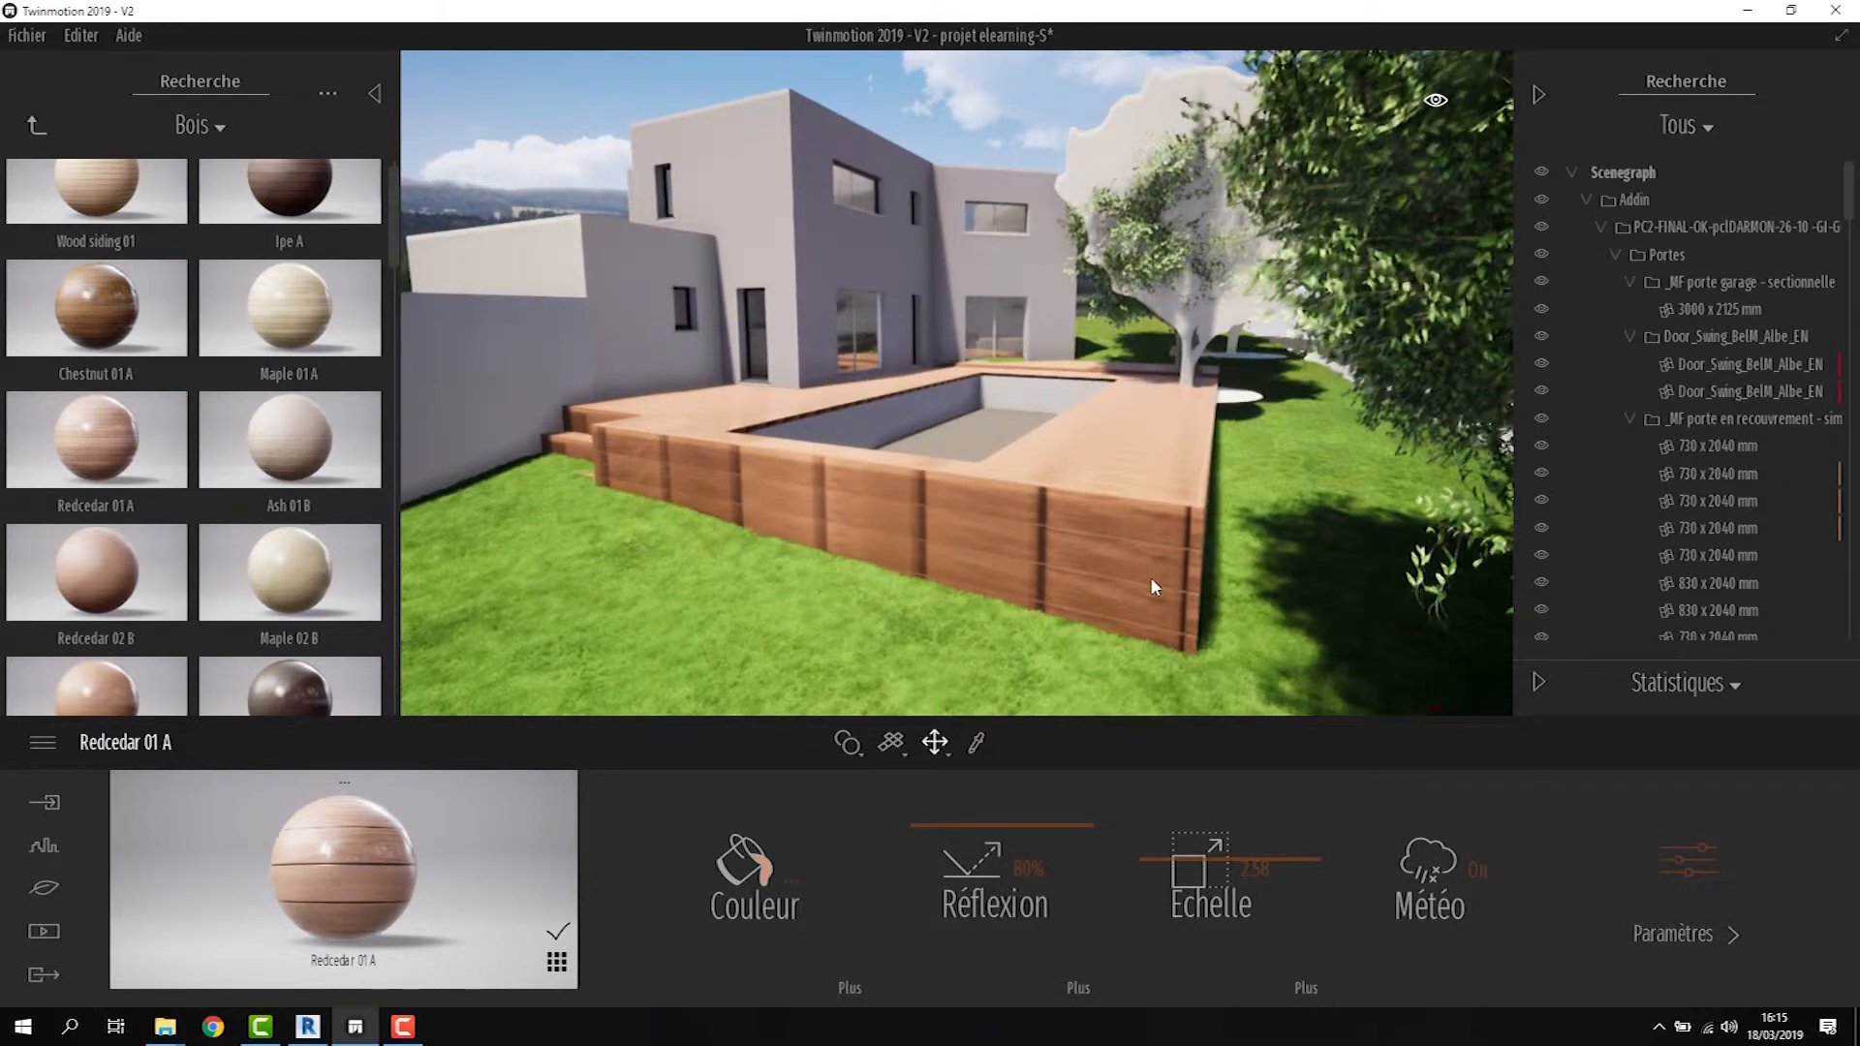
# Rotate the Redcedar 01 A texture by 90° so the boards run along the deck's sides
pyautogui.click(1307, 989)
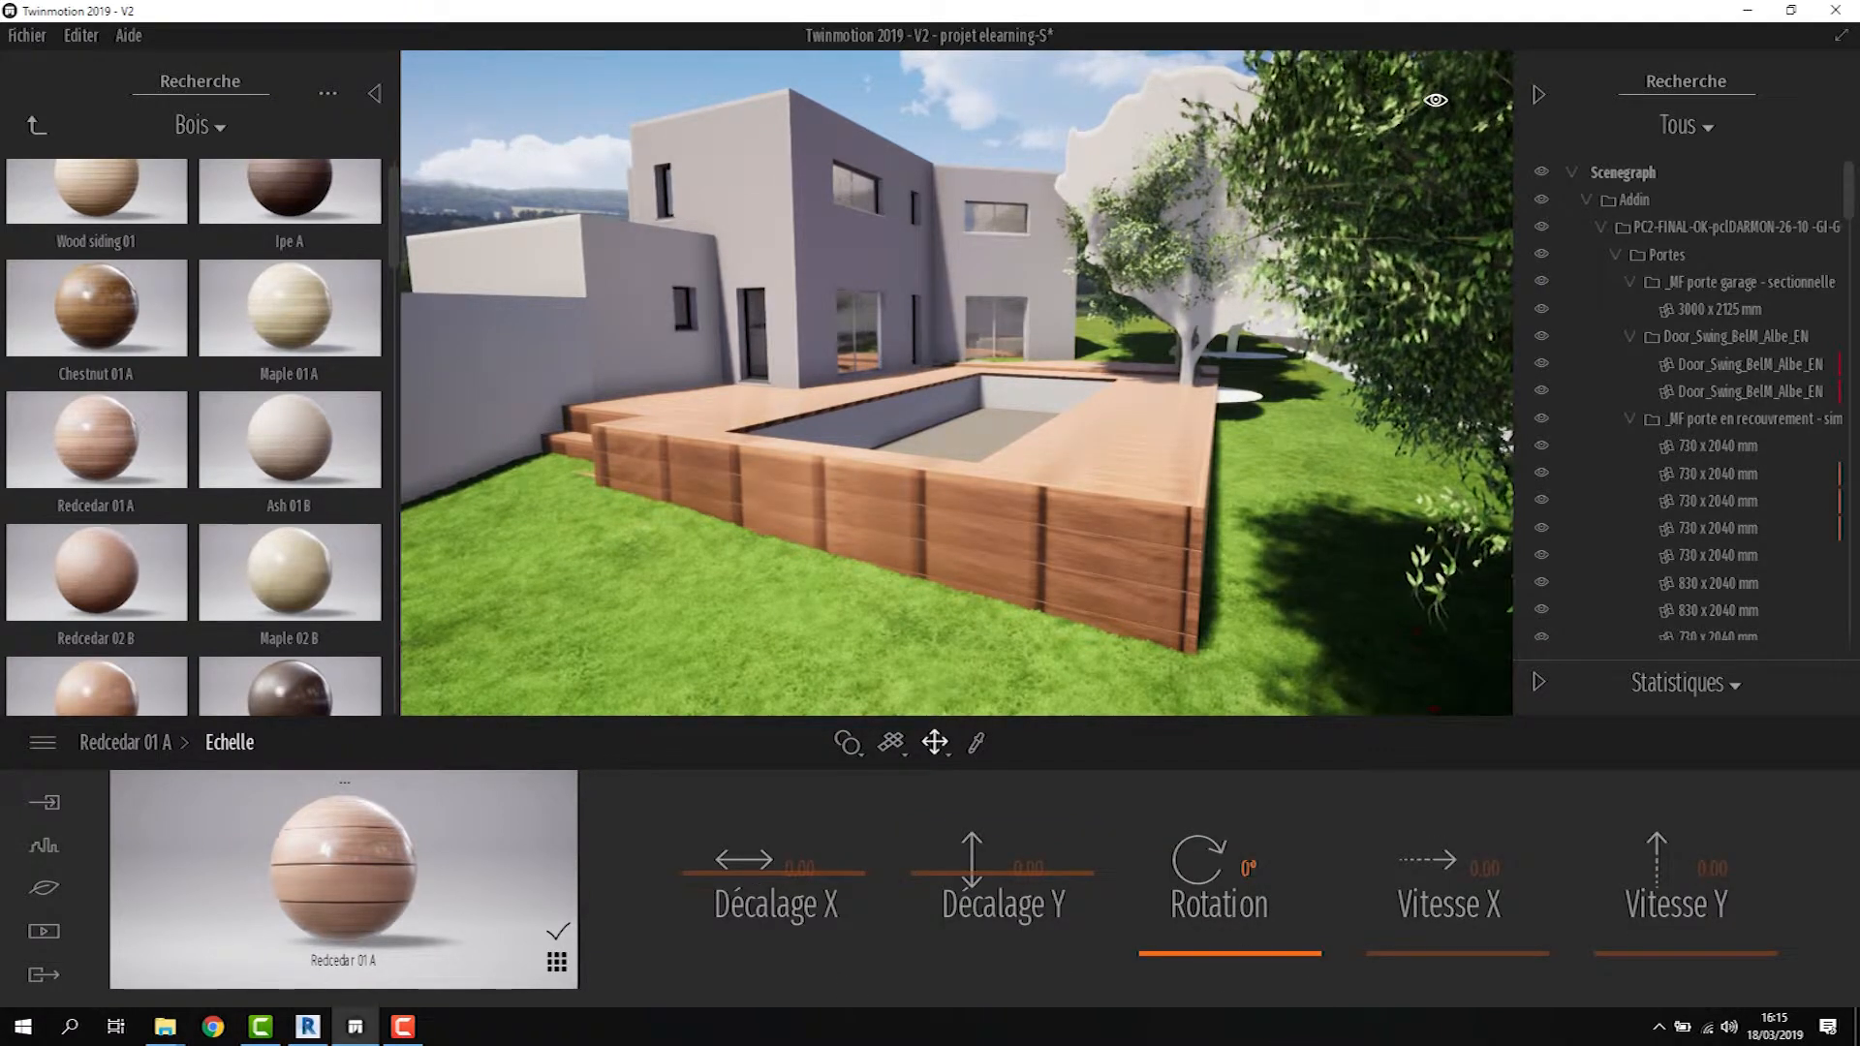
pyautogui.click(1248, 869)
pyautogui.write('90')
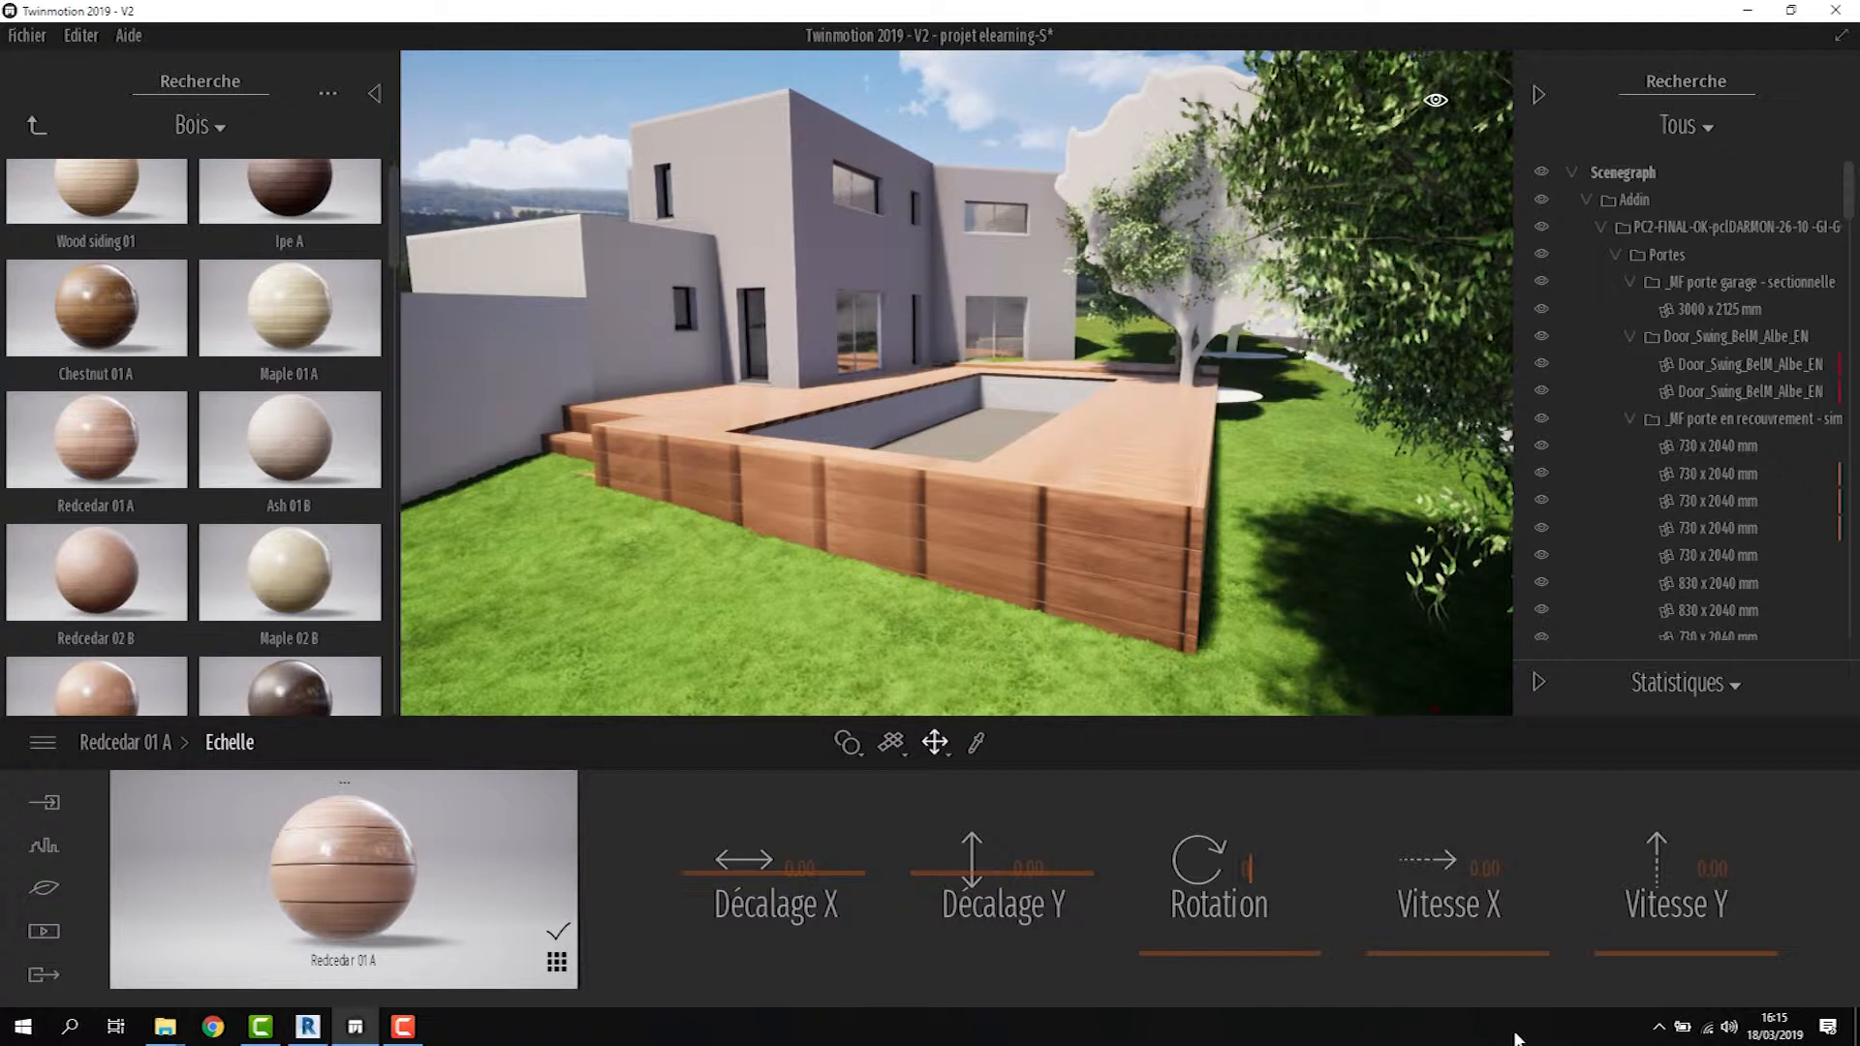
pyautogui.press('Return')
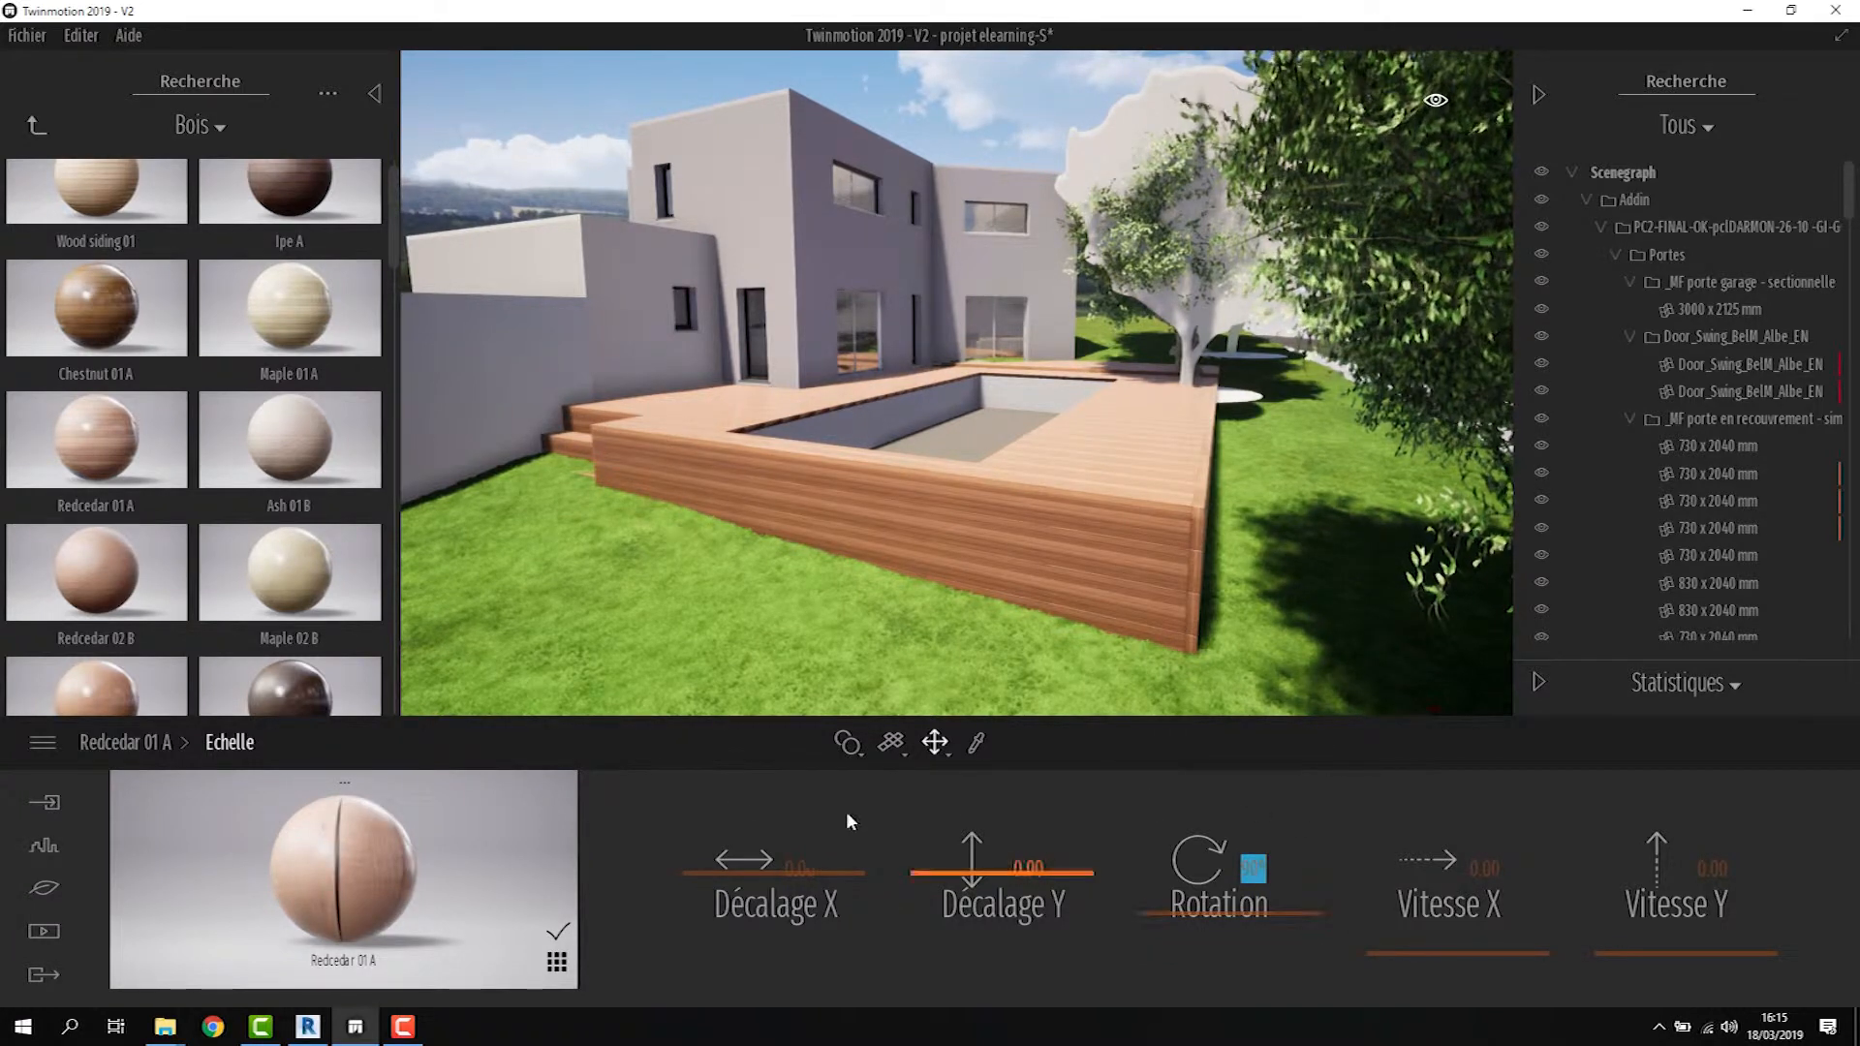
pyautogui.click(115, 742)
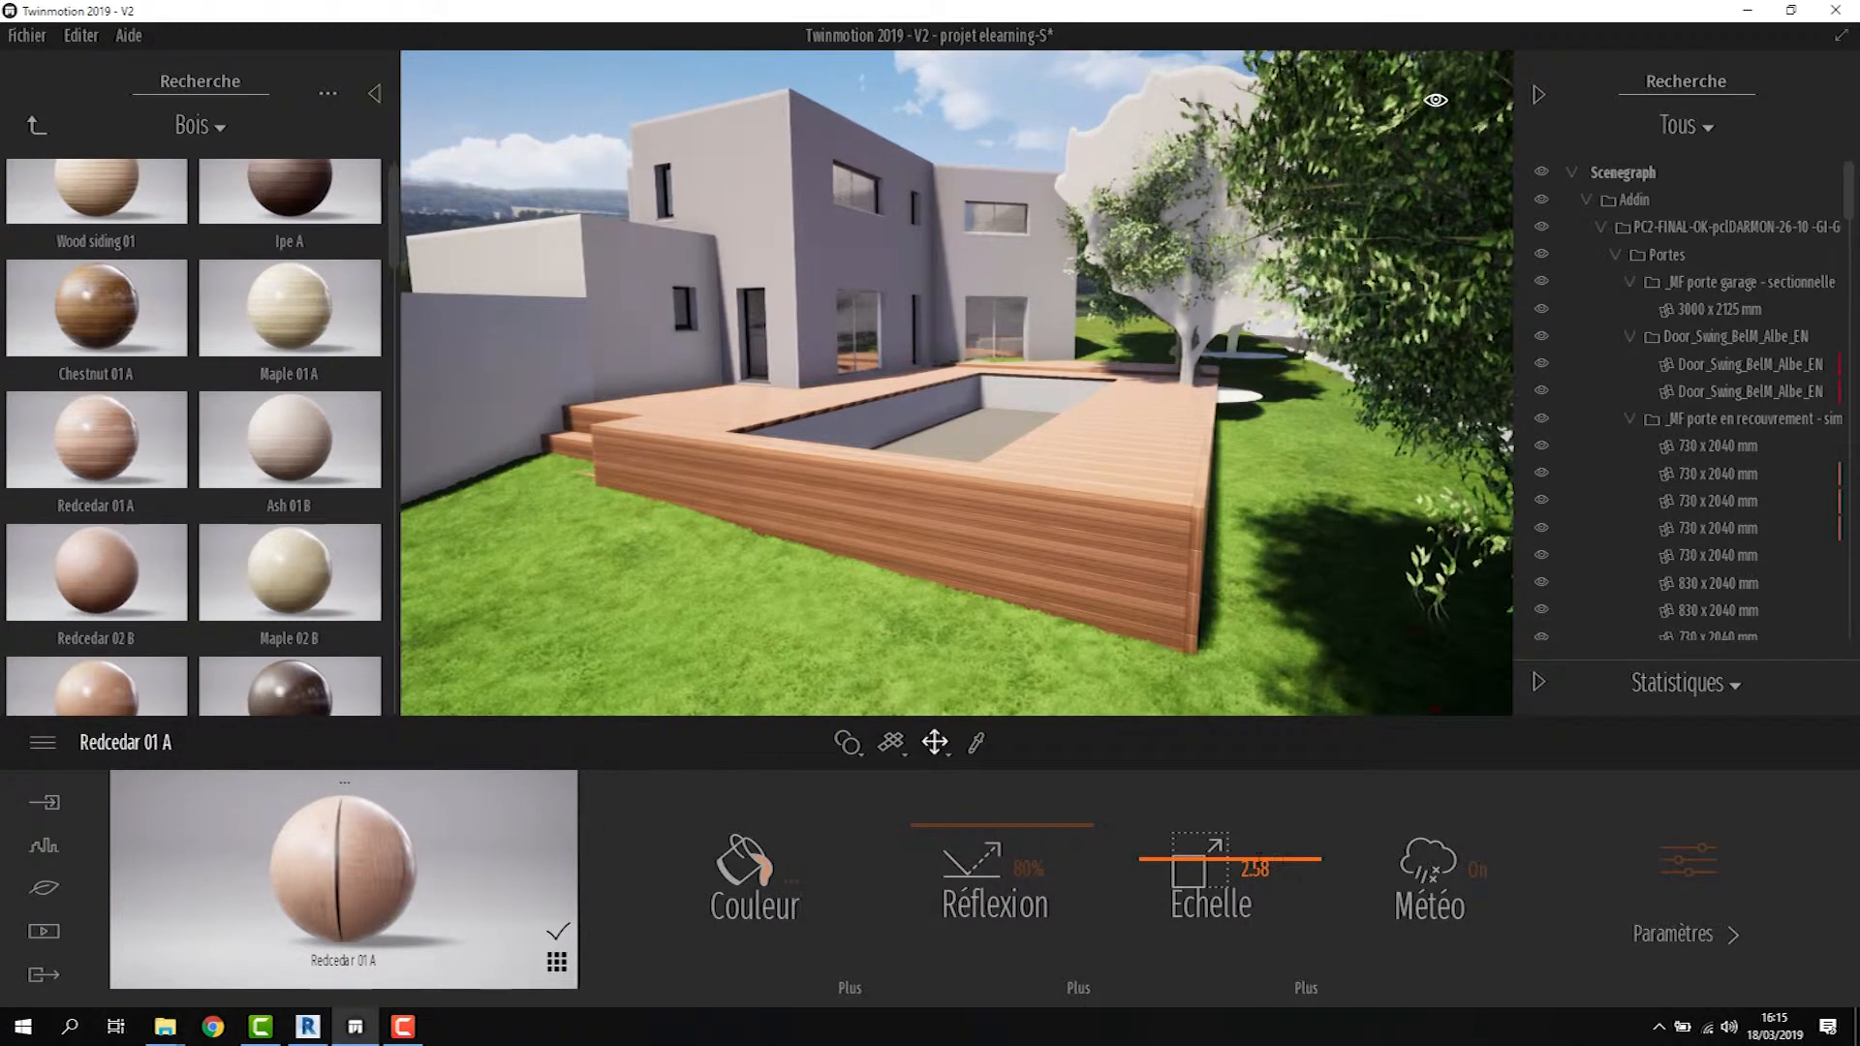
# Enlarge the Redcedar 01 A texture to a scale of 16 and inspect the deck boards
pyautogui.moveTo(1225, 856); pyautogui.dragTo(1254, 765)
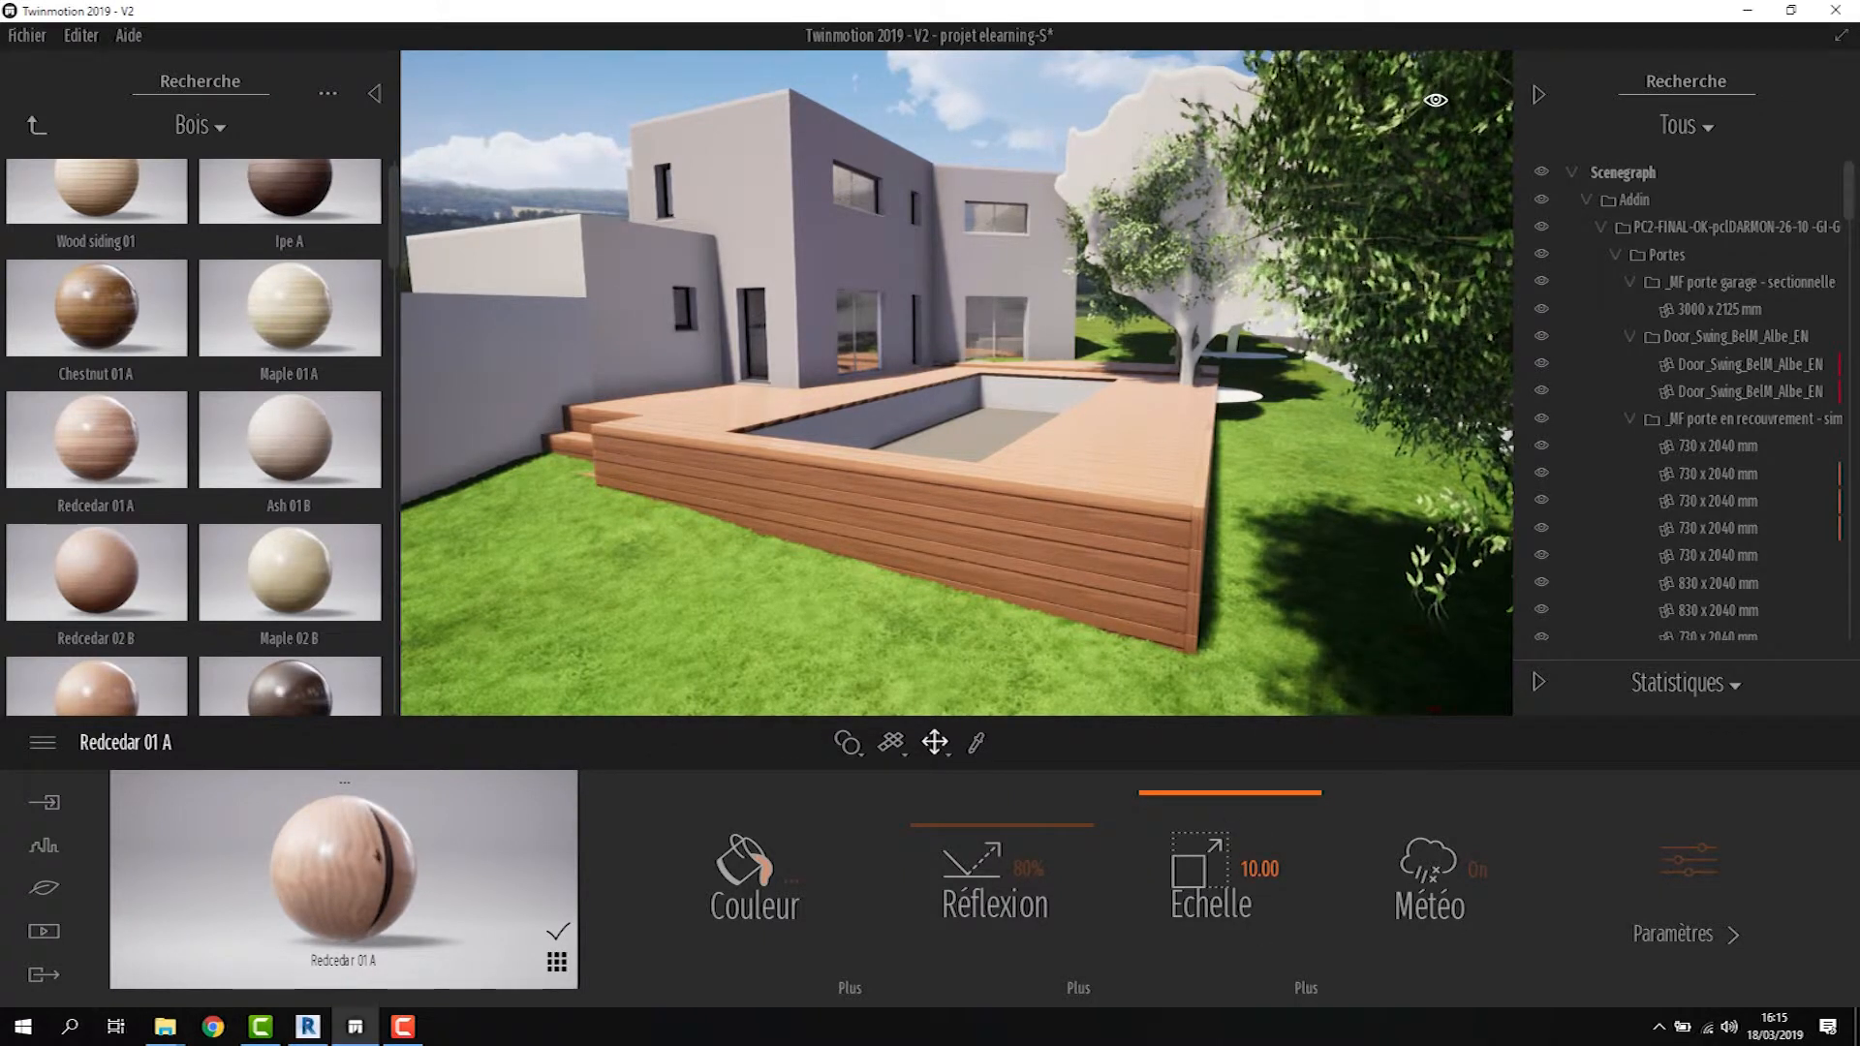
pyautogui.moveTo(1225, 790)
pyautogui.mouseDown()
pyautogui.moveTo(1230, 888)
pyautogui.moveTo(1237, 756)
pyautogui.mouseUp()
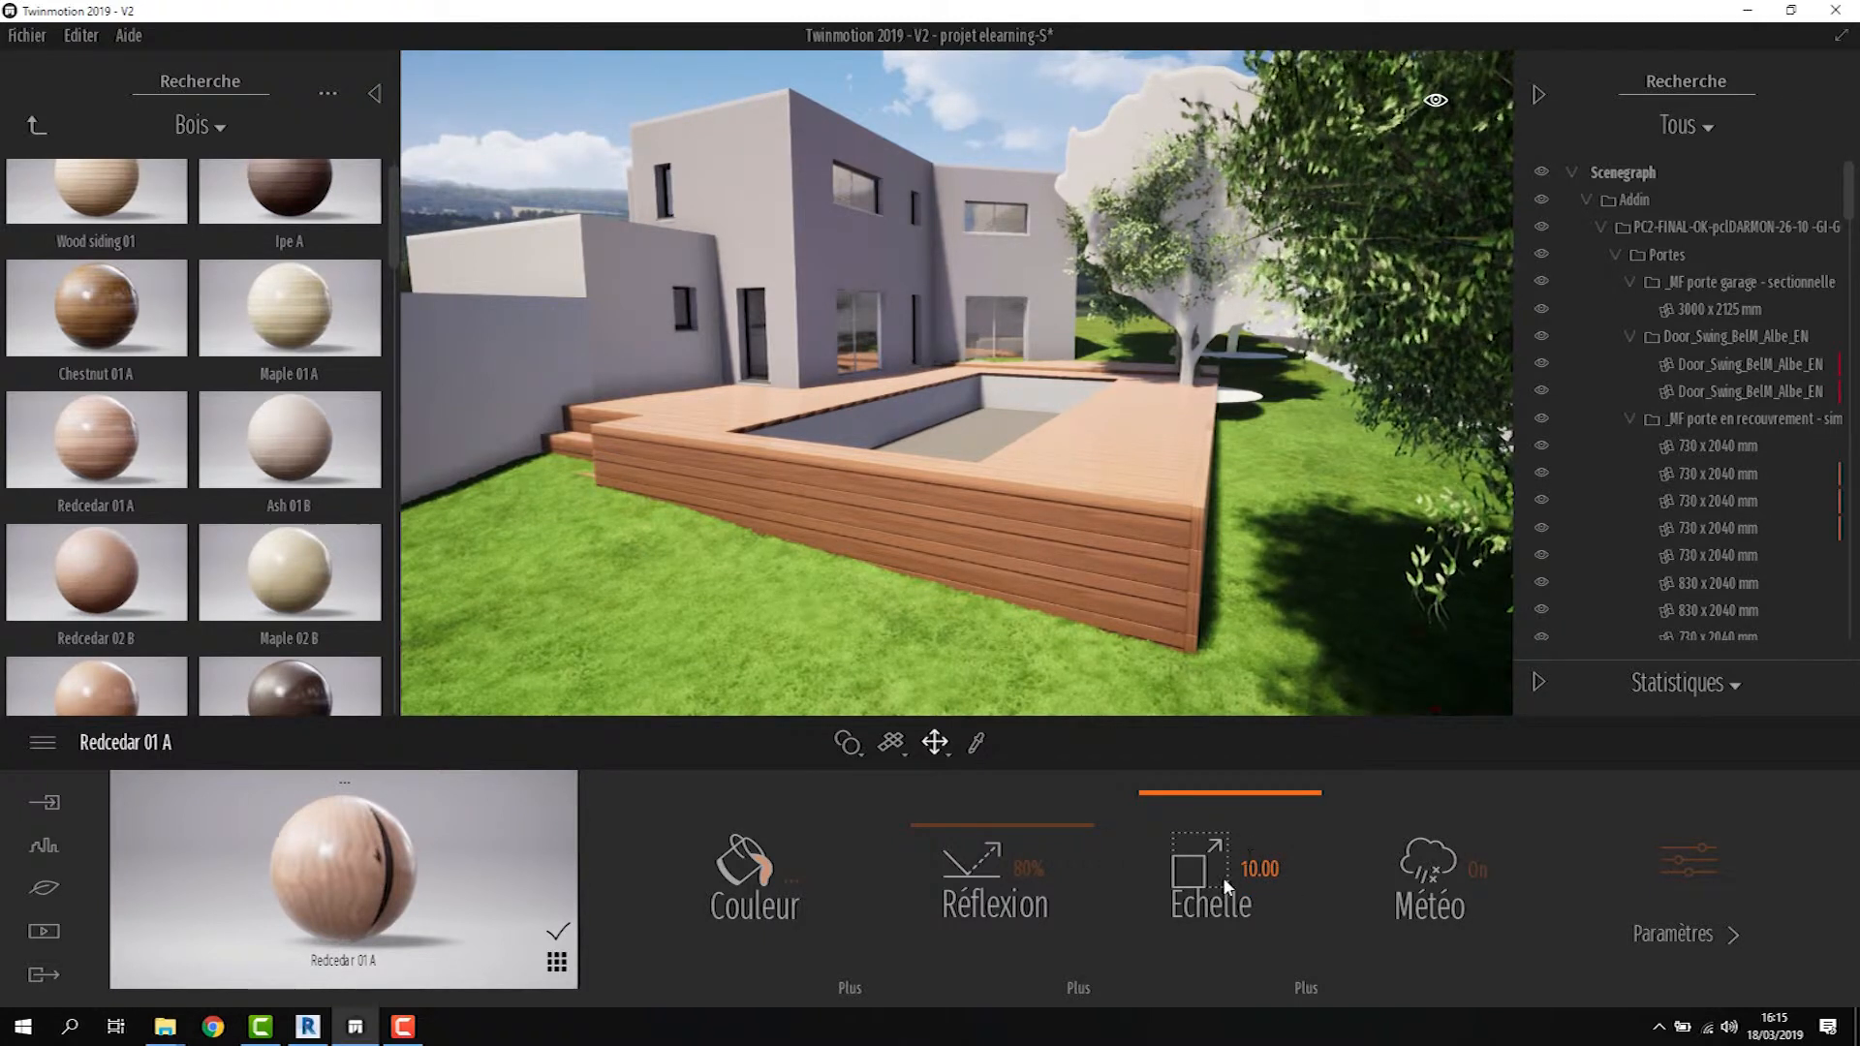
pyautogui.click(1259, 869)
pyautogui.doubleClick(1259, 869)
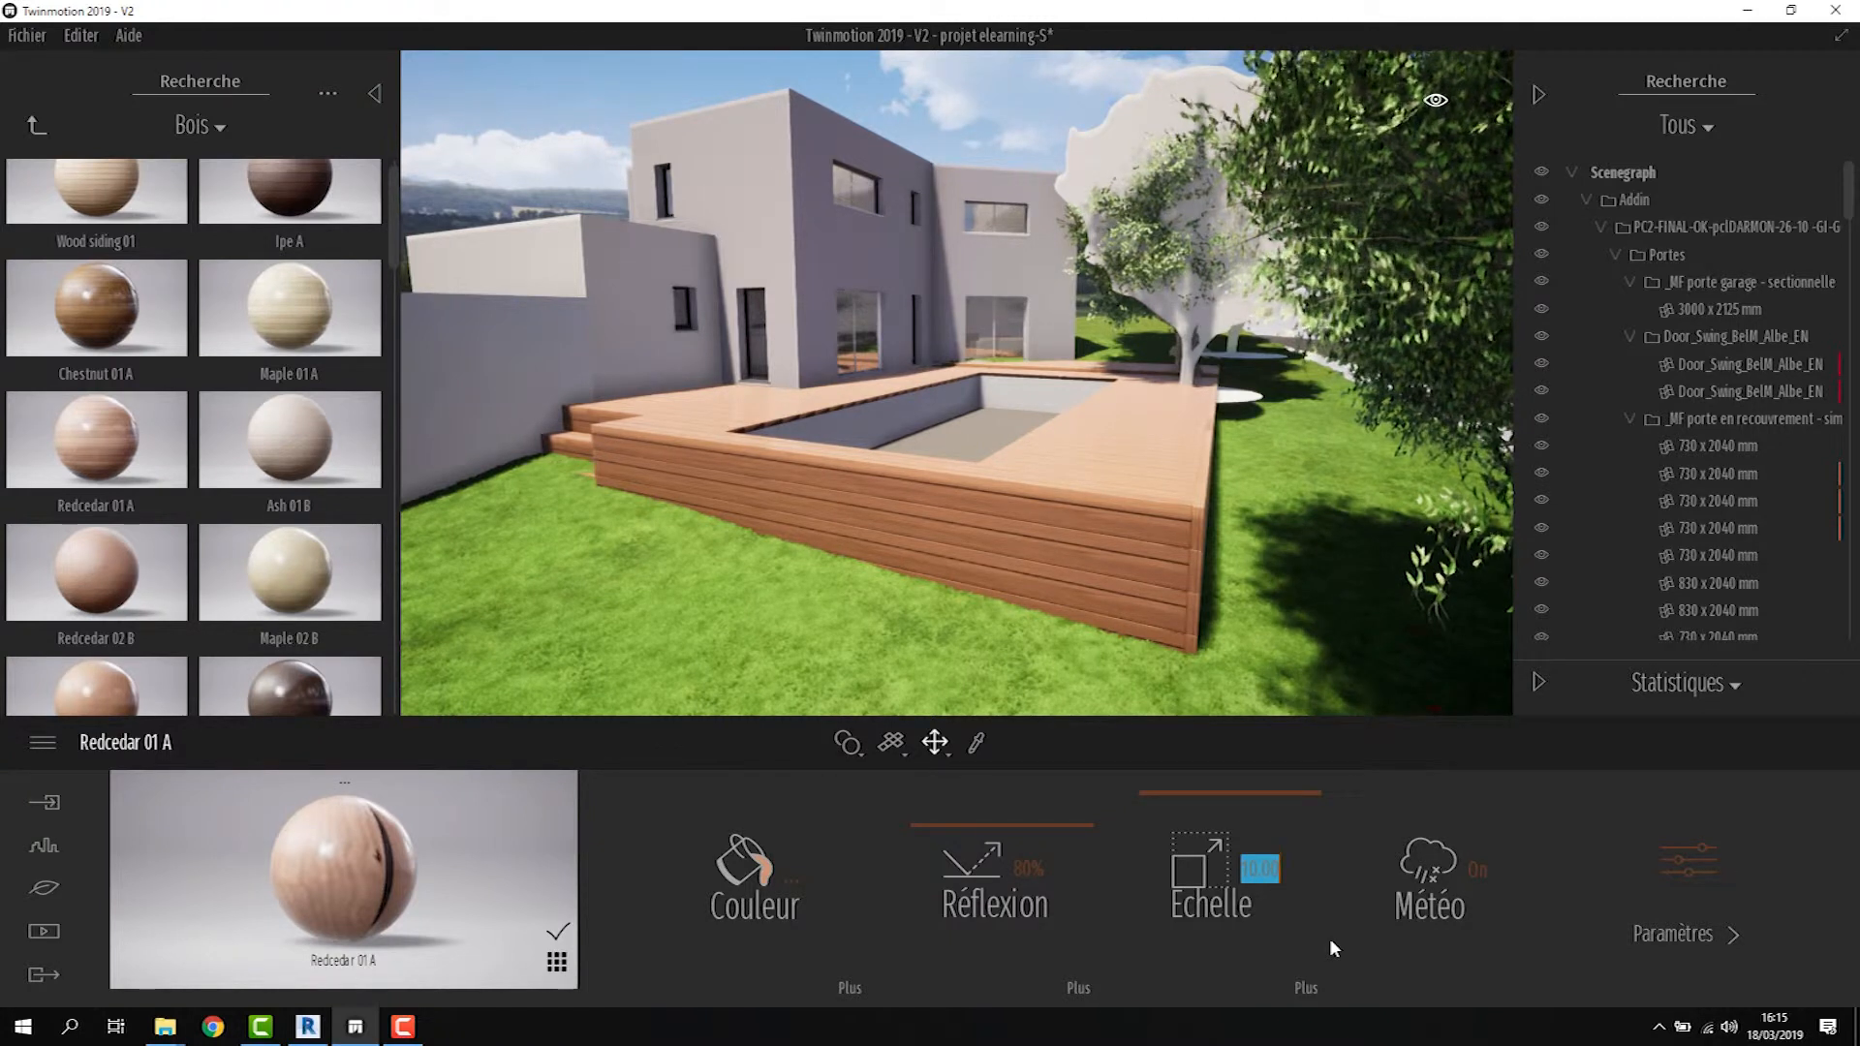
pyautogui.write('16')
pyautogui.press('Return')
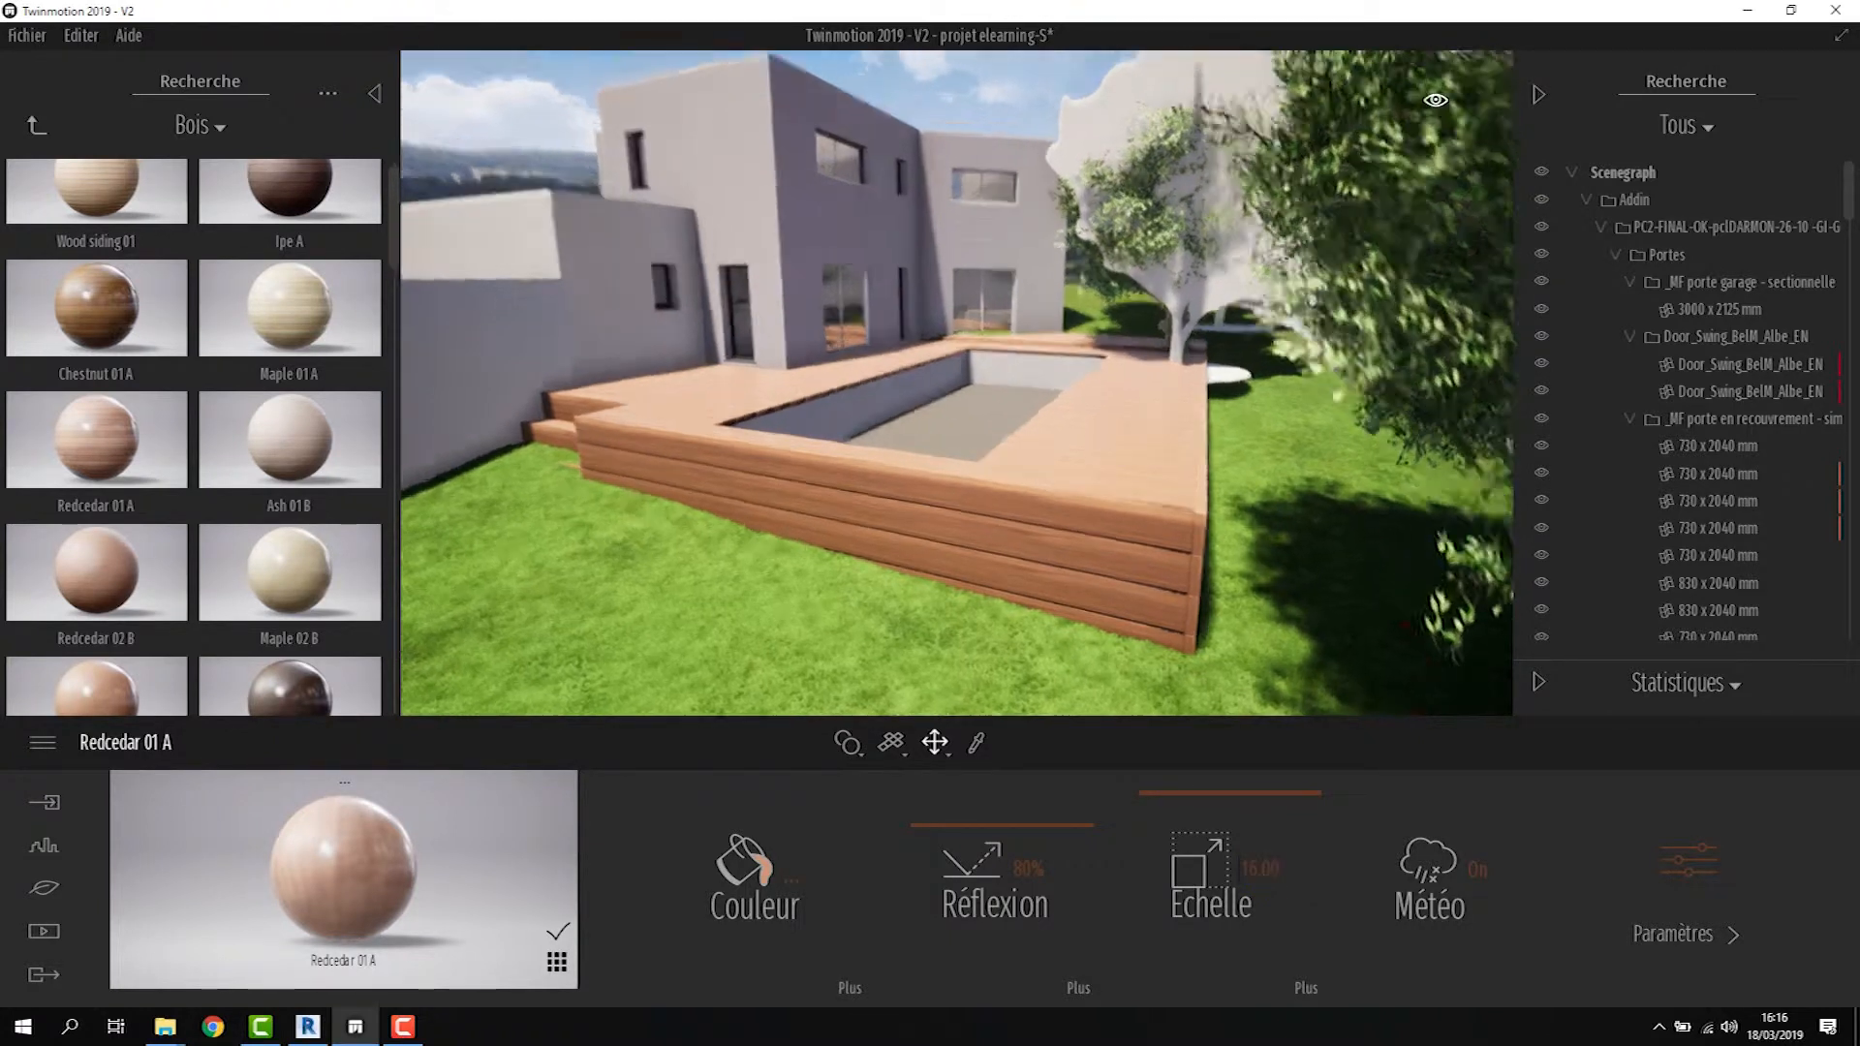
pyautogui.keyDown('shift'); pyautogui.moveTo(1189, 513); pyautogui.dragTo(1056, 562, button='middle'); pyautogui.keyUp('shift')
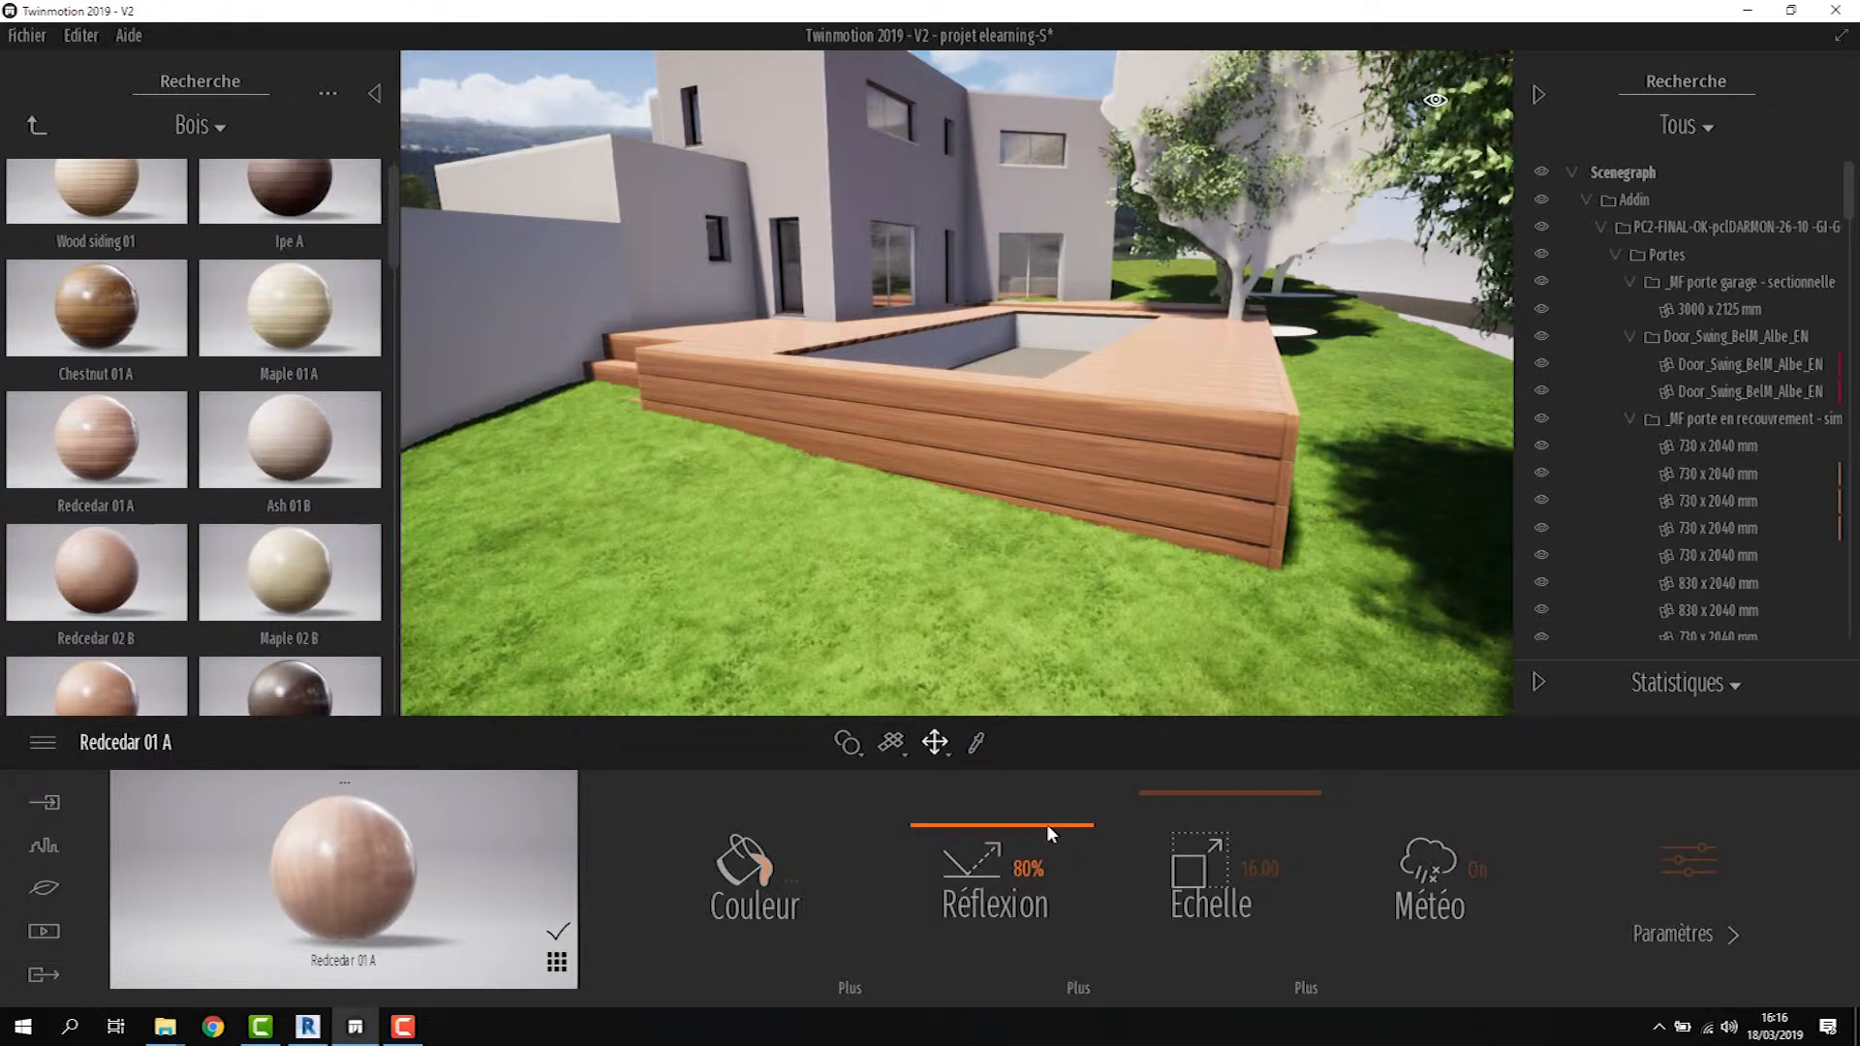
# Shift the Redcedar 01 A colour to a redder tone, D68F81, and inspect the pool deck boards up close
pyautogui.click(746, 877)
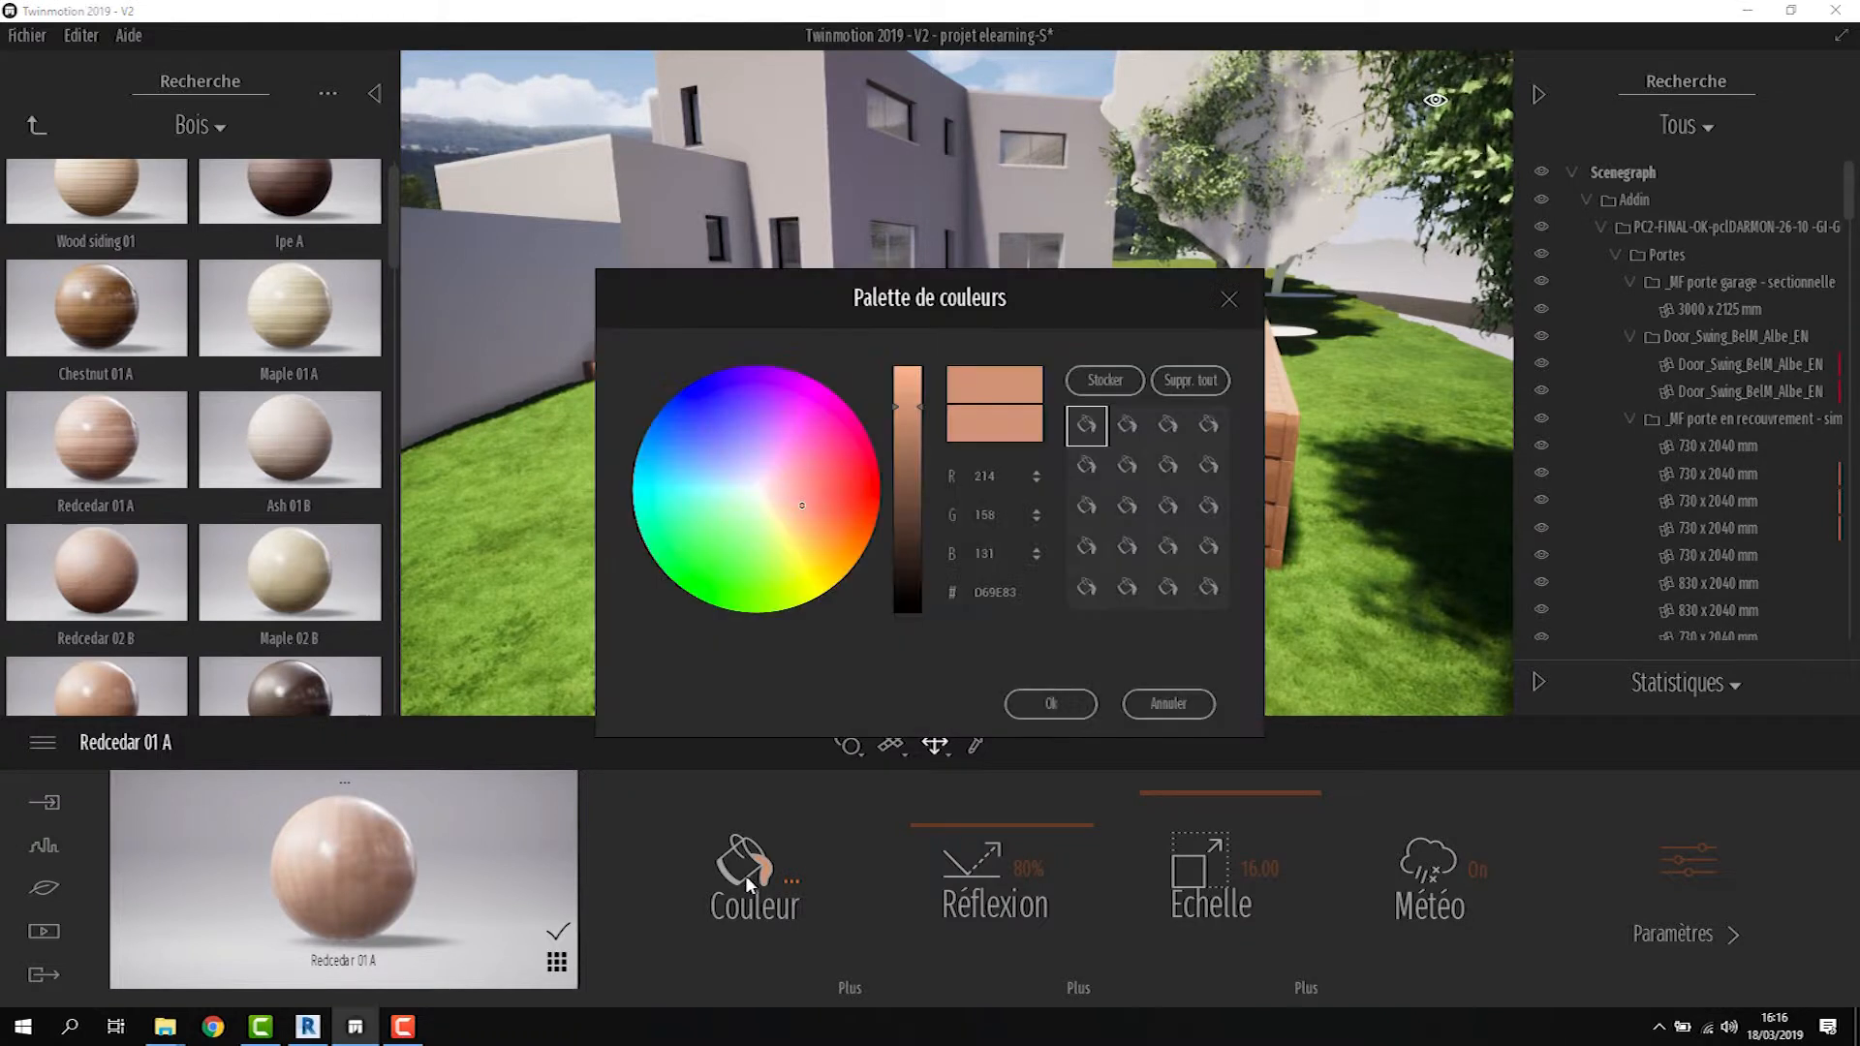
pyautogui.click(805, 501)
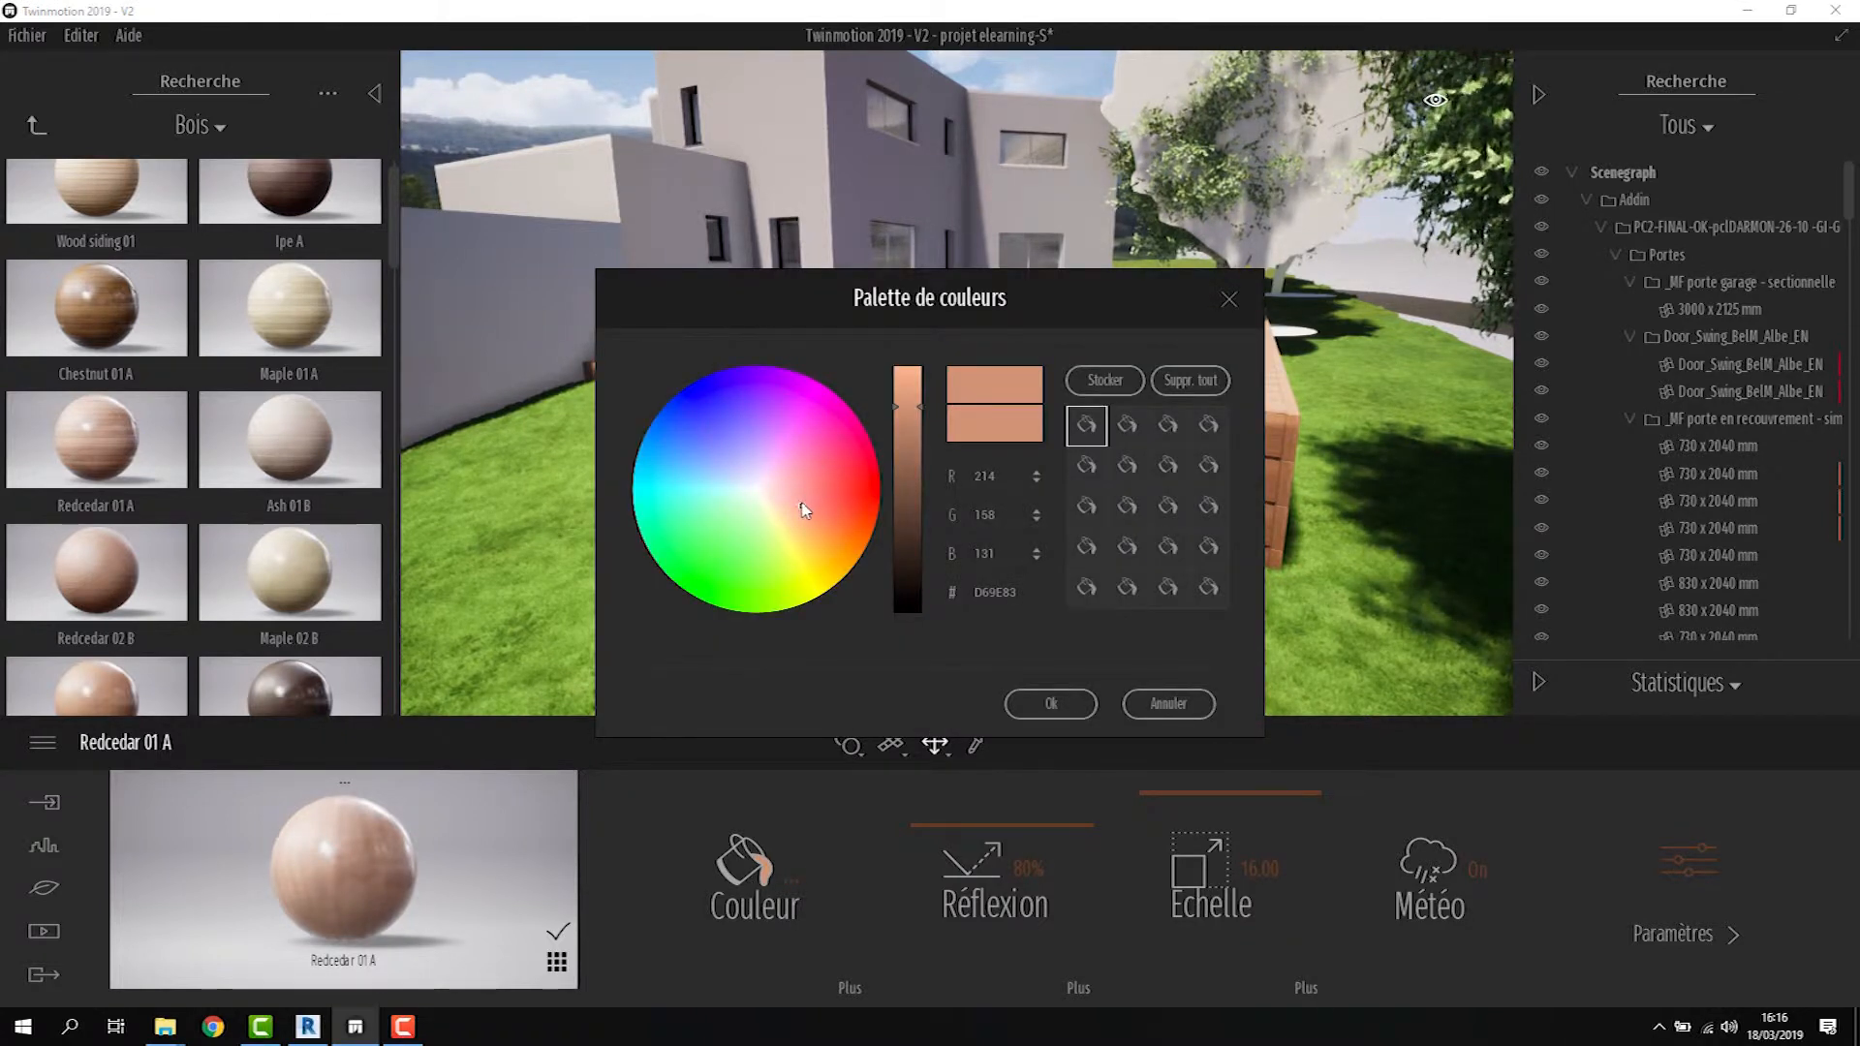
pyautogui.click(1071, 707)
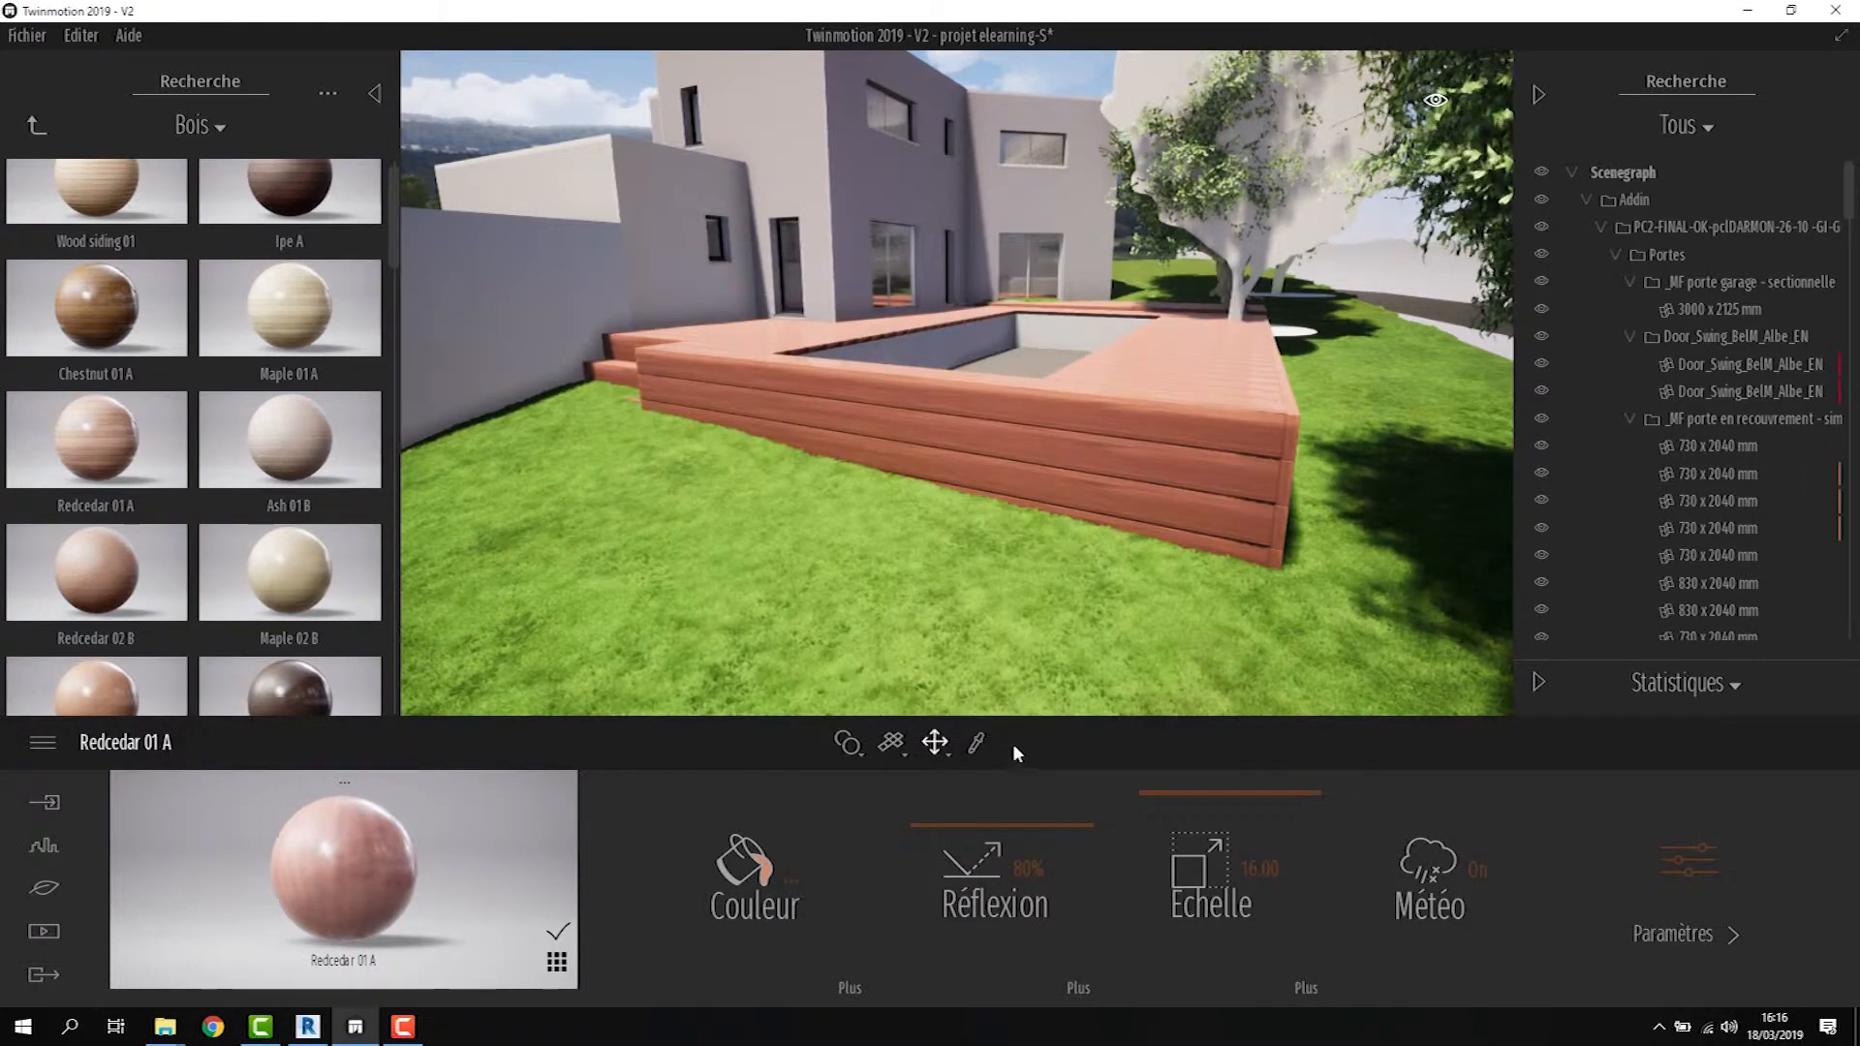
pyautogui.moveTo(1163, 434); pyautogui.dragTo(1119, 482, button='middle')
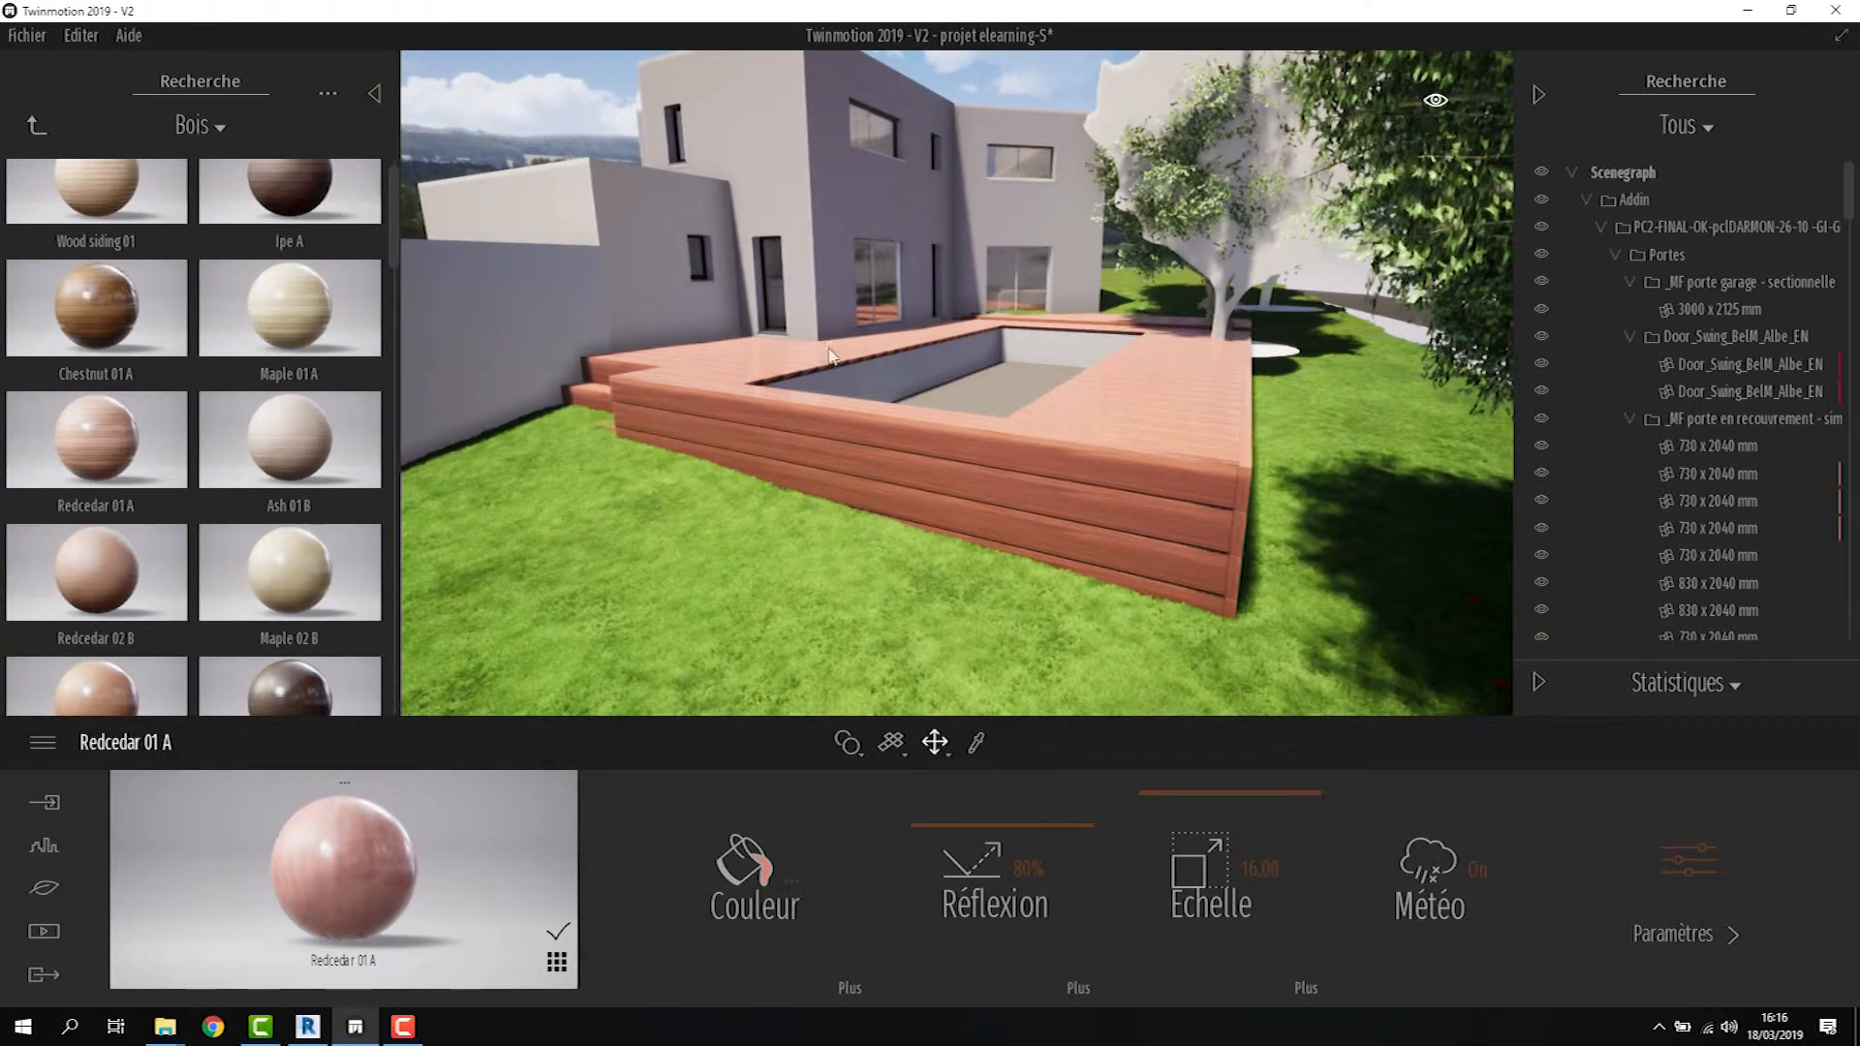
pyautogui.scroll(5, 785, 356)
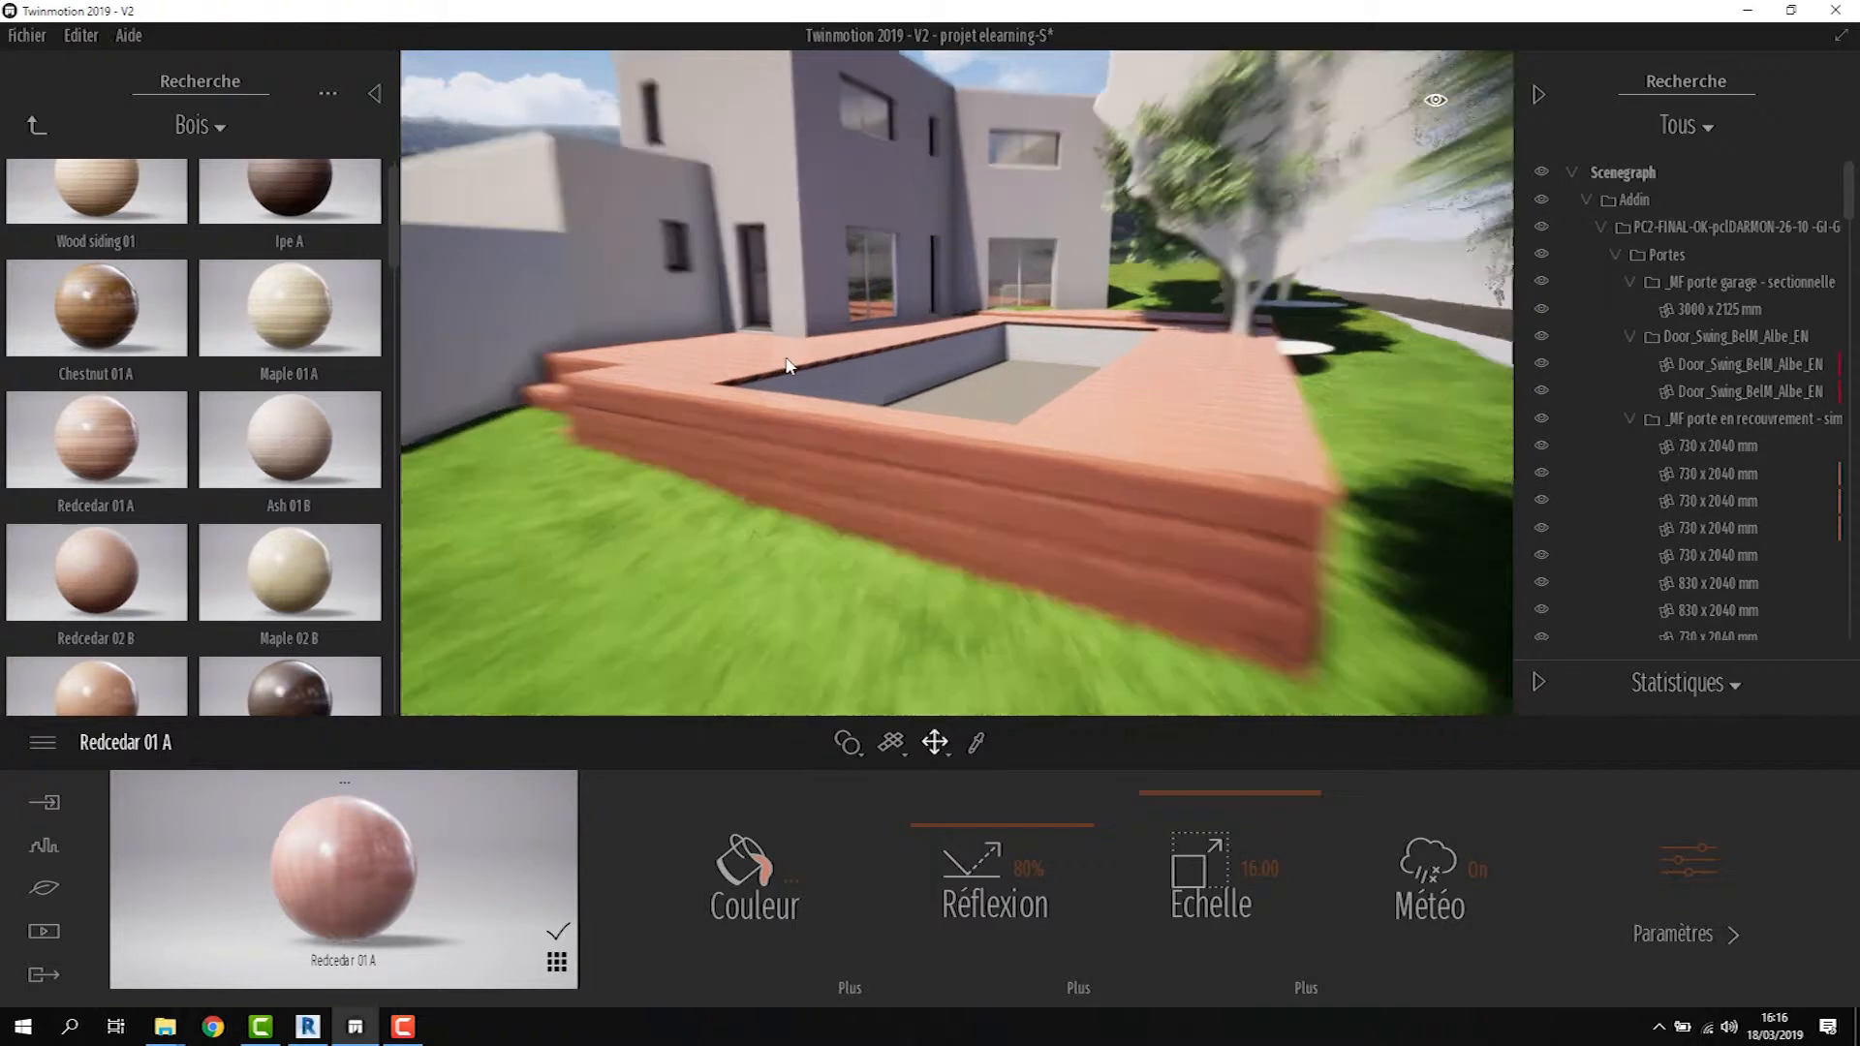
pyautogui.moveTo(784, 363); pyautogui.dragTo(661, 414, button='middle')
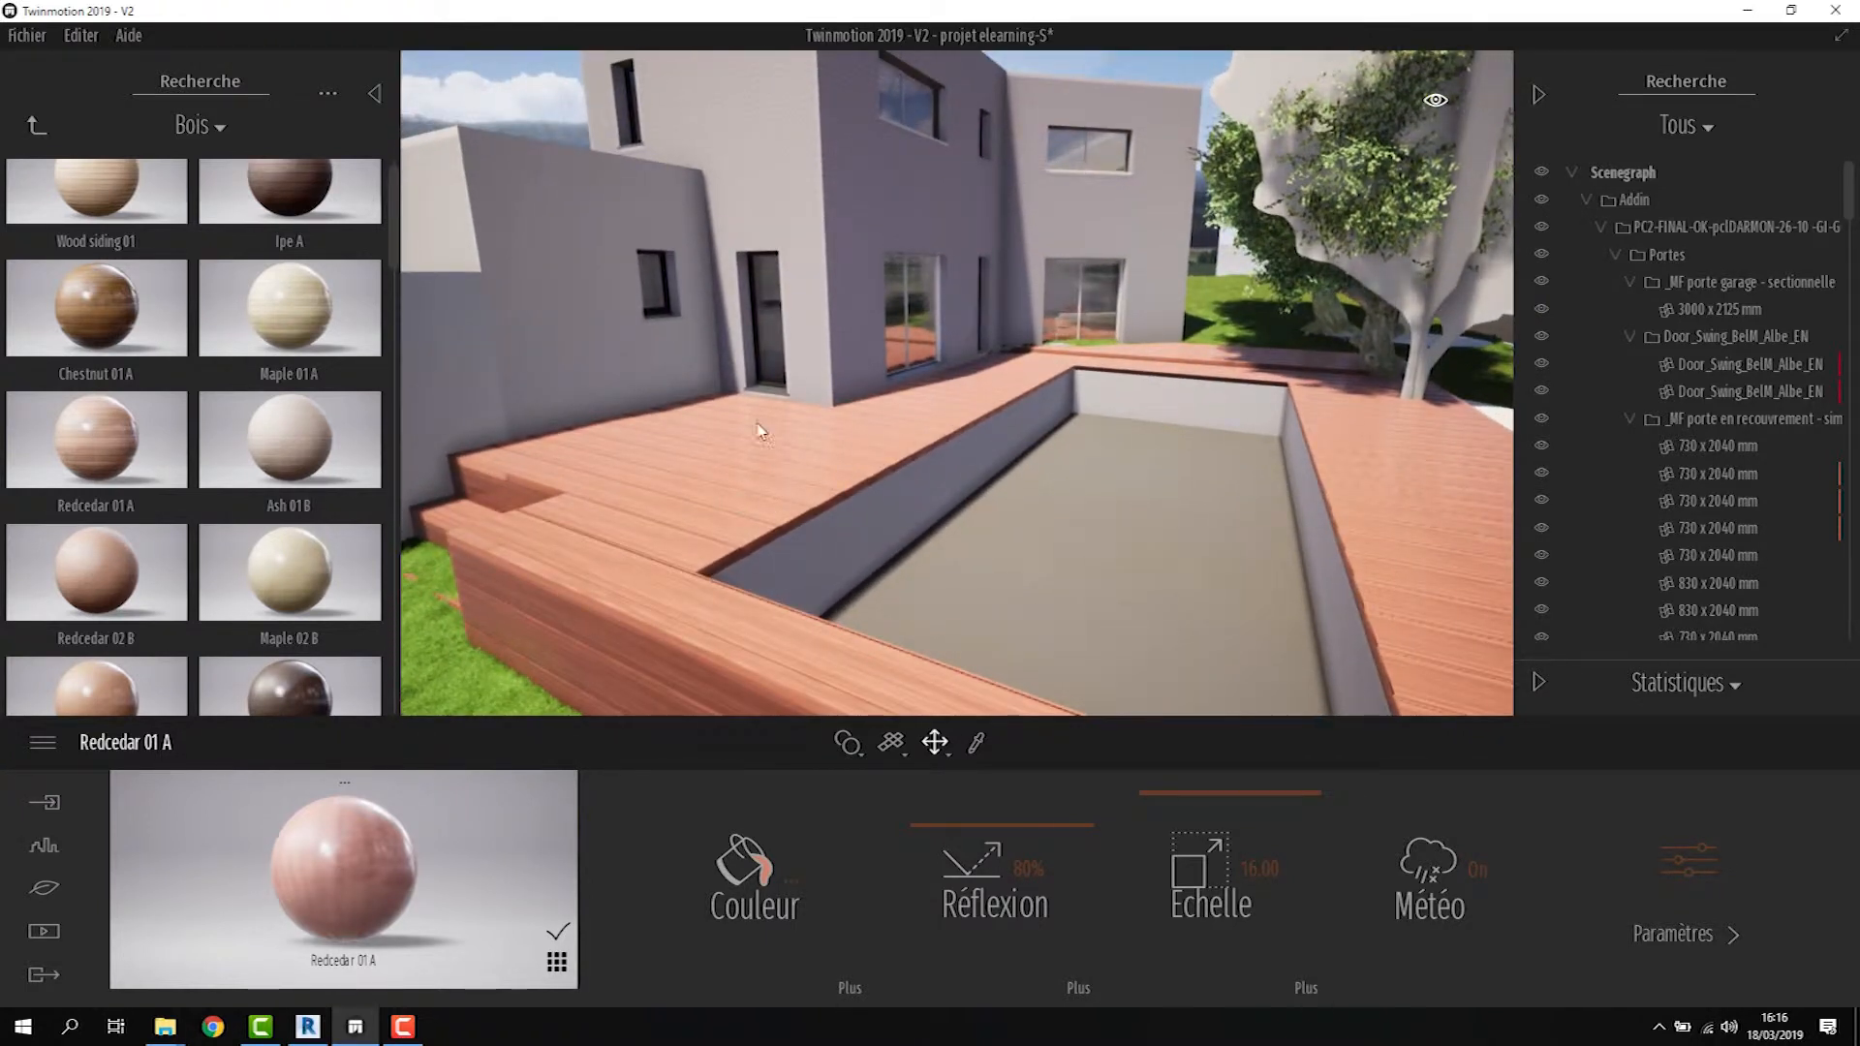
# Set the Redcedar 01 A reflection to 60% and check the boards on the deck's side
pyautogui.click(1029, 869)
pyautogui.write('60')
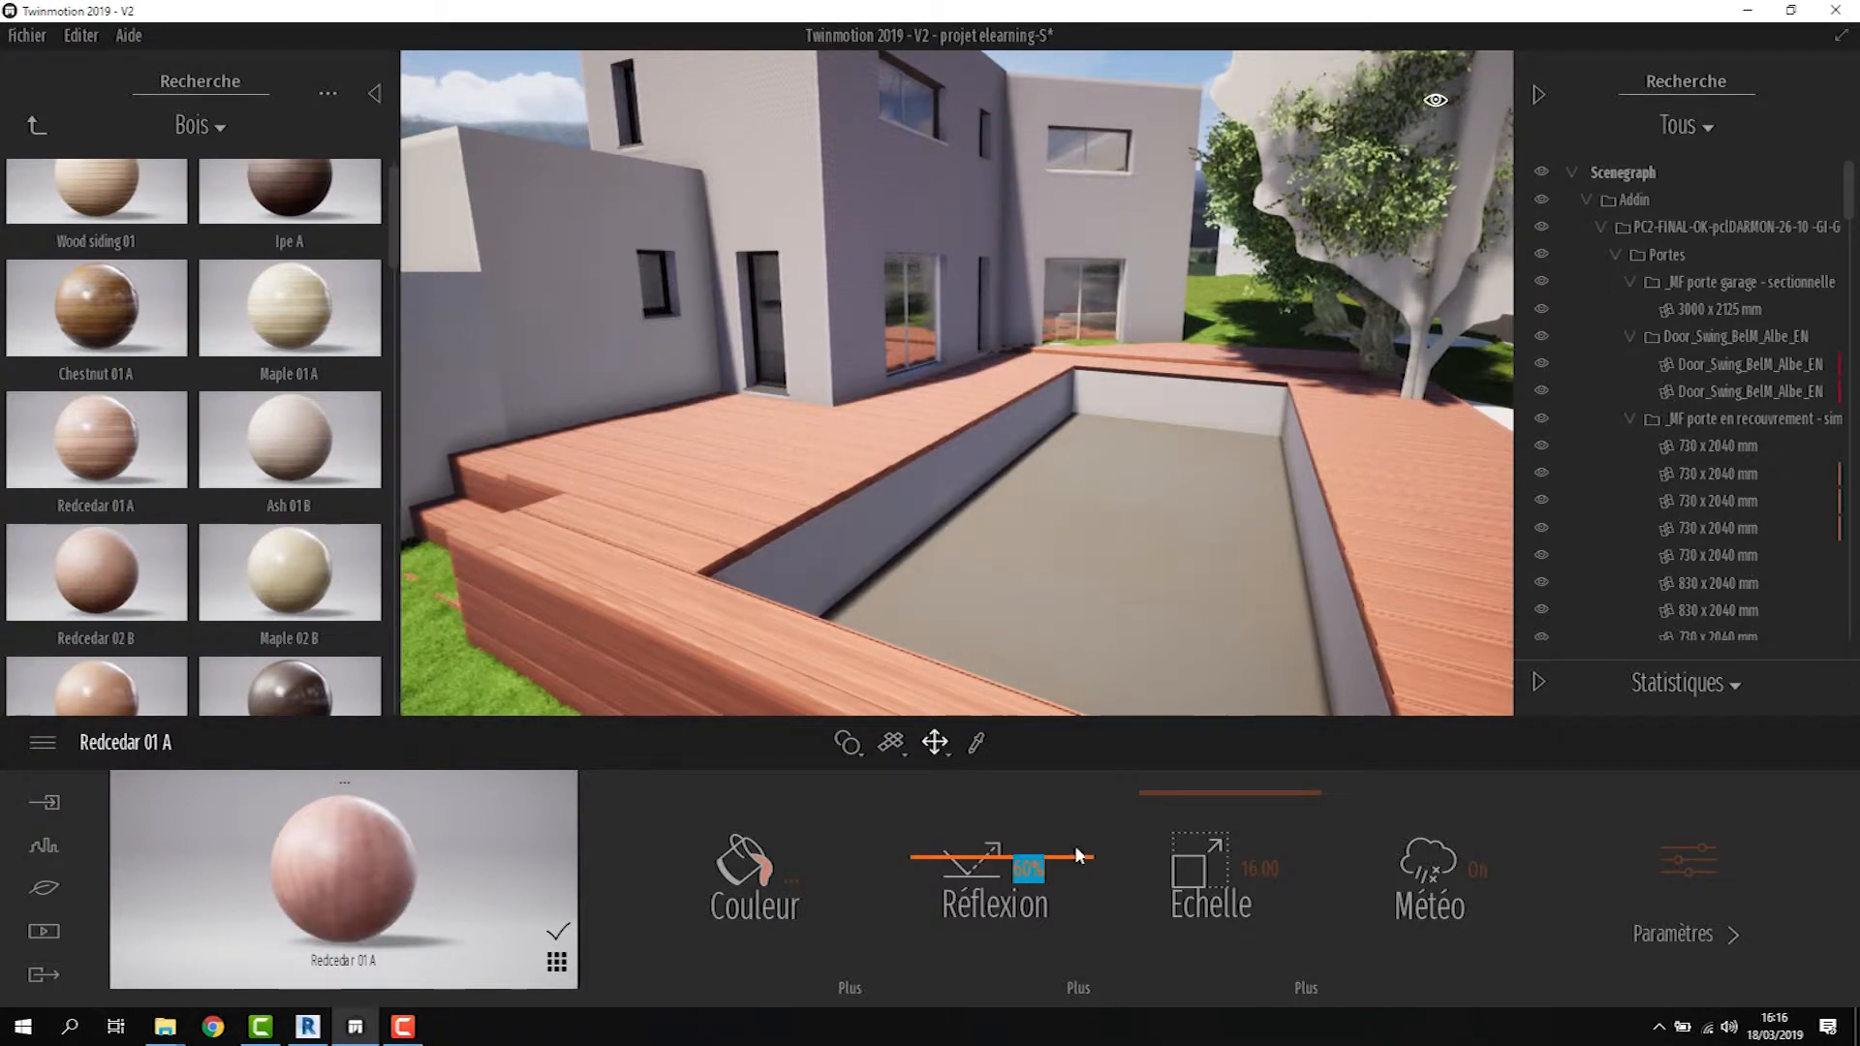
pyautogui.moveTo(1133, 623); pyautogui.dragTo(1253, 792, button='middle')
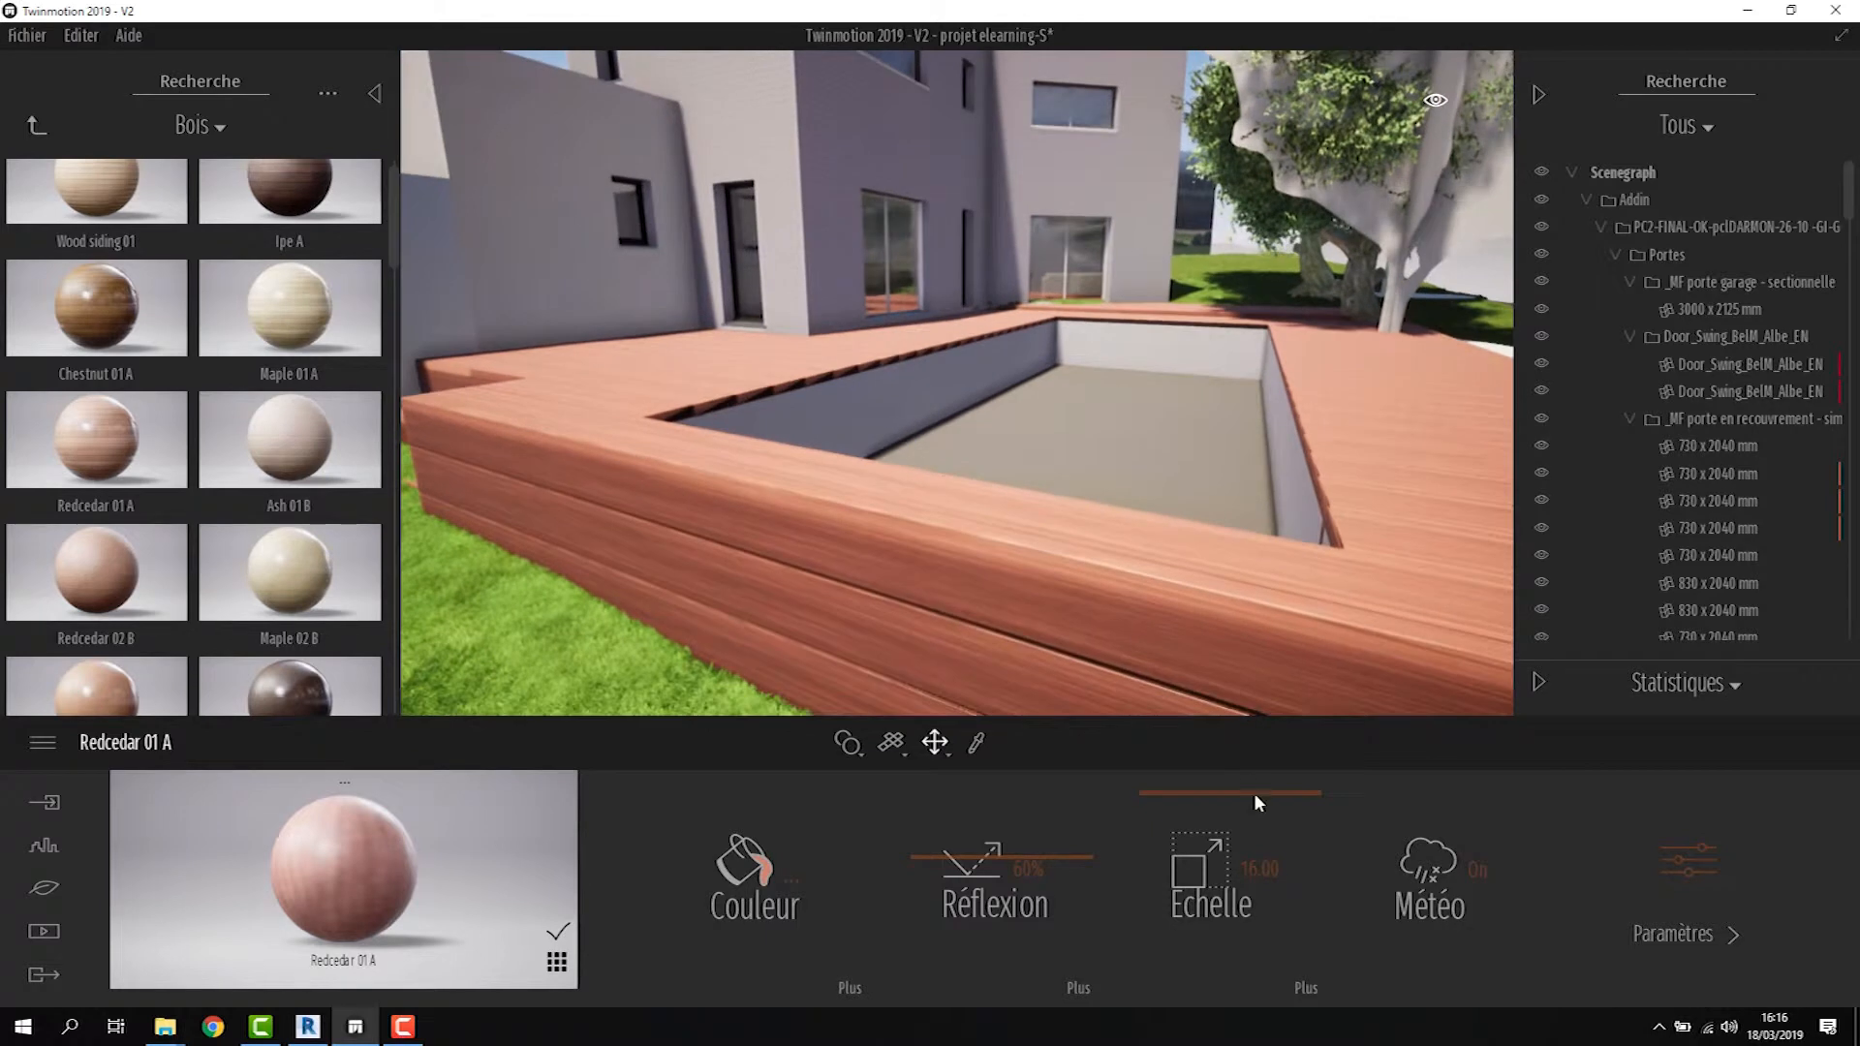
# Set the Redcedar 01 A relief to 20% in the material's advanced settings and check the deck from farther away
pyautogui.click(1694, 854)
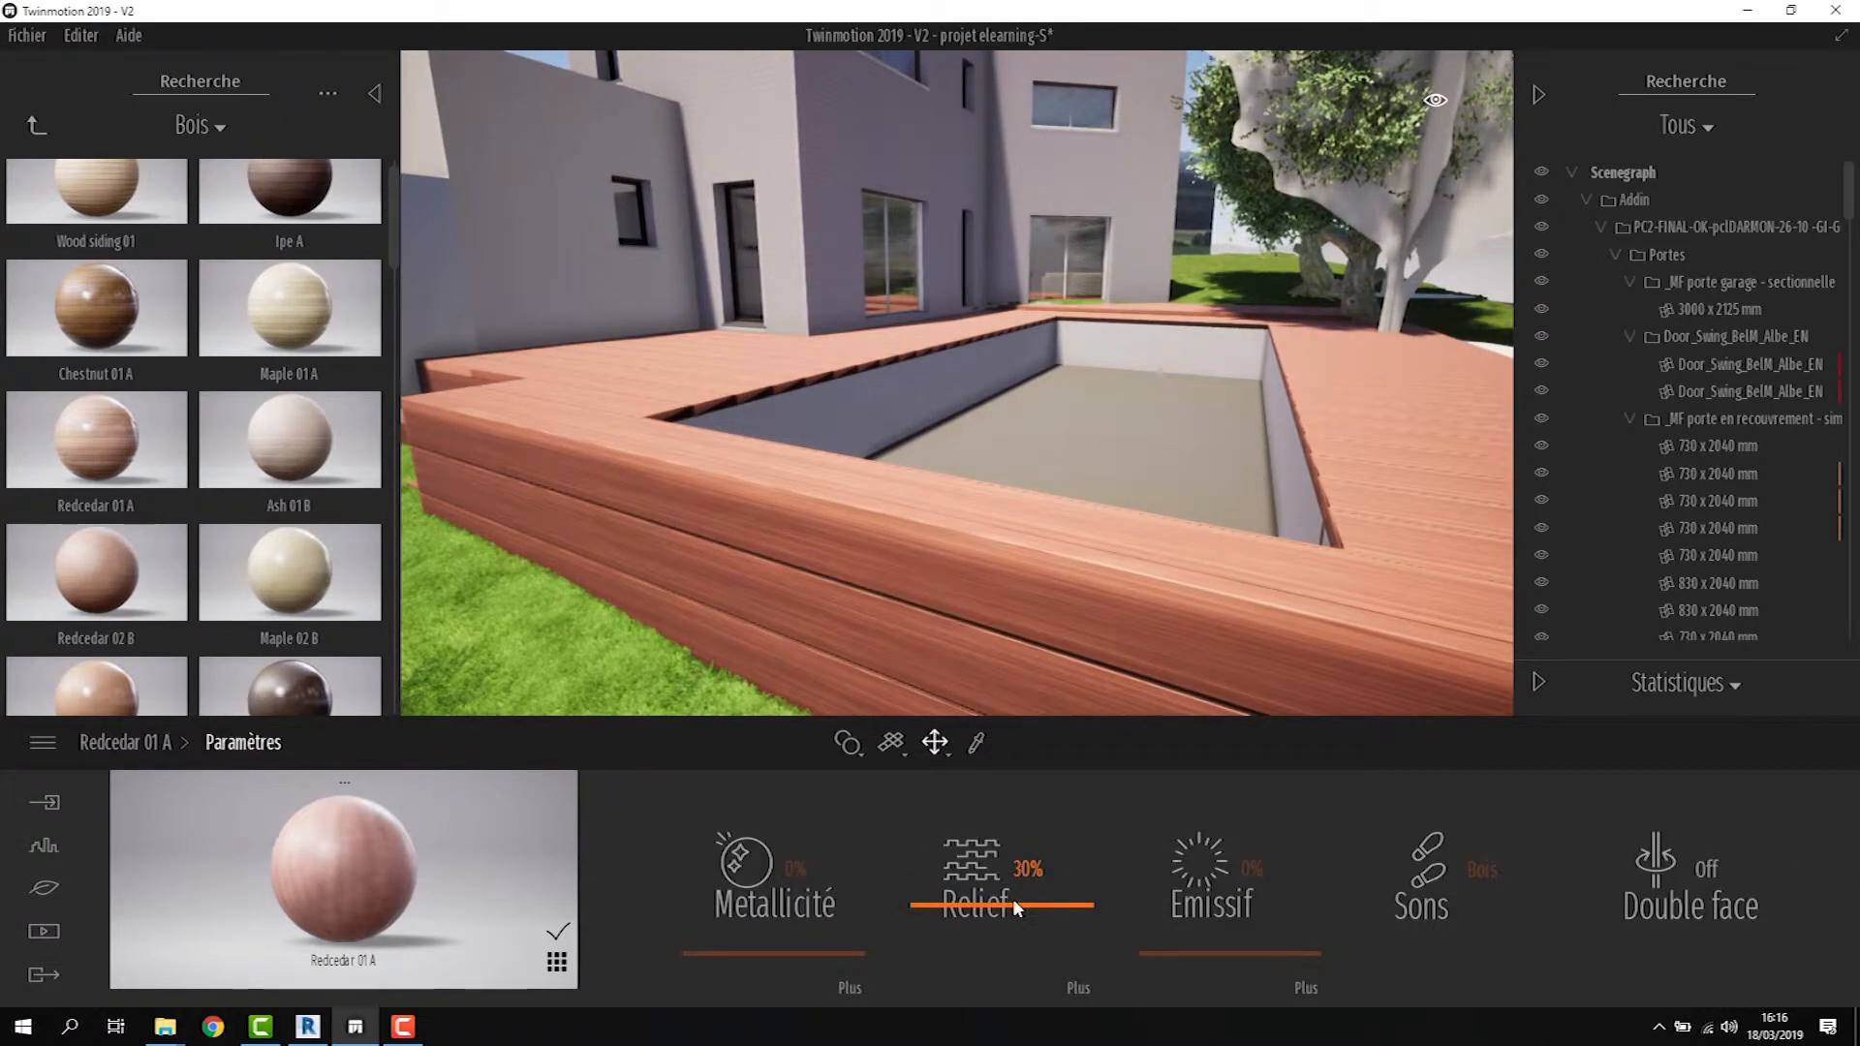
pyautogui.moveTo(1015, 899)
pyautogui.mouseDown()
pyautogui.moveTo(1029, 831)
pyautogui.moveTo(1025, 942)
pyautogui.moveTo(1029, 918)
pyautogui.mouseUp()
pyautogui.click(1029, 869)
pyautogui.write('20')
pyautogui.press('Return')
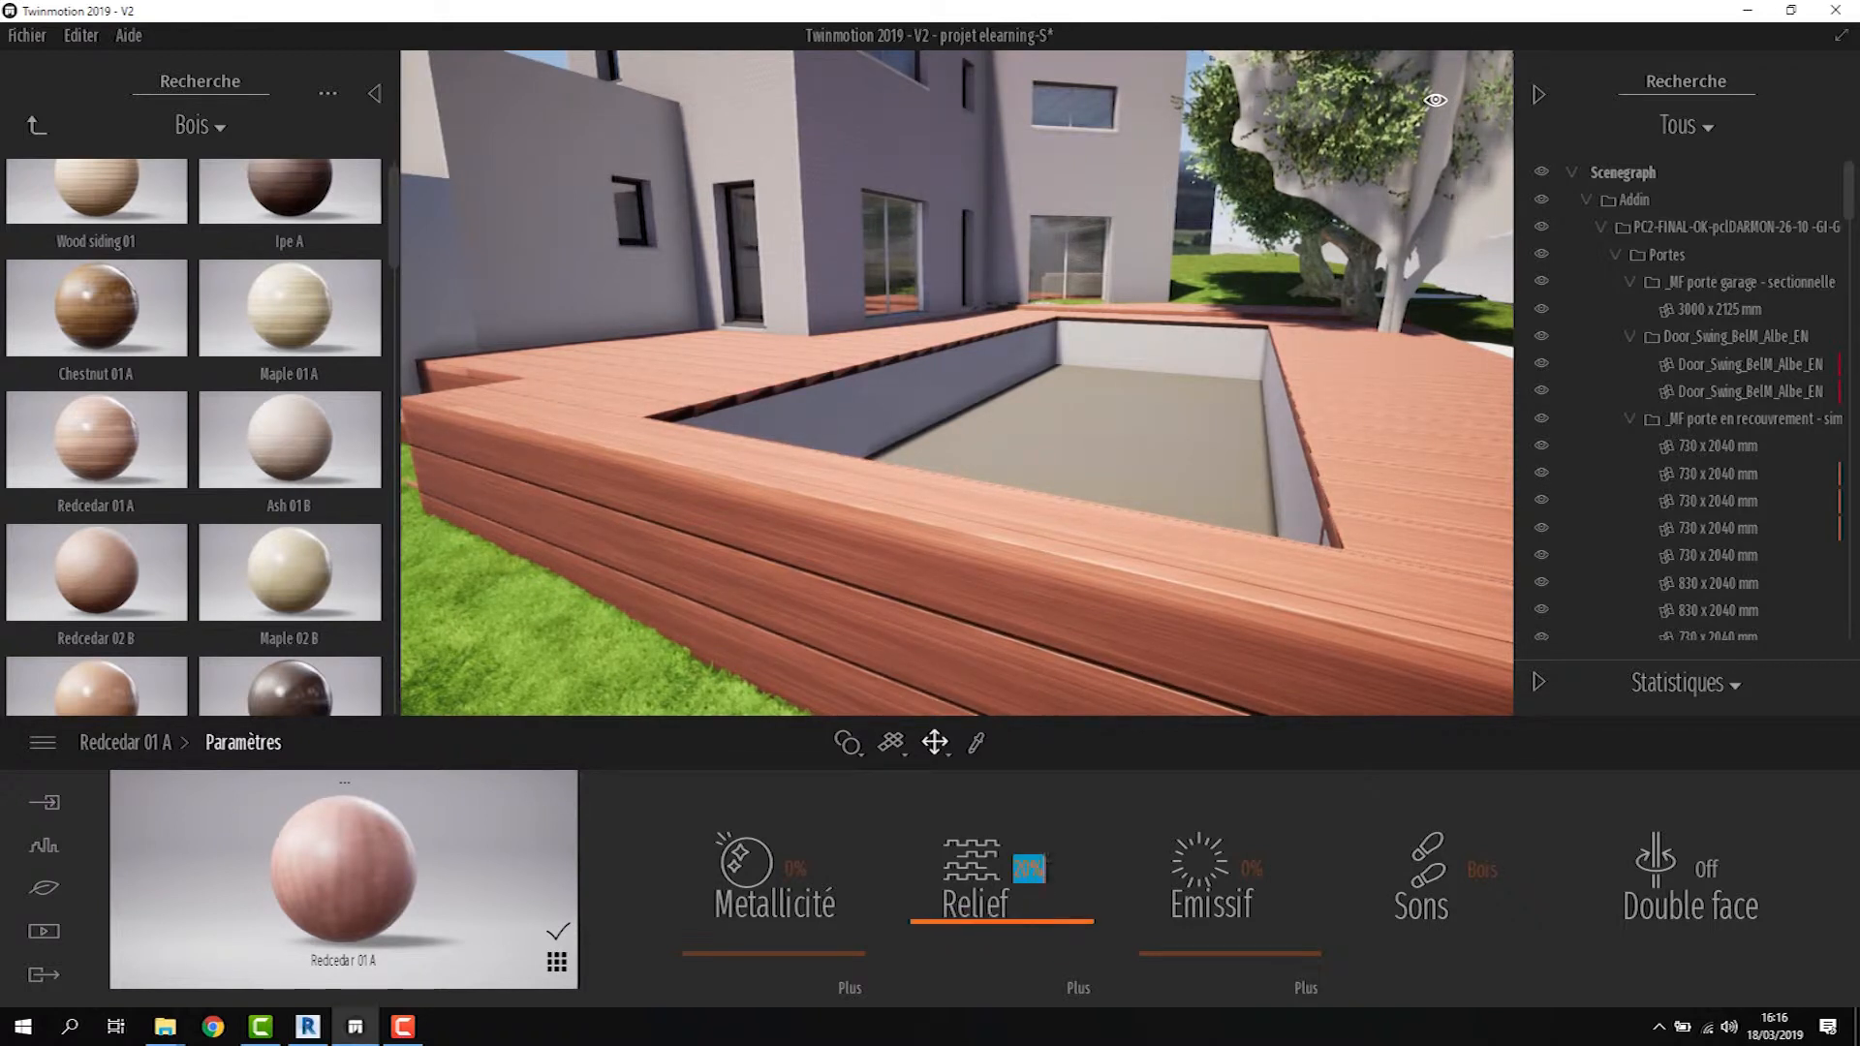
pyautogui.scroll(-5, 1024, 510)
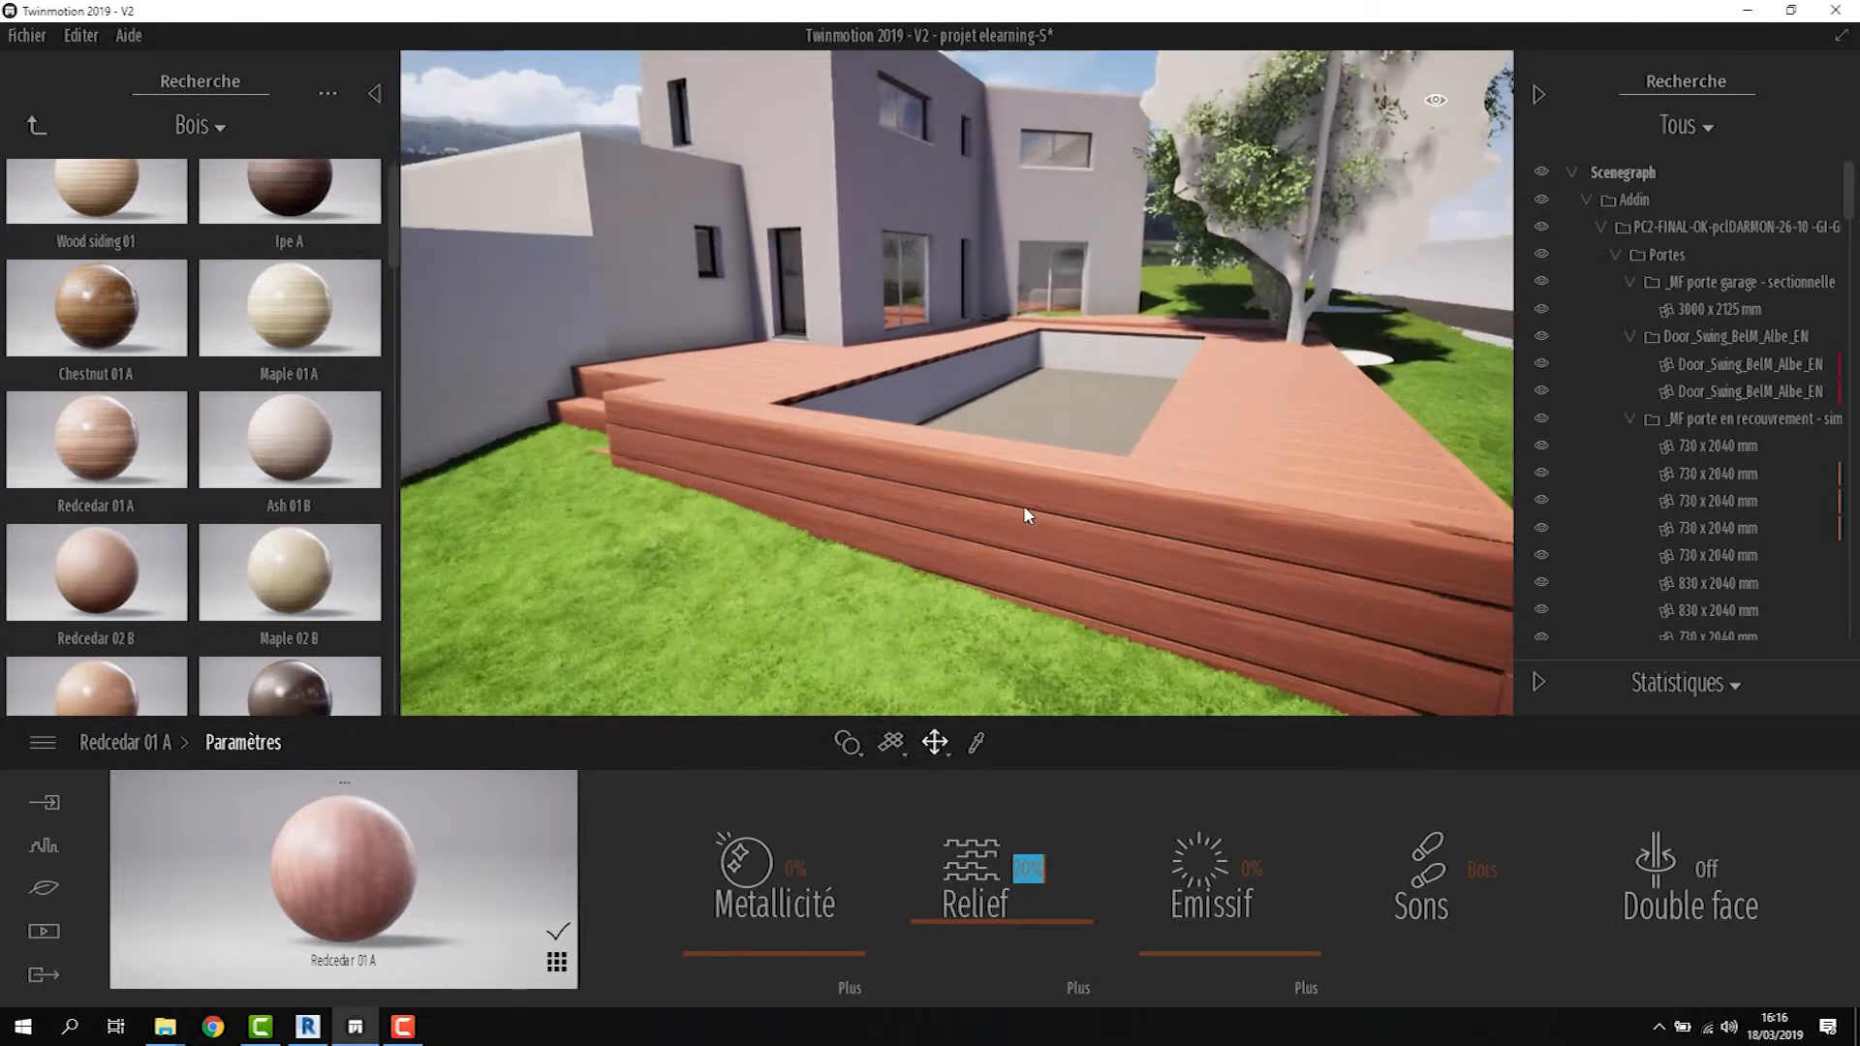
pyautogui.scroll(-3, 1023, 508)
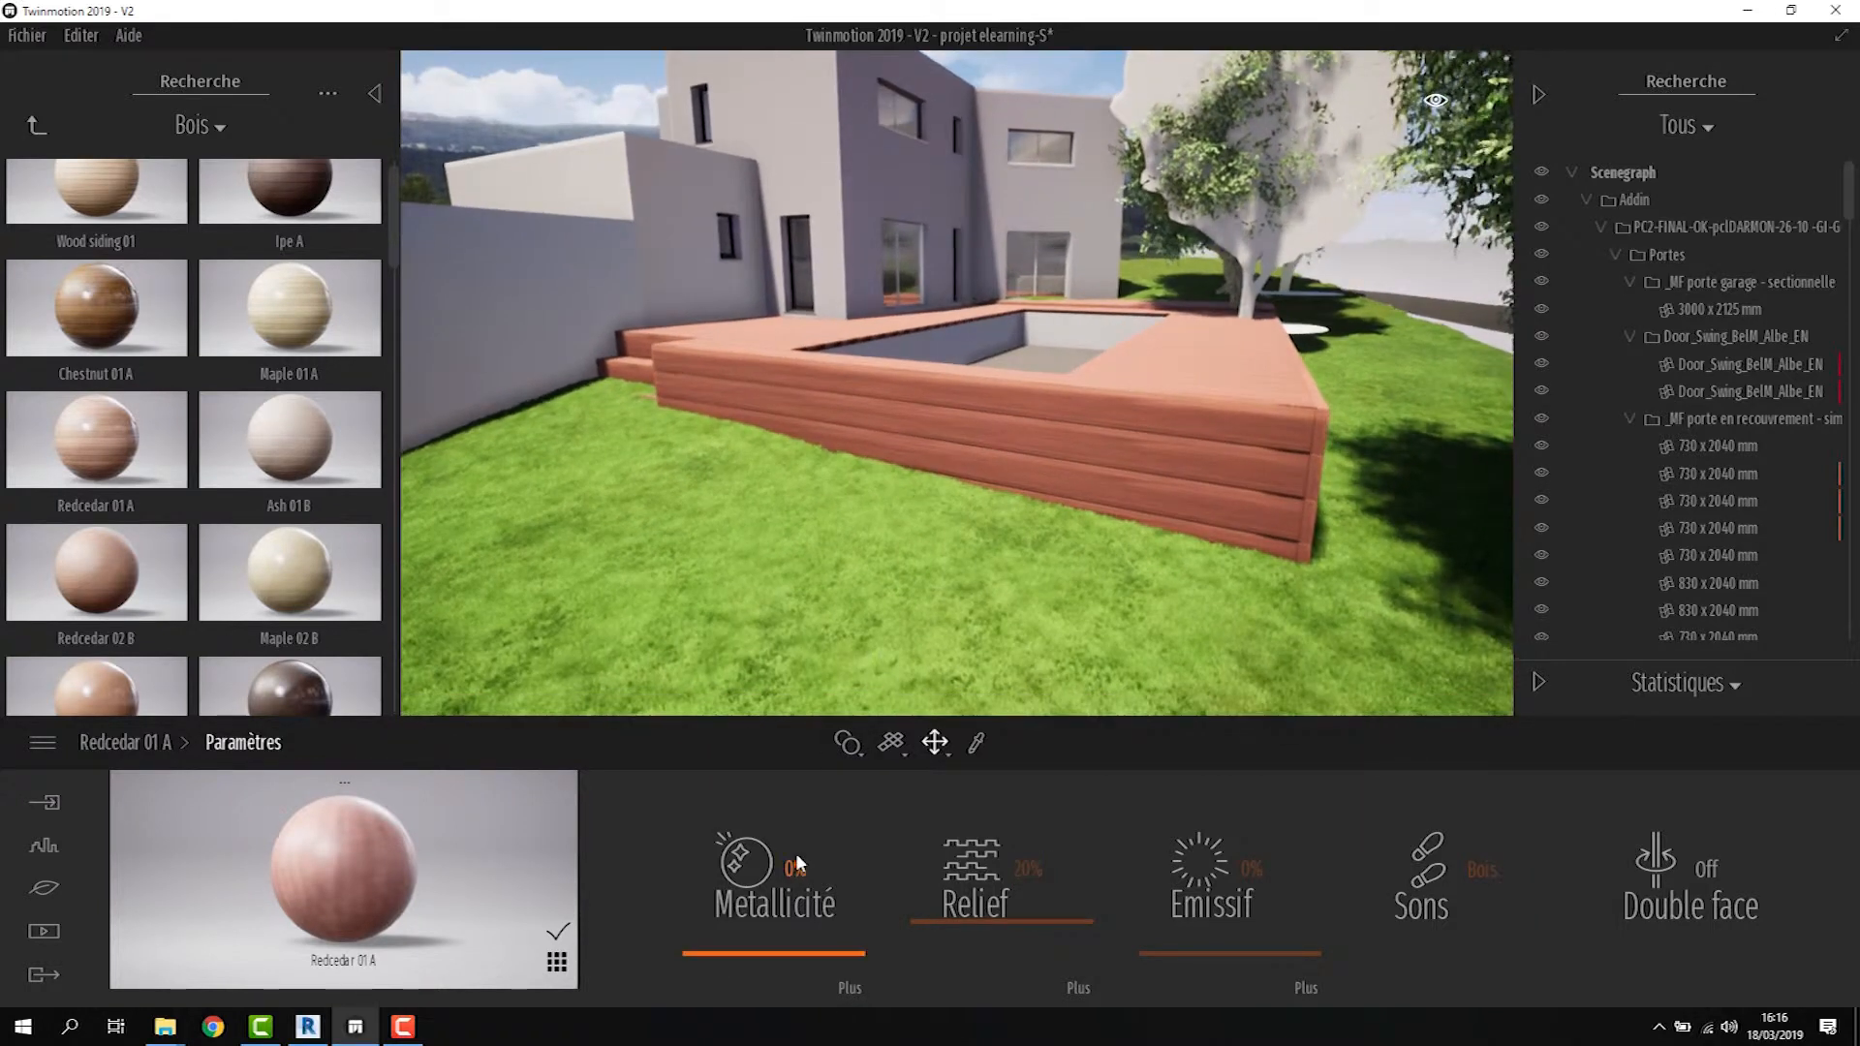
# Try stronger metallicity on Redcedar 01 A, then set it to 15%
pyautogui.moveTo(805, 947); pyautogui.dragTo(835, 911)
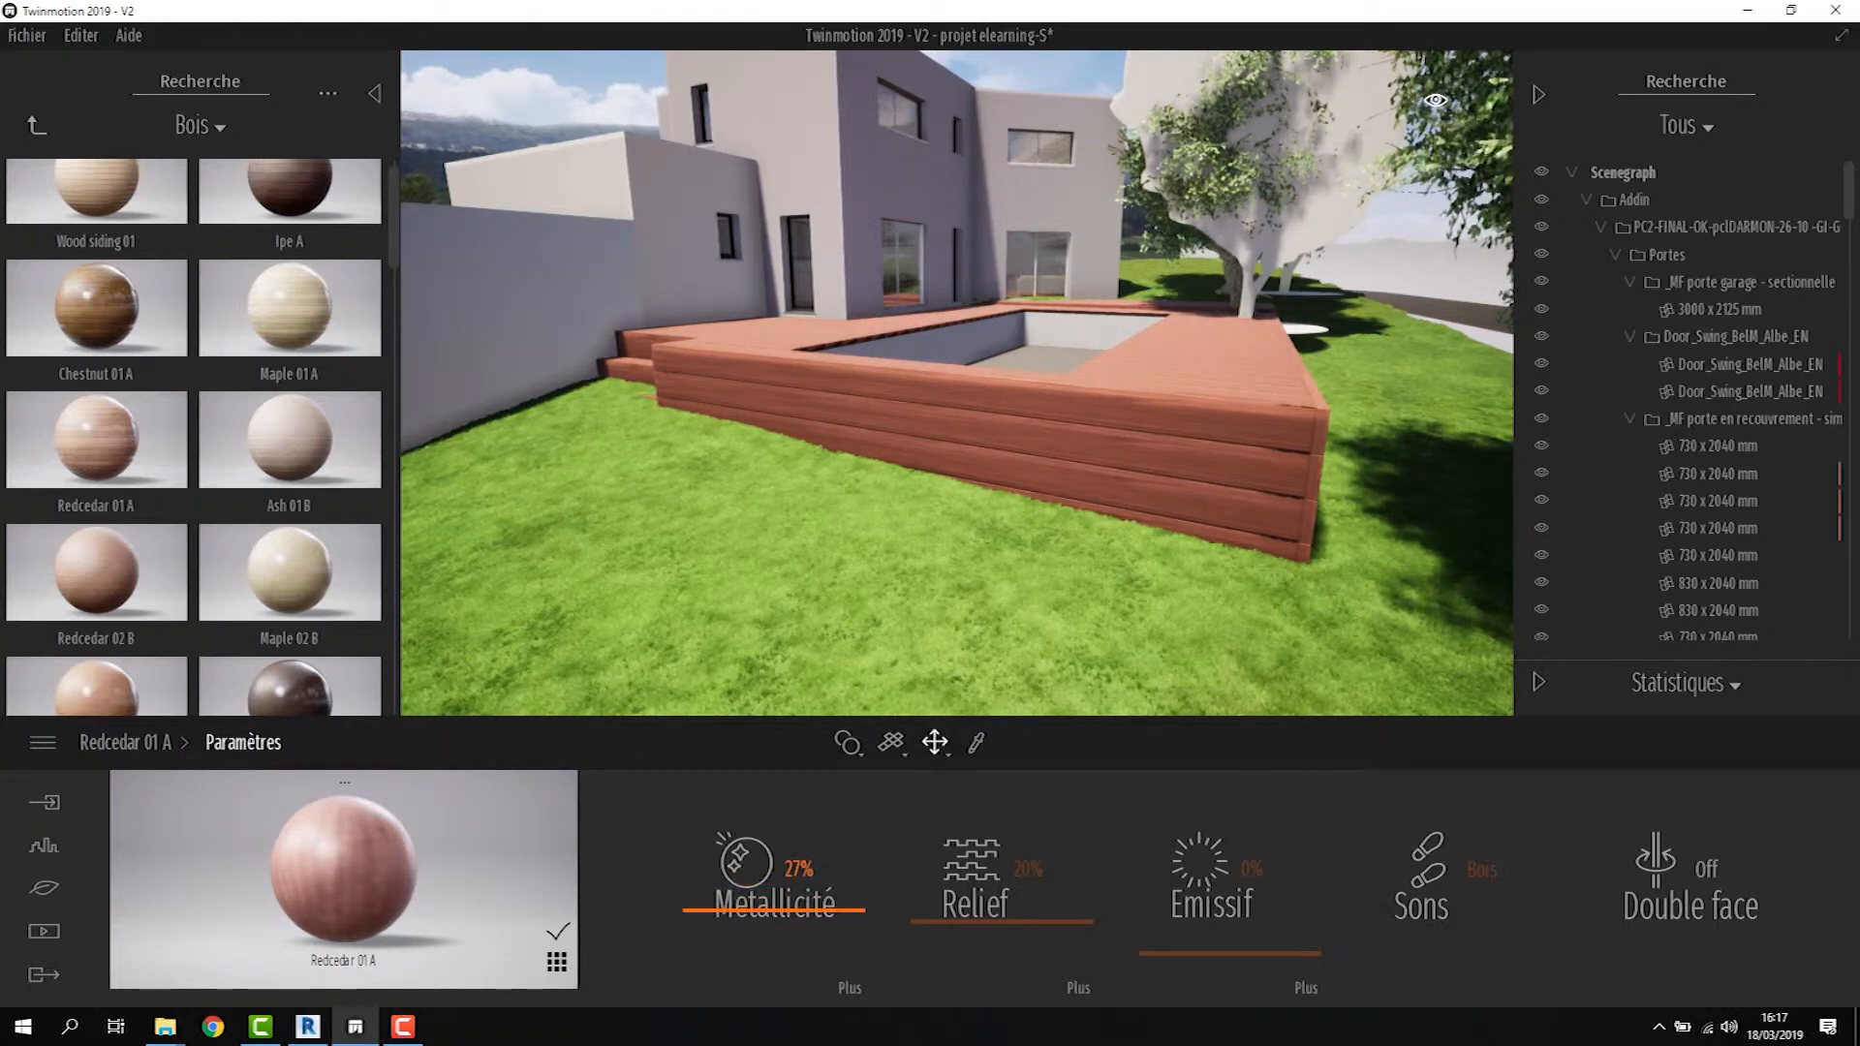
pyautogui.moveTo(936, 420); pyautogui.dragTo(1071, 432, button='middle')
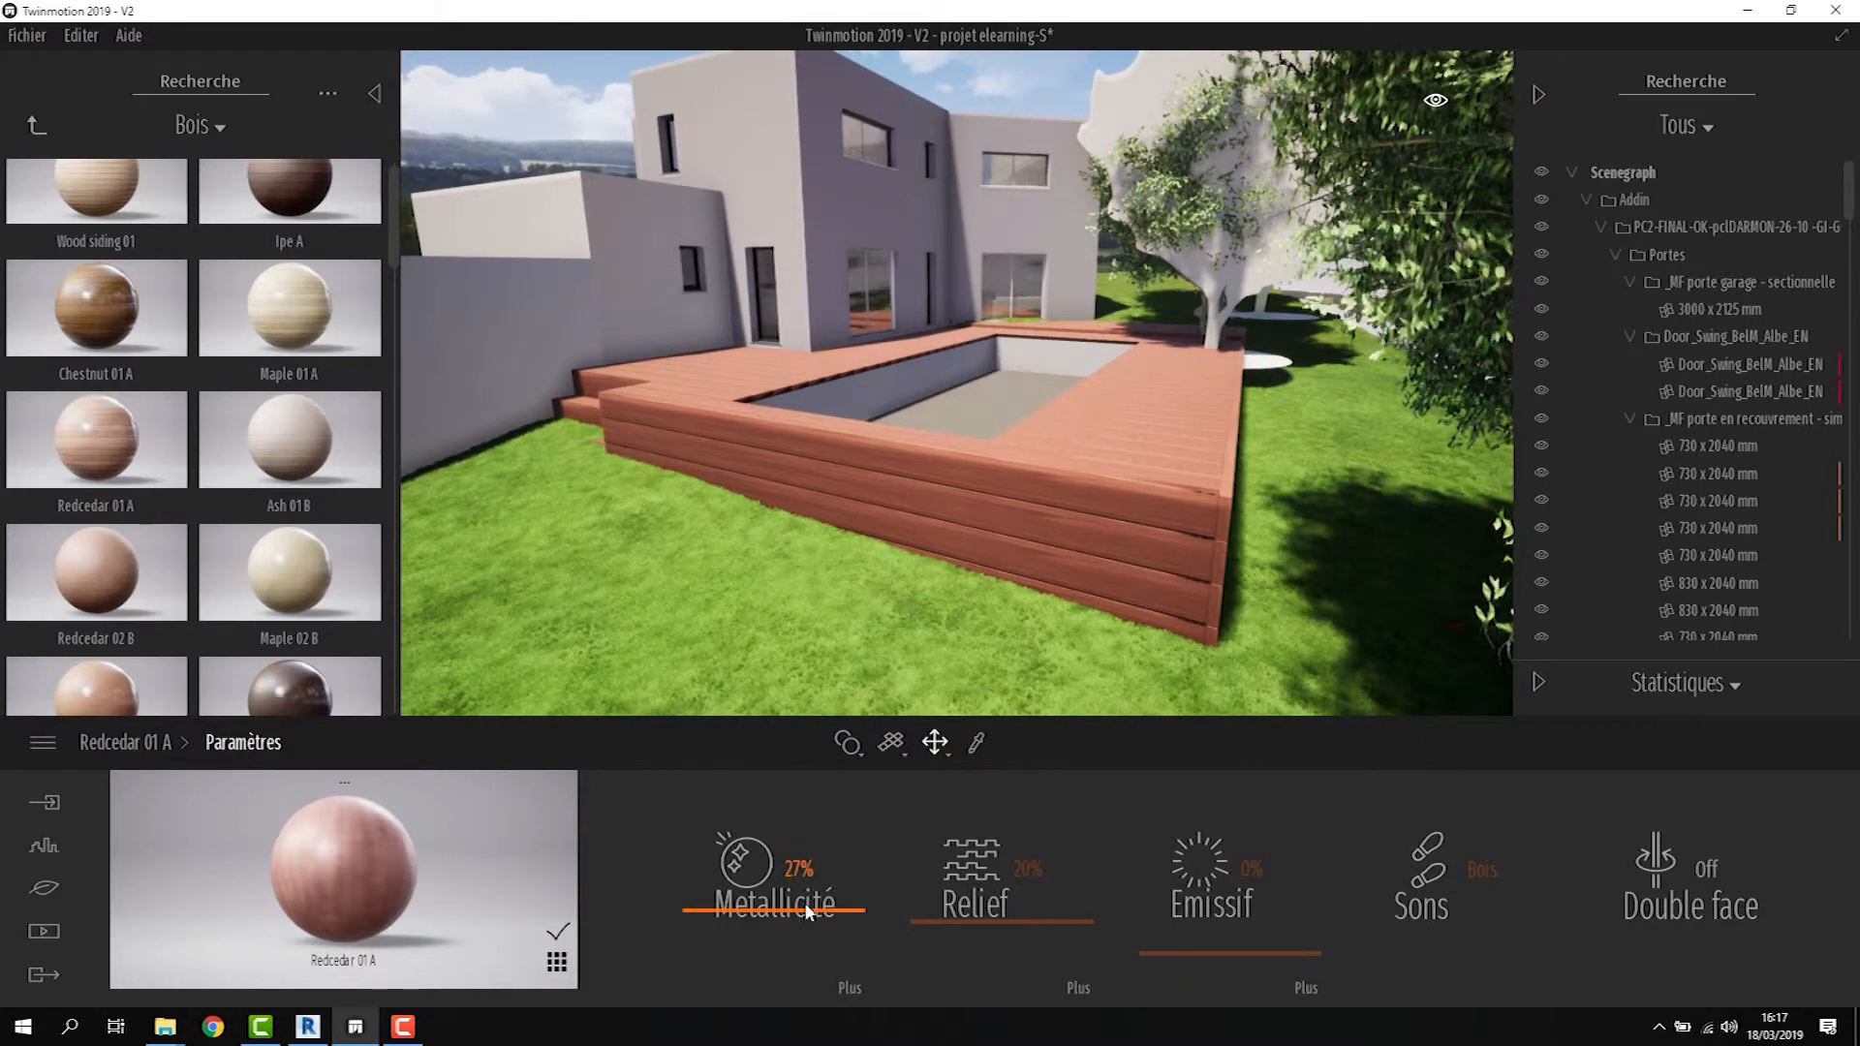
pyautogui.moveTo(817, 909); pyautogui.dragTo(823, 932)
pyautogui.click(812, 870)
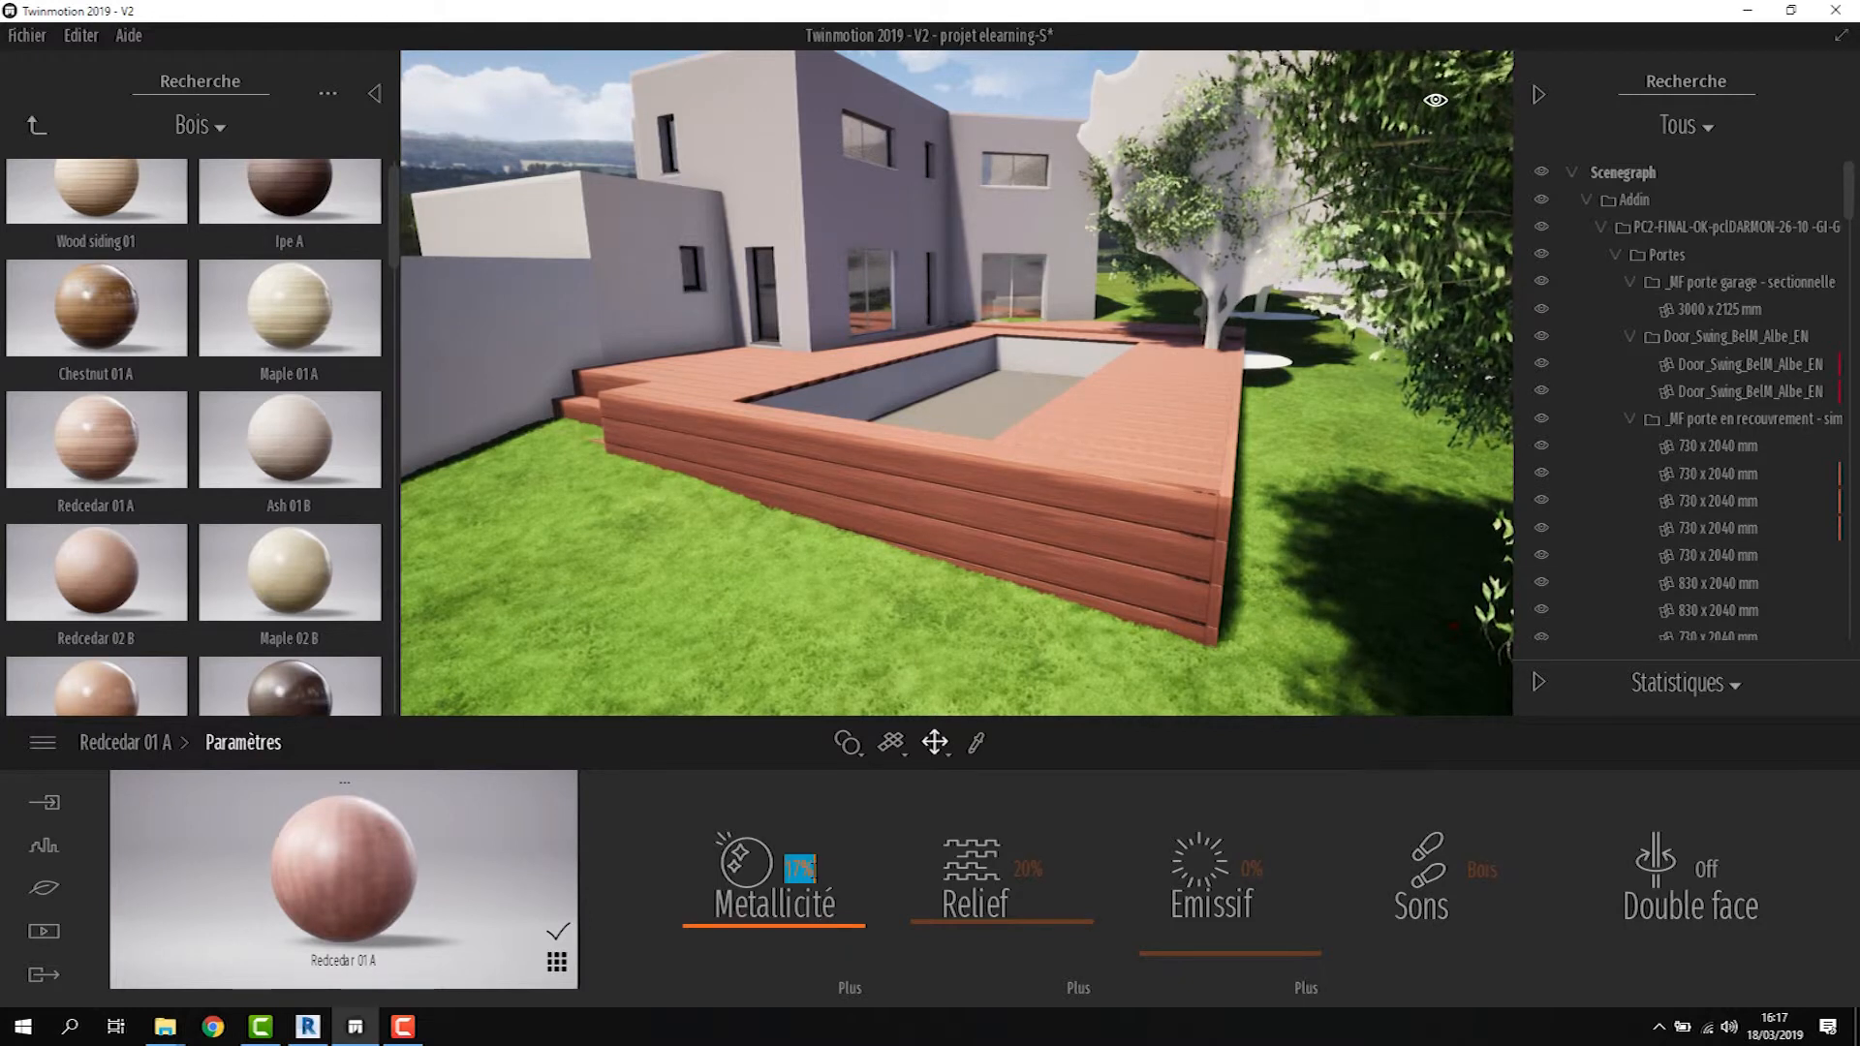
pyautogui.write('15')
pyautogui.press('Return')
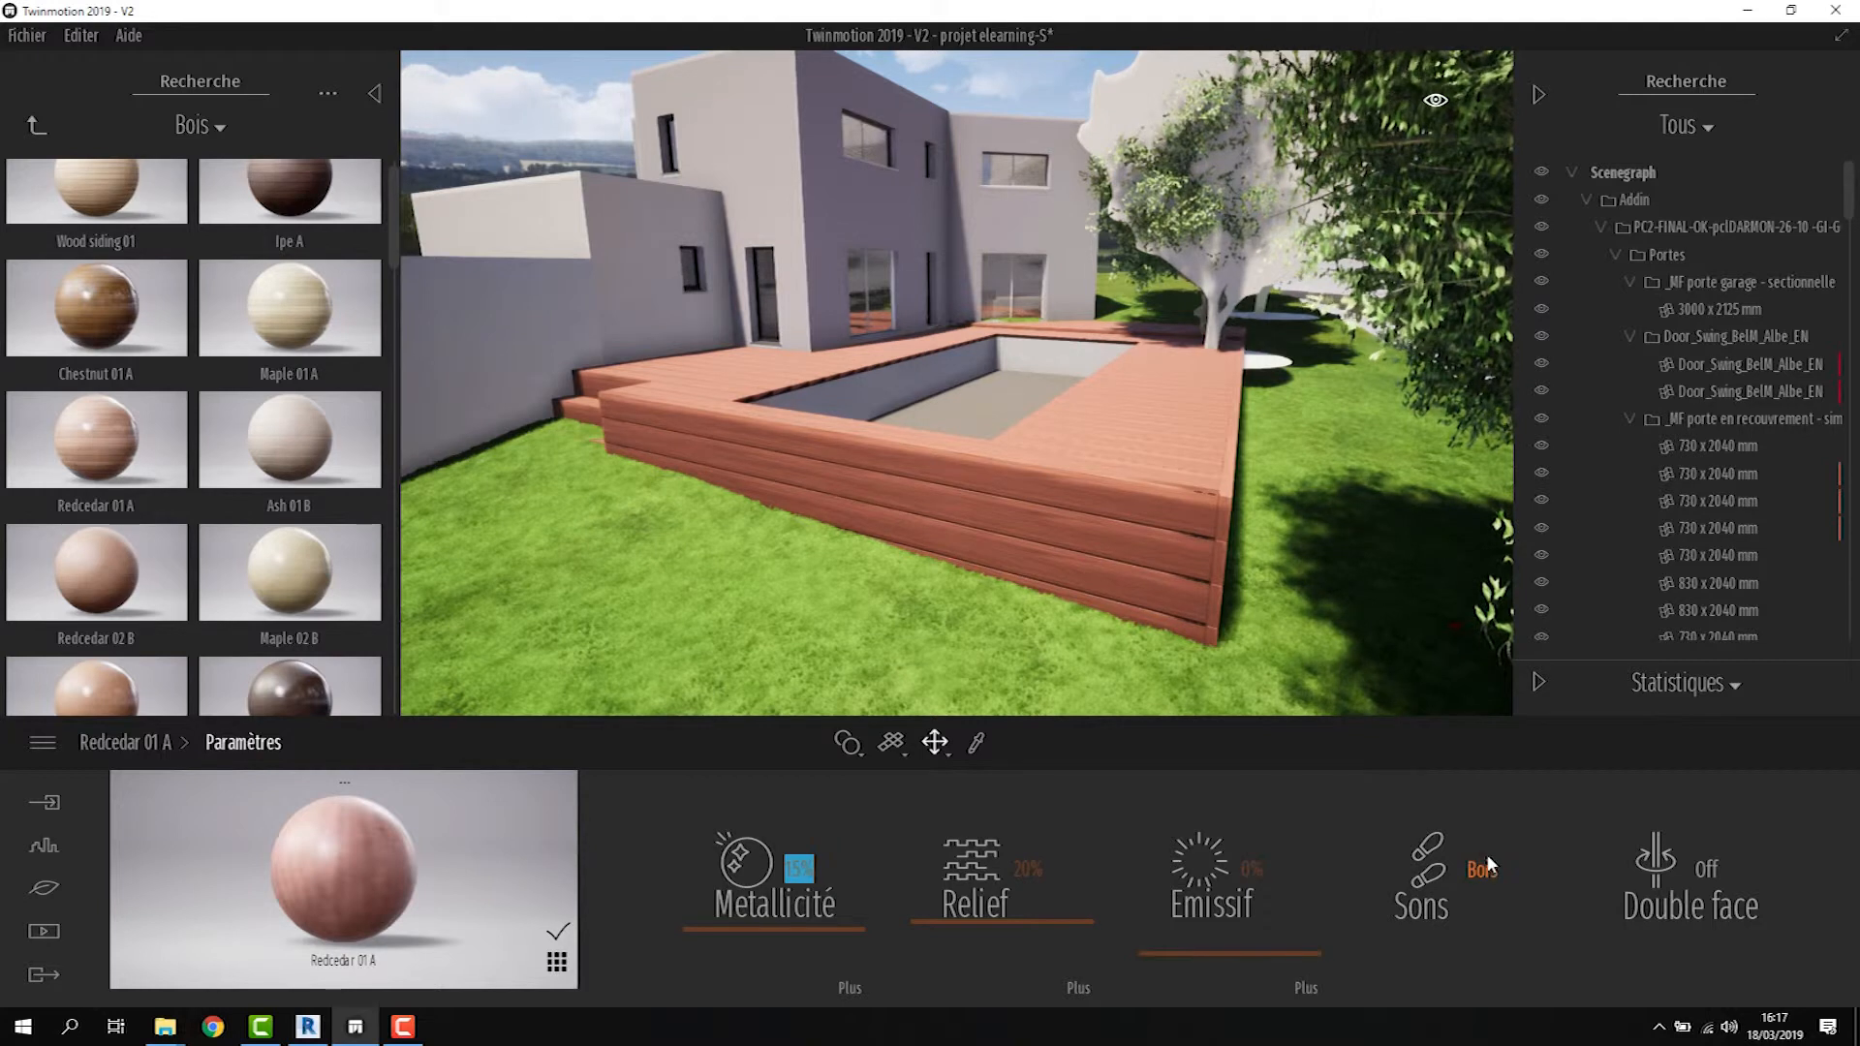
# Examine the texture map assigned to the Redcedar 01 A reflection, and return to the material's main settings
pyautogui.click(118, 744)
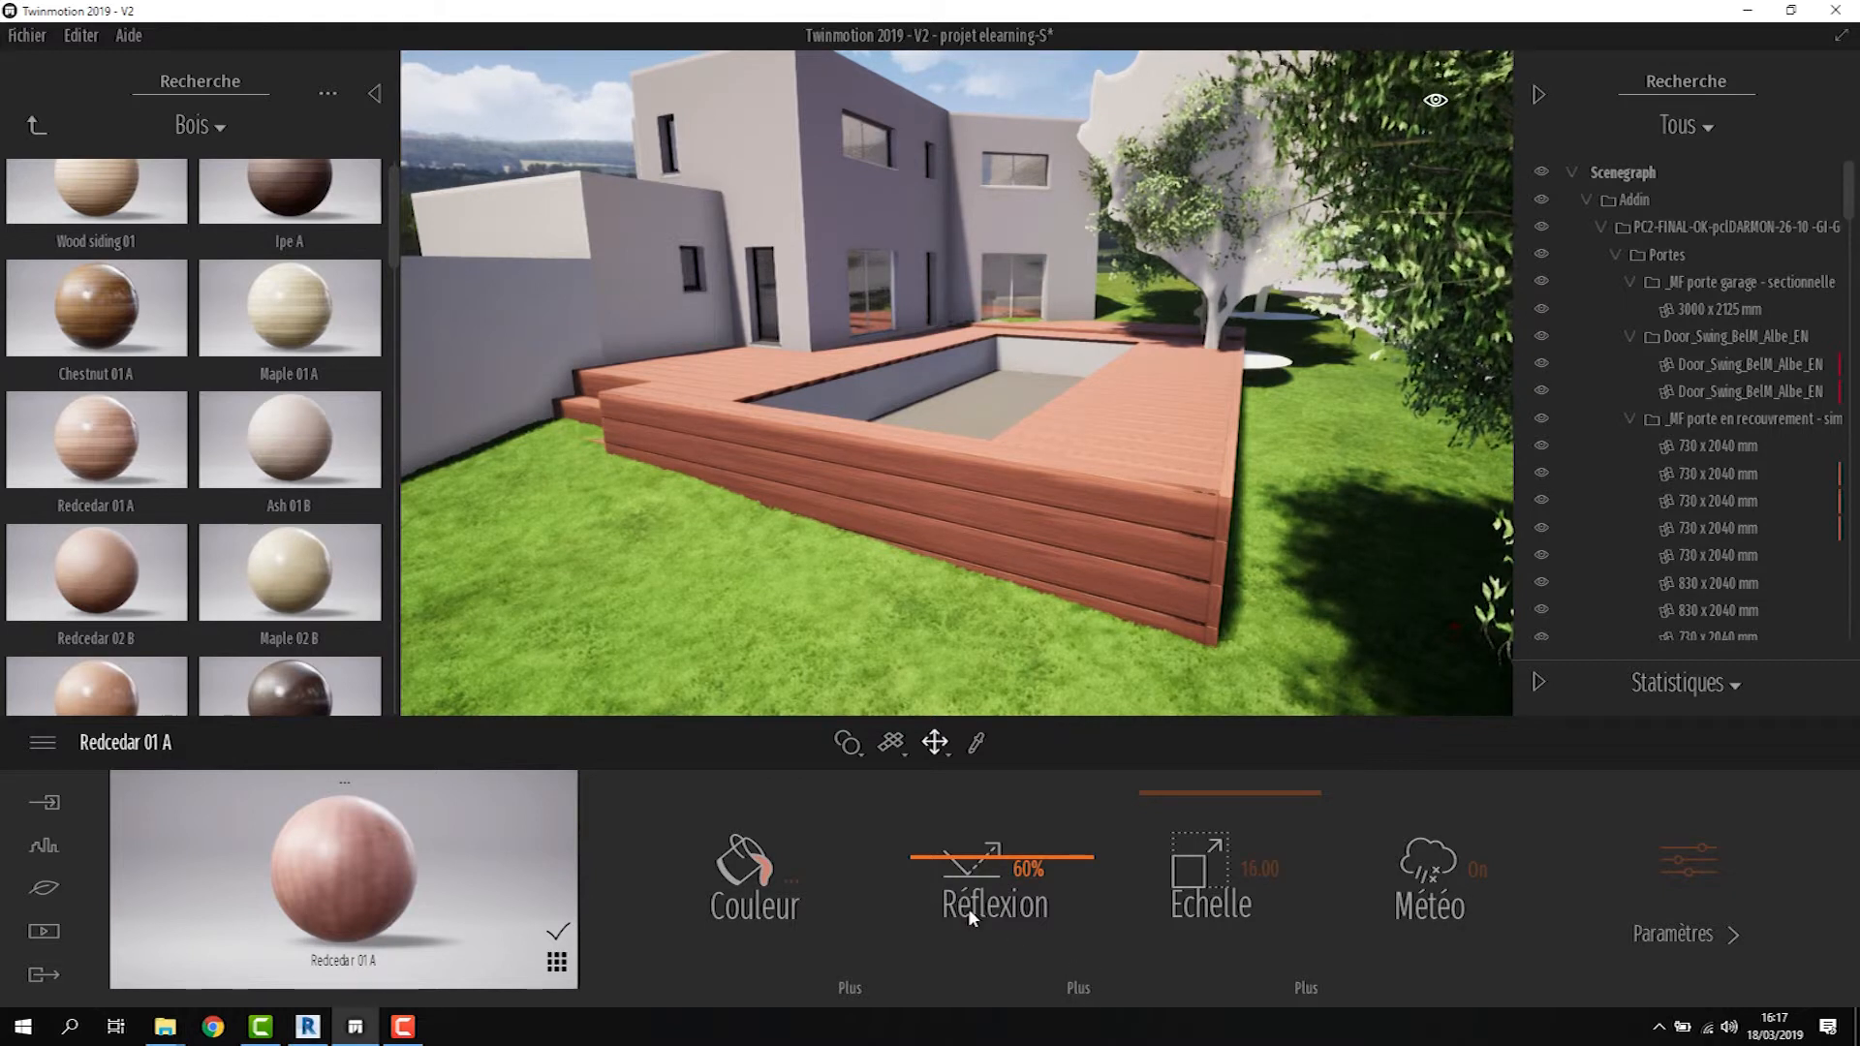
pyautogui.click(1077, 988)
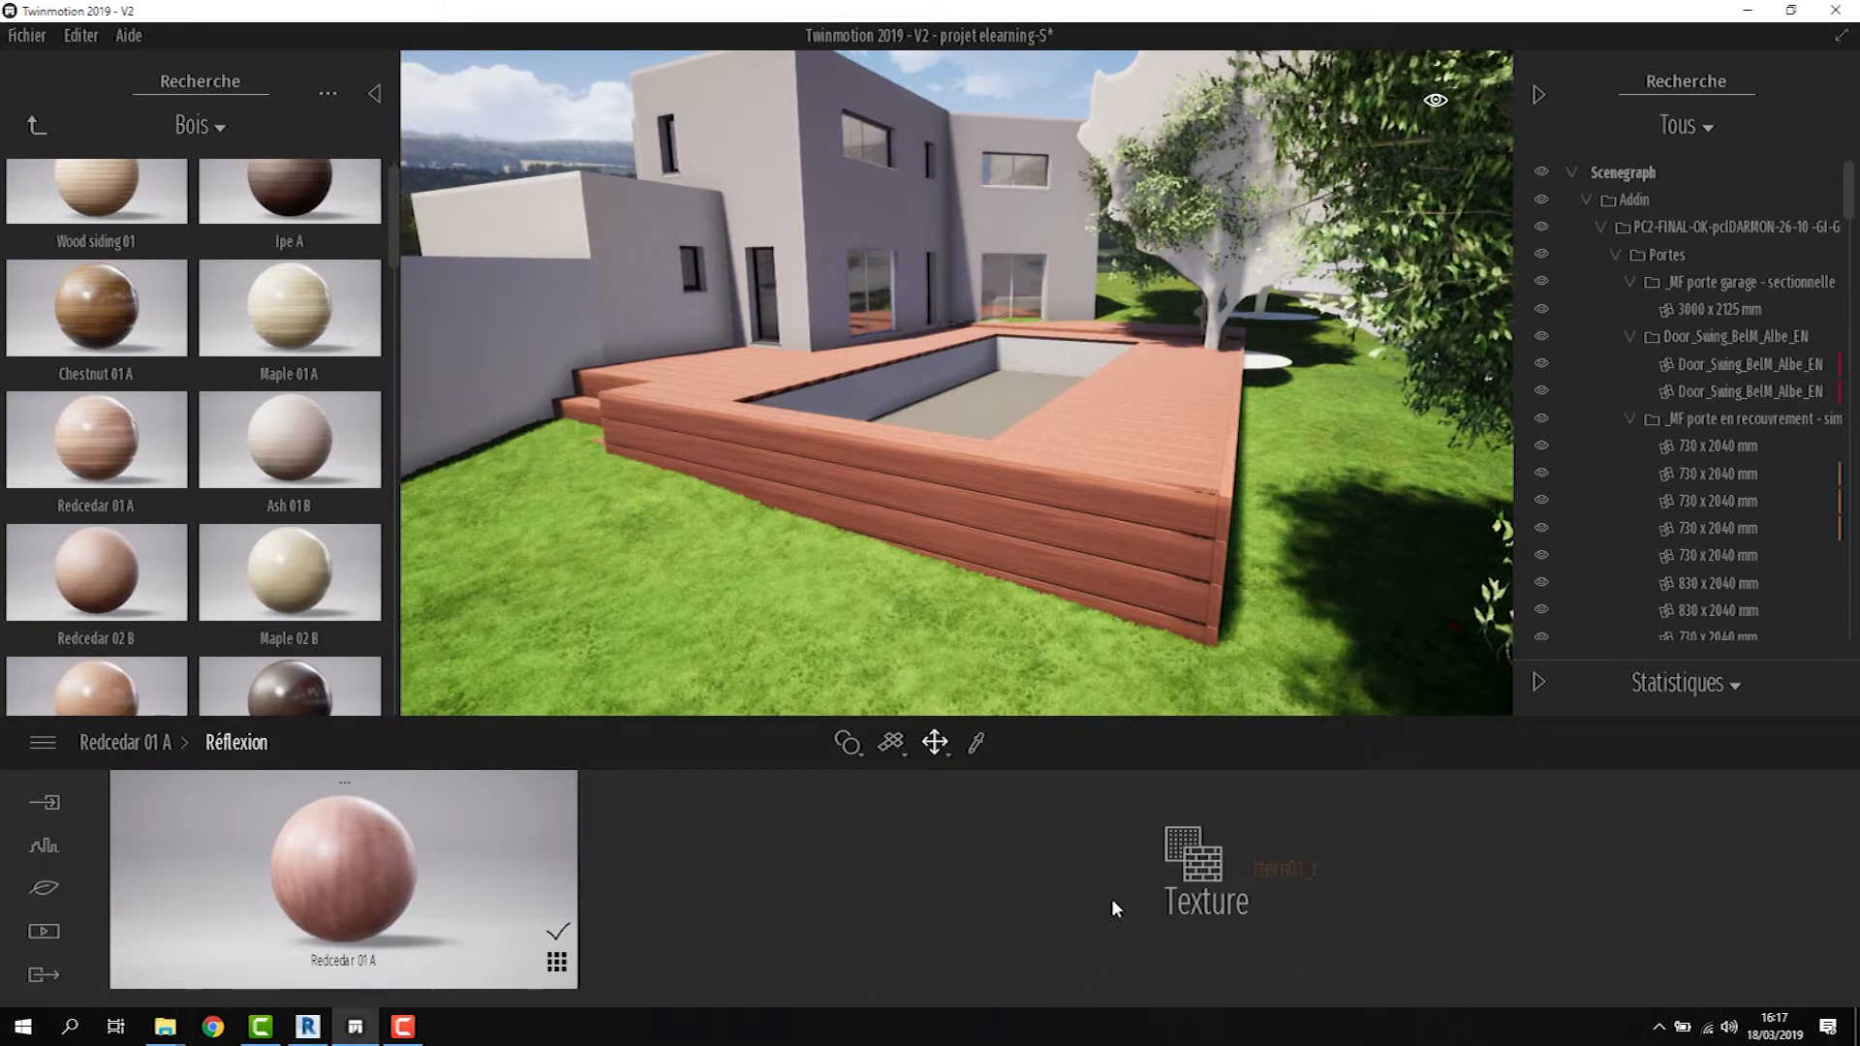
pyautogui.click(1282, 868)
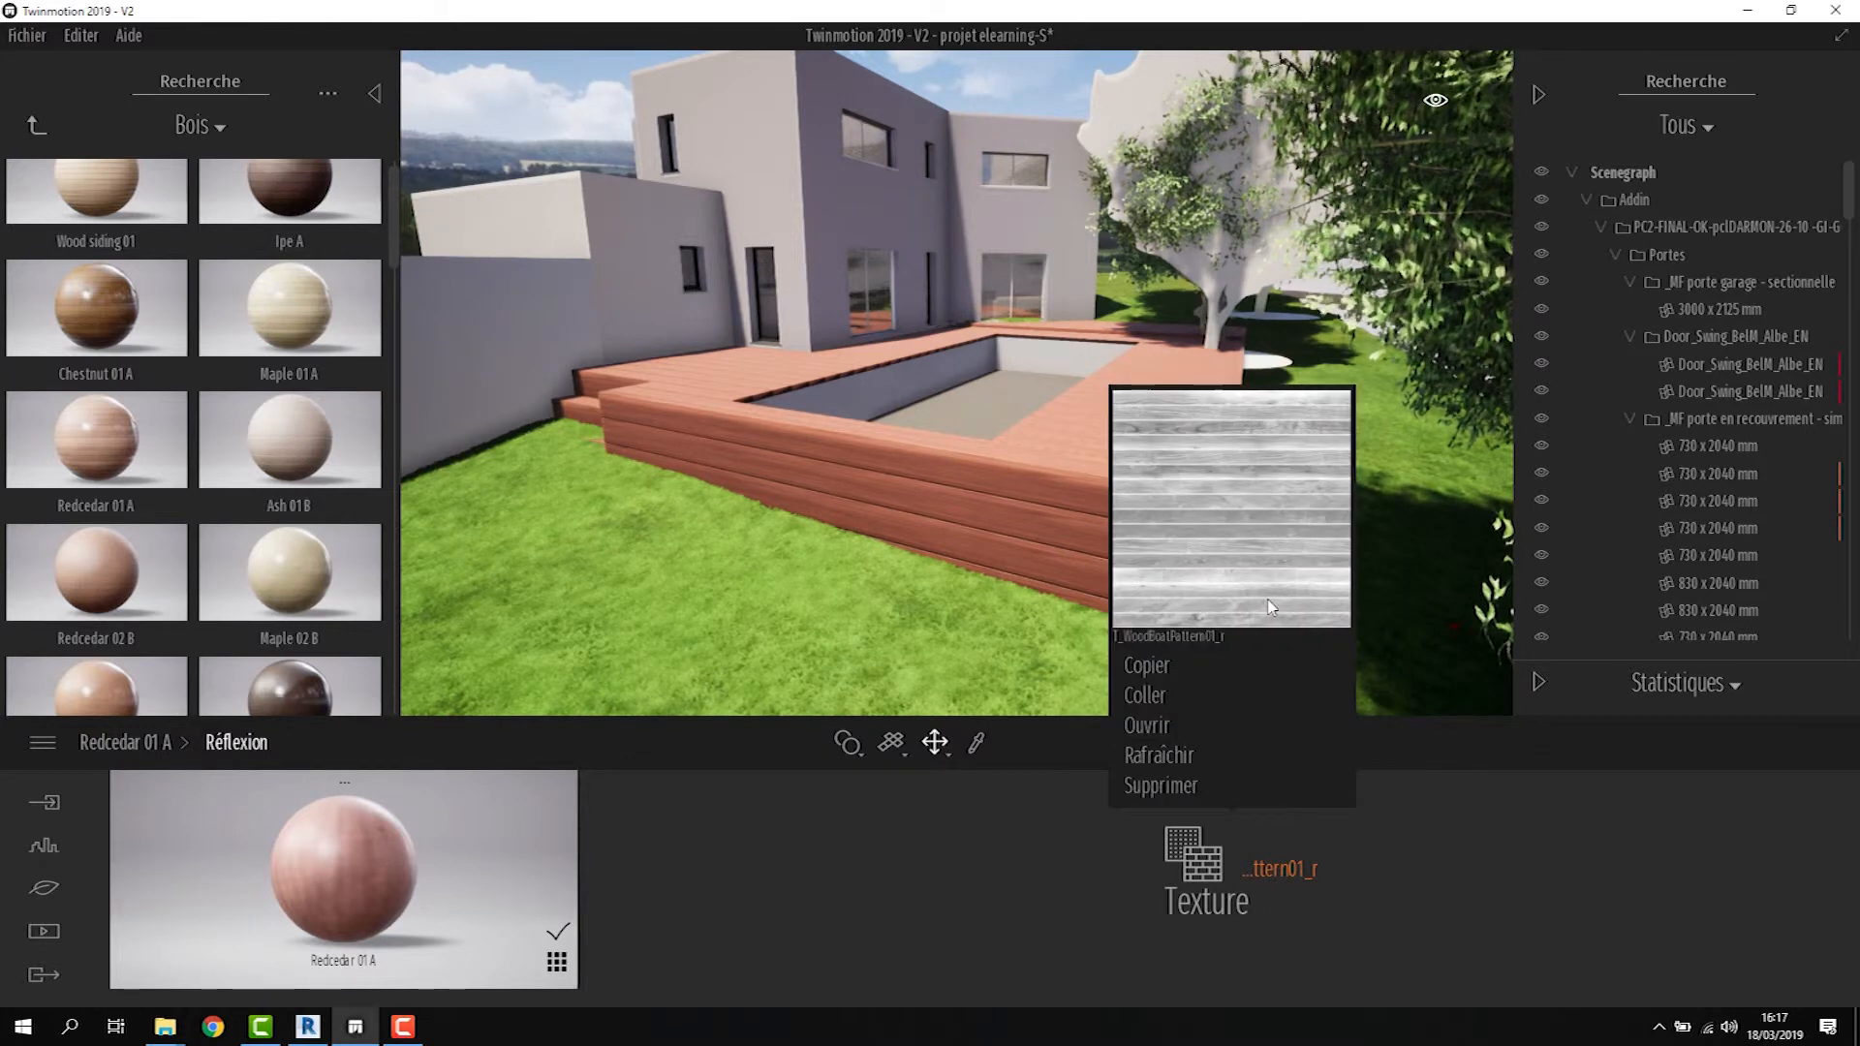
pyautogui.click(153, 741)
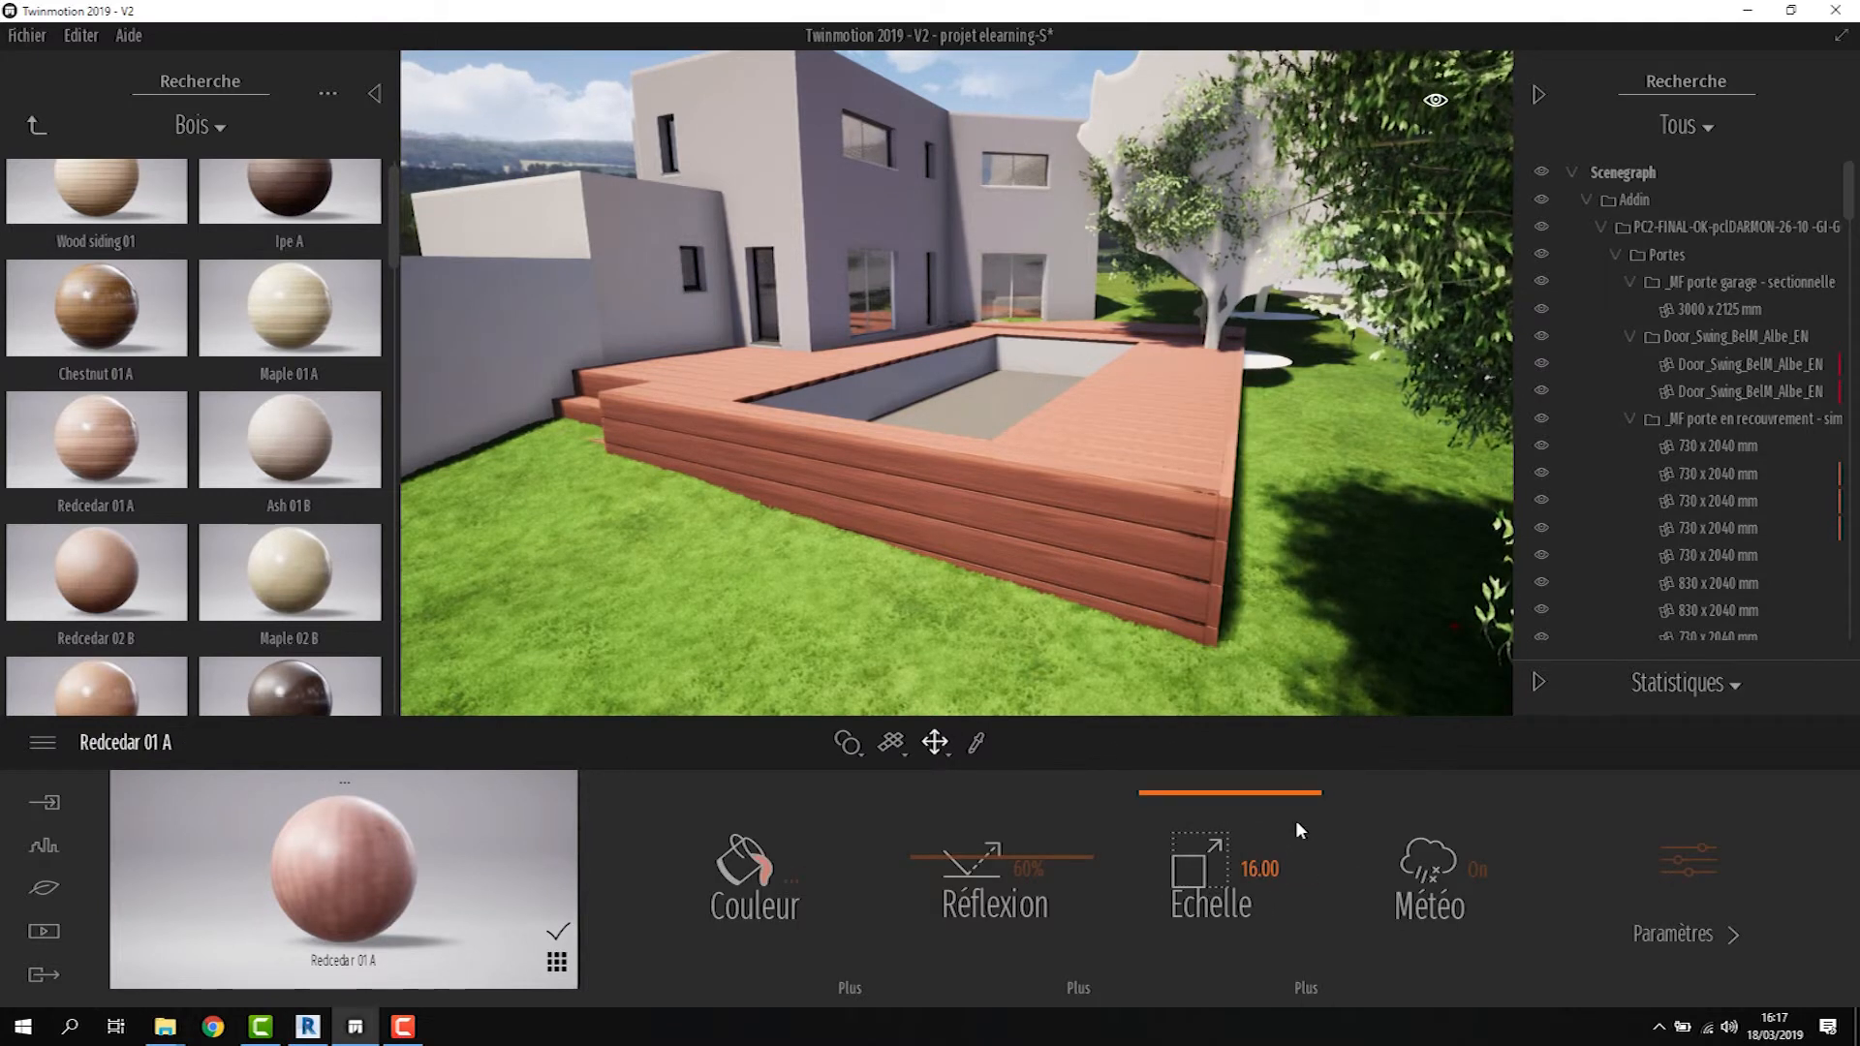
# Change the Redcedar 01 A colour to a more yellow, tan wood tone
pyautogui.scroll(-3, 1144, 581)
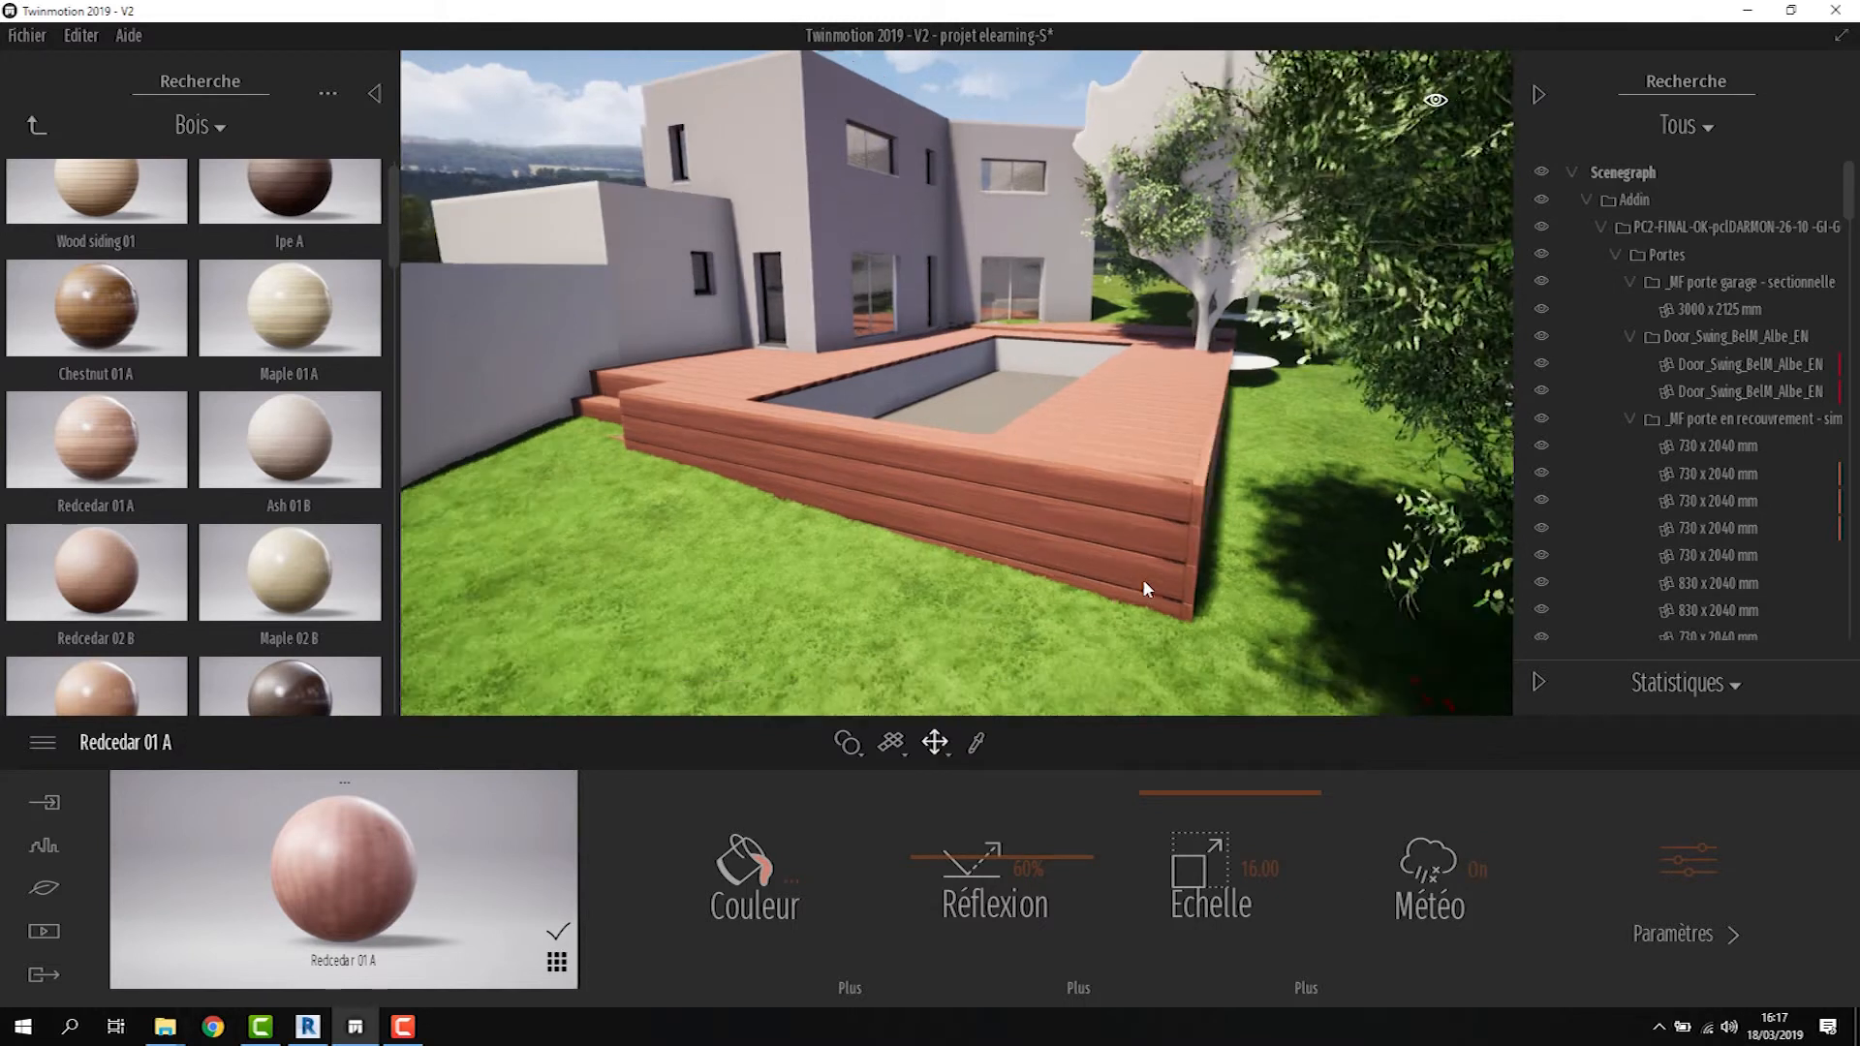
pyautogui.moveTo(1144, 581); pyautogui.dragTo(1157, 545, button='middle')
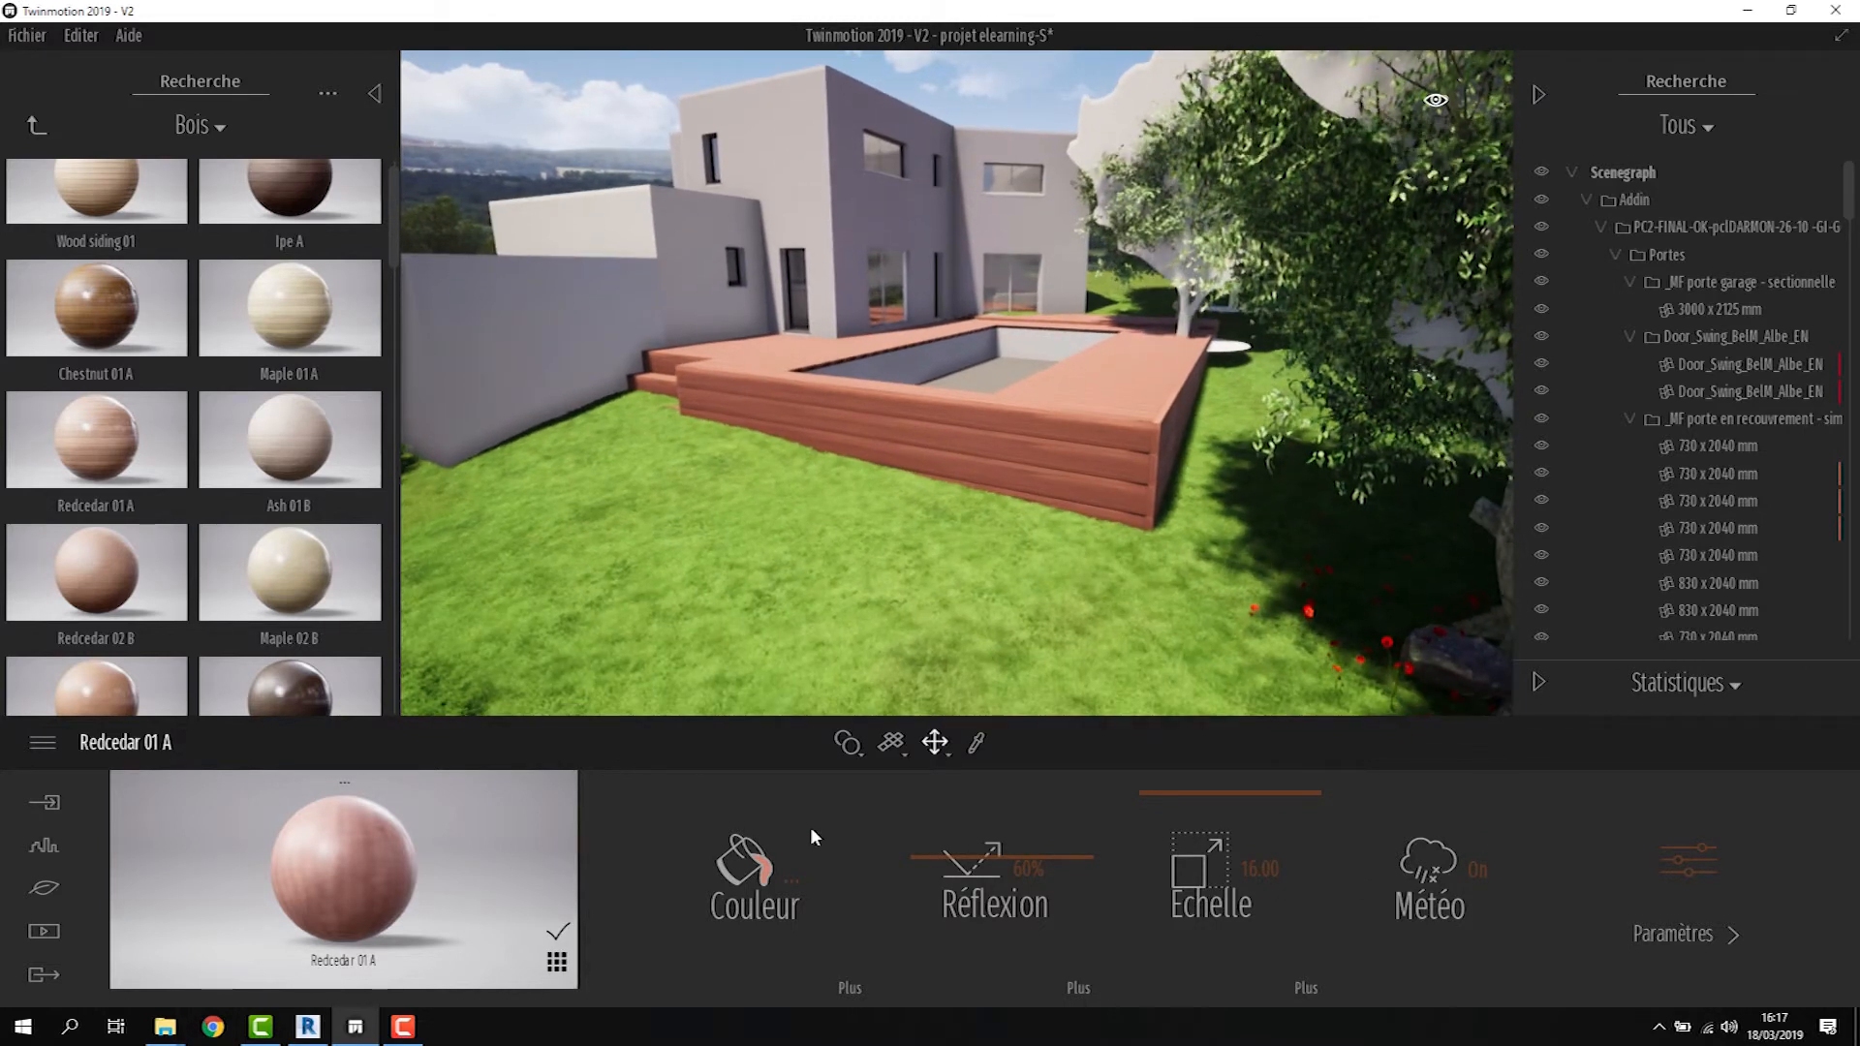
pyautogui.click(792, 881)
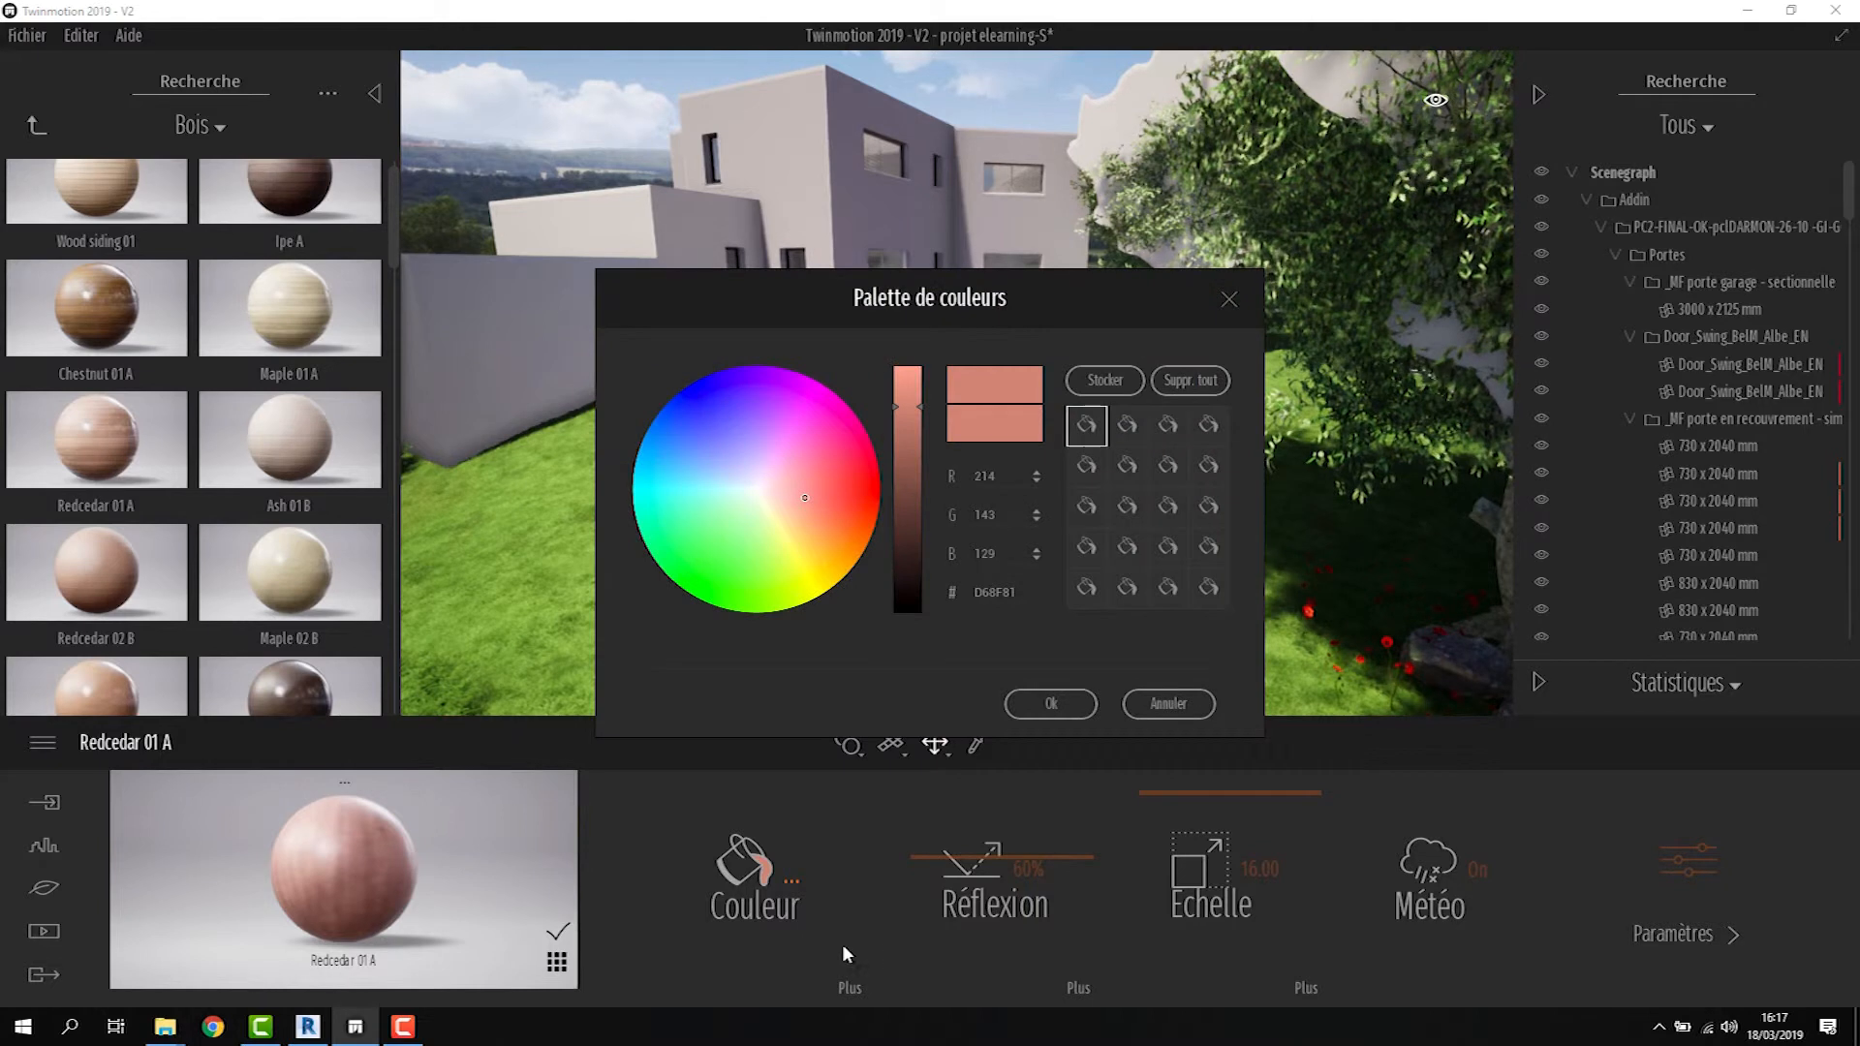
pyautogui.moveTo(806, 499); pyautogui.dragTo(804, 511)
pyautogui.click(893, 410)
pyautogui.click(1052, 703)
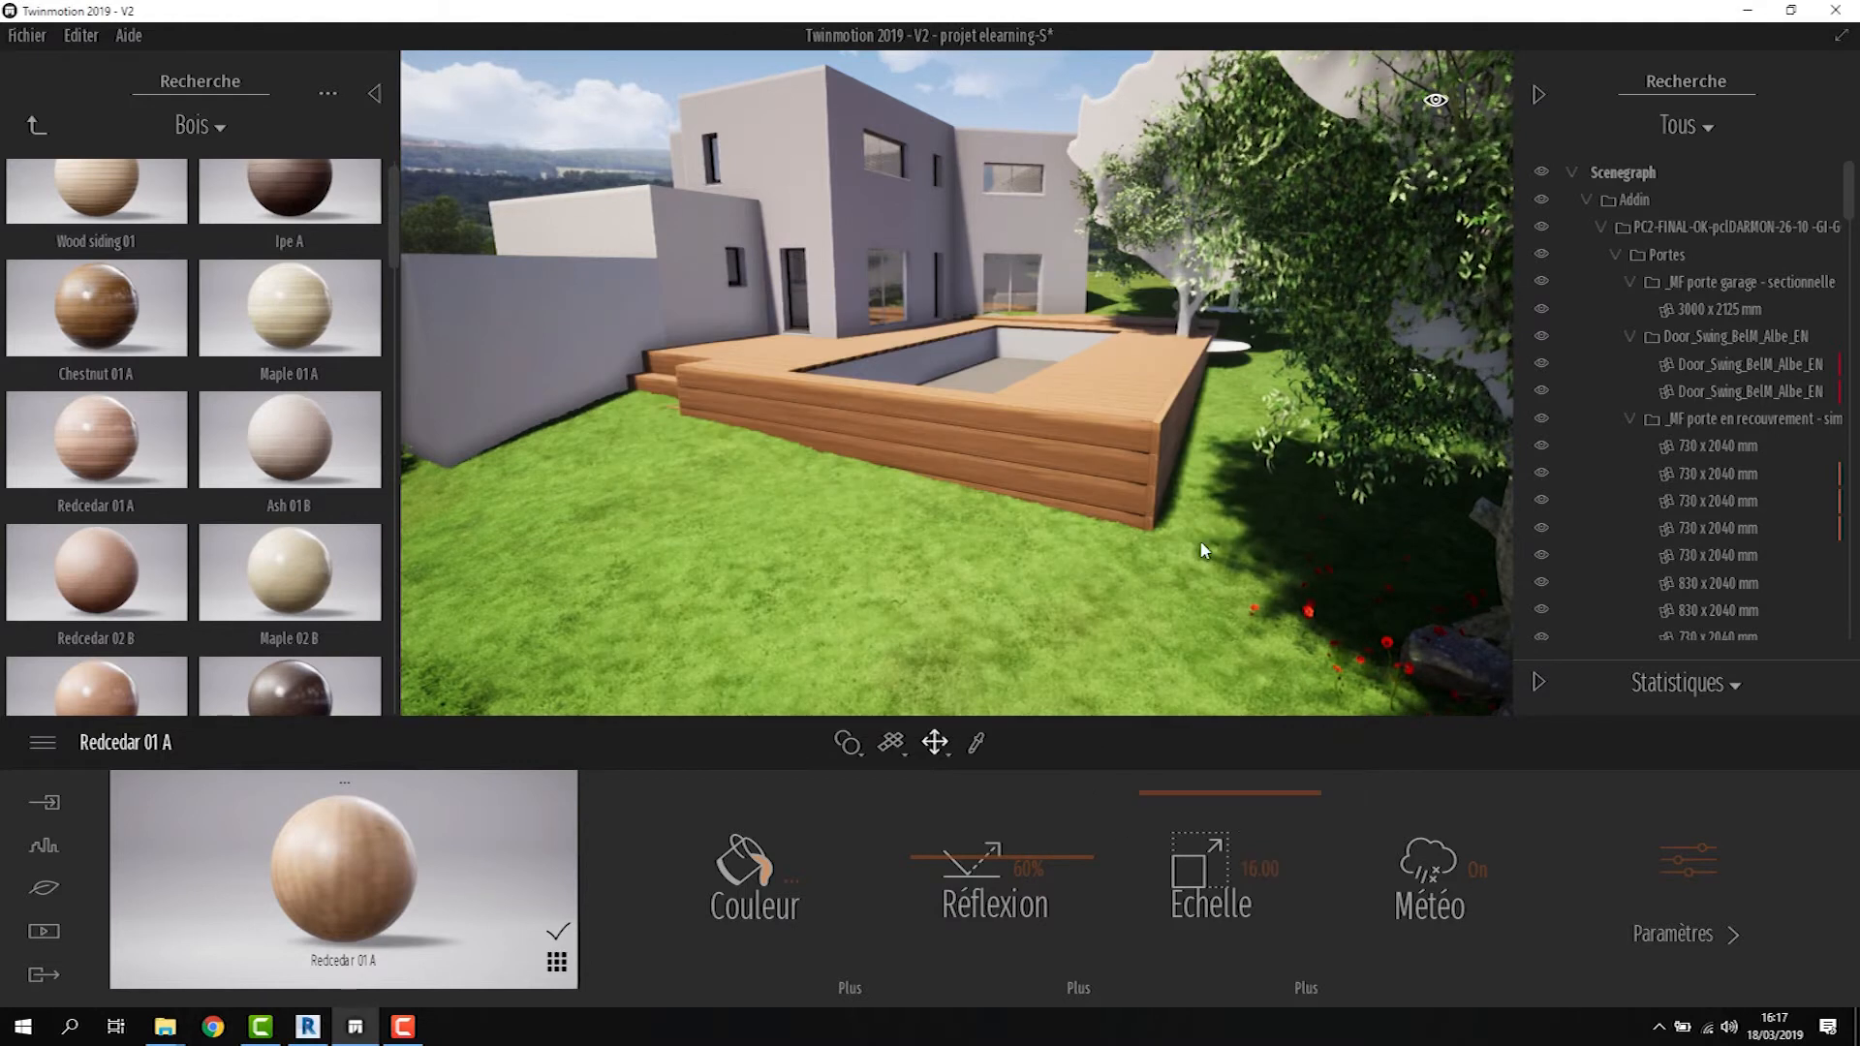
# Set the Redcedar 01 A colour to the pinkish brown D19683 (RGB 209, 150, 131)
pyautogui.click(765, 839)
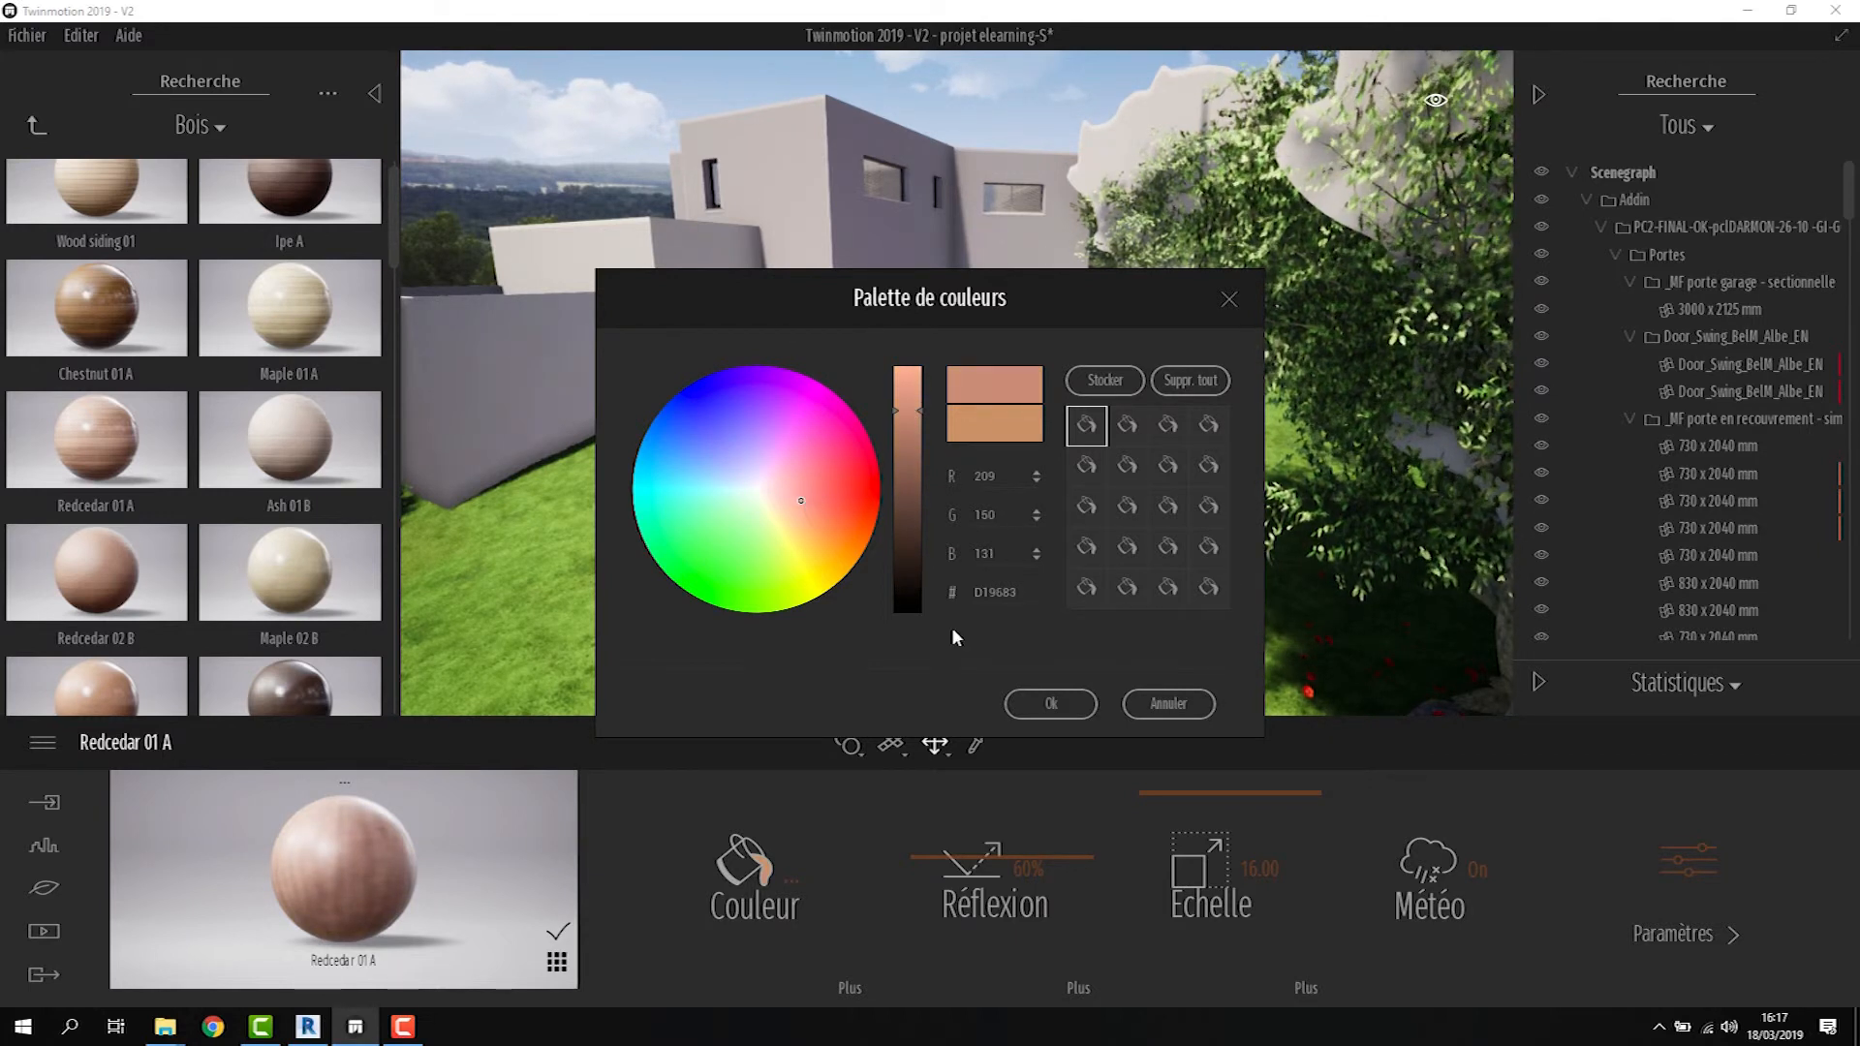
pyautogui.click(1048, 705)
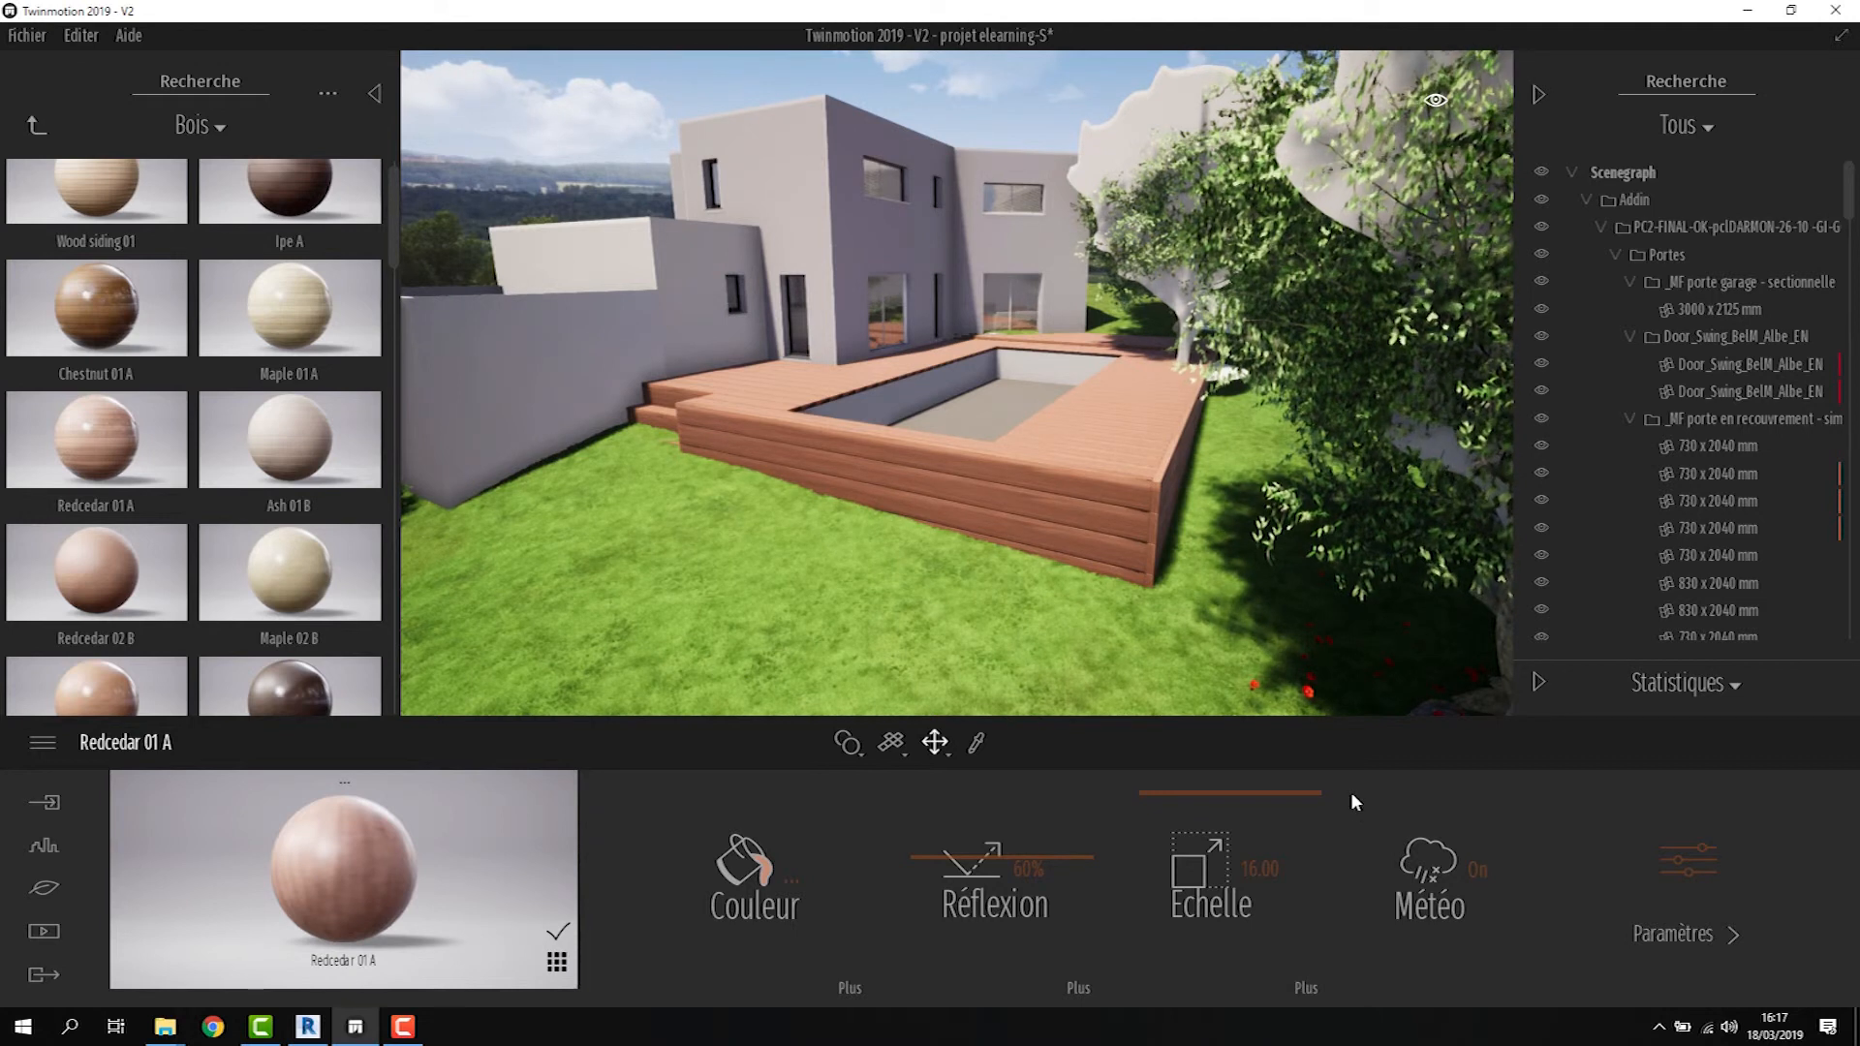
# Lower the Redcedar 01 A colour luminosity to 35% and inspect the deck boards near and far
pyautogui.click(851, 989)
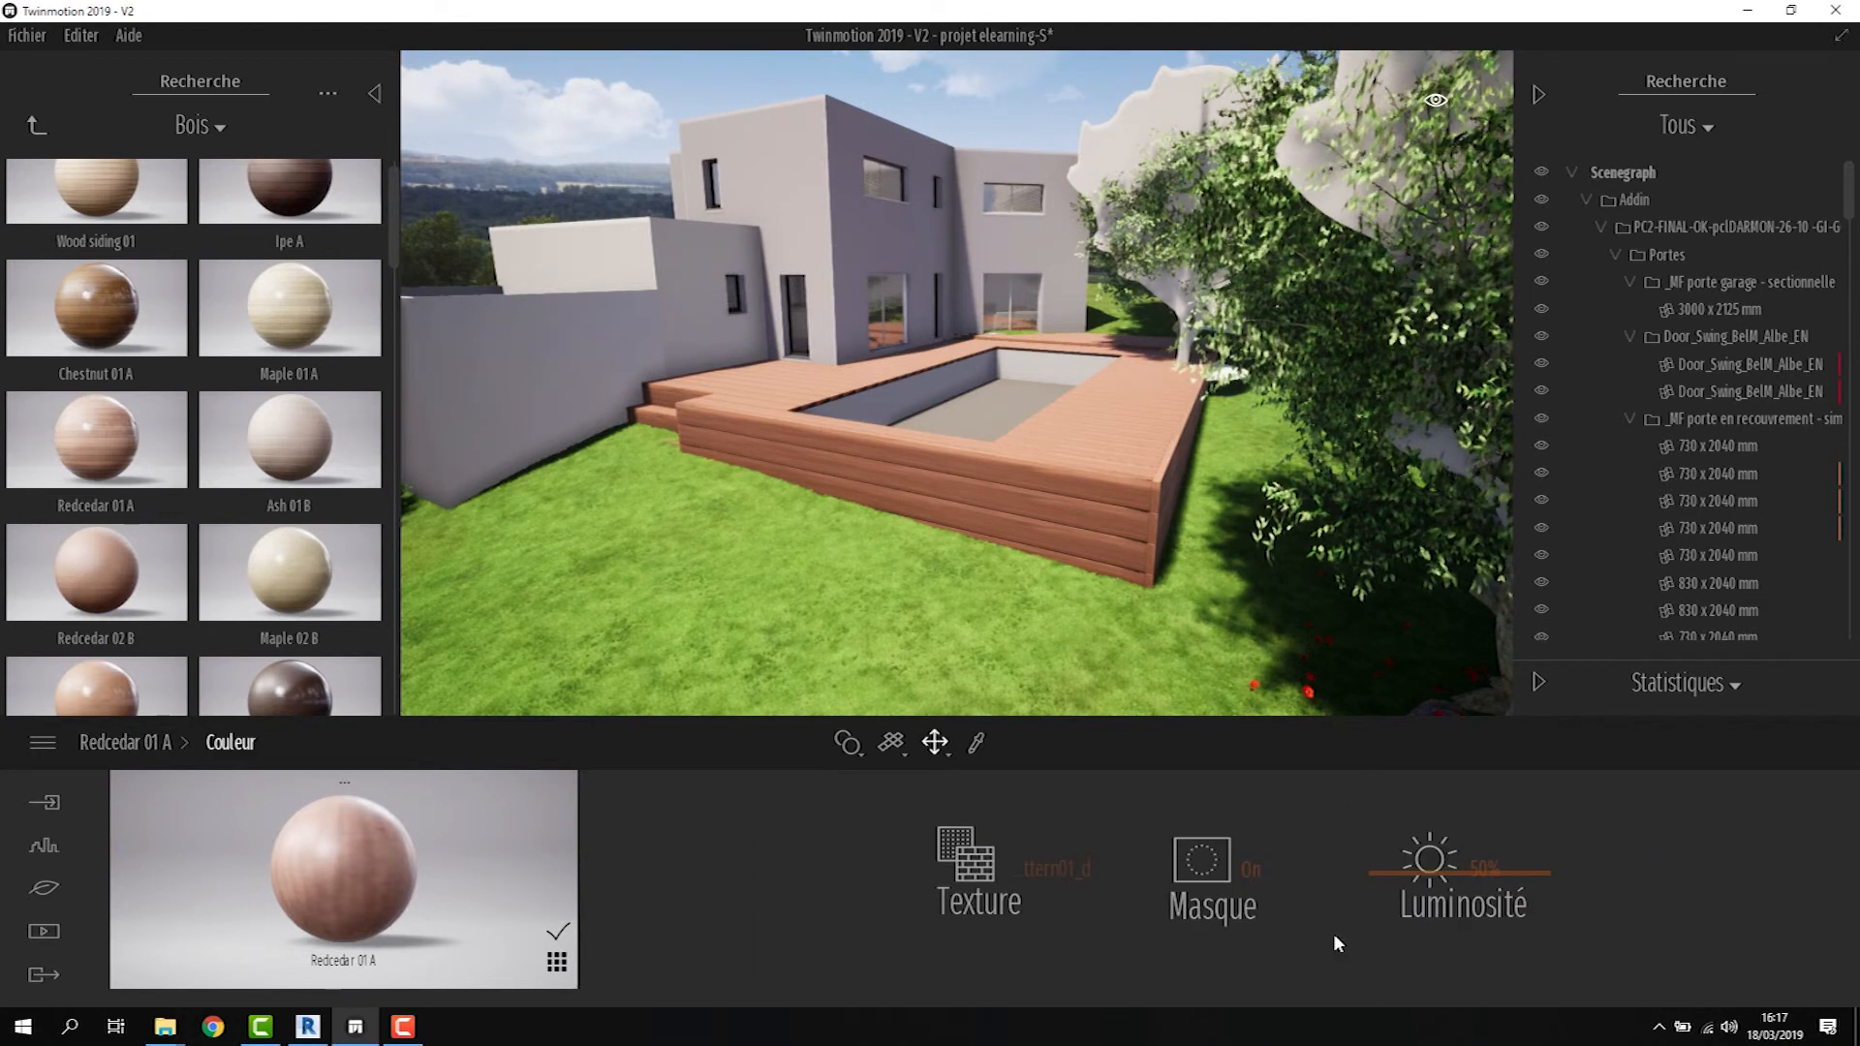
pyautogui.moveTo(1411, 889); pyautogui.dragTo(1409, 895)
pyautogui.moveTo(982, 541); pyautogui.dragTo(1014, 507, button='middle')
pyautogui.scroll(3, 984, 545)
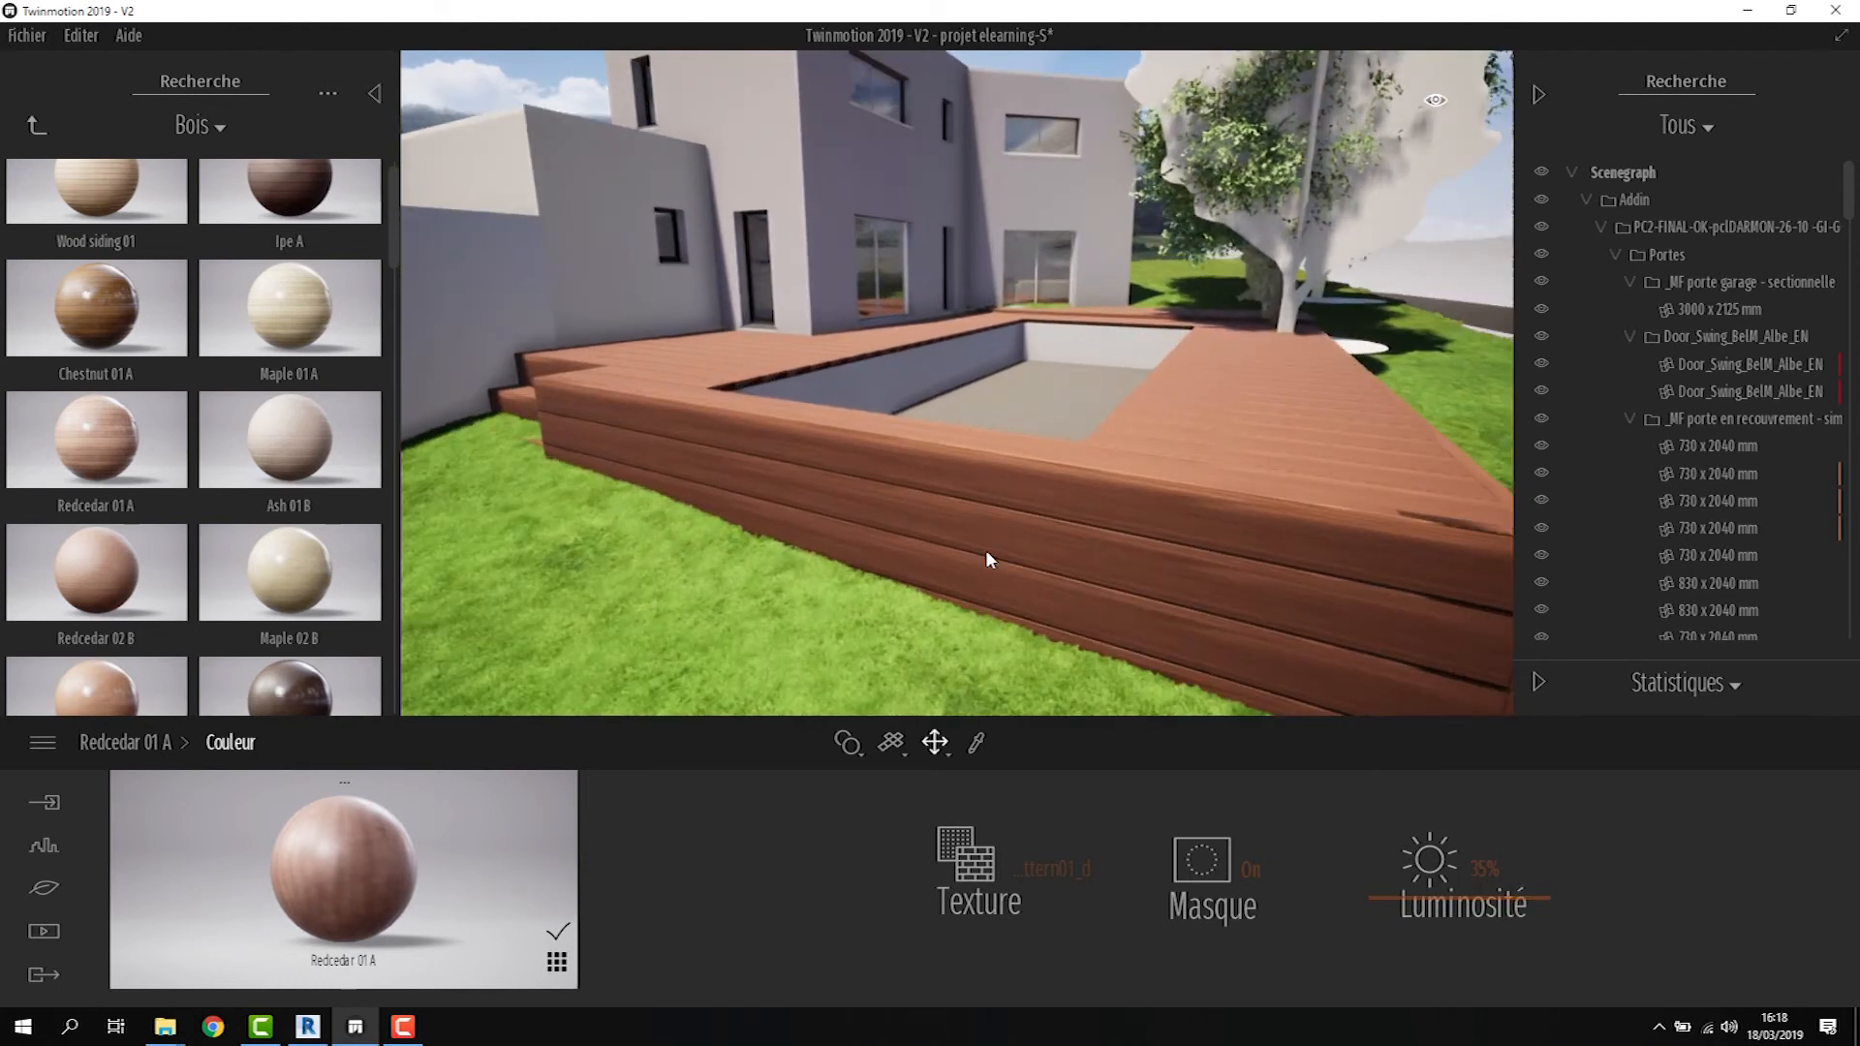
pyautogui.scroll(-2, 985, 549)
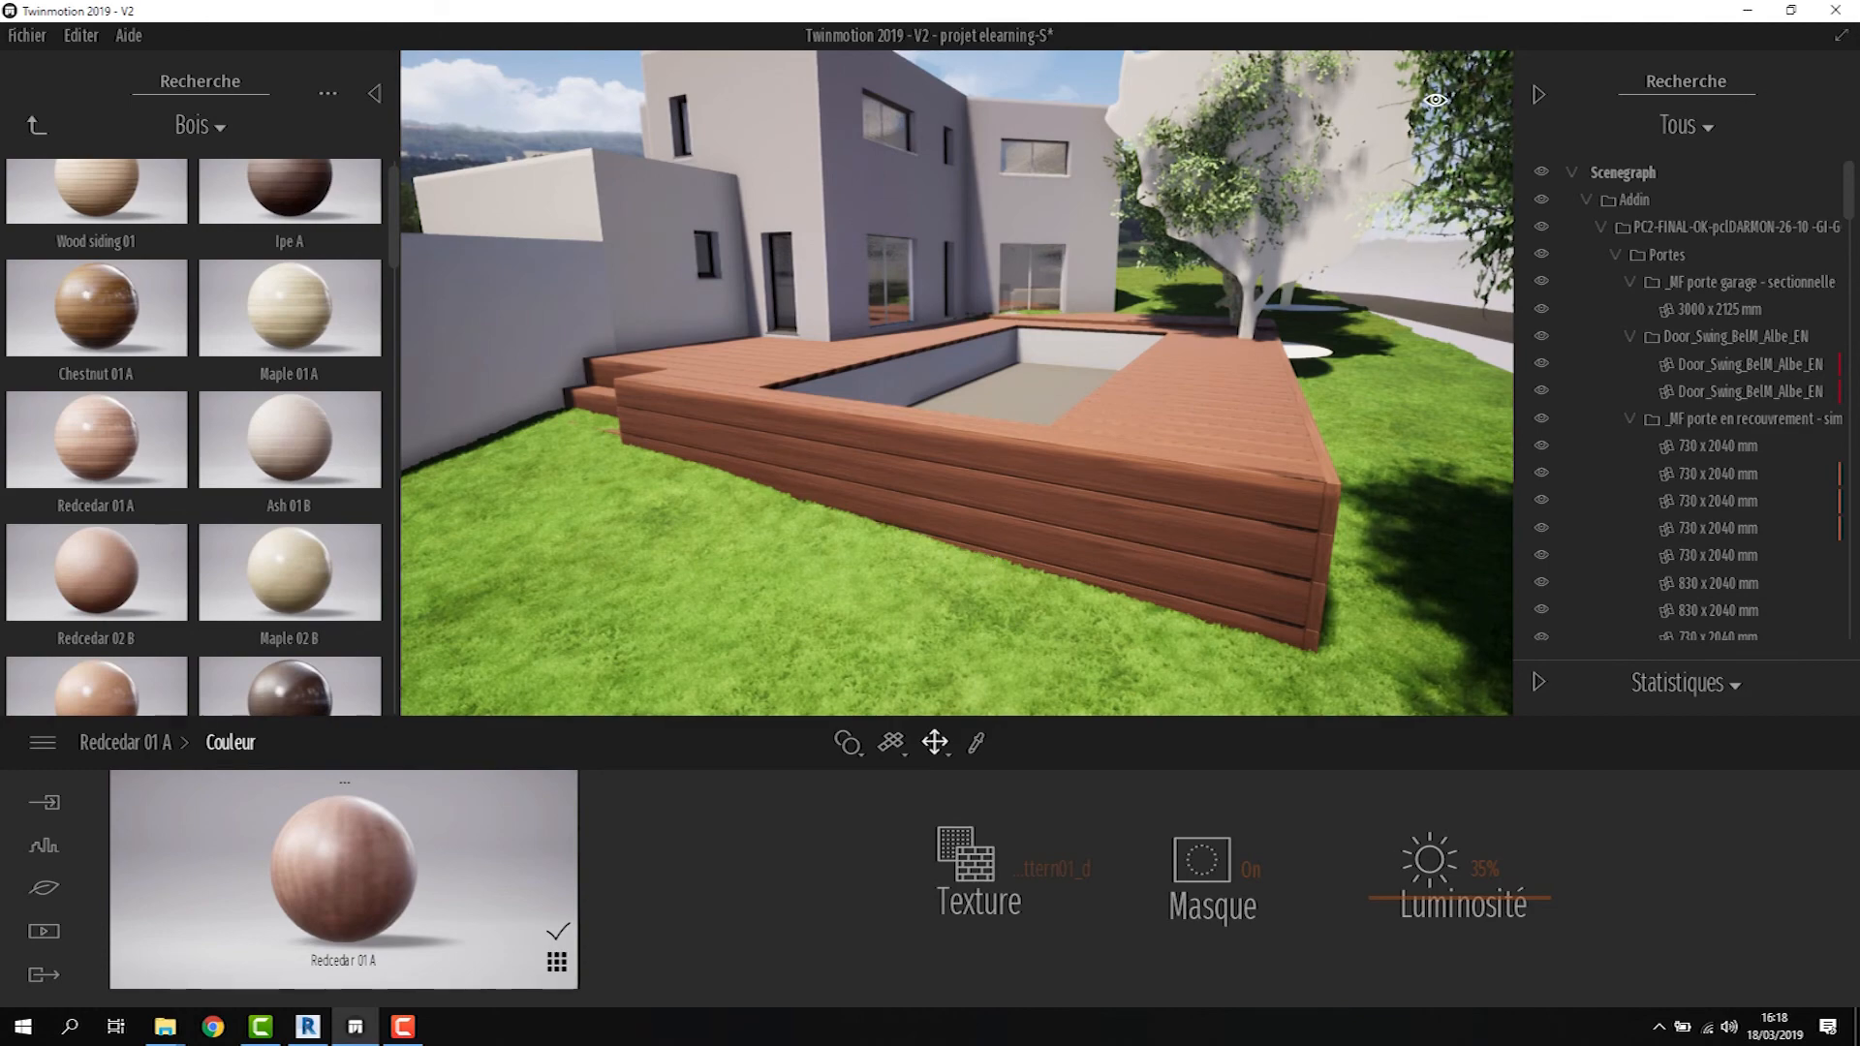
pyautogui.scroll(2, 986, 549)
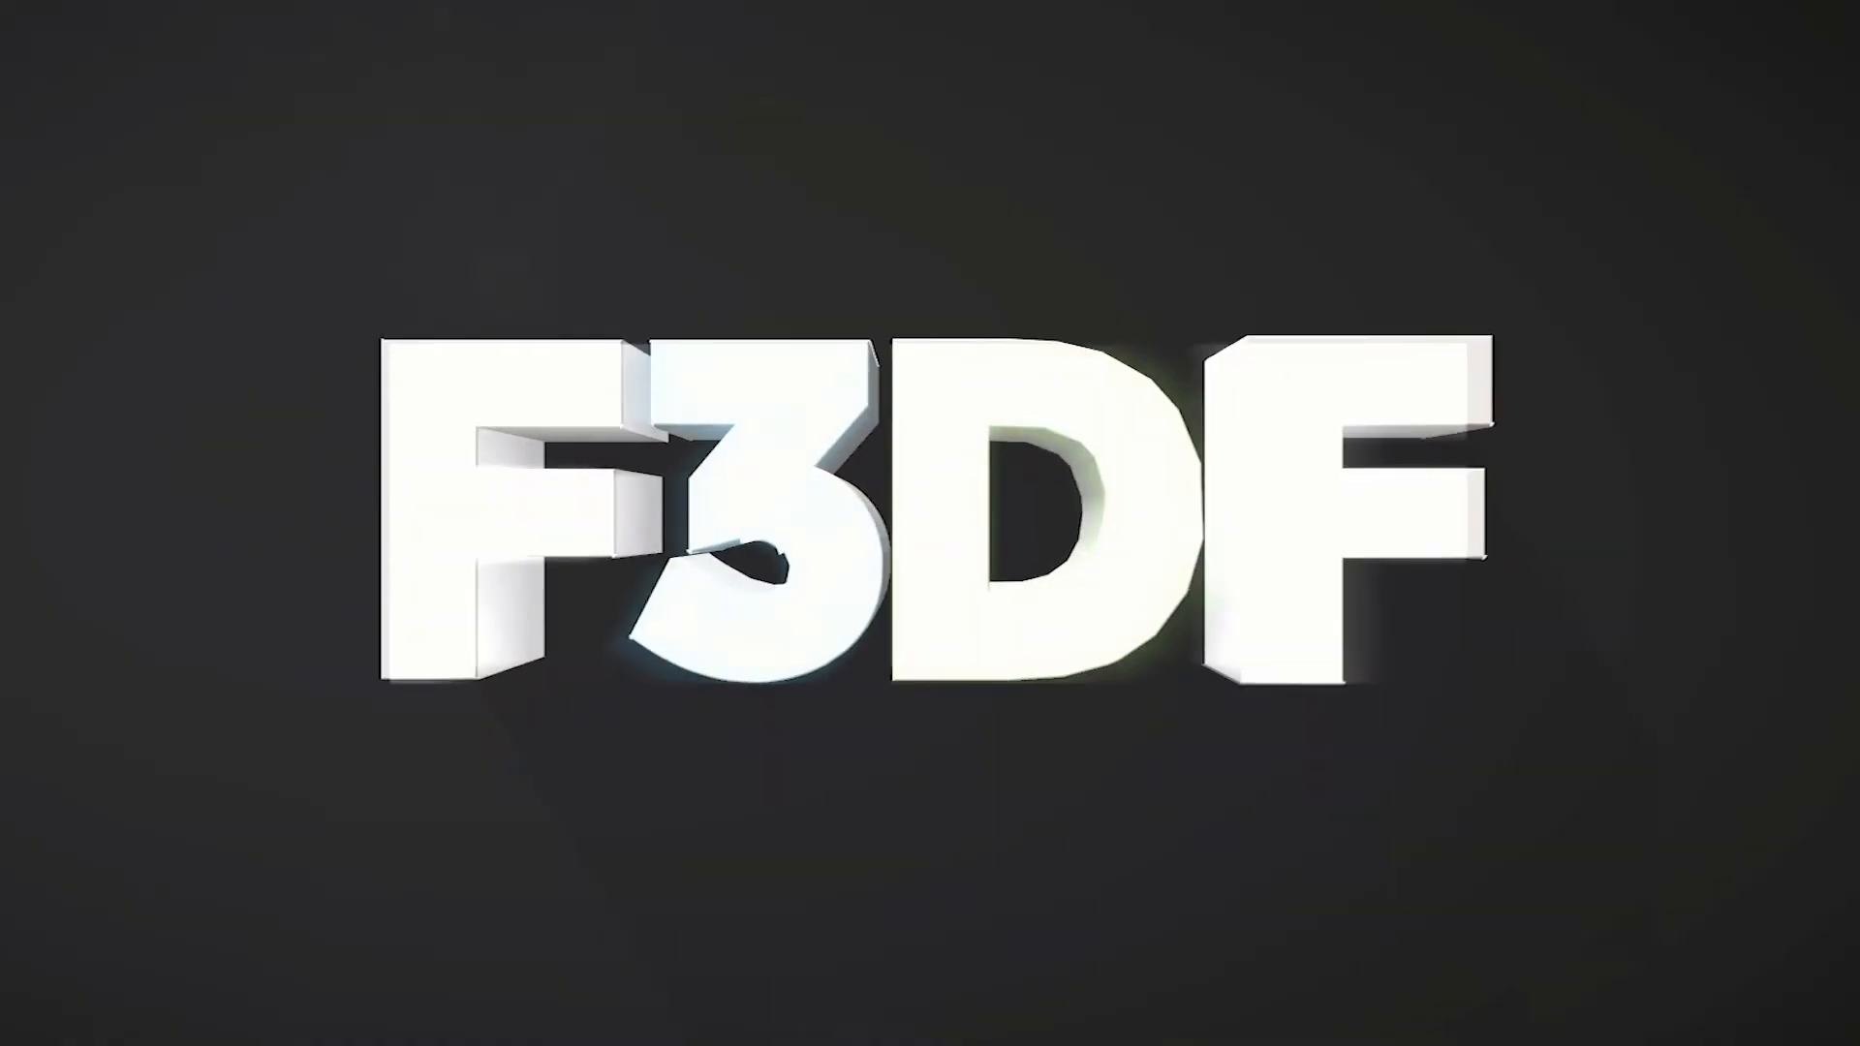